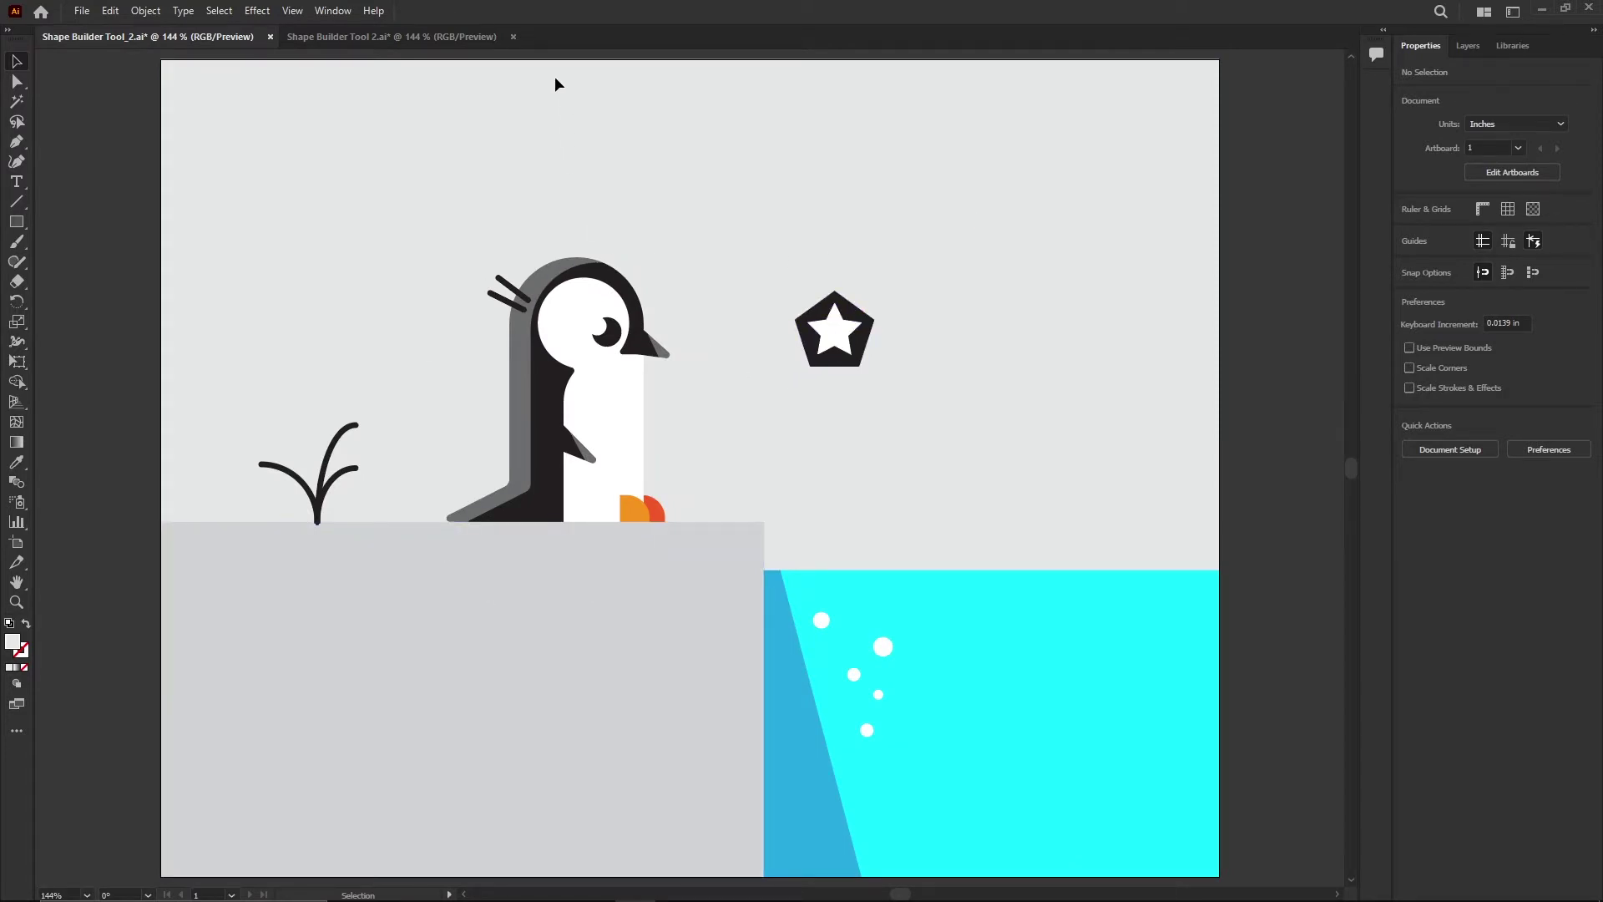
Step: Switch between the two penguin documents, then select the penguin's eye to inspect it and deselect it
click(434, 36)
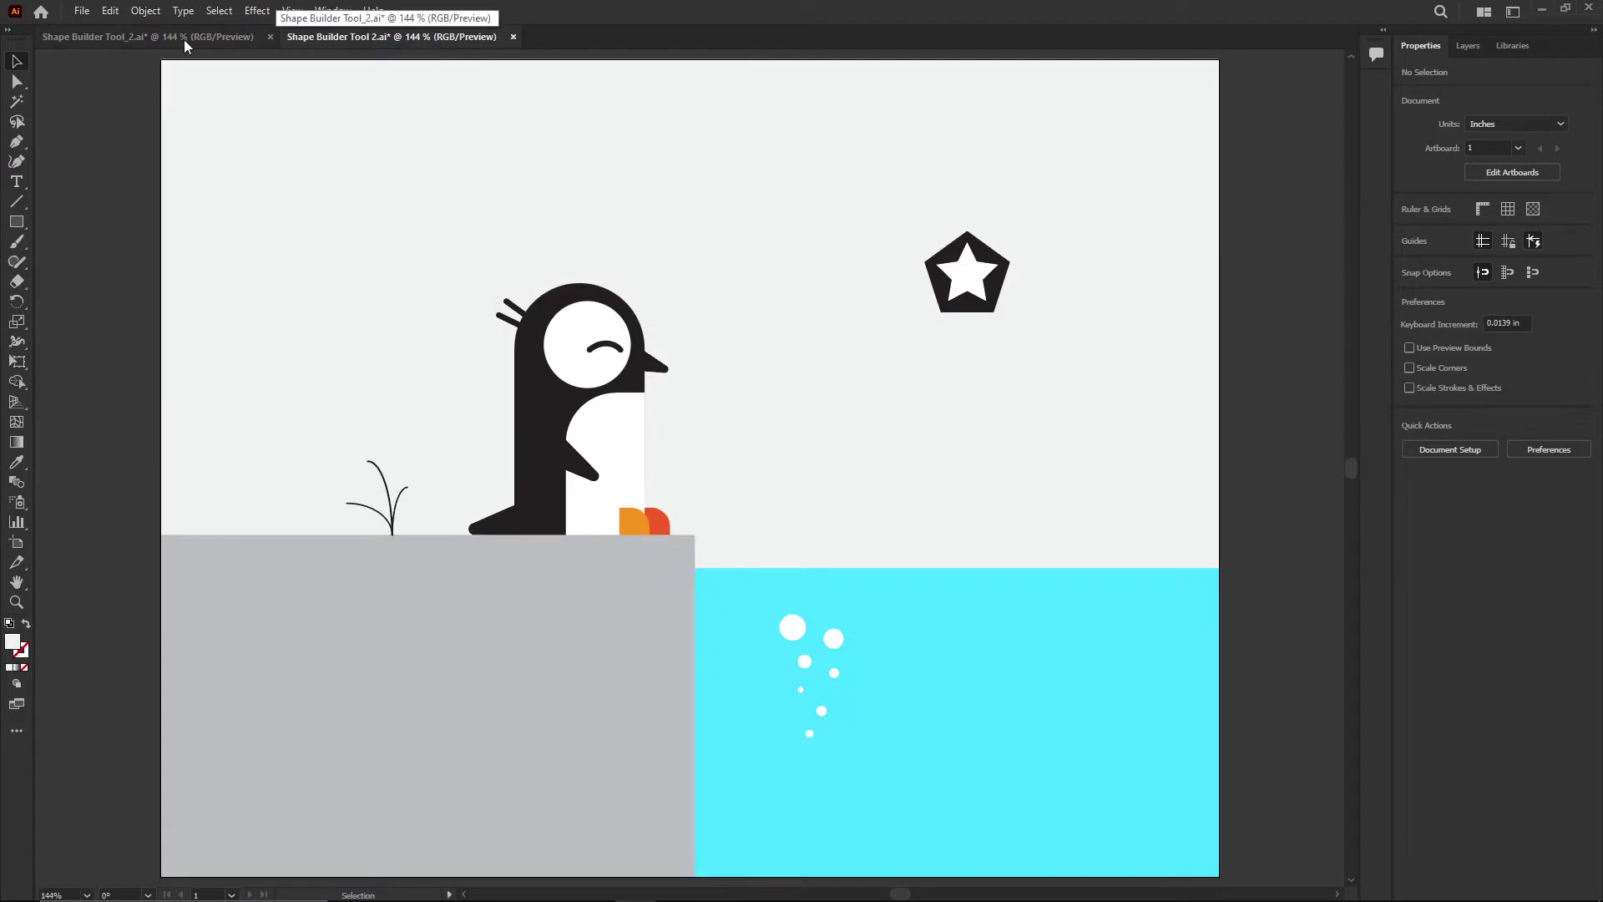
click(184, 38)
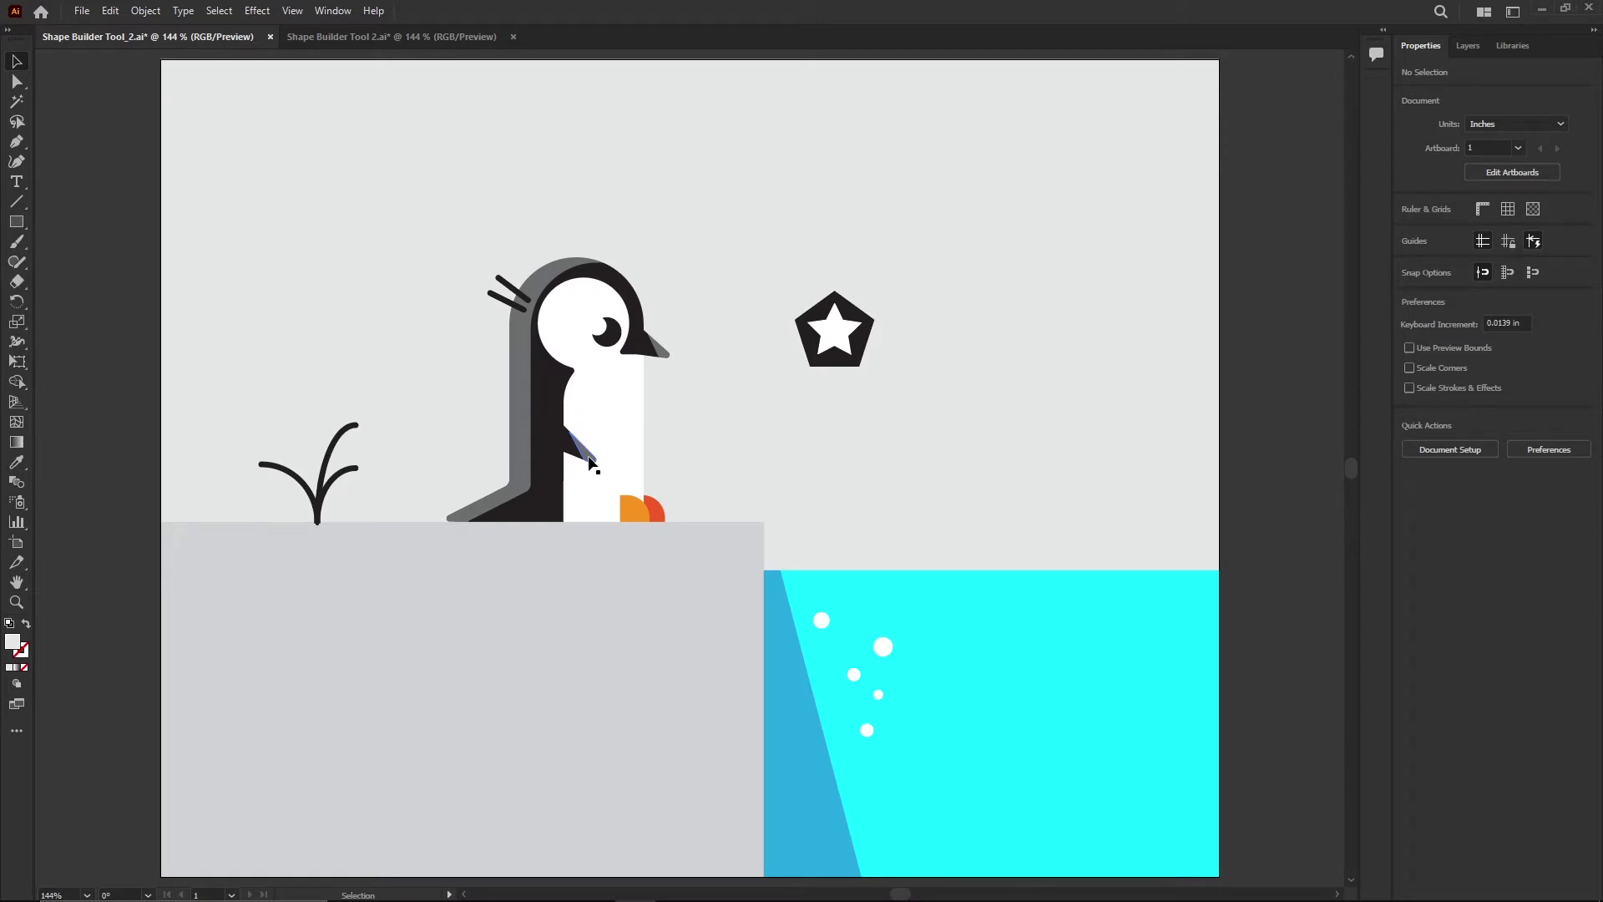
click(600, 337)
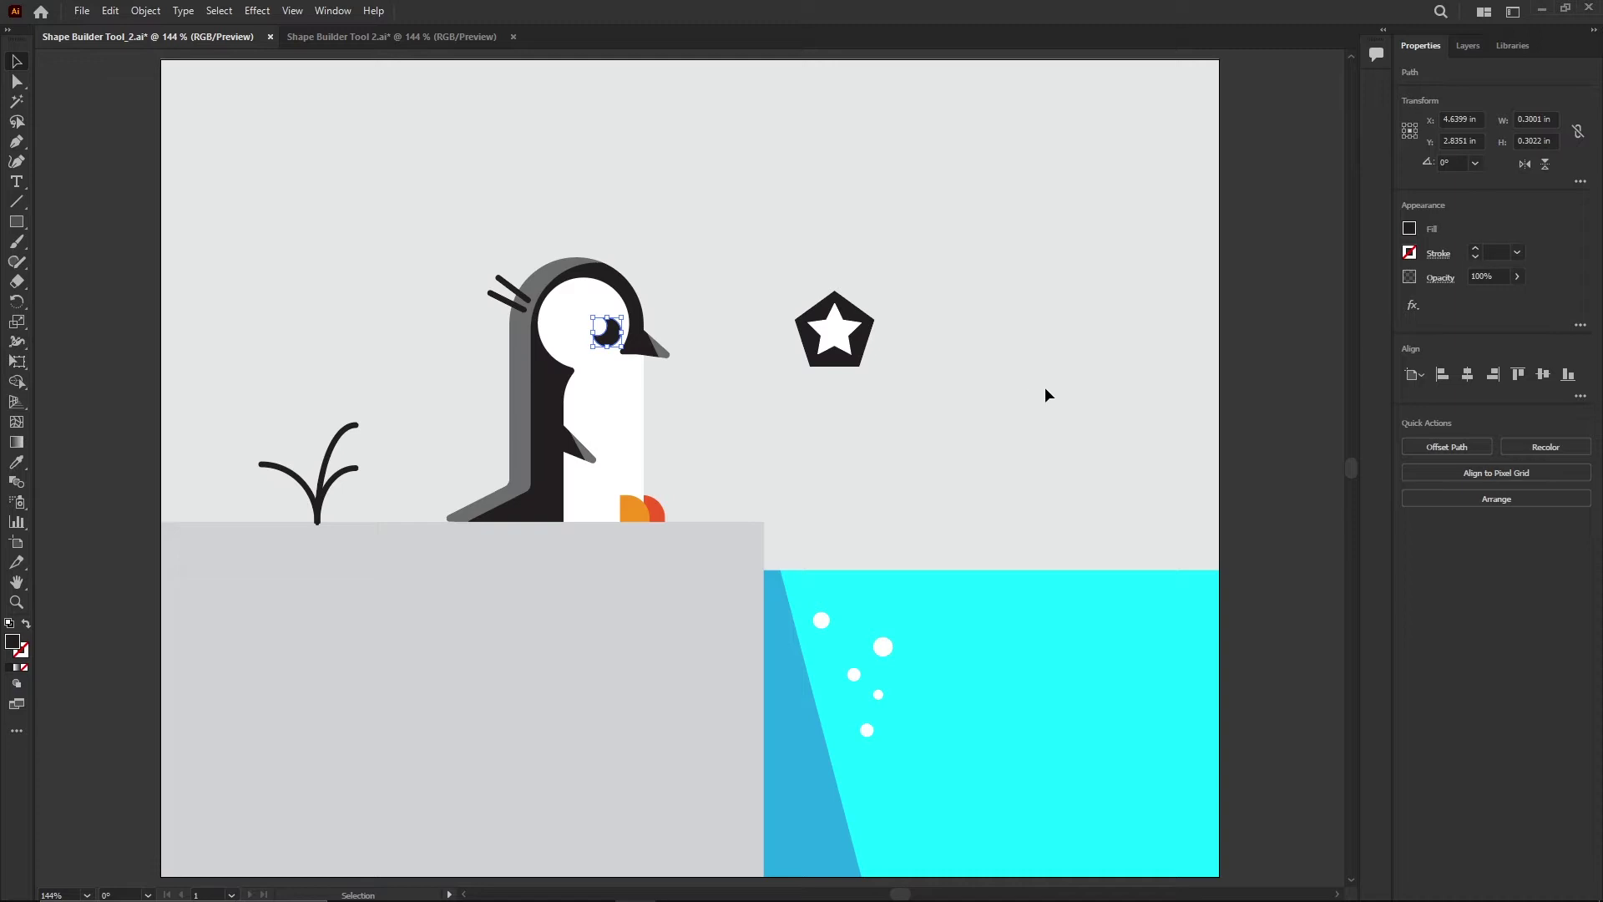
click(1244, 365)
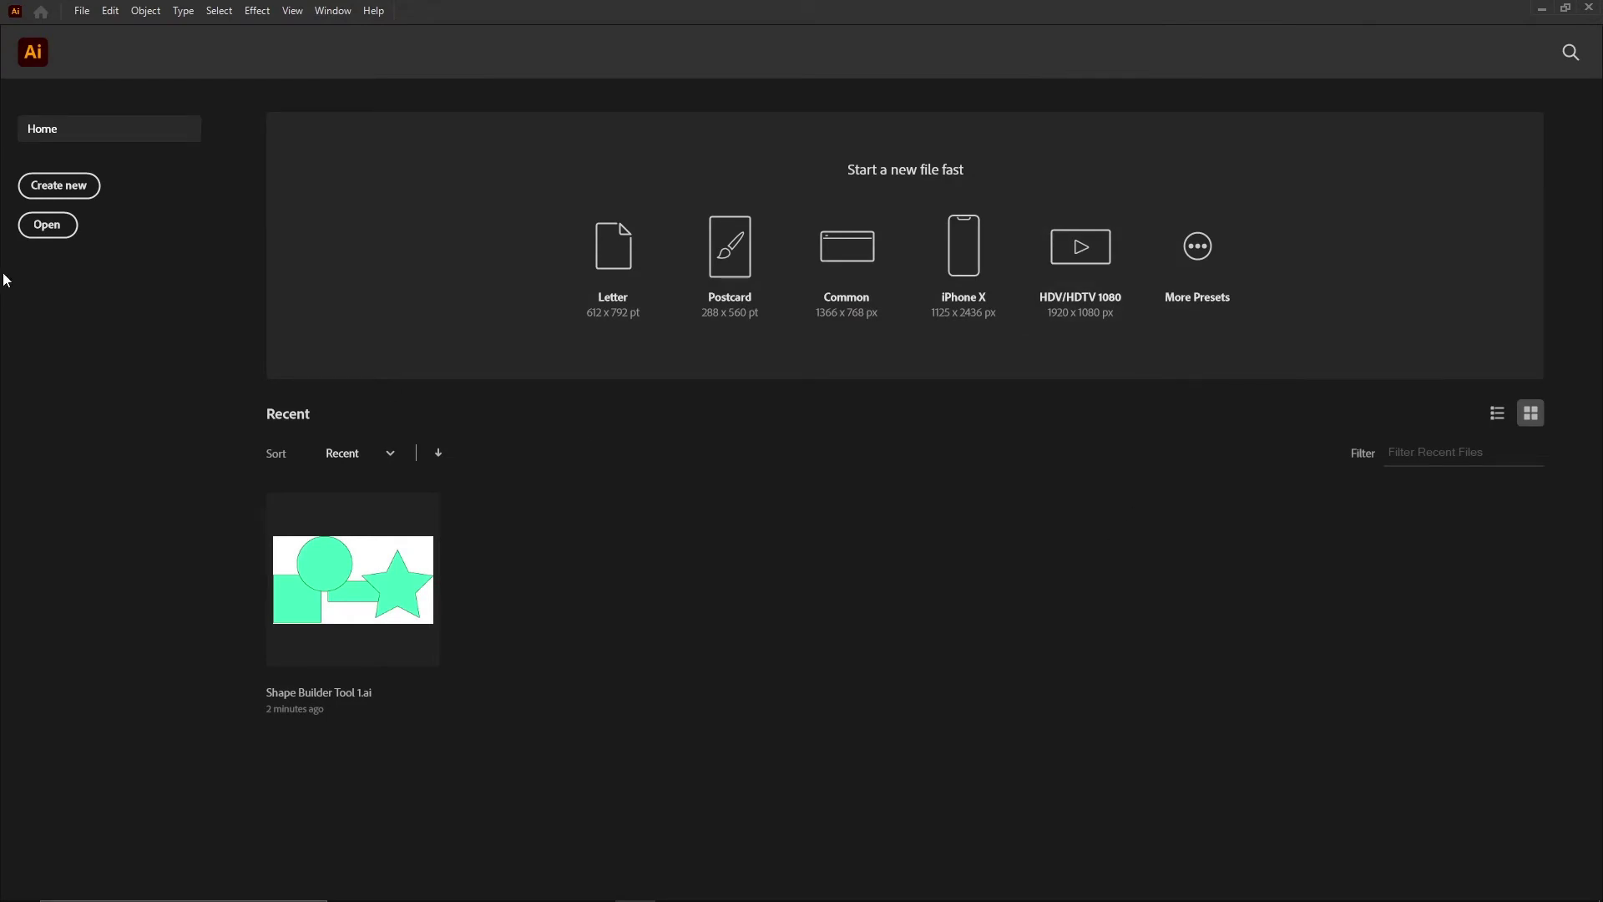
Step: Open Shape Builder Tool 1.ai from the Assets folder through File > Open
click(81, 12)
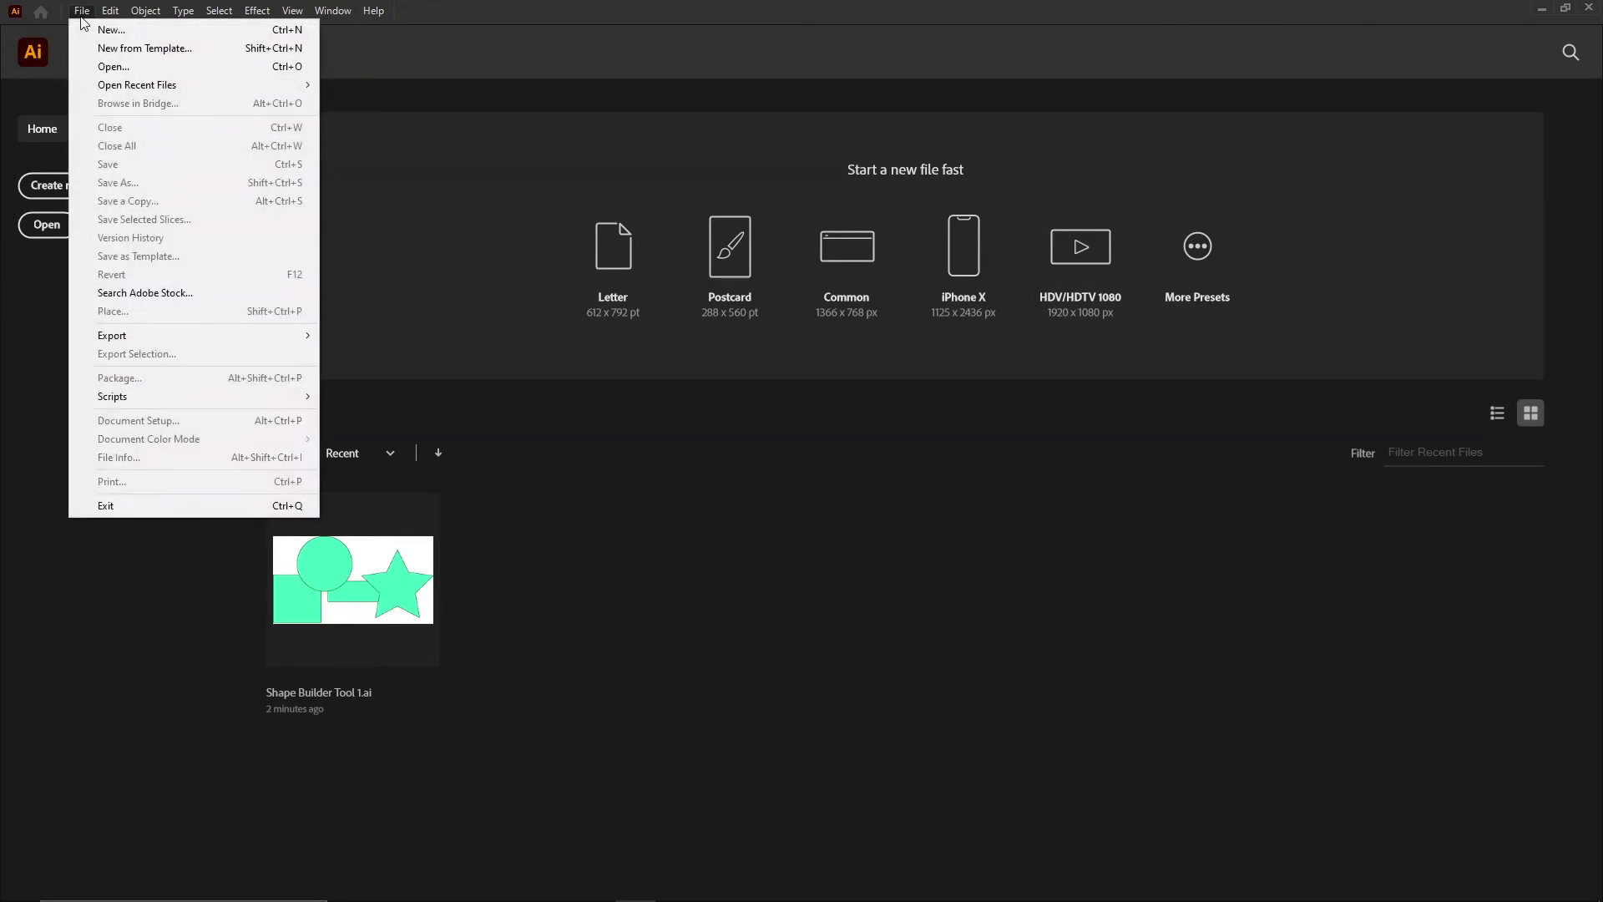
click(146, 67)
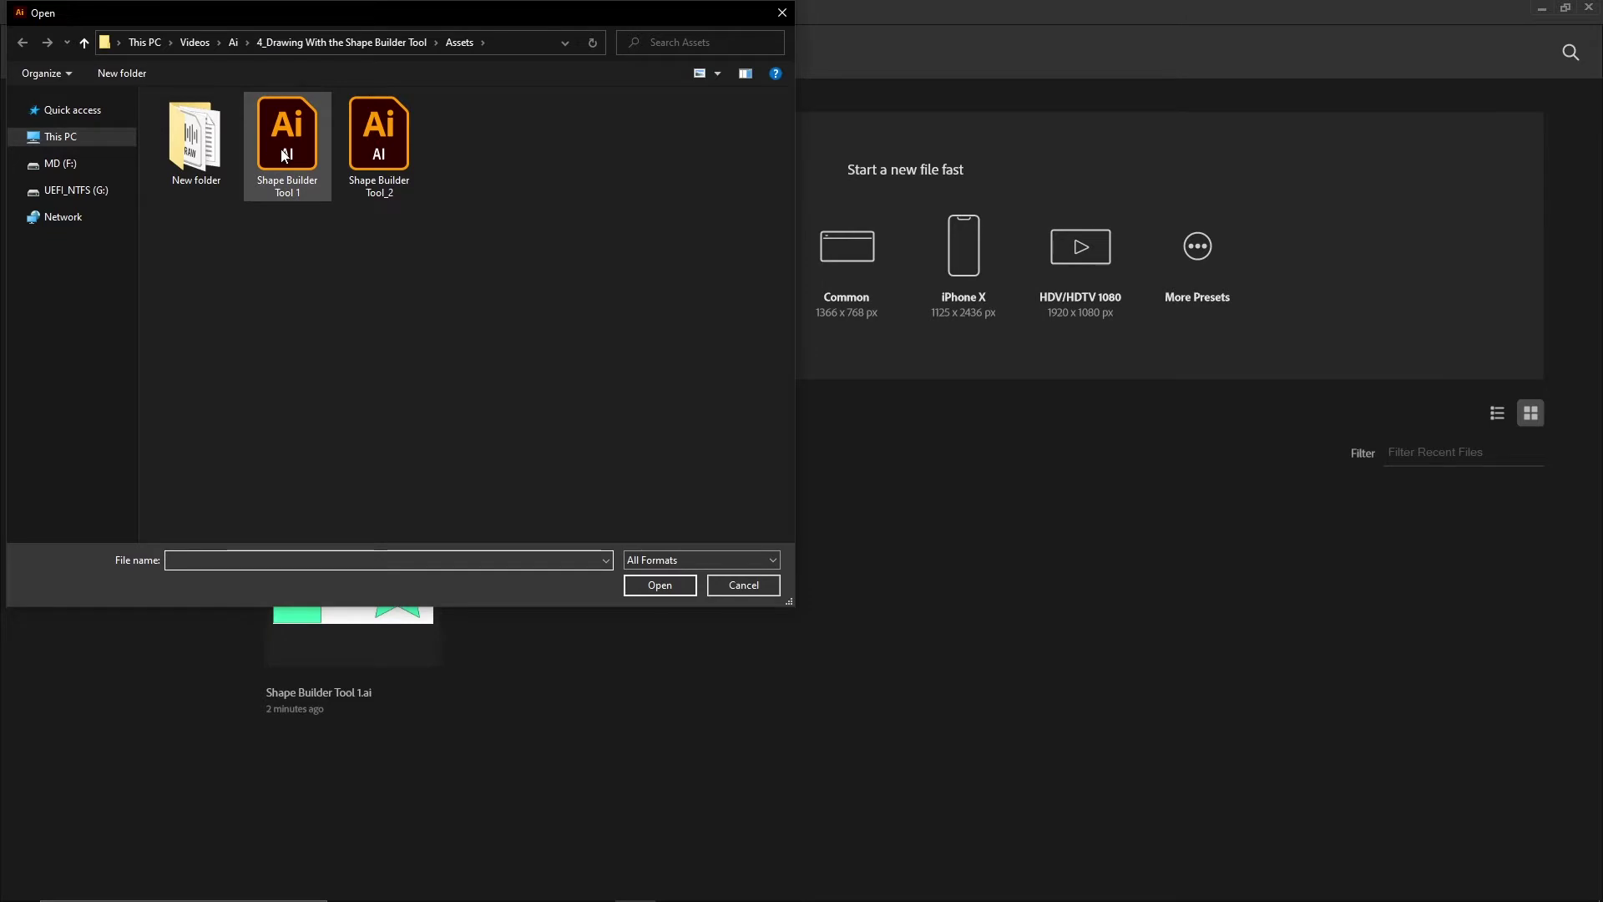
click(278, 194)
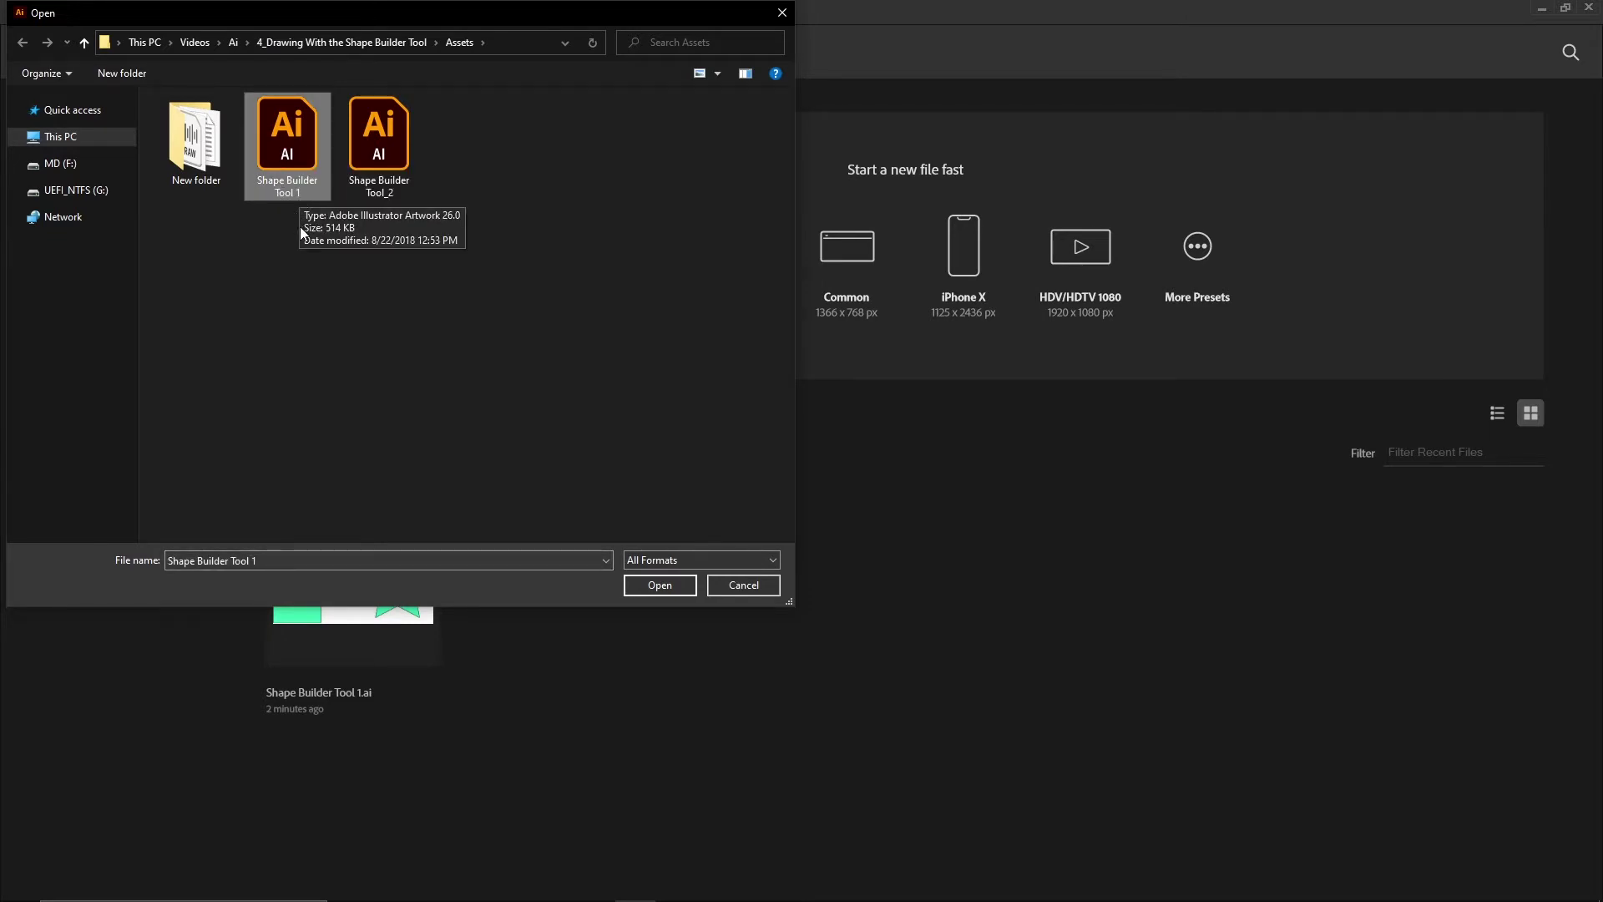
click(652, 585)
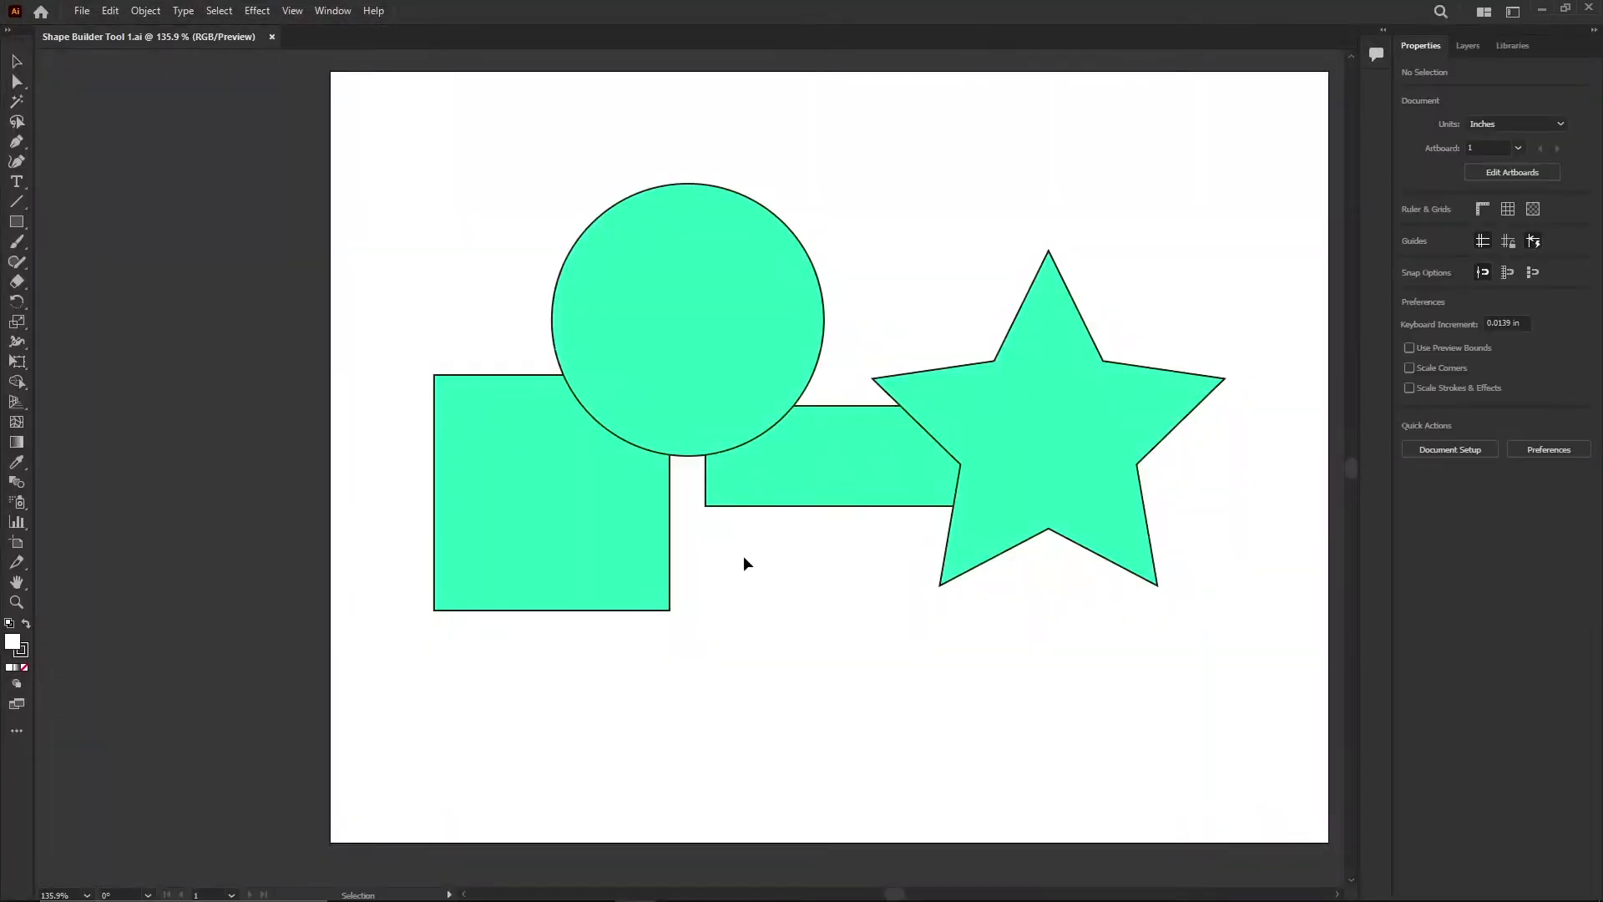
Step: Zoom in, move the star and undo it, then marquee-select all four green shapes
scroll(843, 493, up, 1)
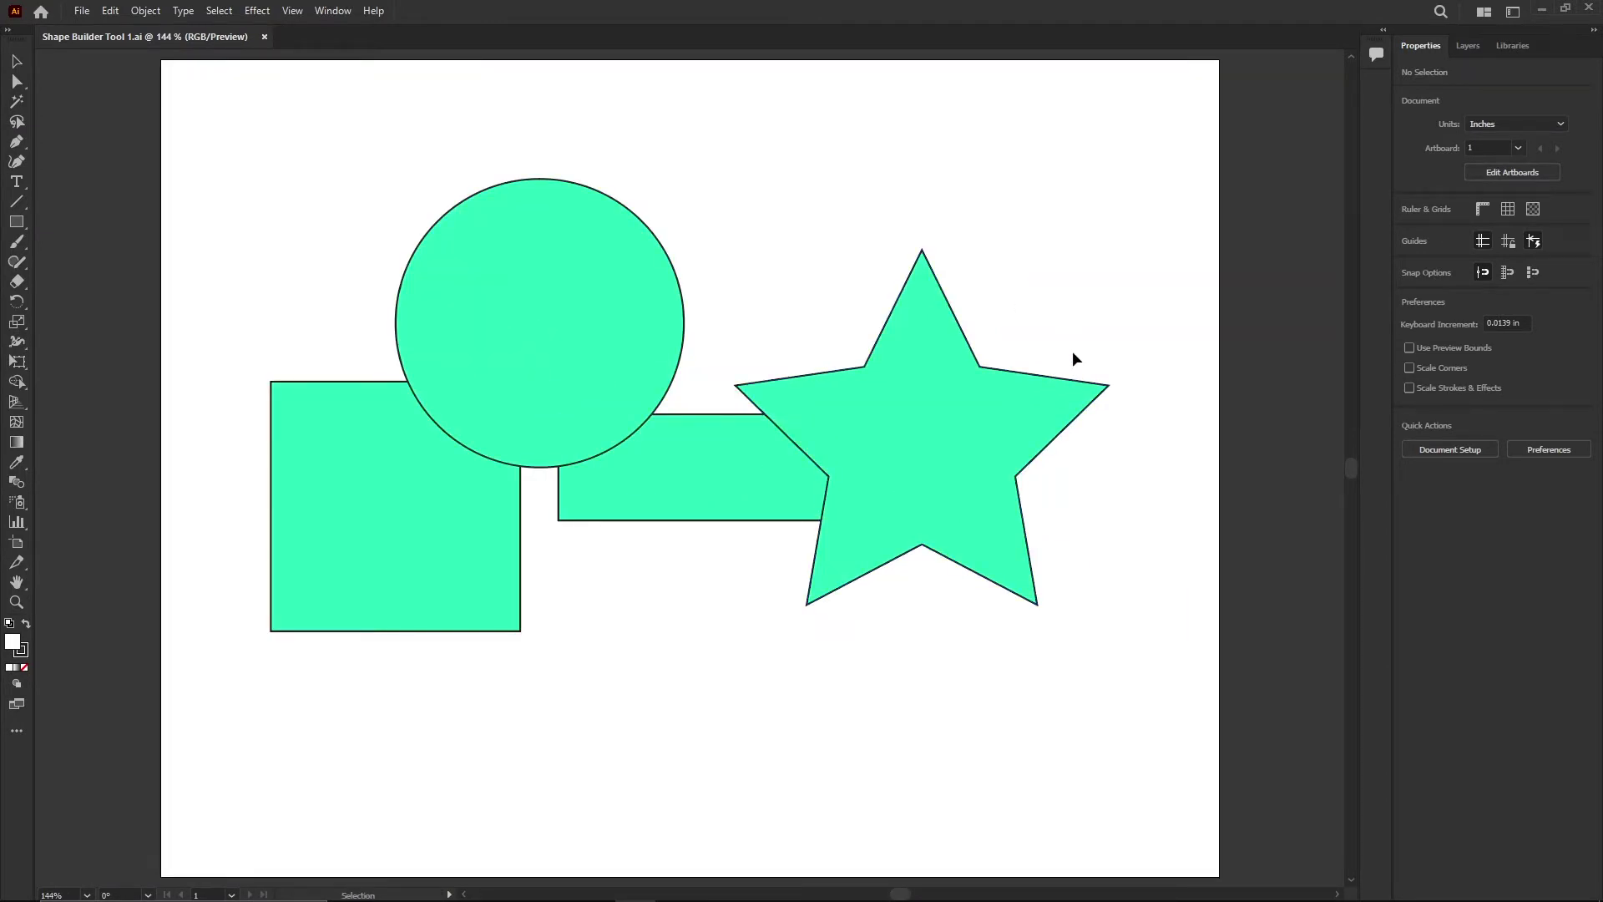
drag(967, 435, 1092, 354)
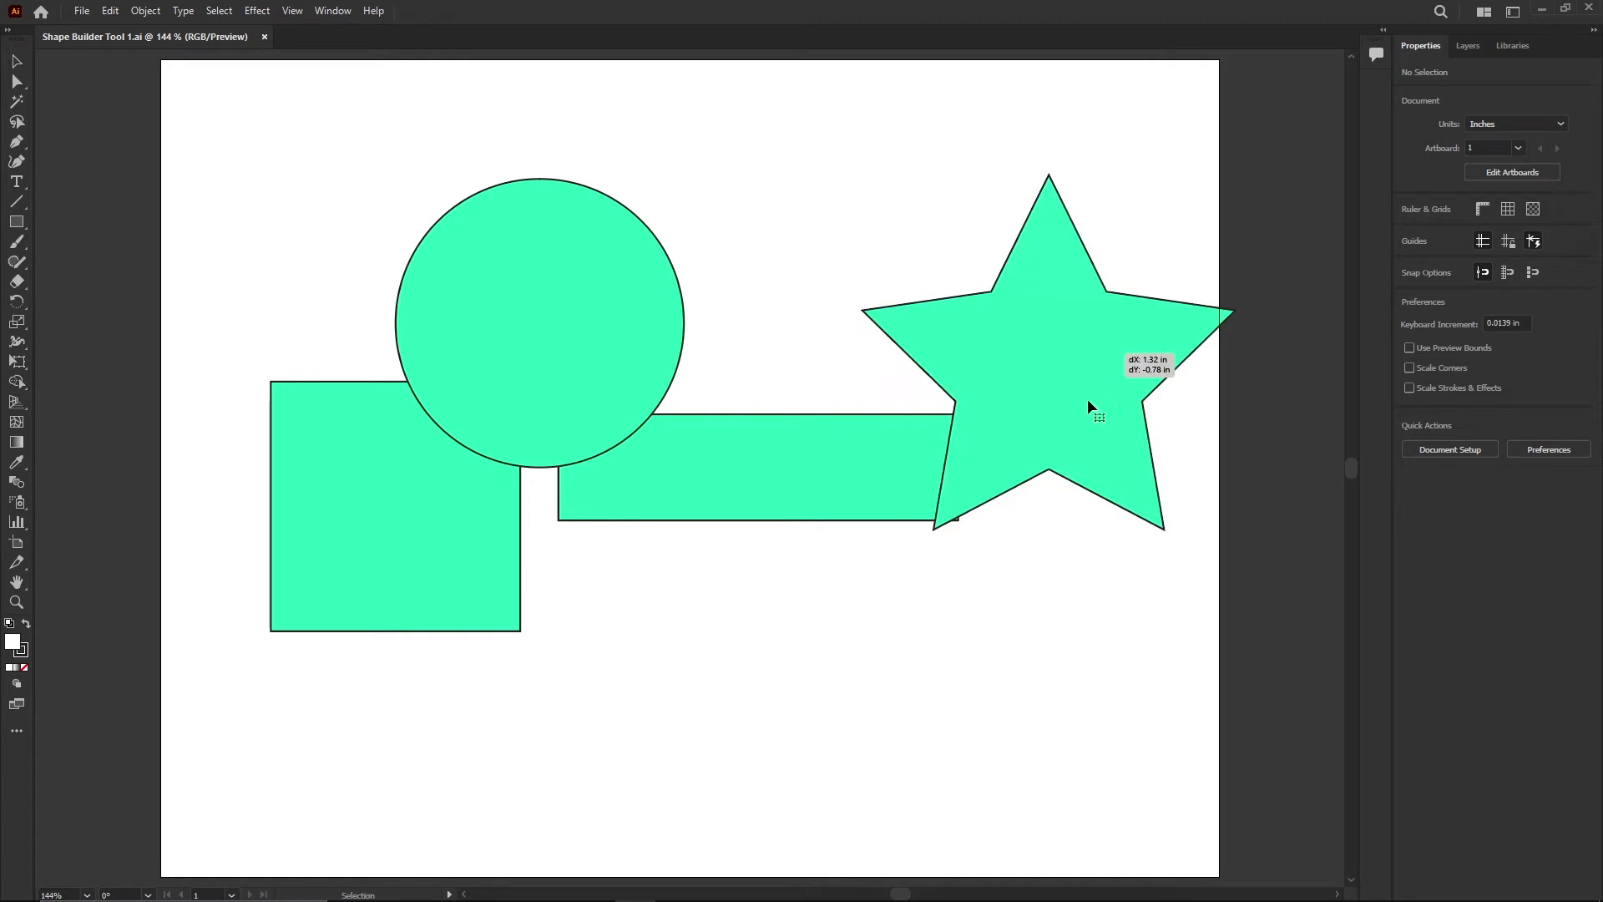
key(ctrl+z)
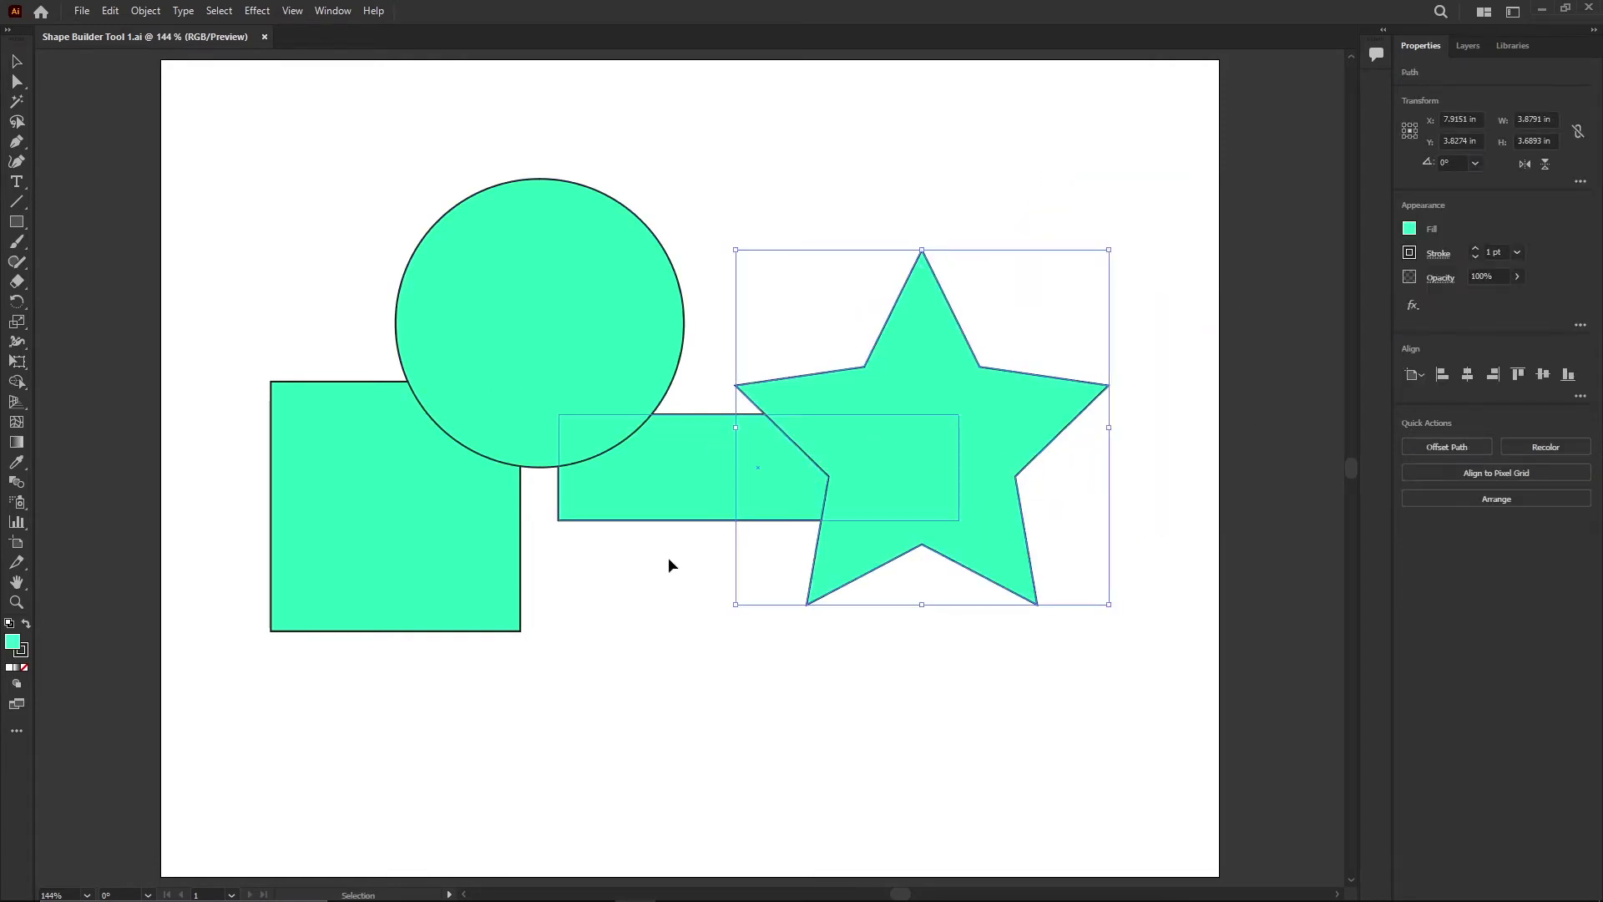
click(1113, 193)
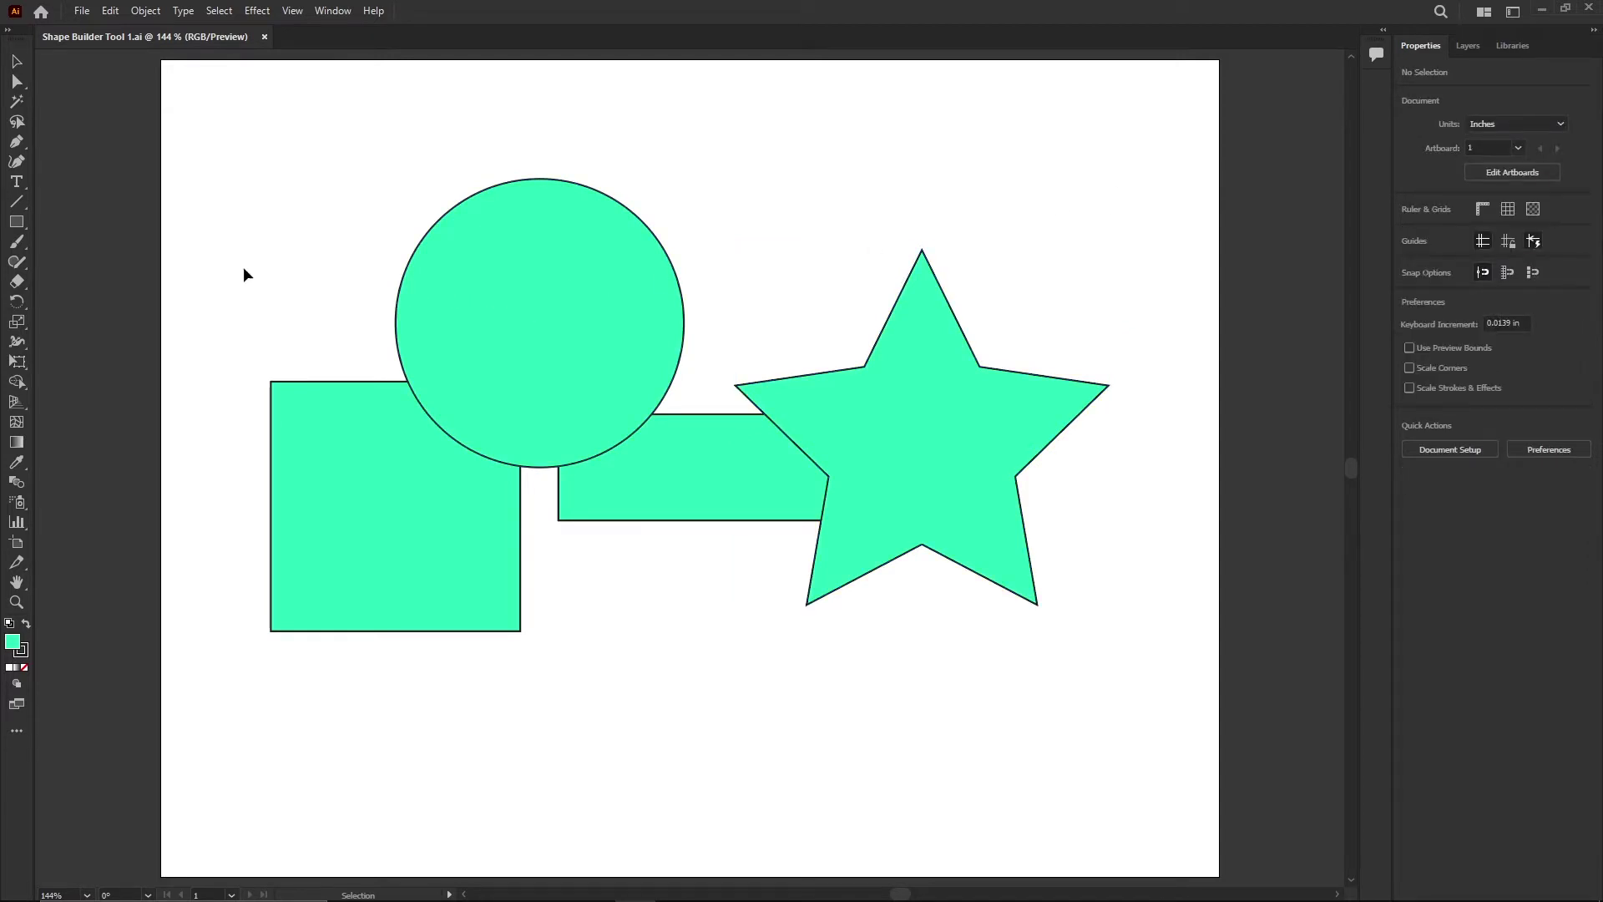
drag(240, 185, 1167, 641)
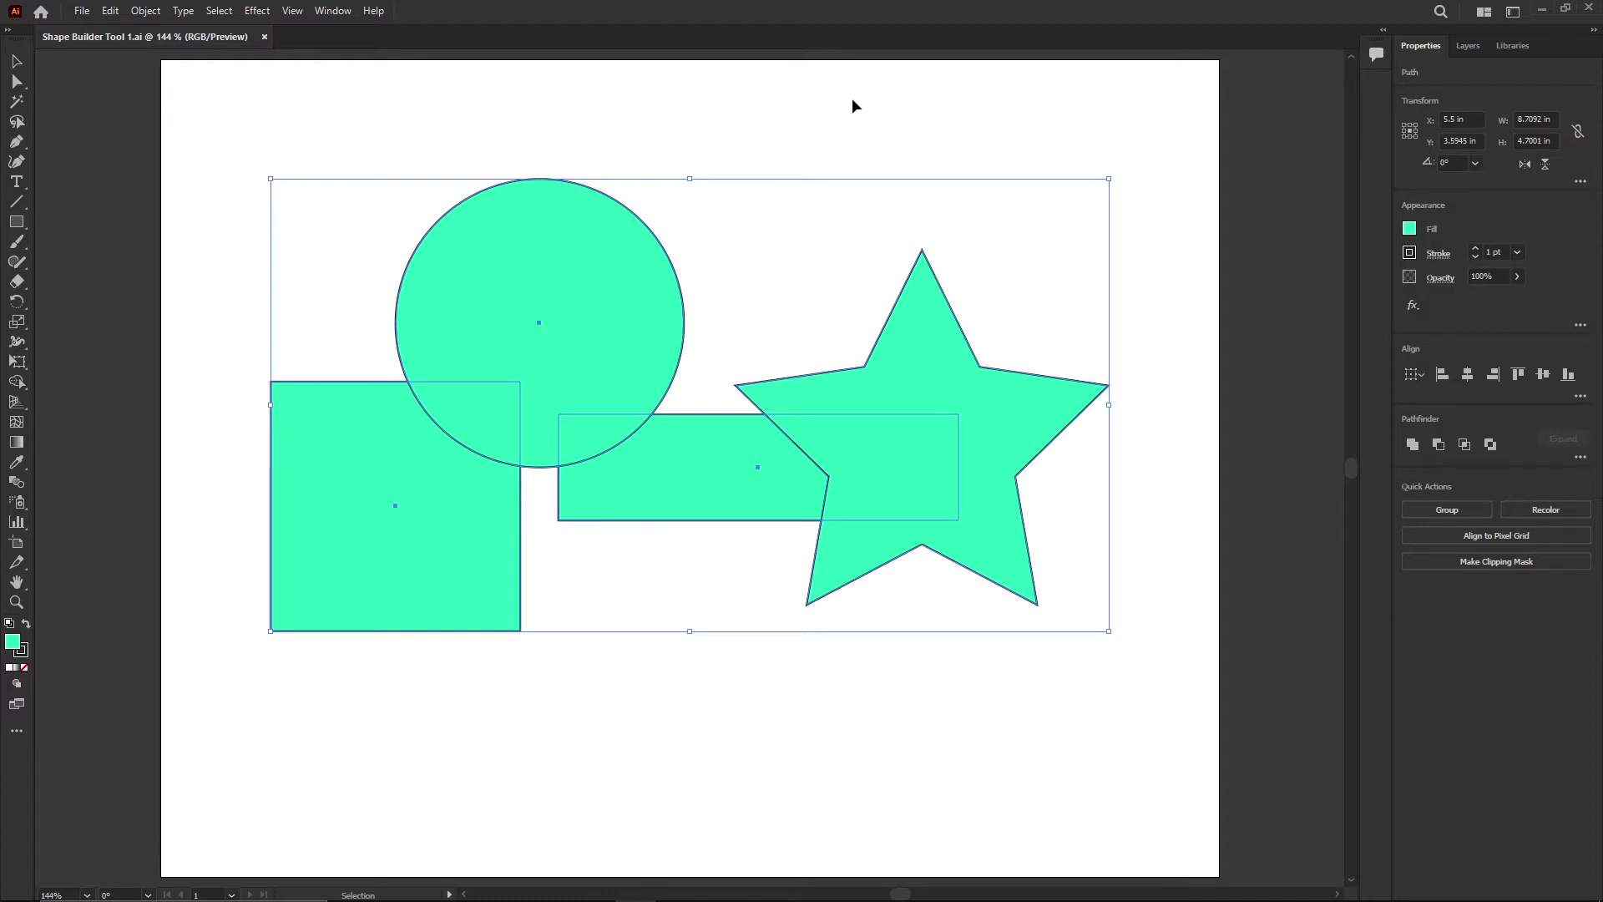
click(209, 107)
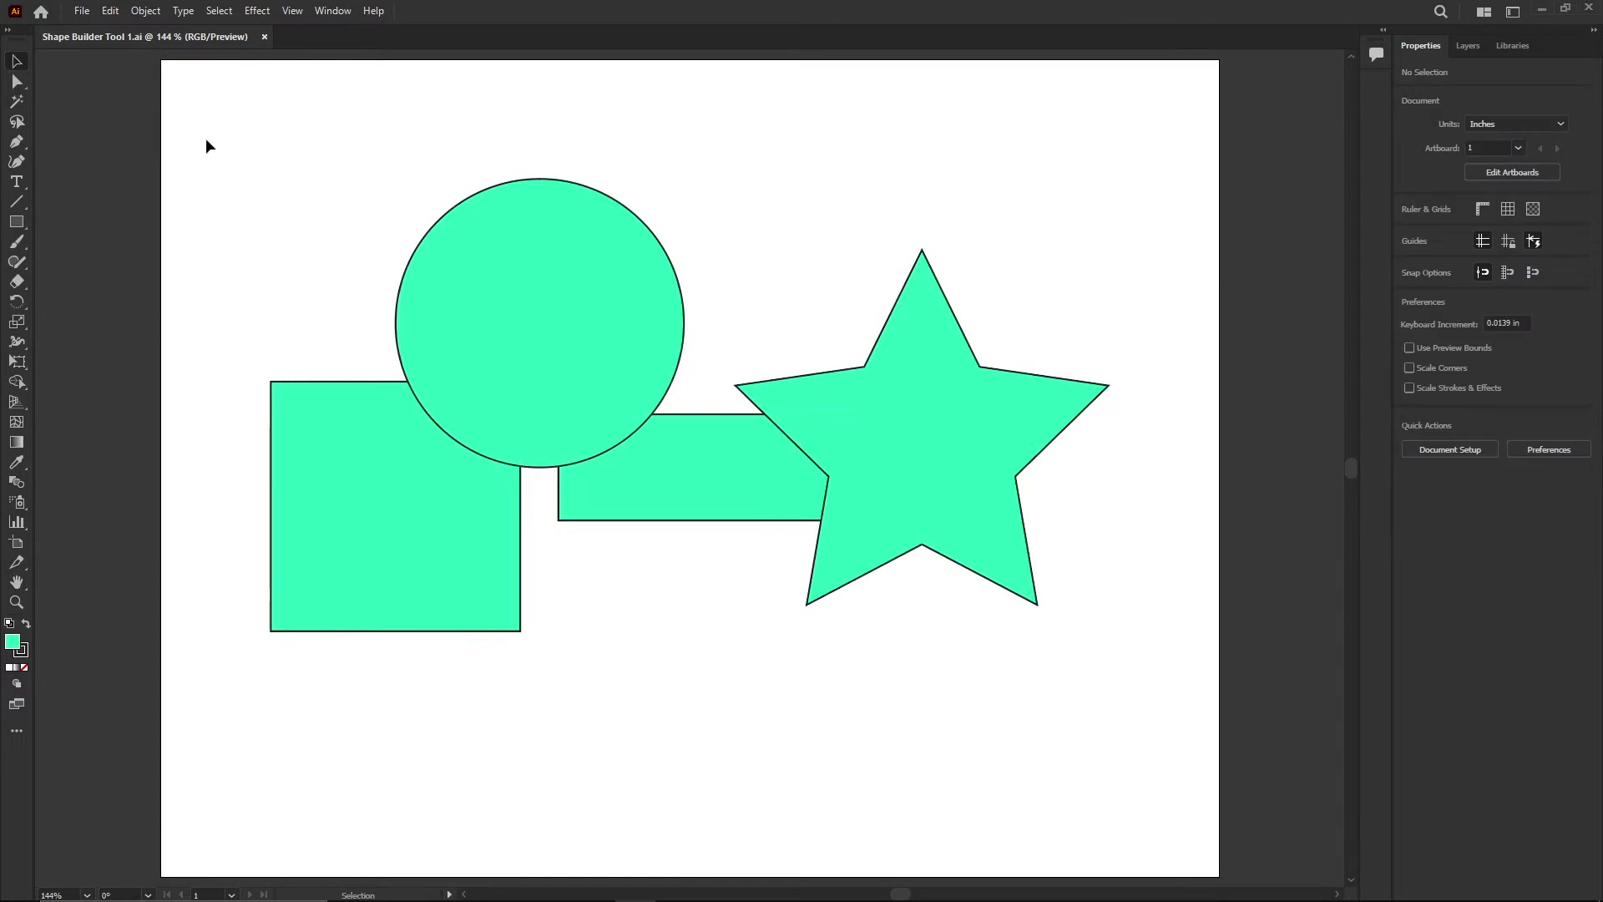
drag(207, 140, 1184, 685)
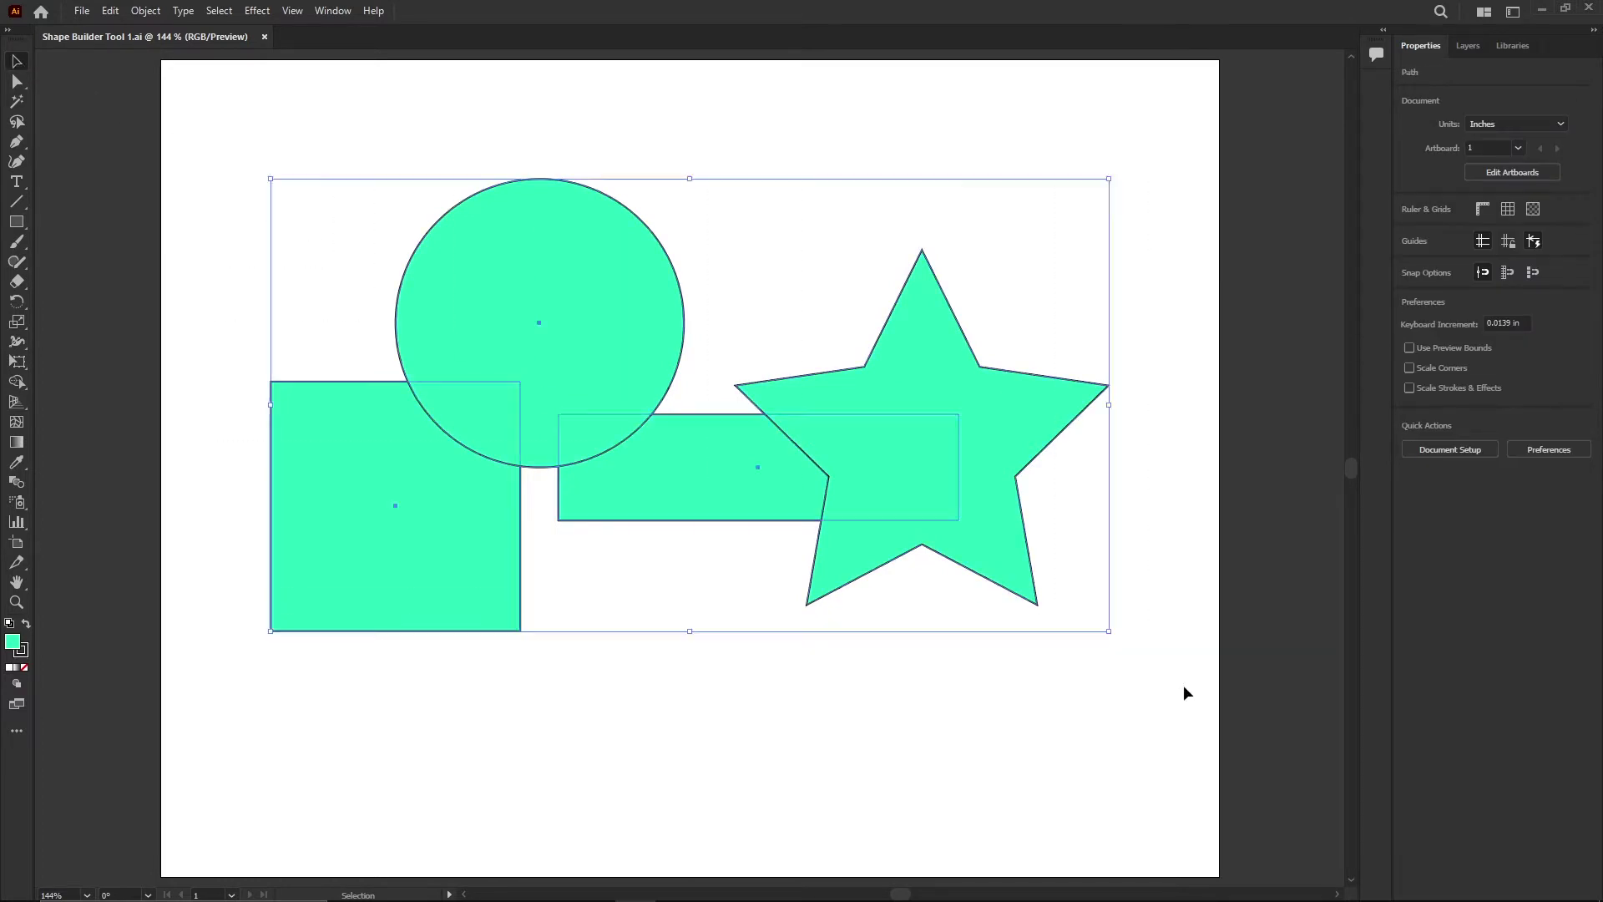
click(1191, 637)
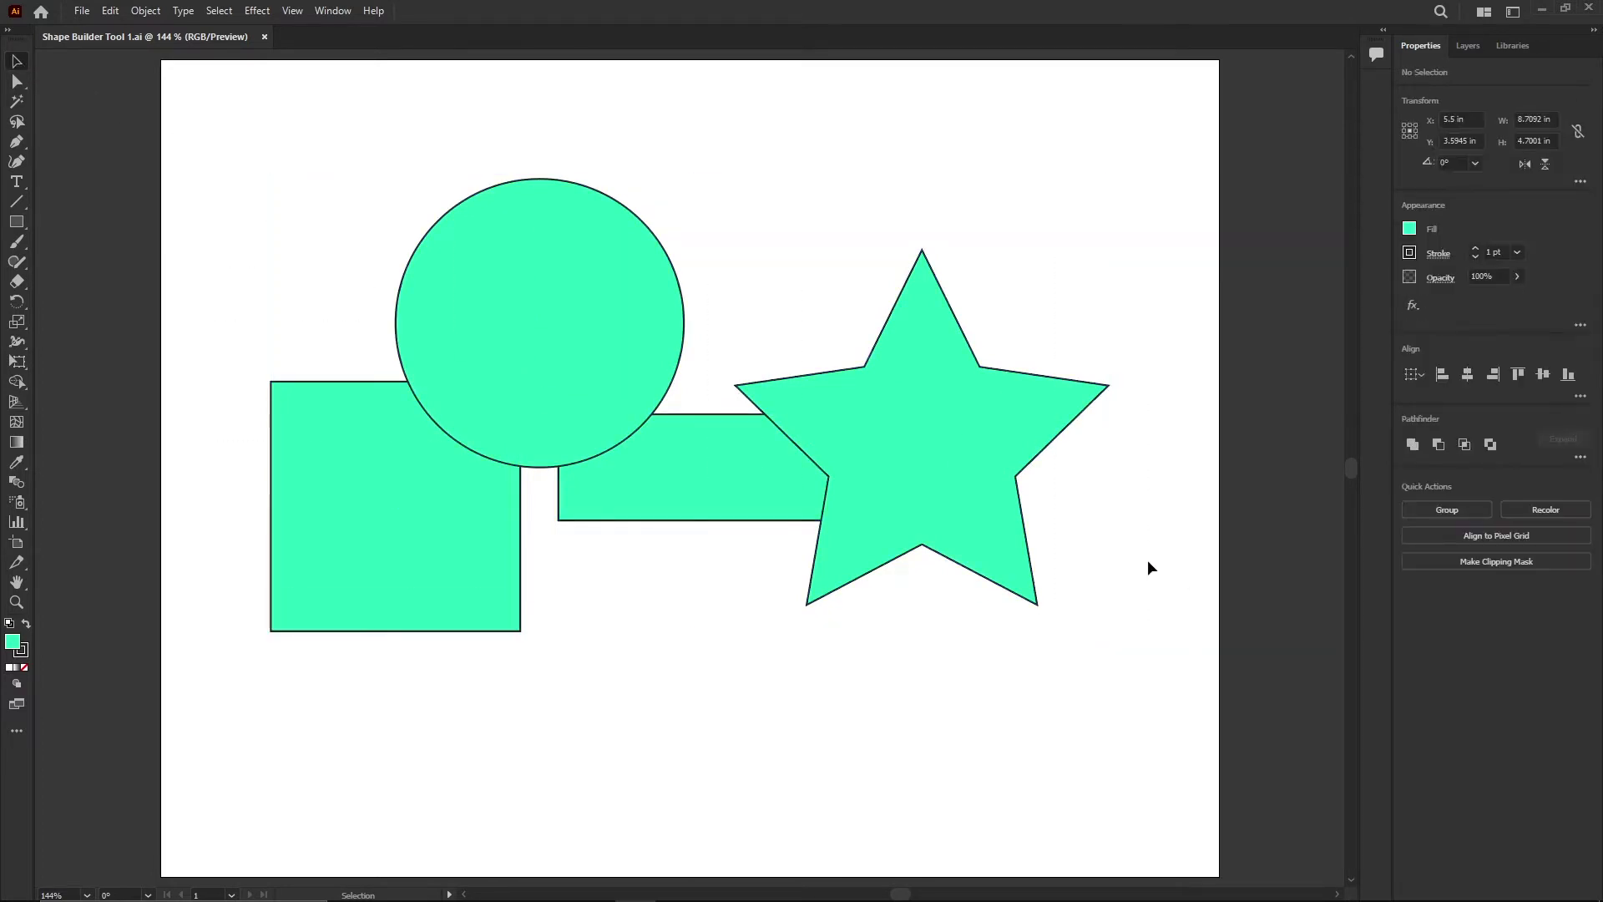
click(433, 566)
shift+click(554, 386)
shift+click(759, 467)
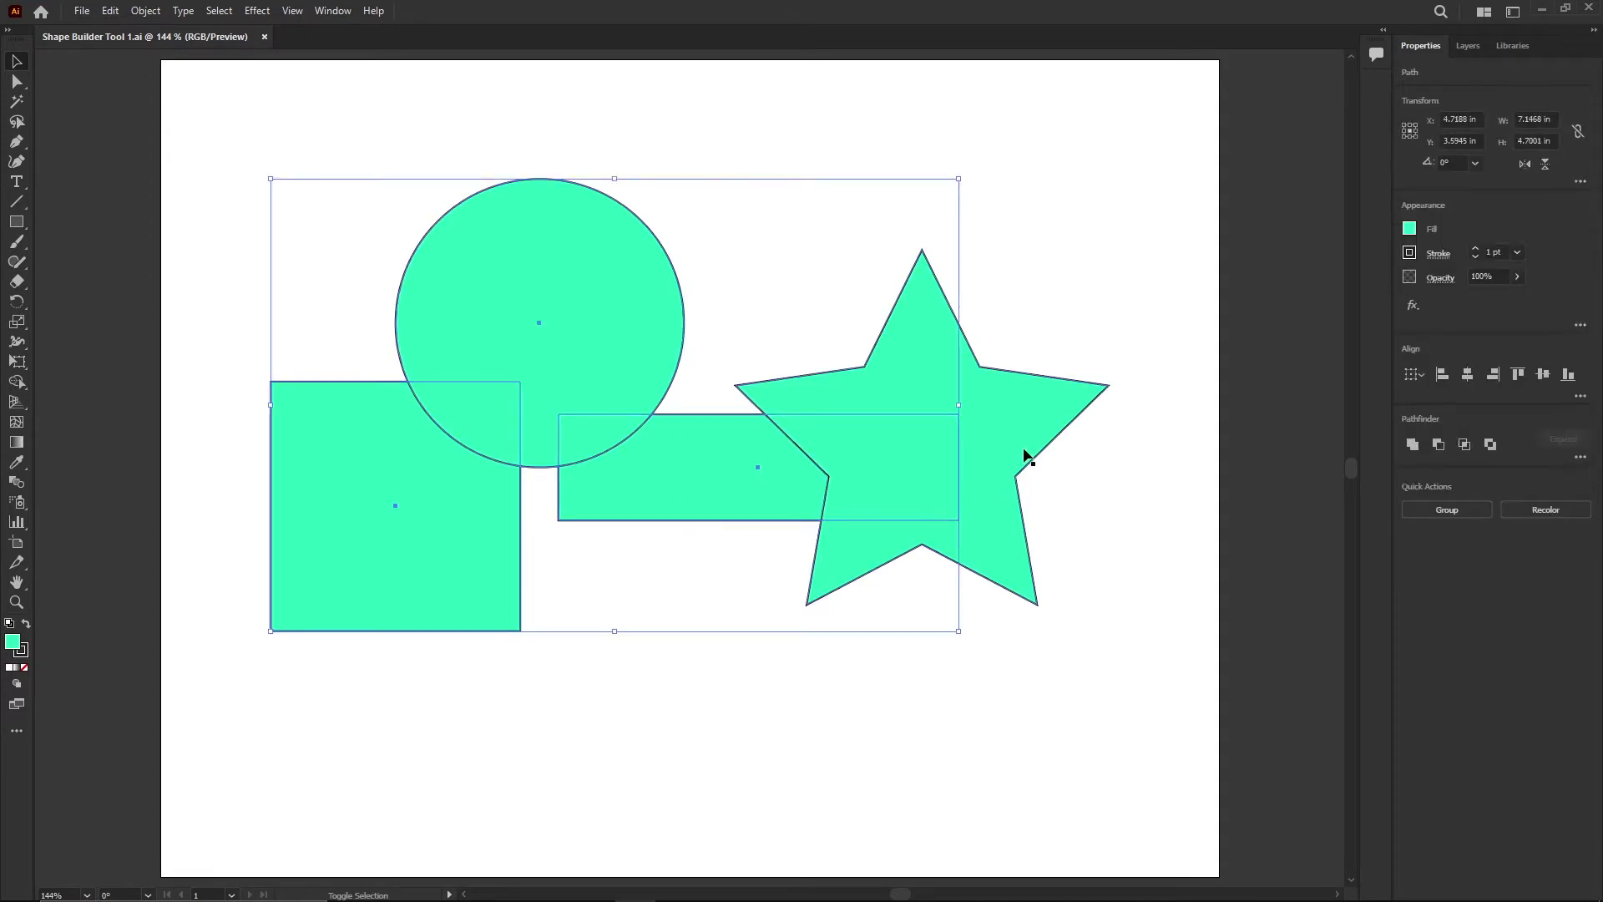
shift+click(1027, 420)
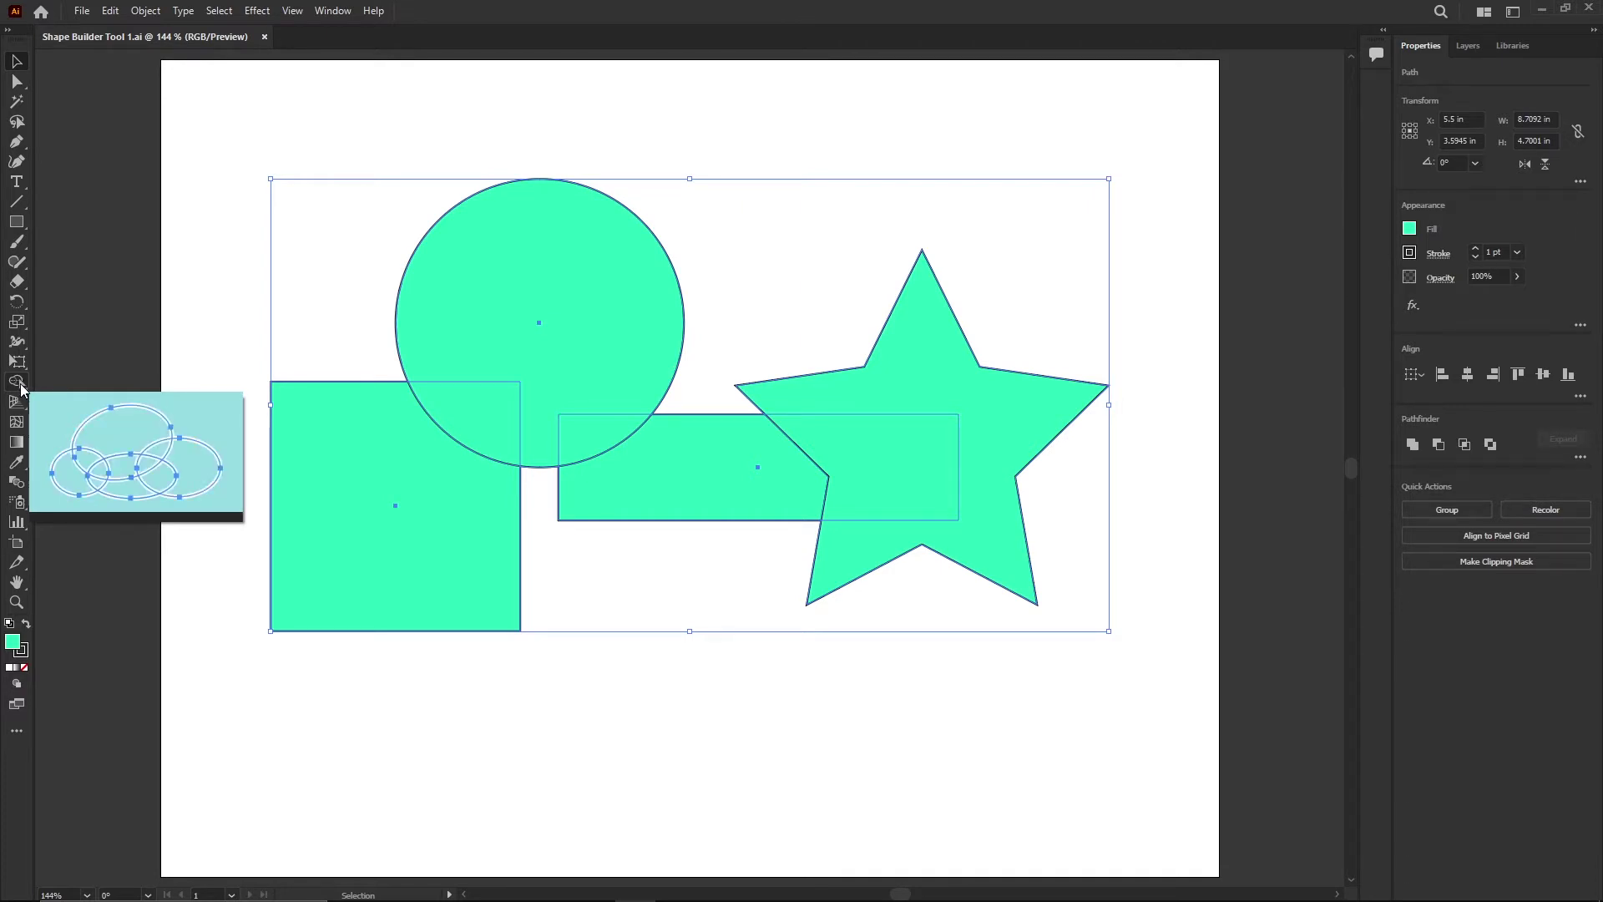
Step: Merge the green circle and square into one shape by dragging across them with Shape Builder
click(18, 384)
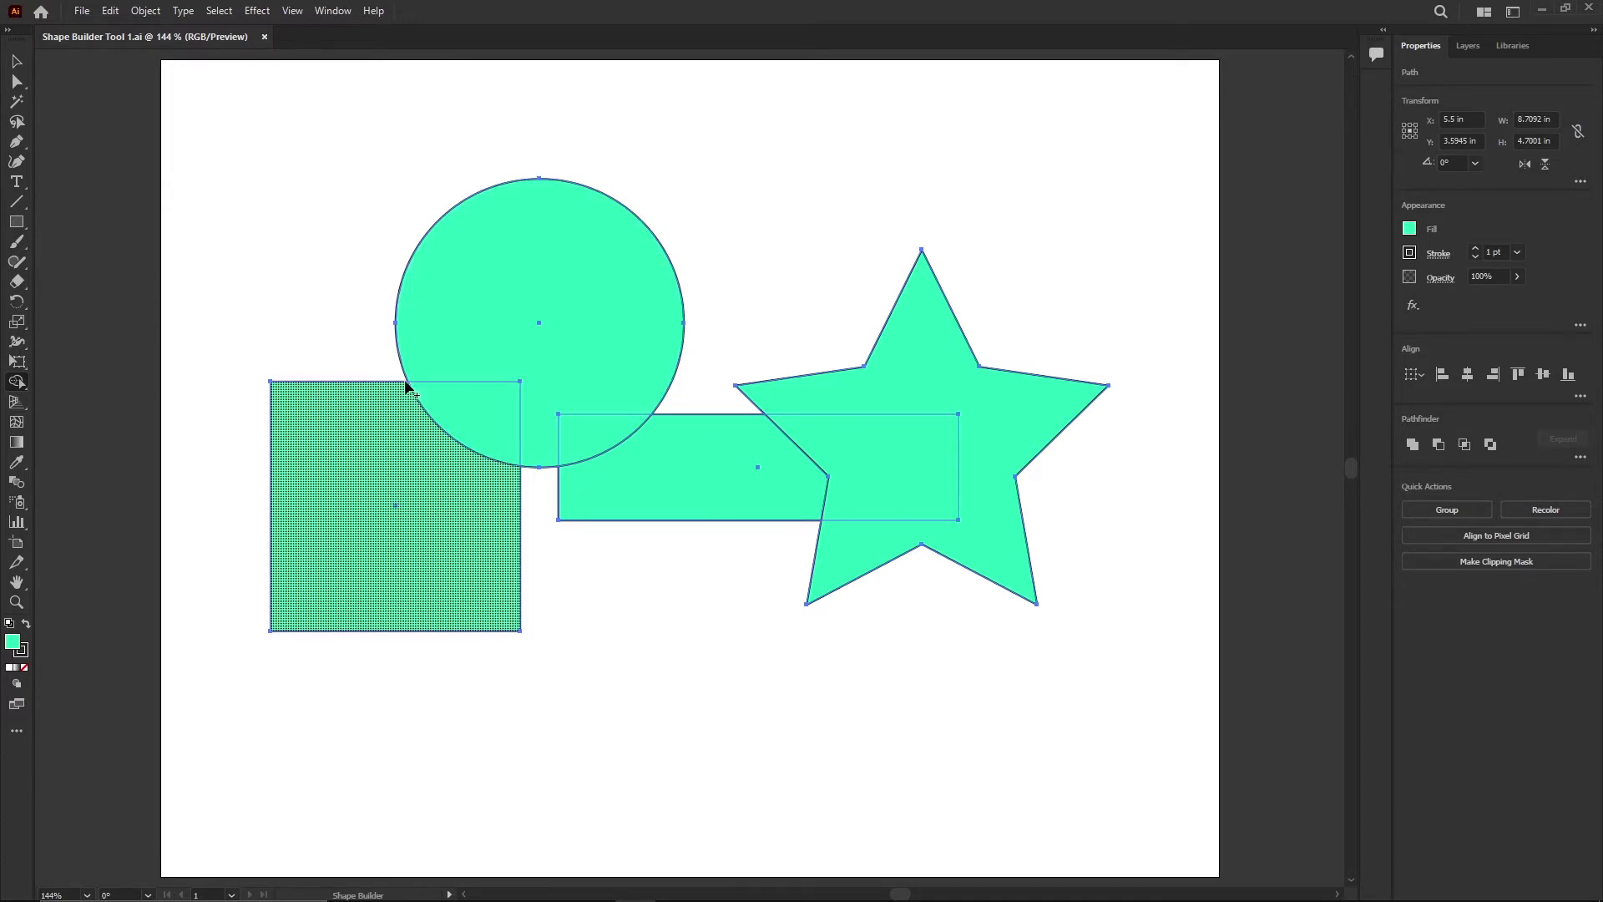
mouse_move(511, 304)
mouse_down()
mouse_move(476, 347)
mouse_move(455, 442)
mouse_move(400, 464)
mouse_up()
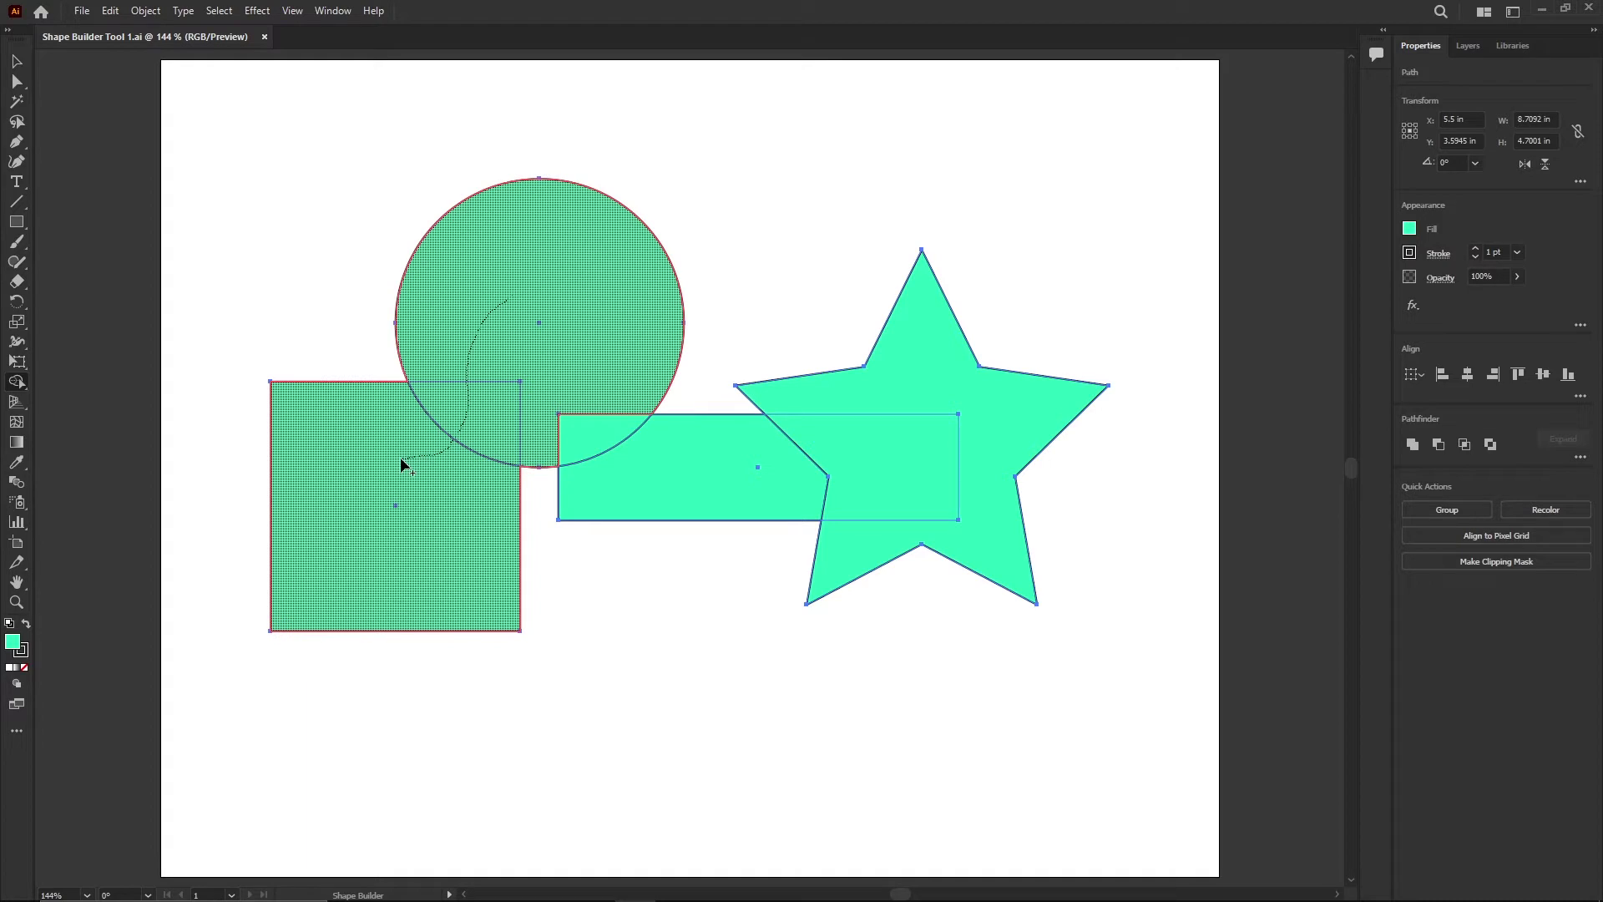
drag(402, 464, 395, 462)
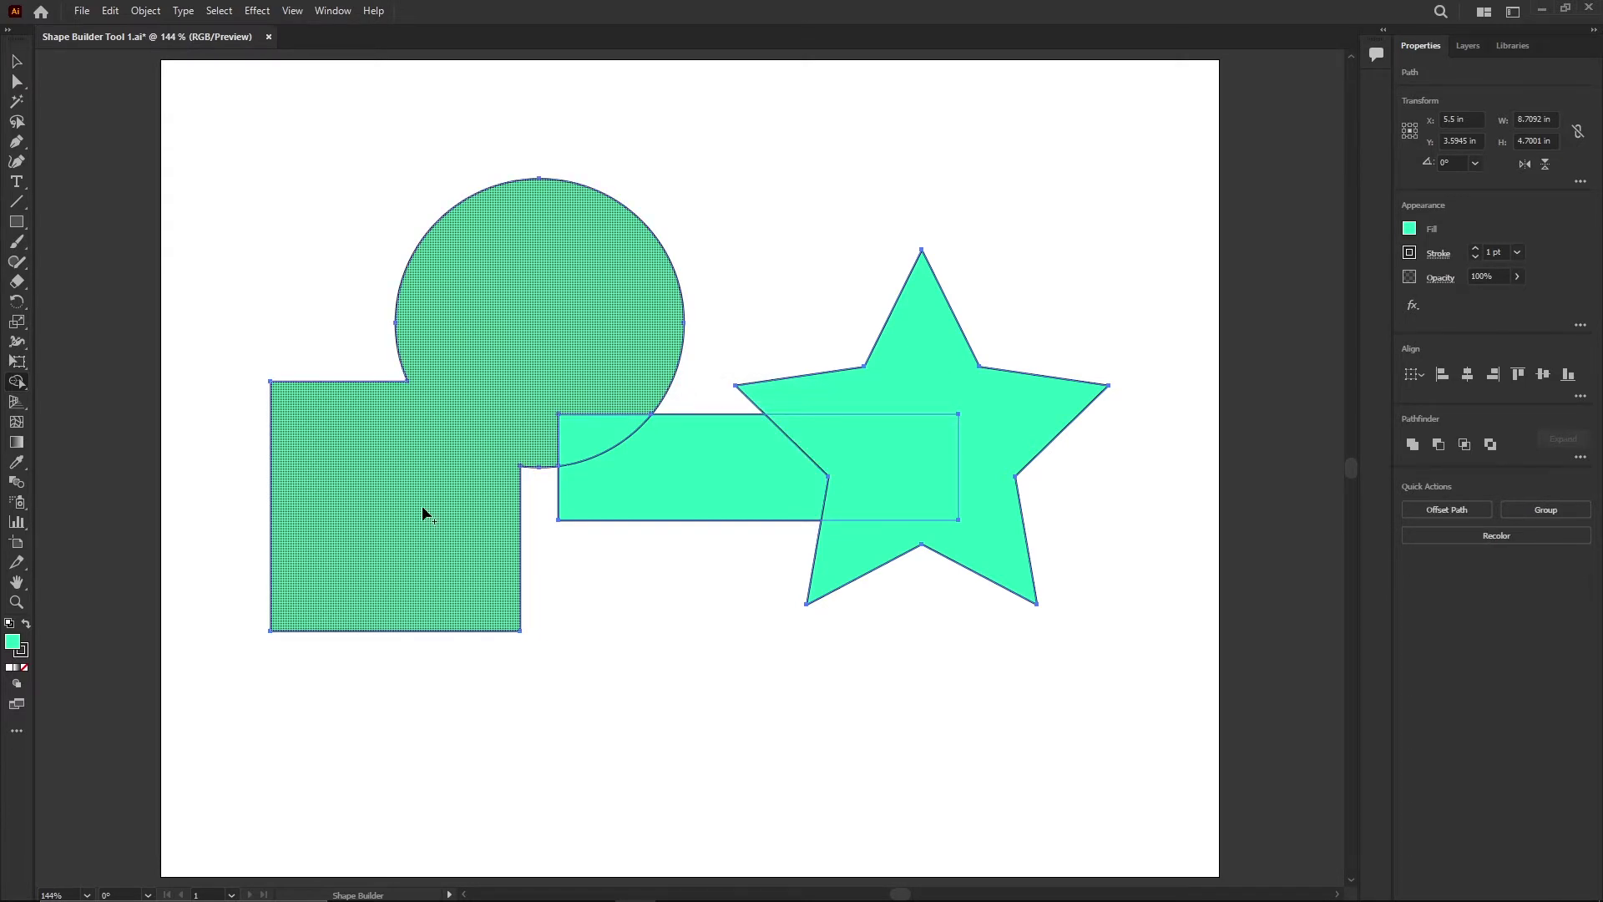
click(16, 63)
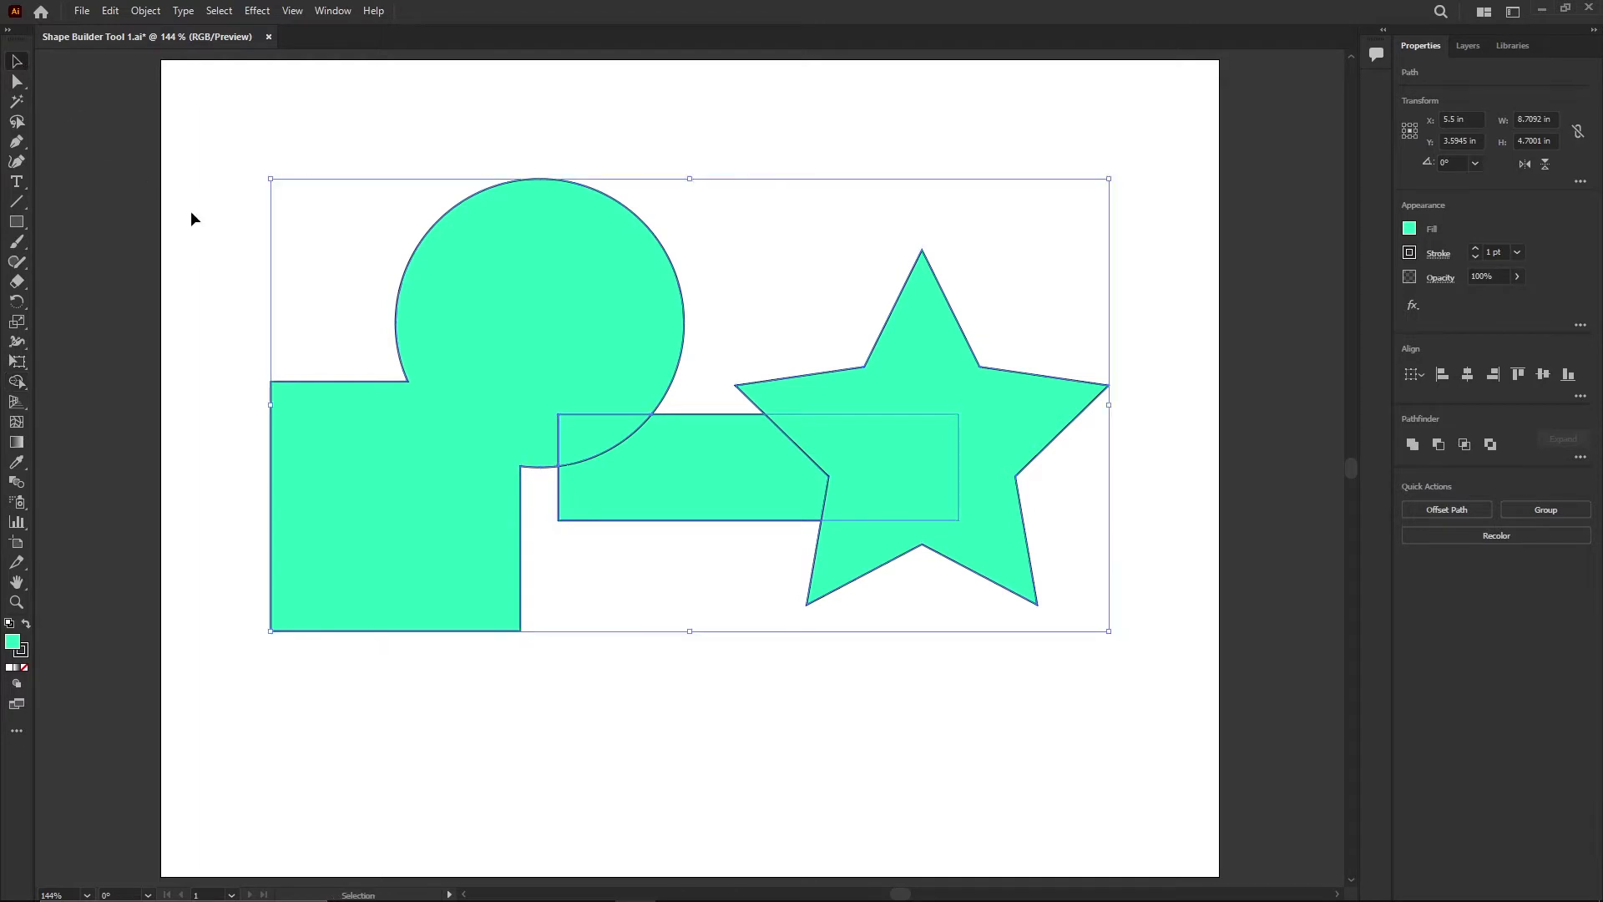
click(700, 98)
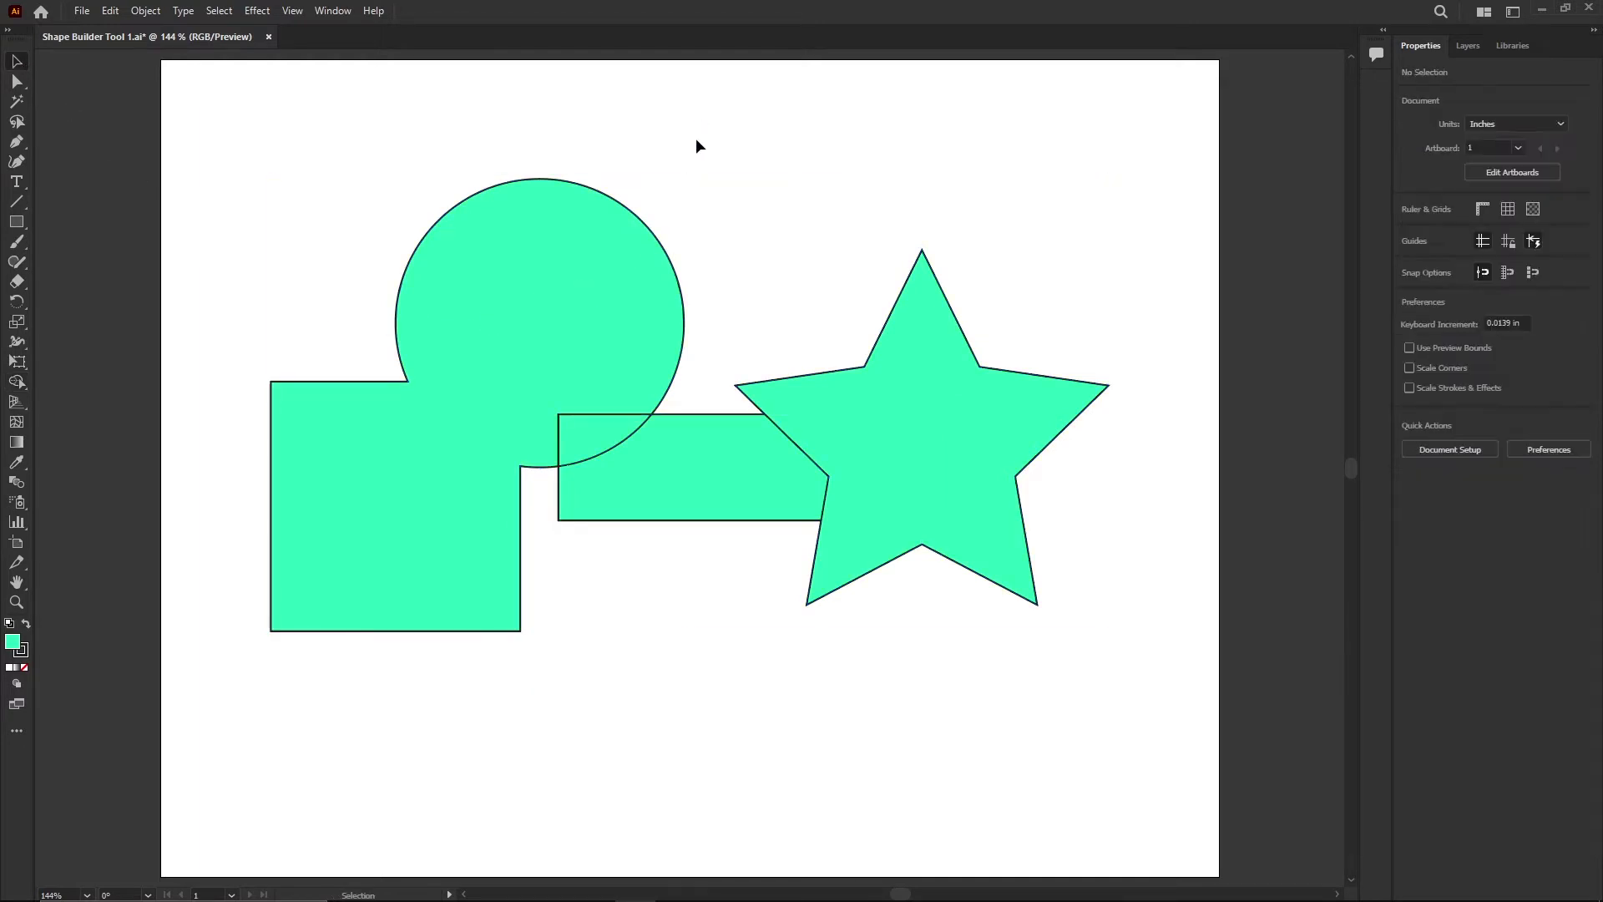
click(551, 322)
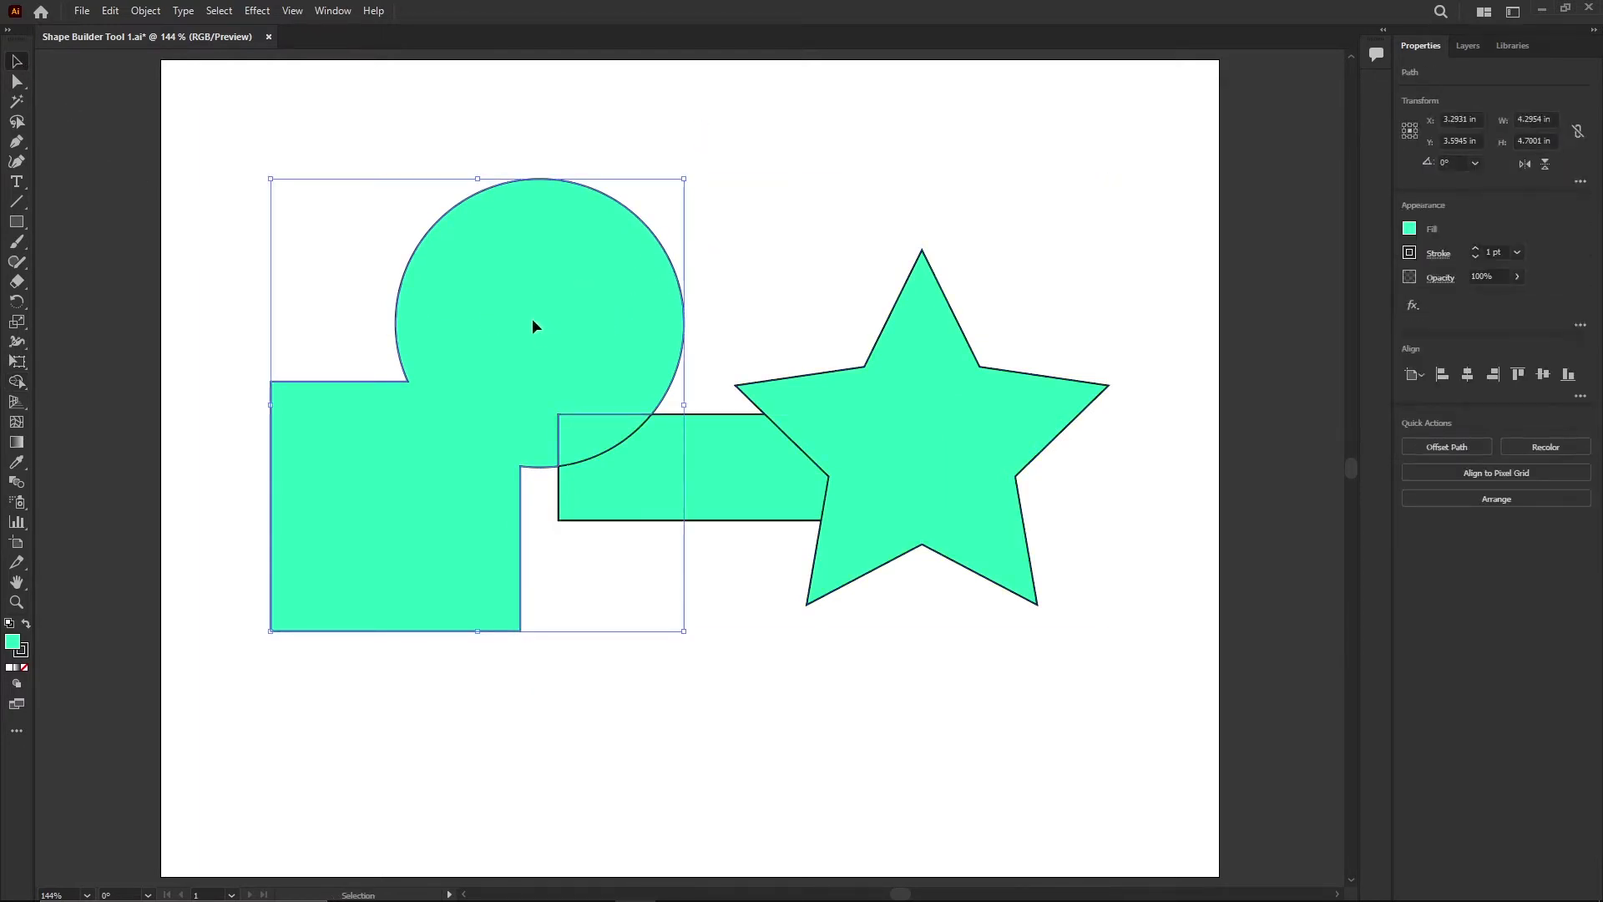
drag(532, 327, 463, 282)
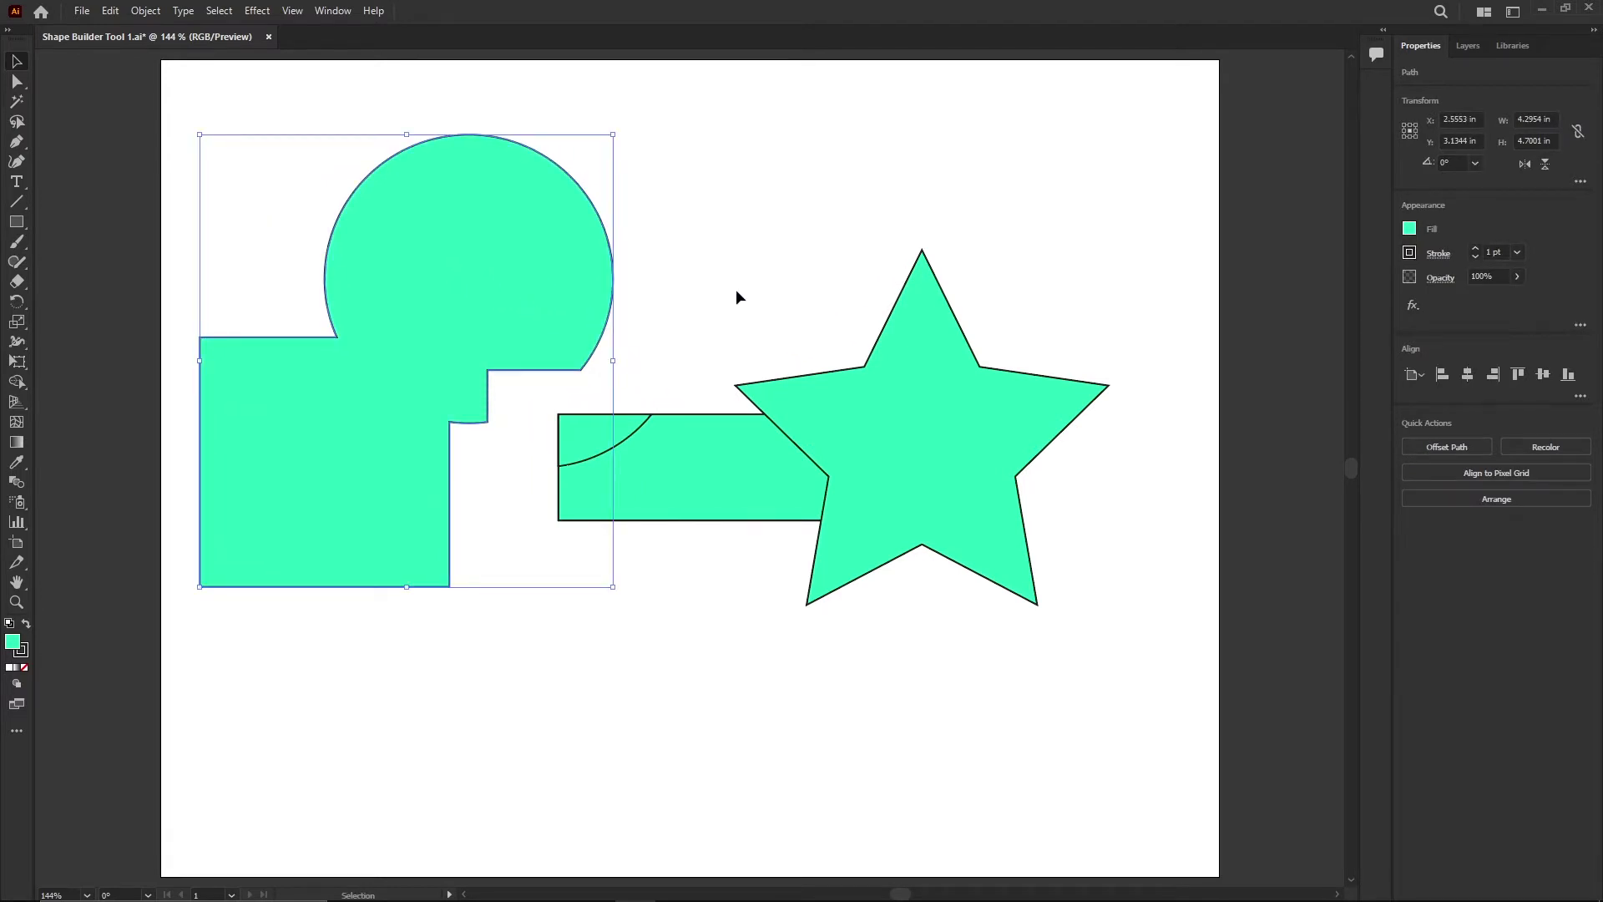
key(ctrl+z)
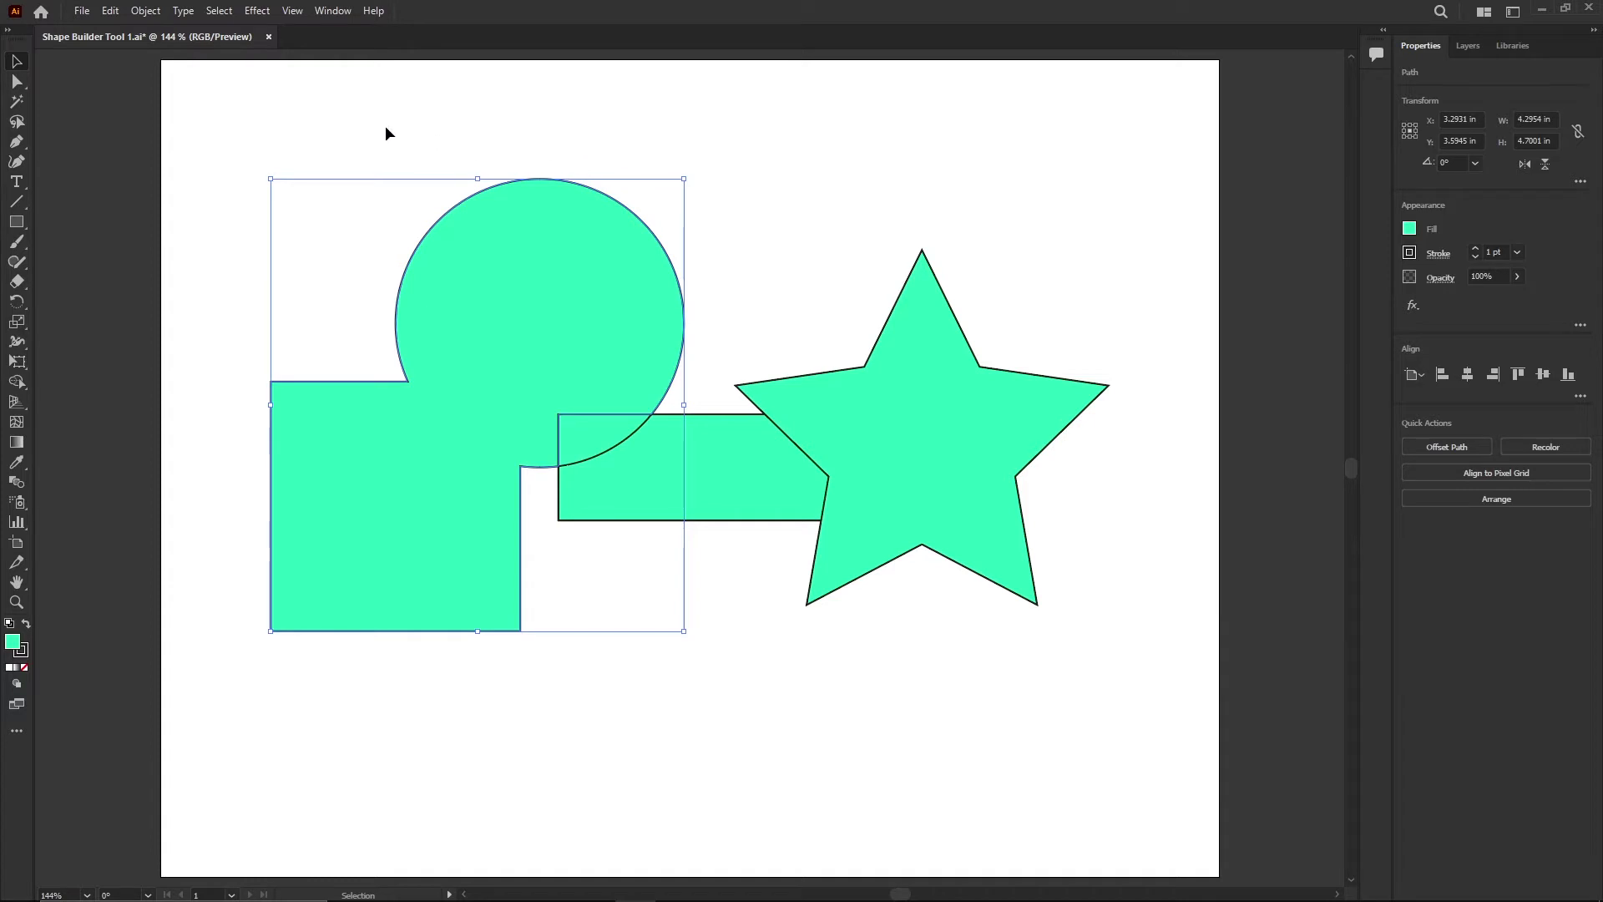
drag(300, 195, 1153, 706)
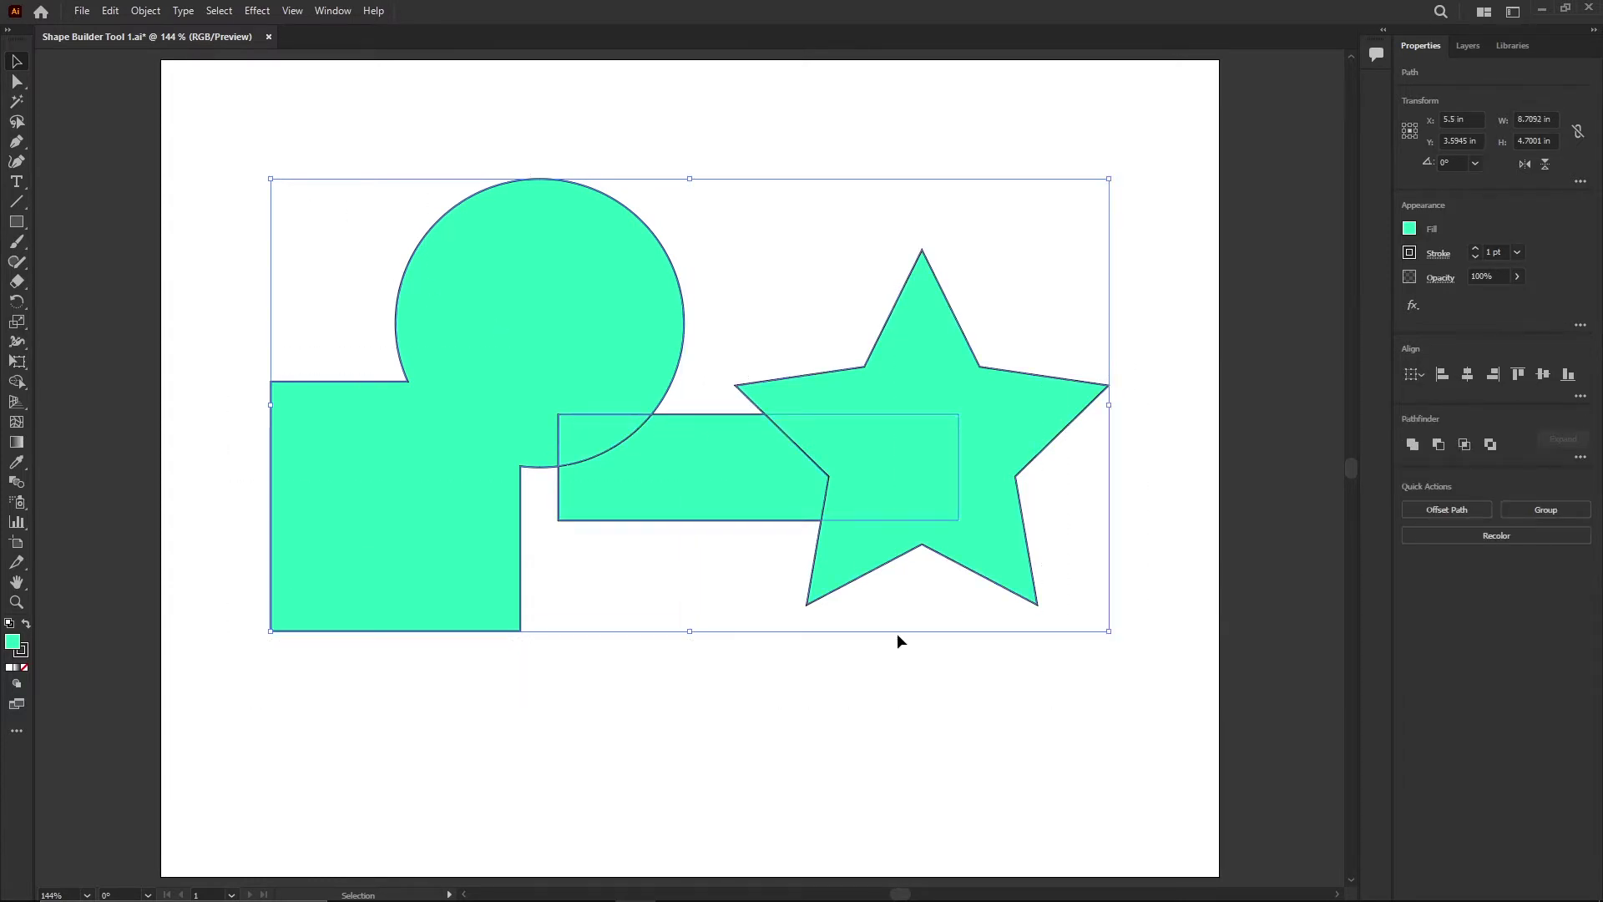
Step: Delete the rectangle section between the shapes, then remove the merged shape and small wedge
click(19, 382)
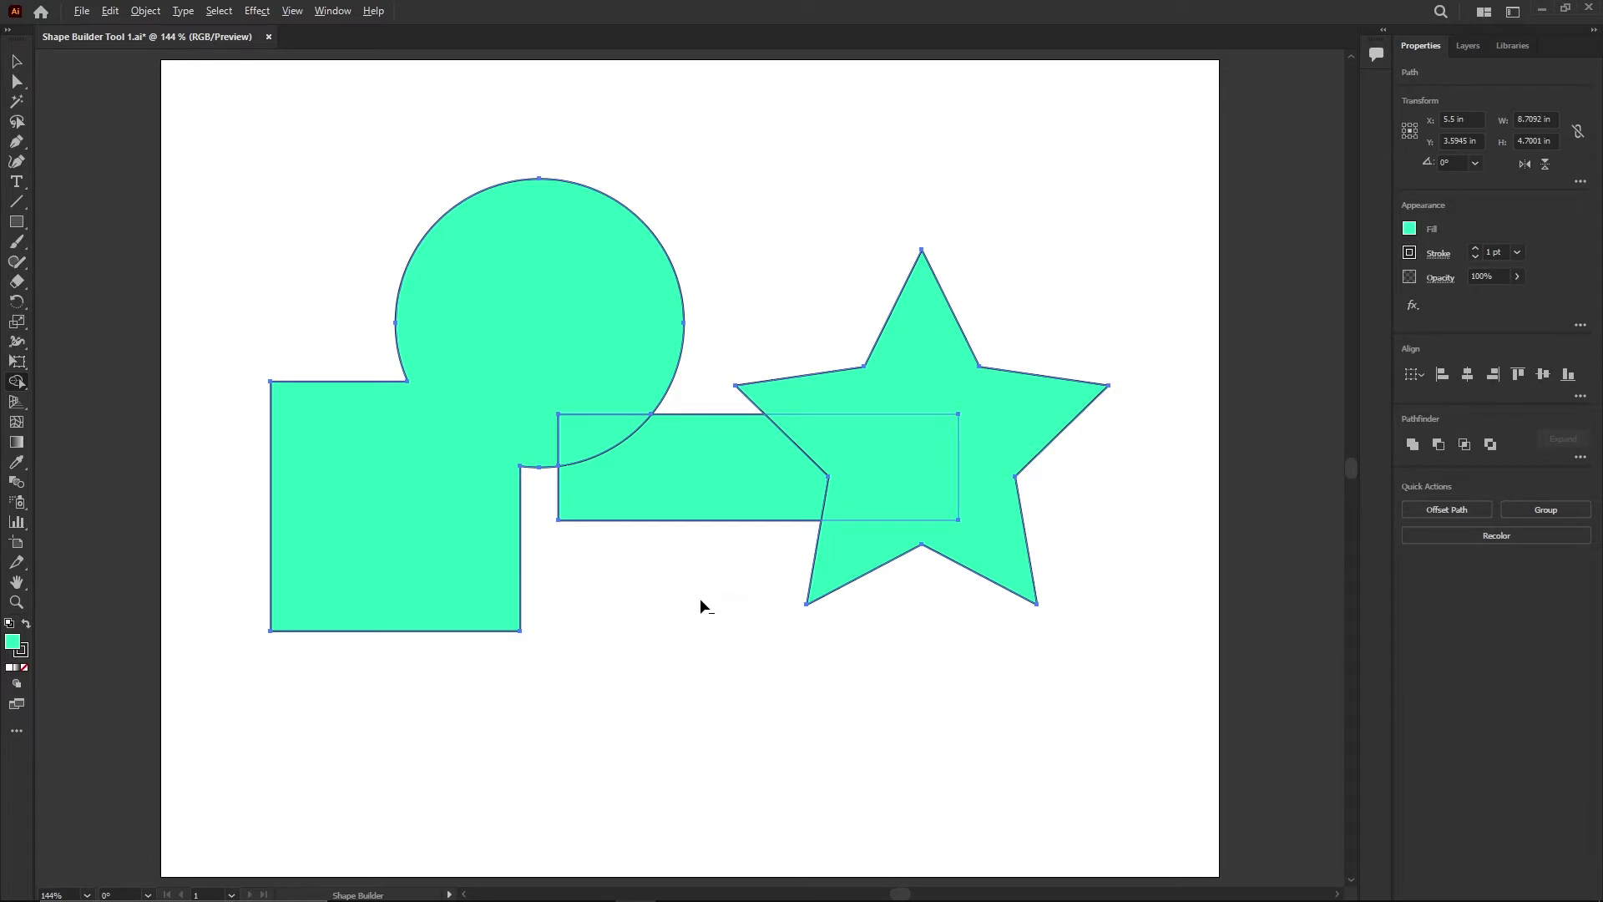
alt+click(706, 468)
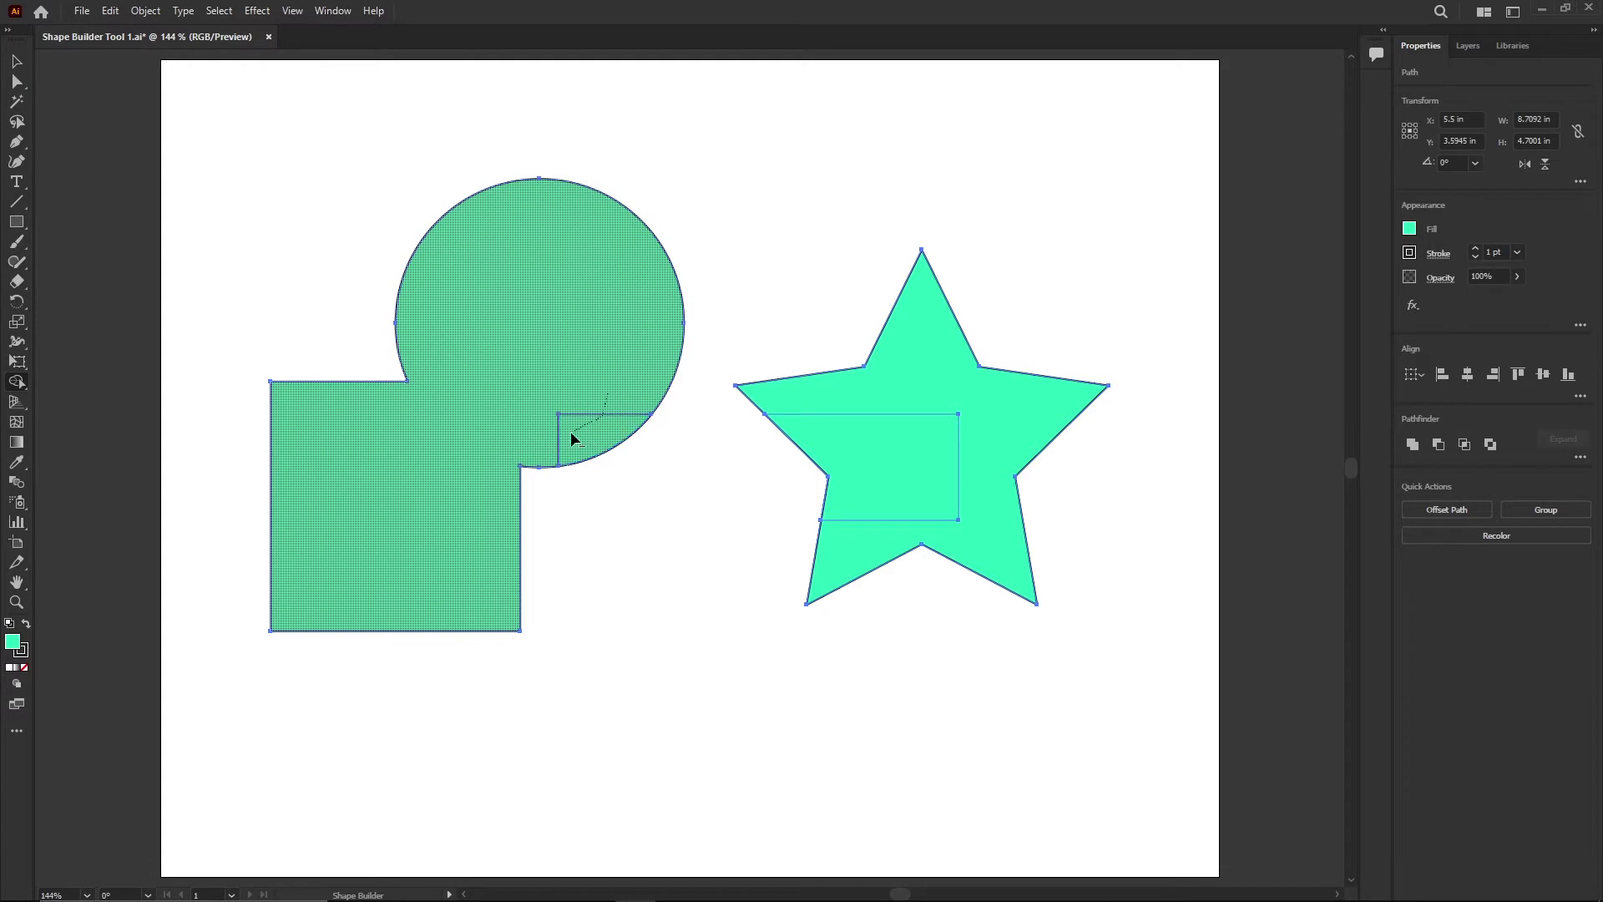
drag(573, 440, 544, 443)
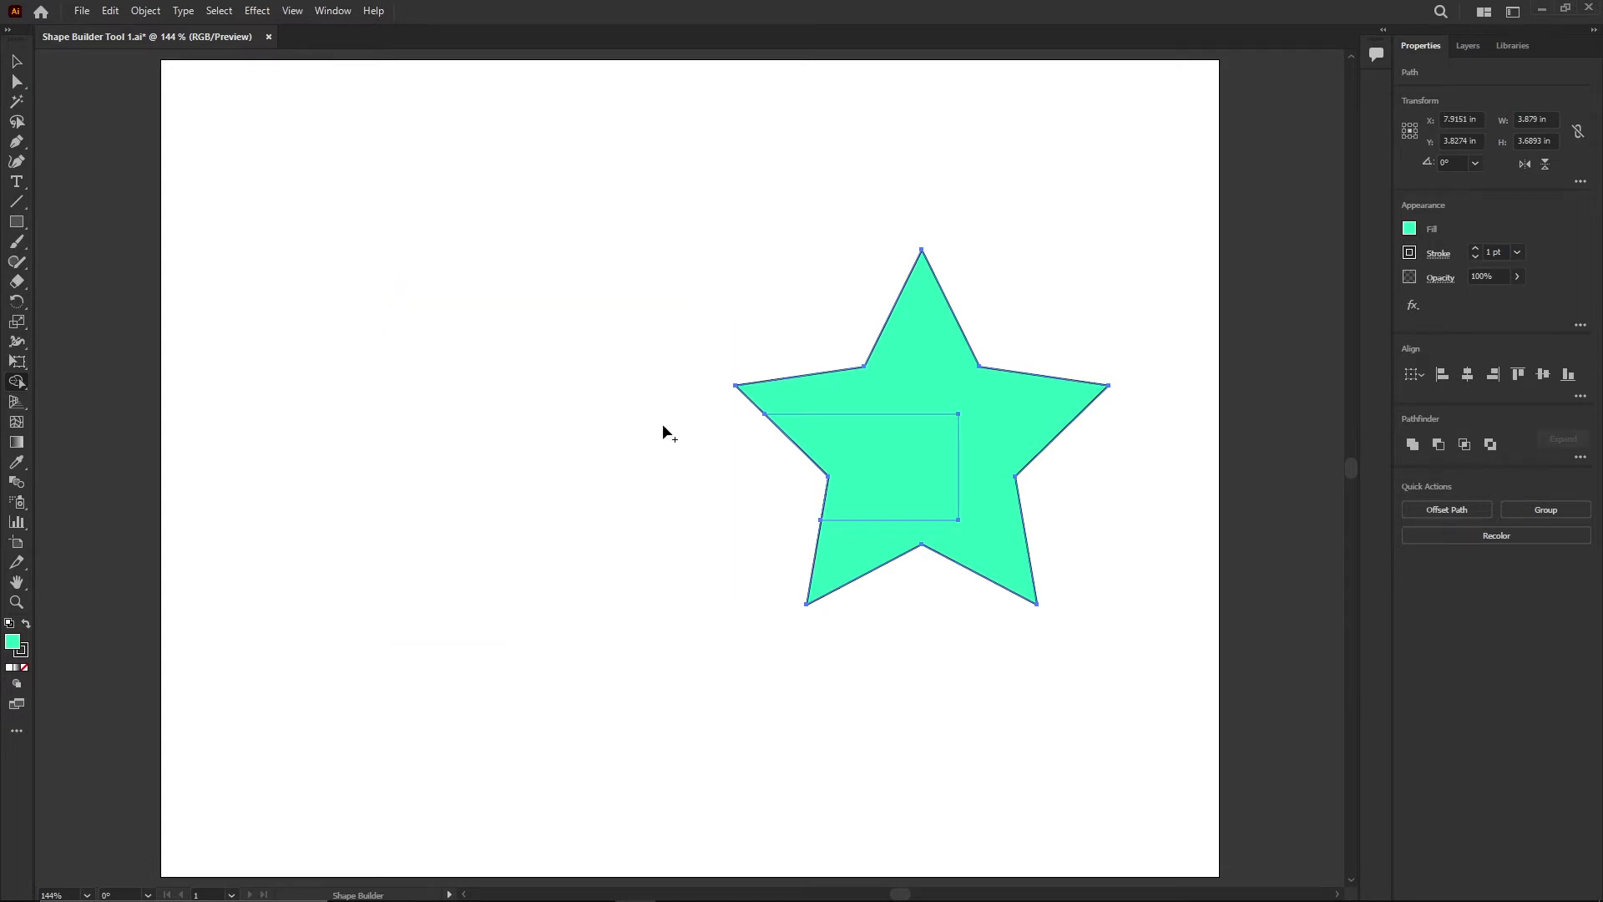
Step: Undo to restore the merged circle and square, then cut the inner rectangle out of the star
key(ctrl+z)
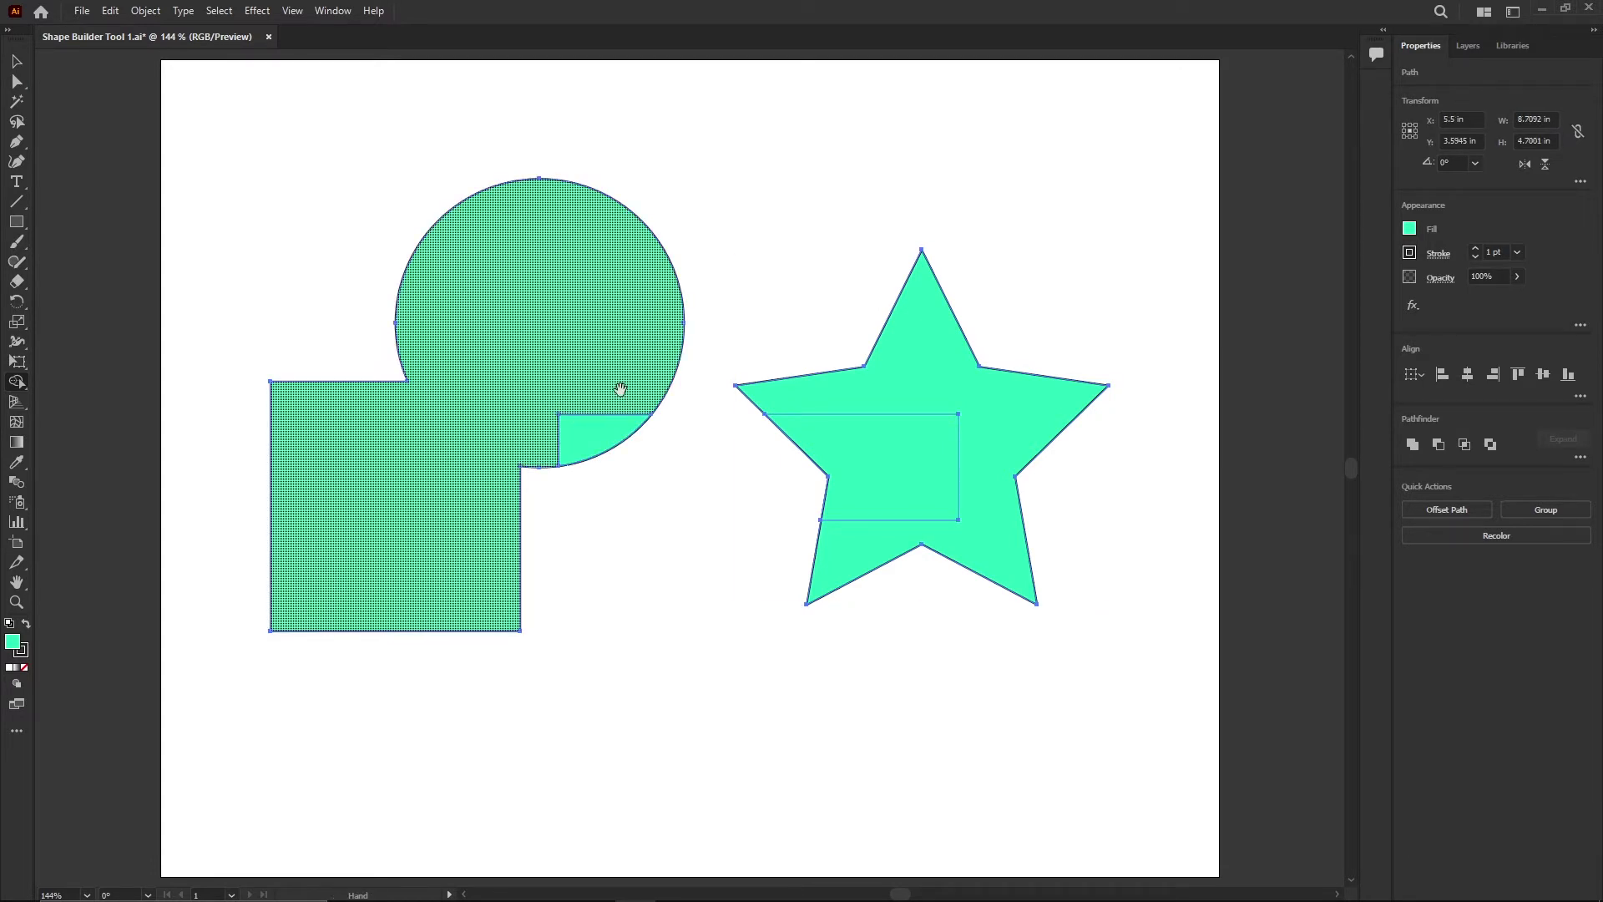
mouse_move(619, 393)
mouse_down()
mouse_move(601, 454)
mouse_move(701, 458)
mouse_up()
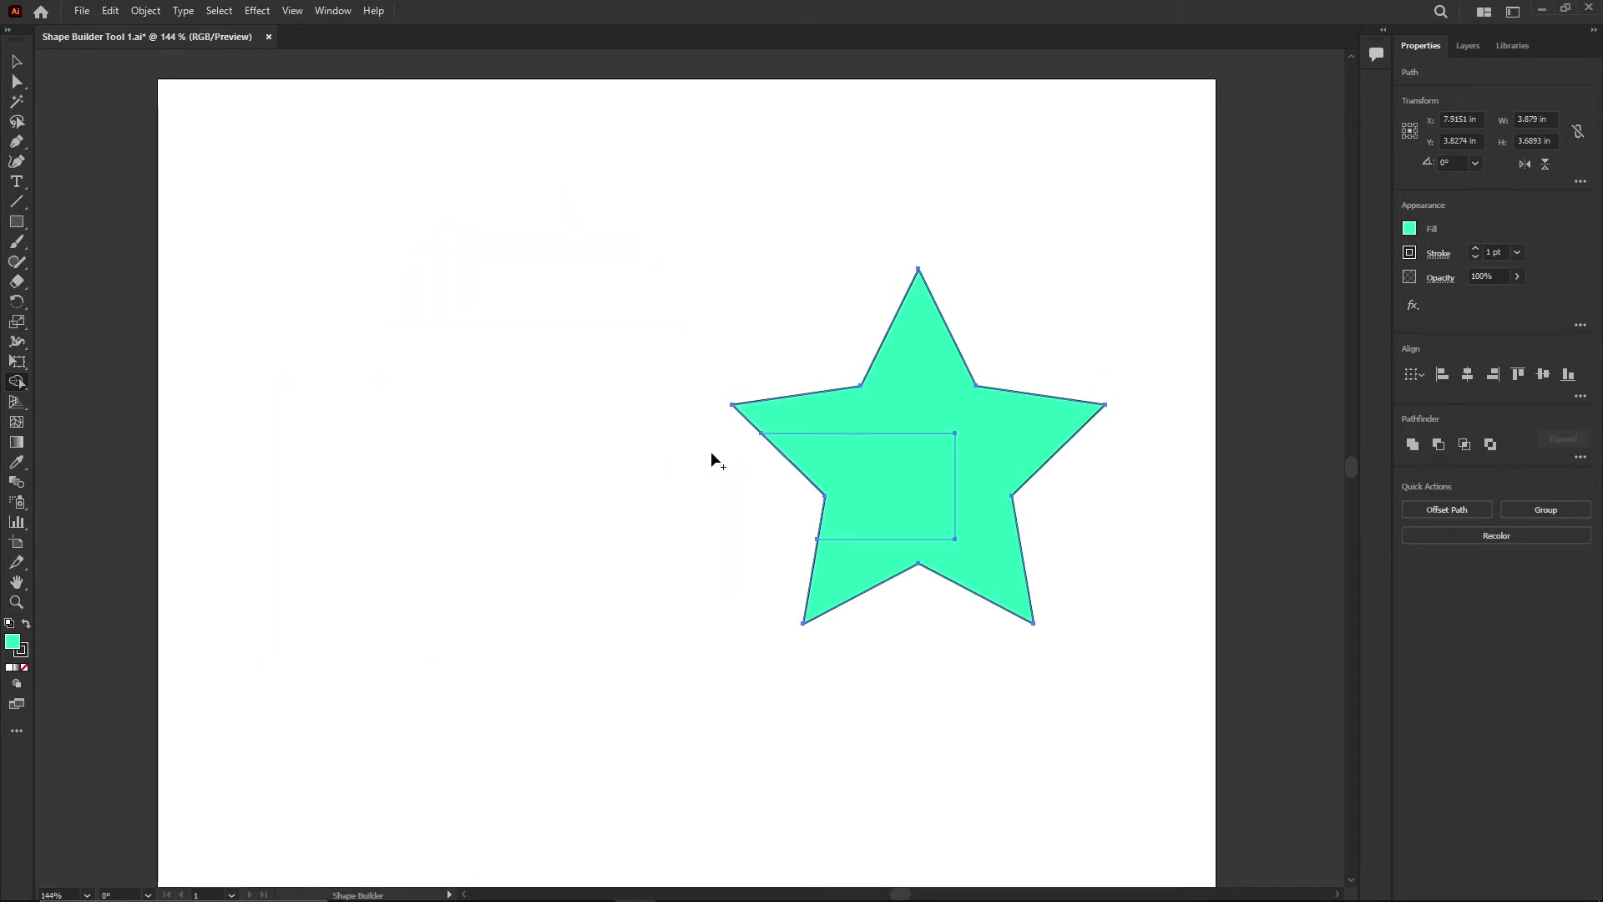
key(ctrl+z)
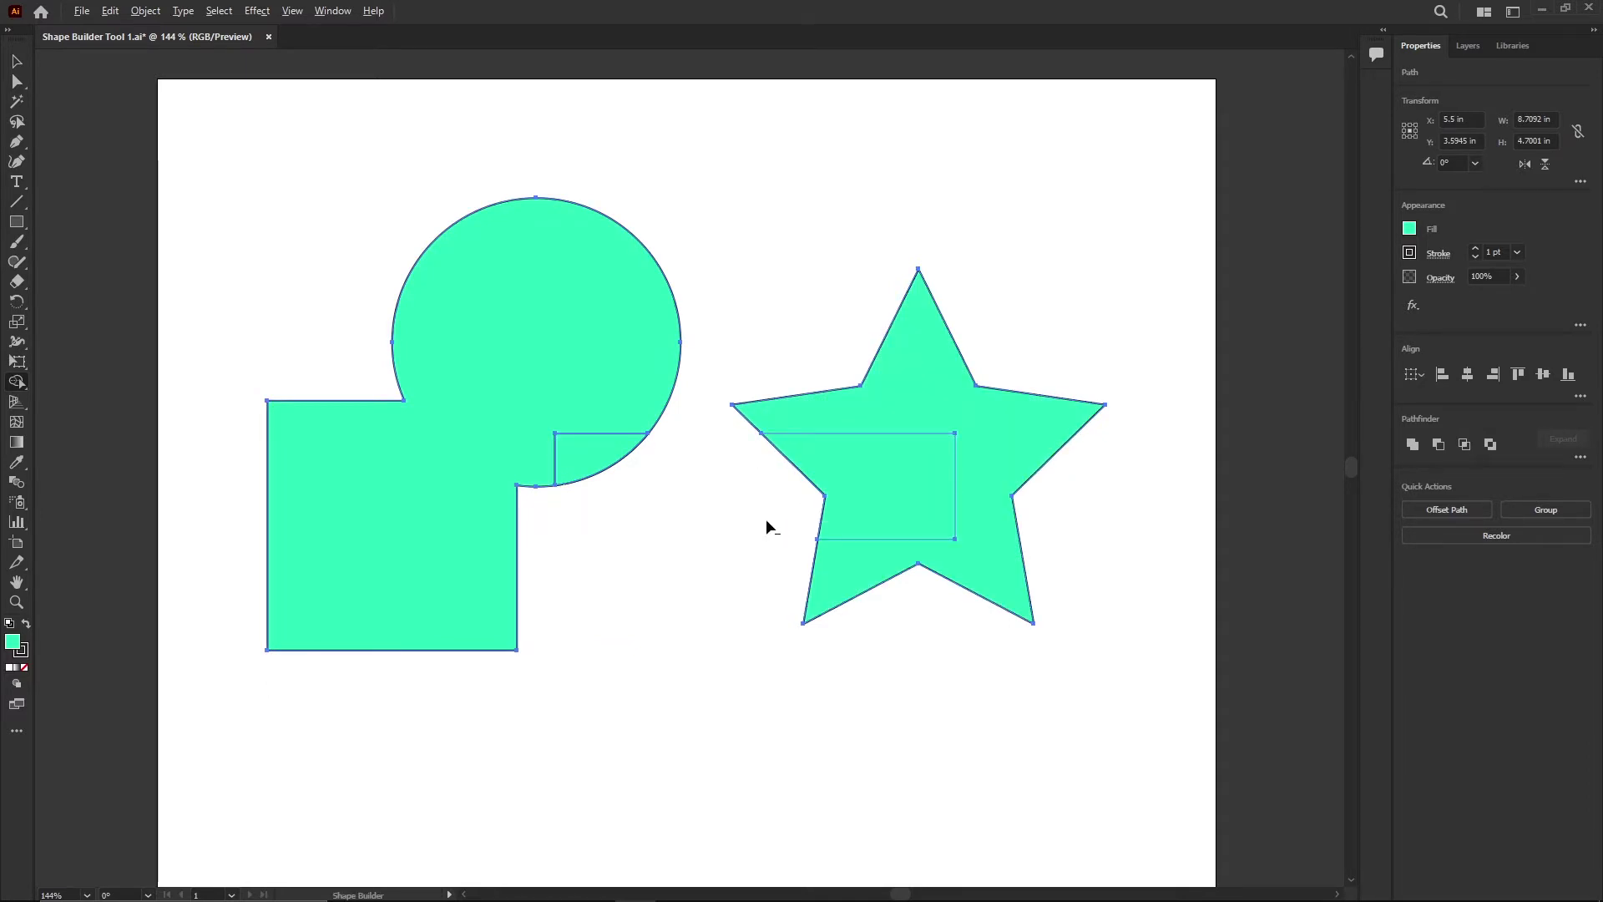
drag(764, 519, 869, 470)
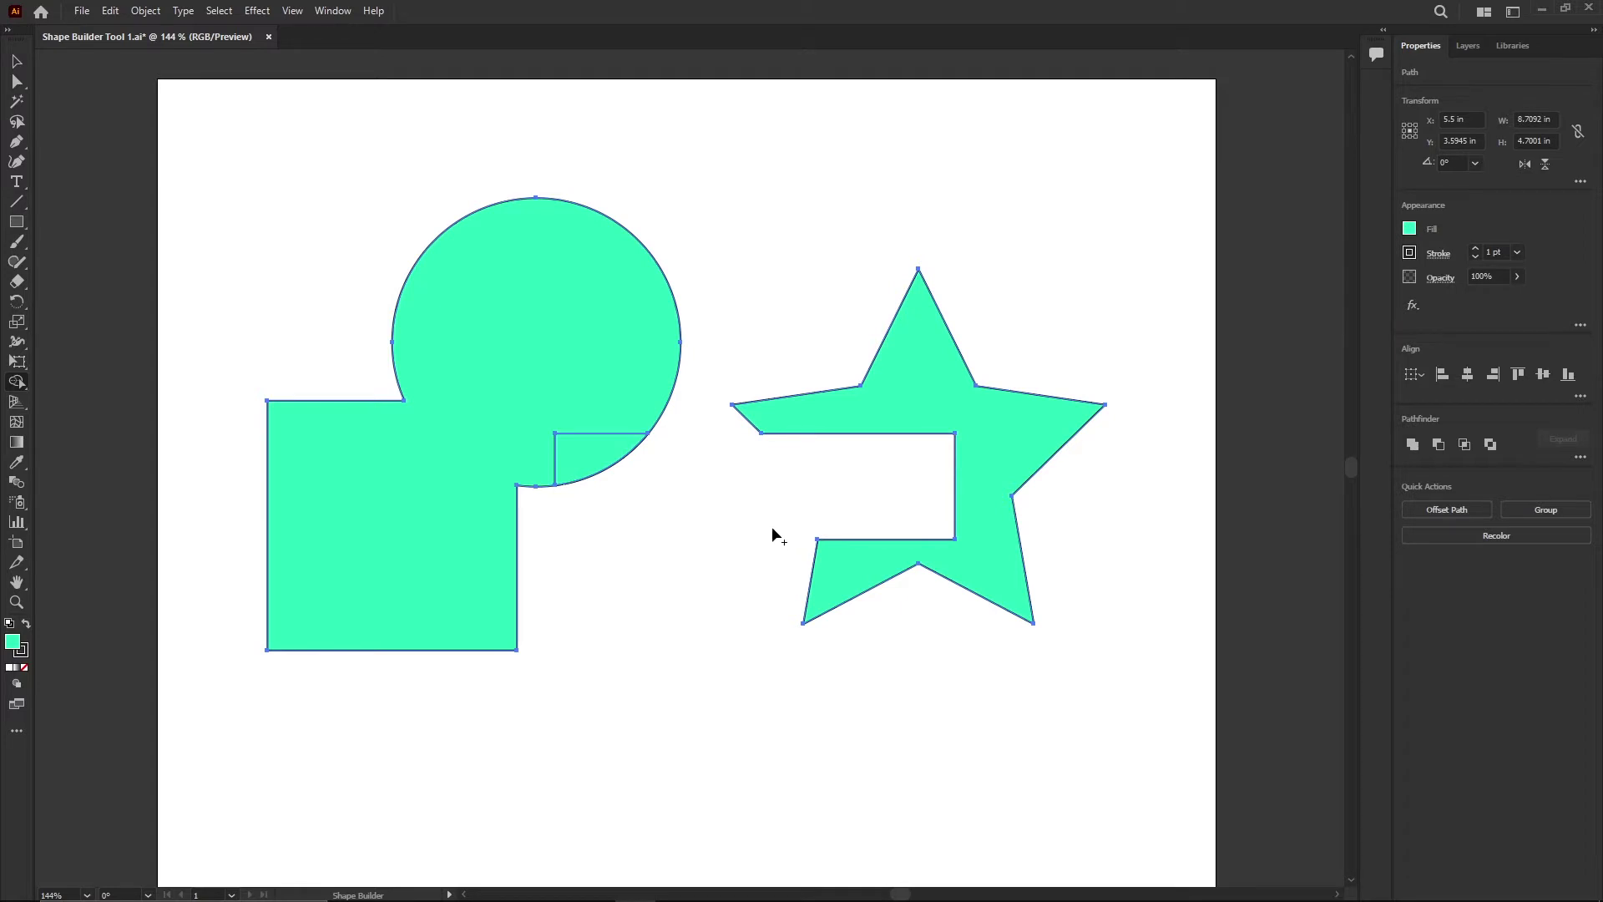
Step: Draw a long rectangle across the circle and star, select all, and merge one rectangle region
click(19, 222)
drag(256, 356, 1007, 484)
click(16, 61)
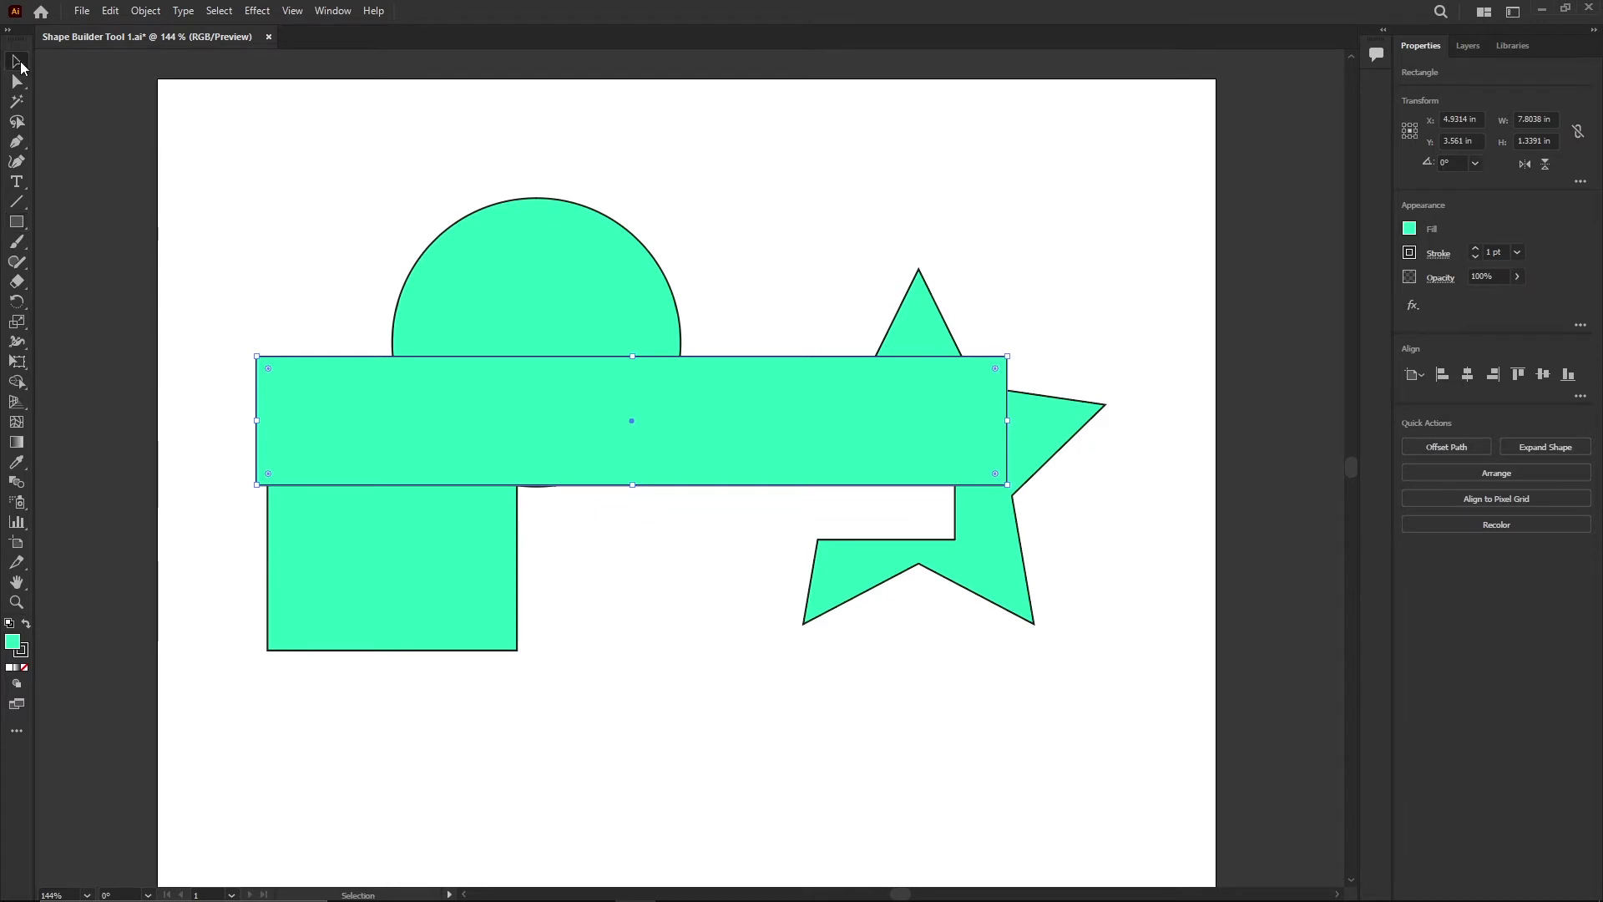
drag(195, 145, 1144, 684)
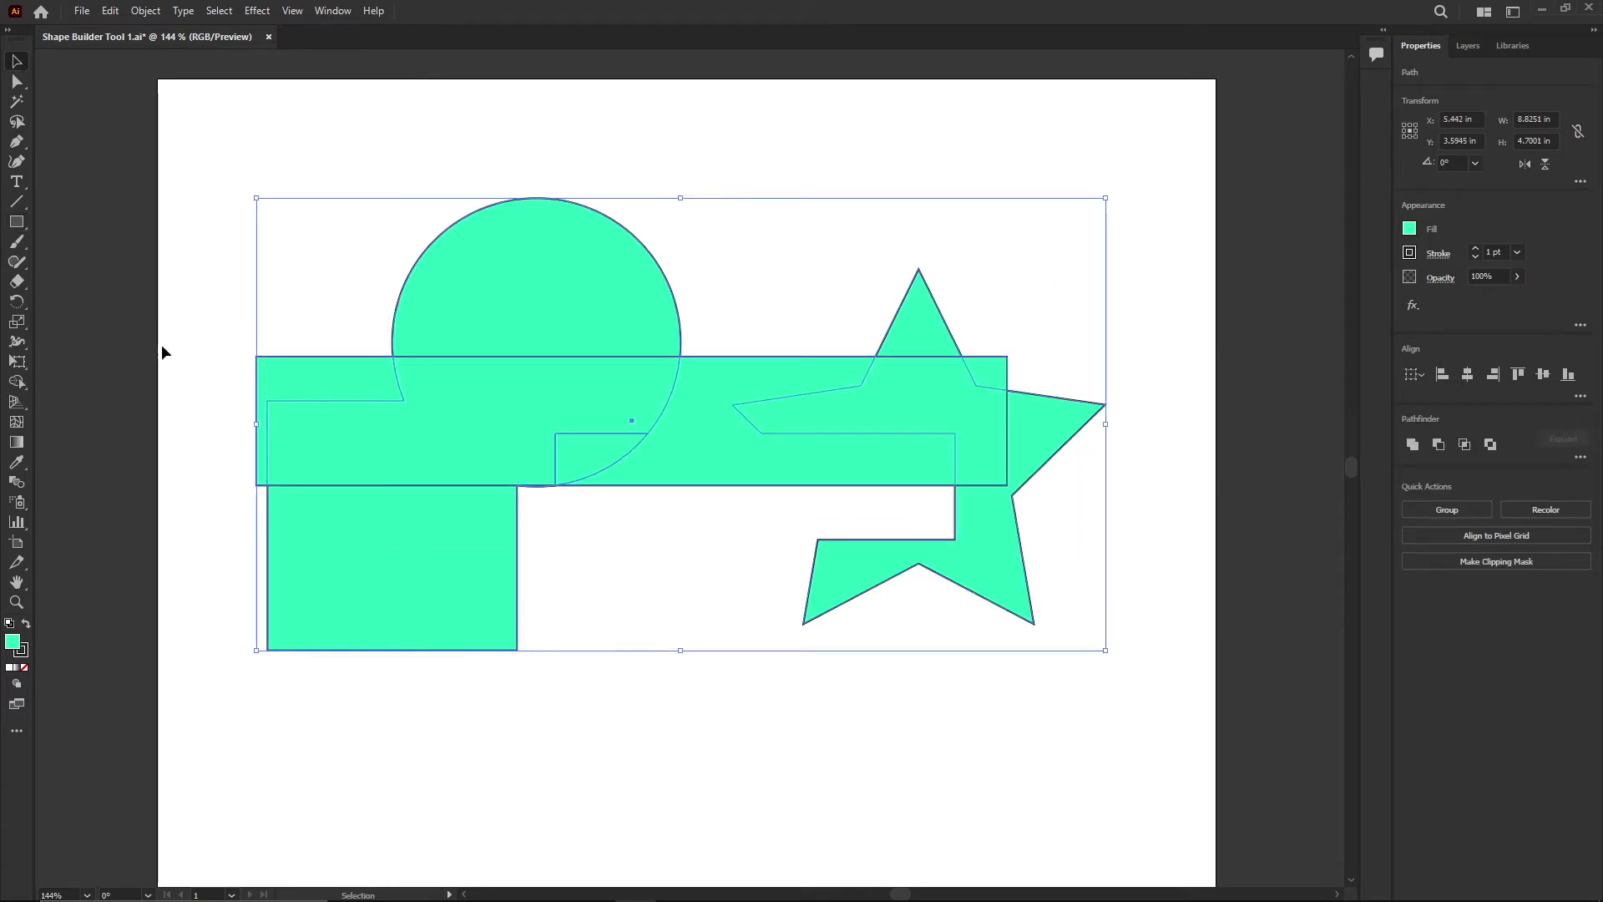
click(16, 383)
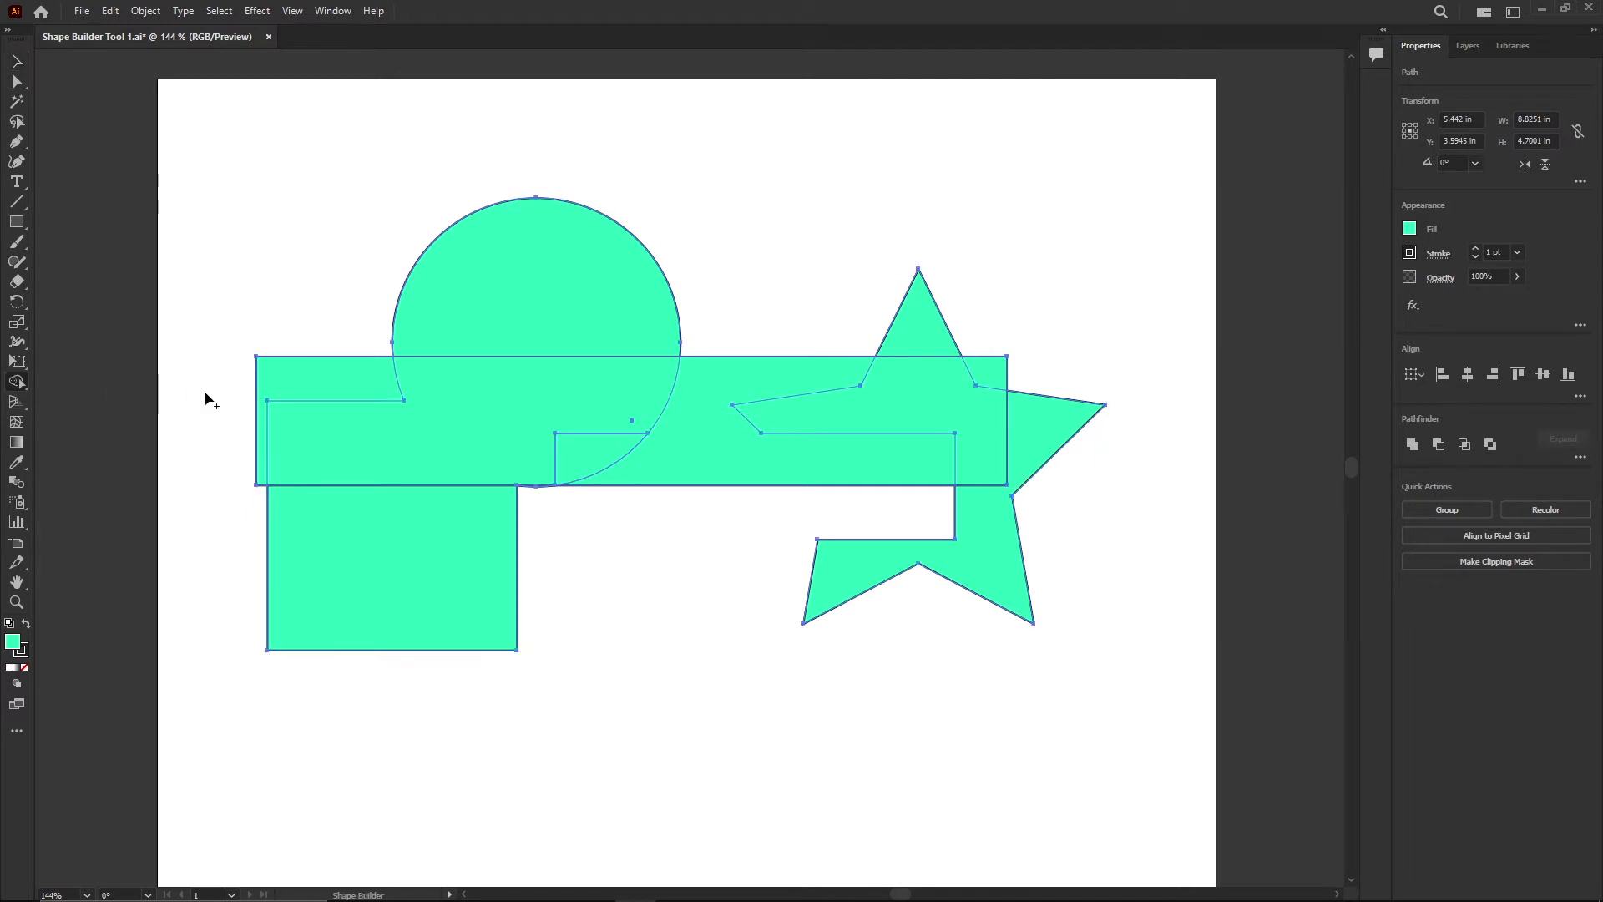
drag(529, 419, 758, 405)
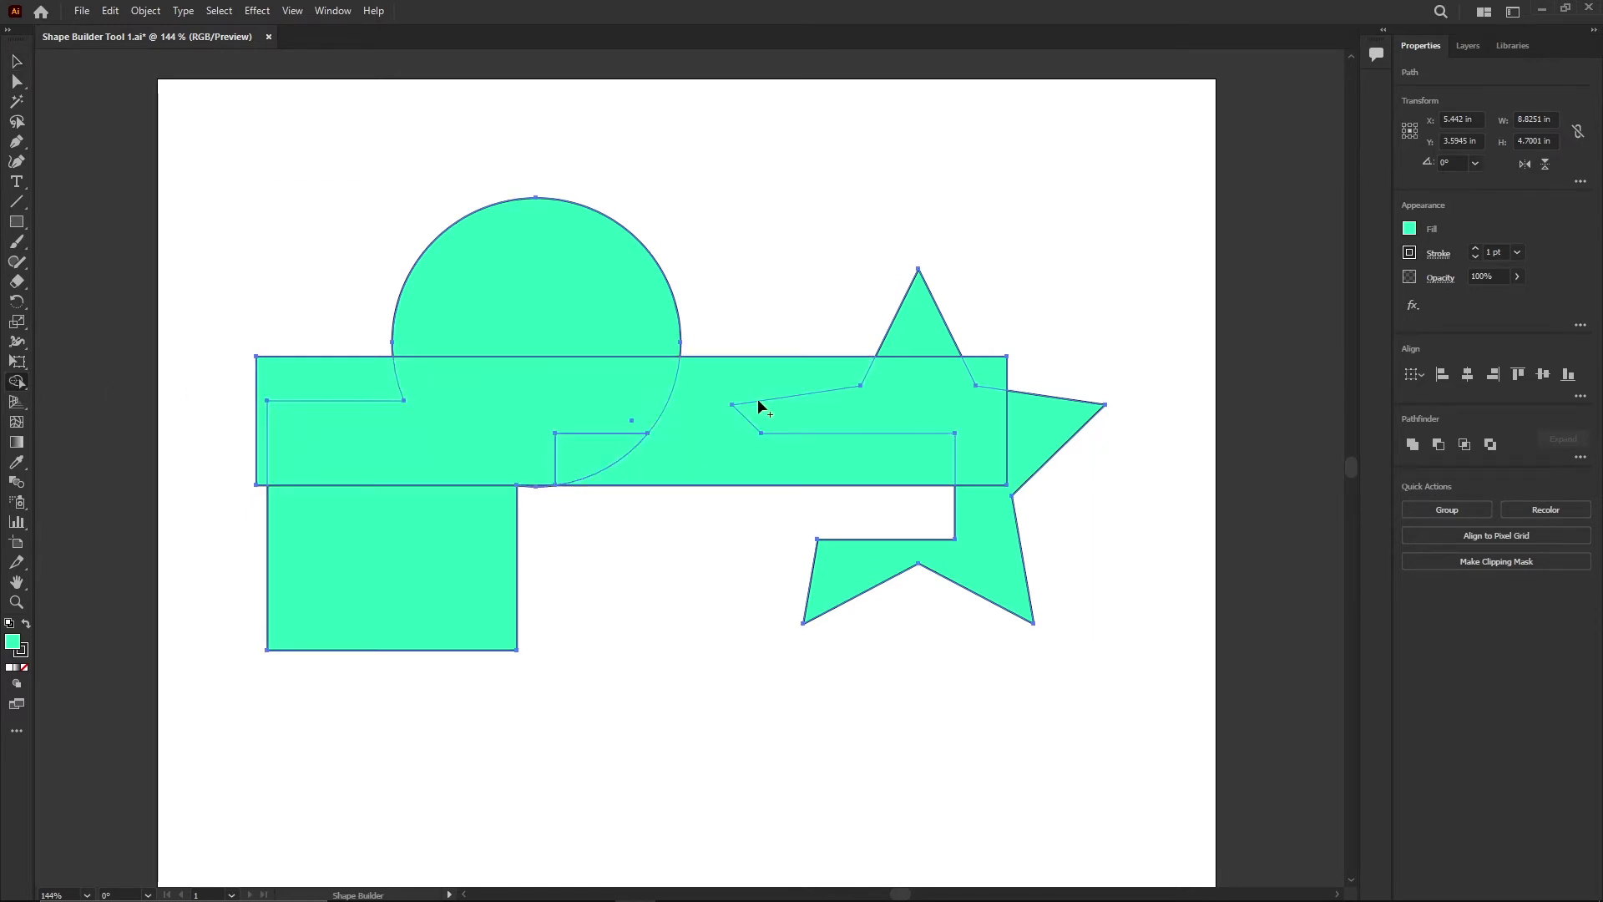
Step: Move the long rectangle up and undo it, then reselect all four shapes
click(15, 66)
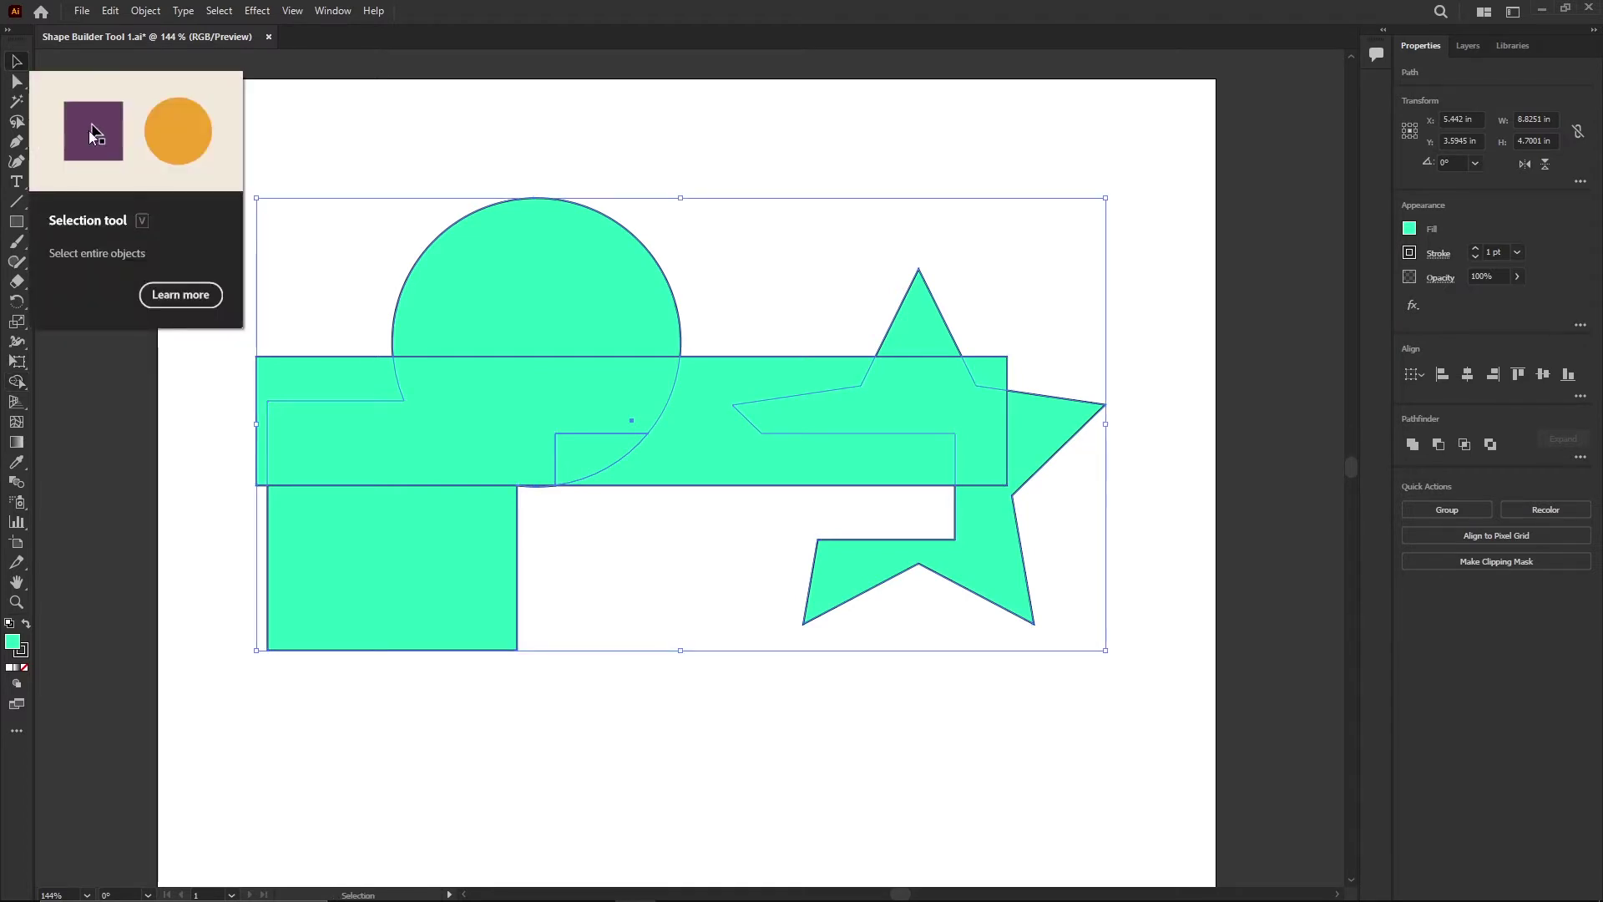
click(733, 177)
drag(726, 394, 727, 288)
key(ctrl+z)
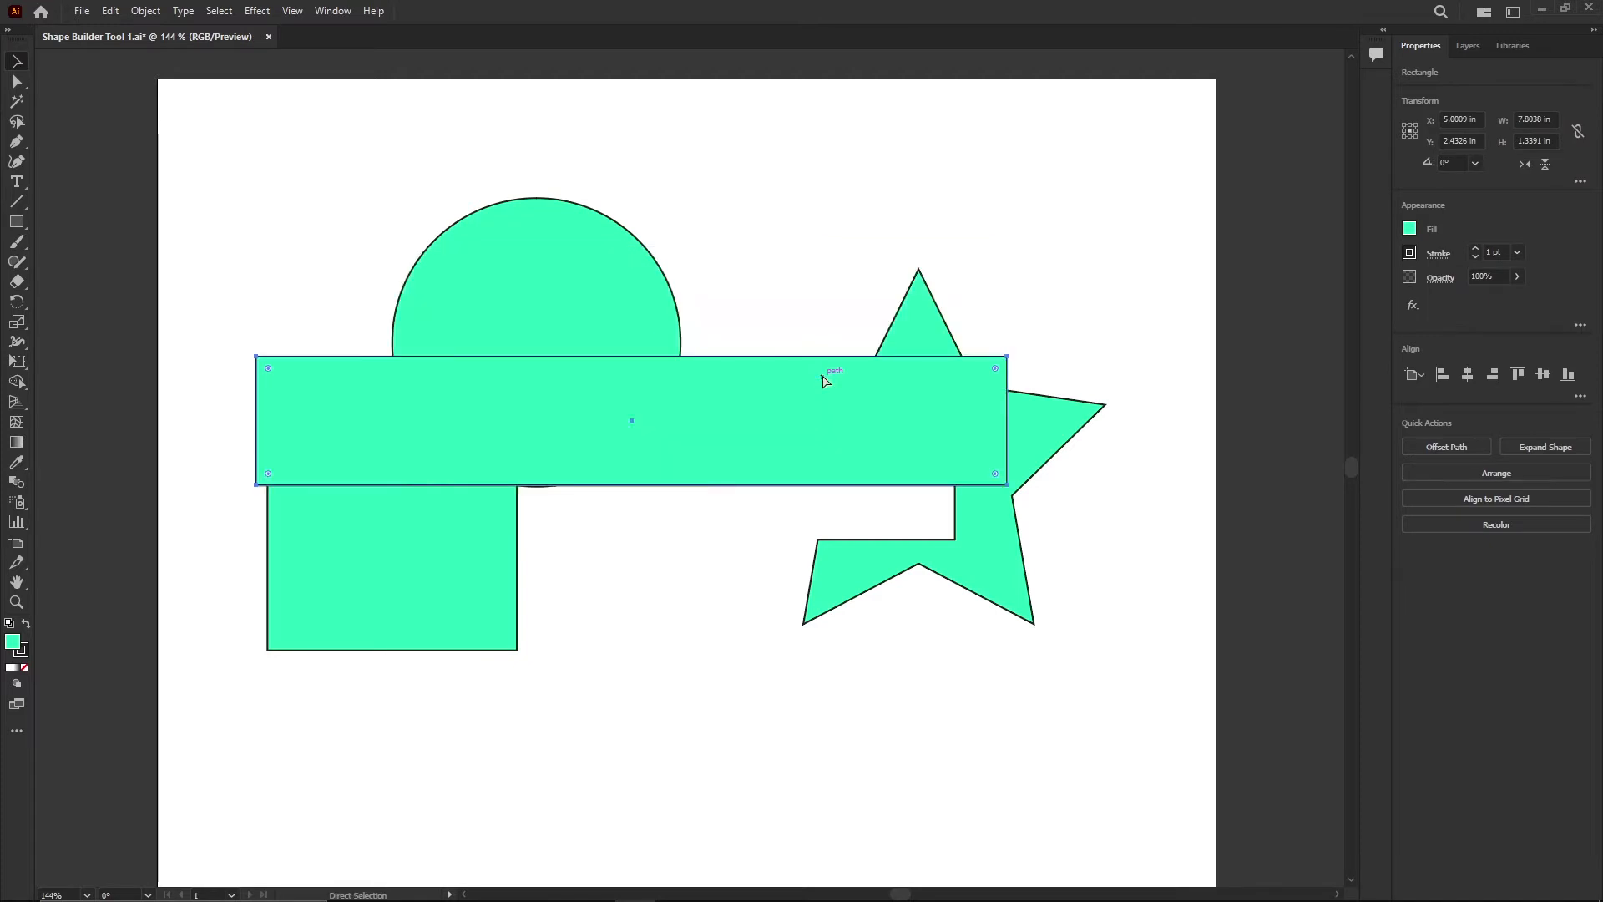
drag(212, 149, 1127, 734)
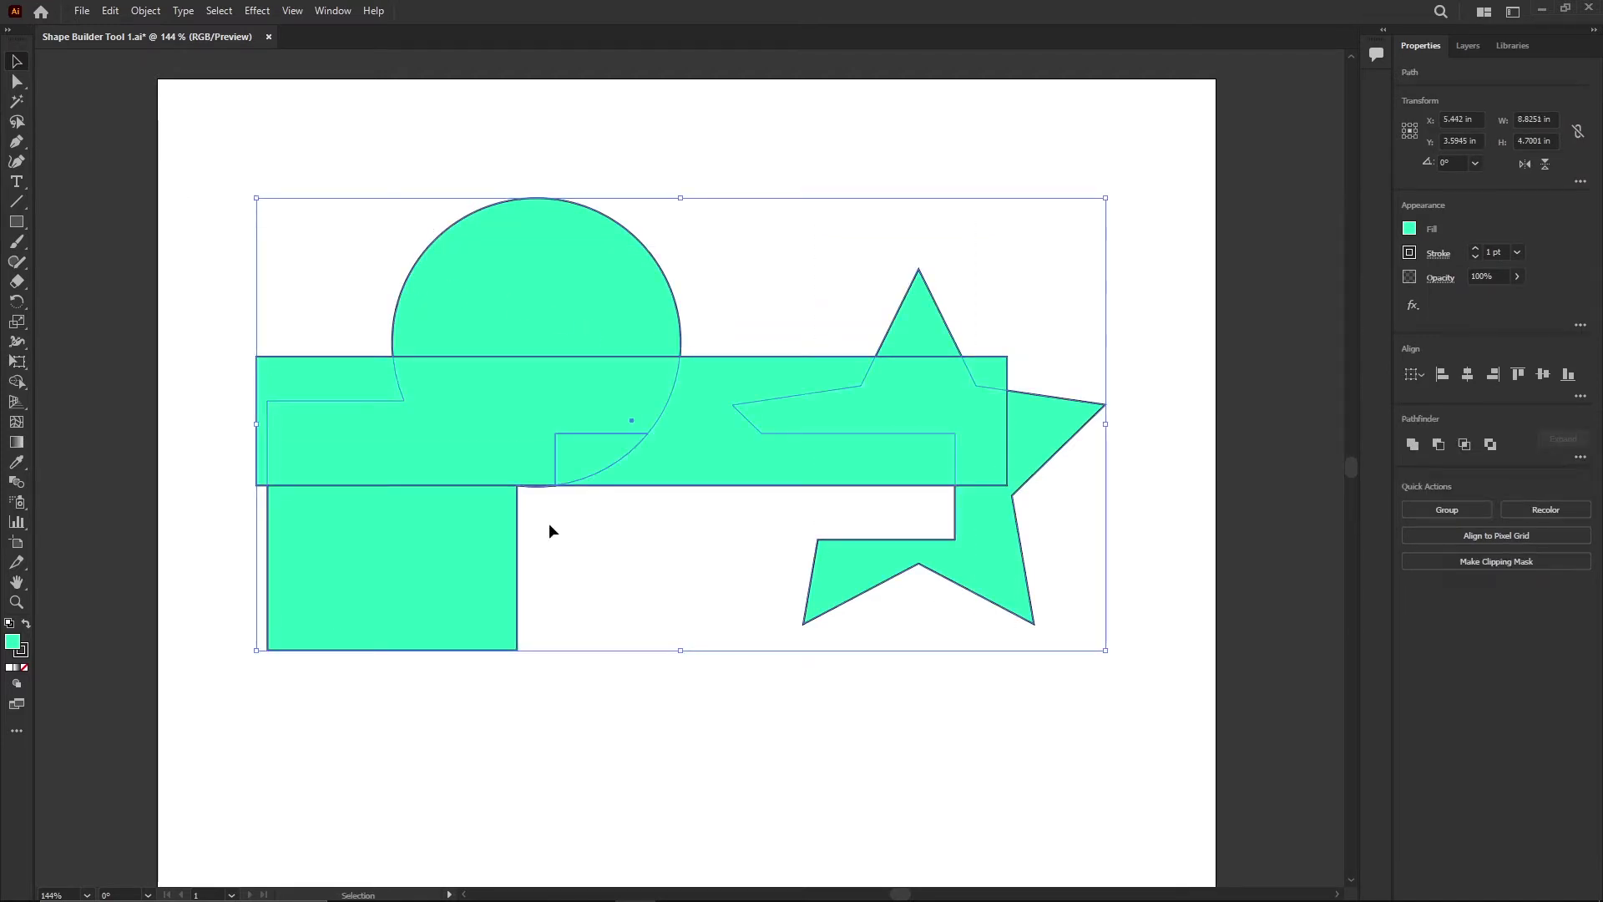
click(16, 382)
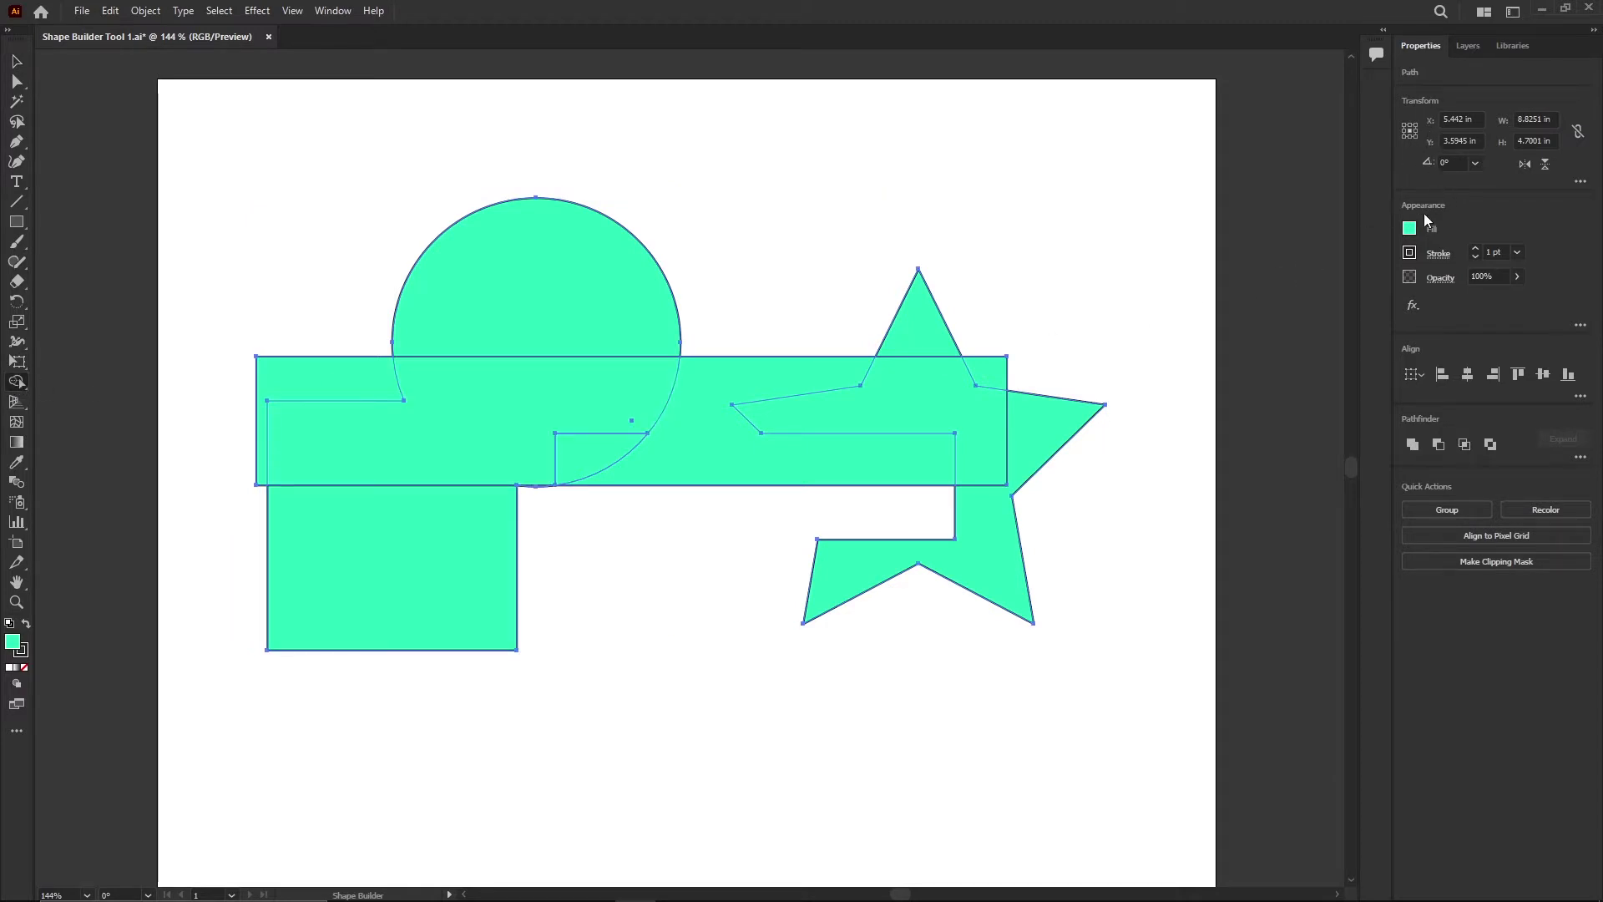
Step: Set the fill colour to magenta in the Properties panel
click(1410, 230)
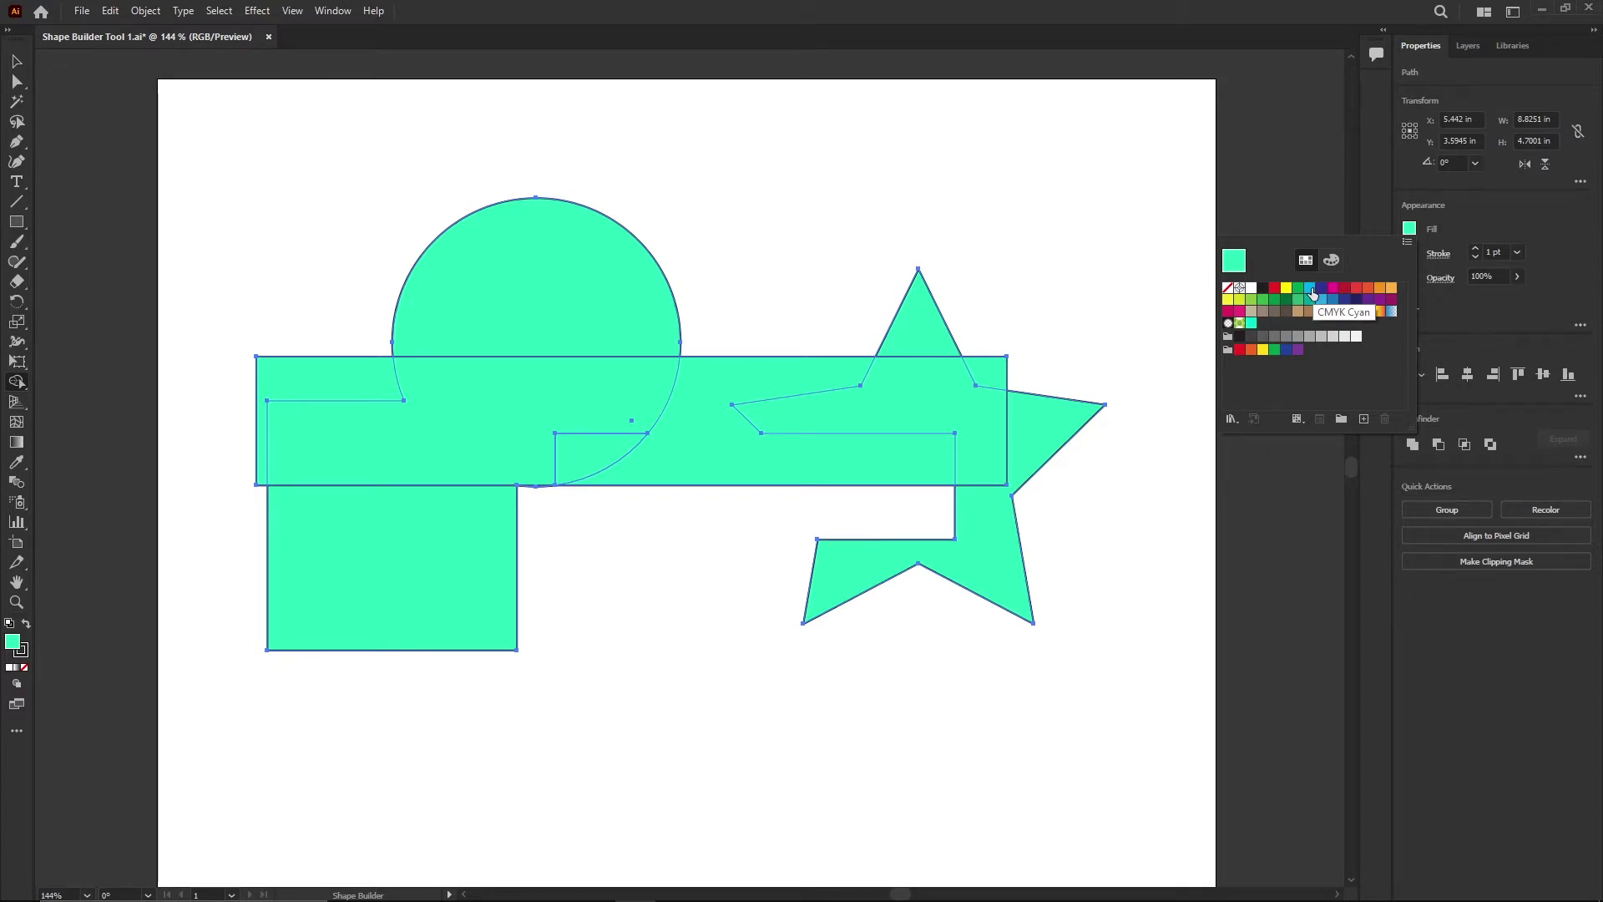
click(1409, 229)
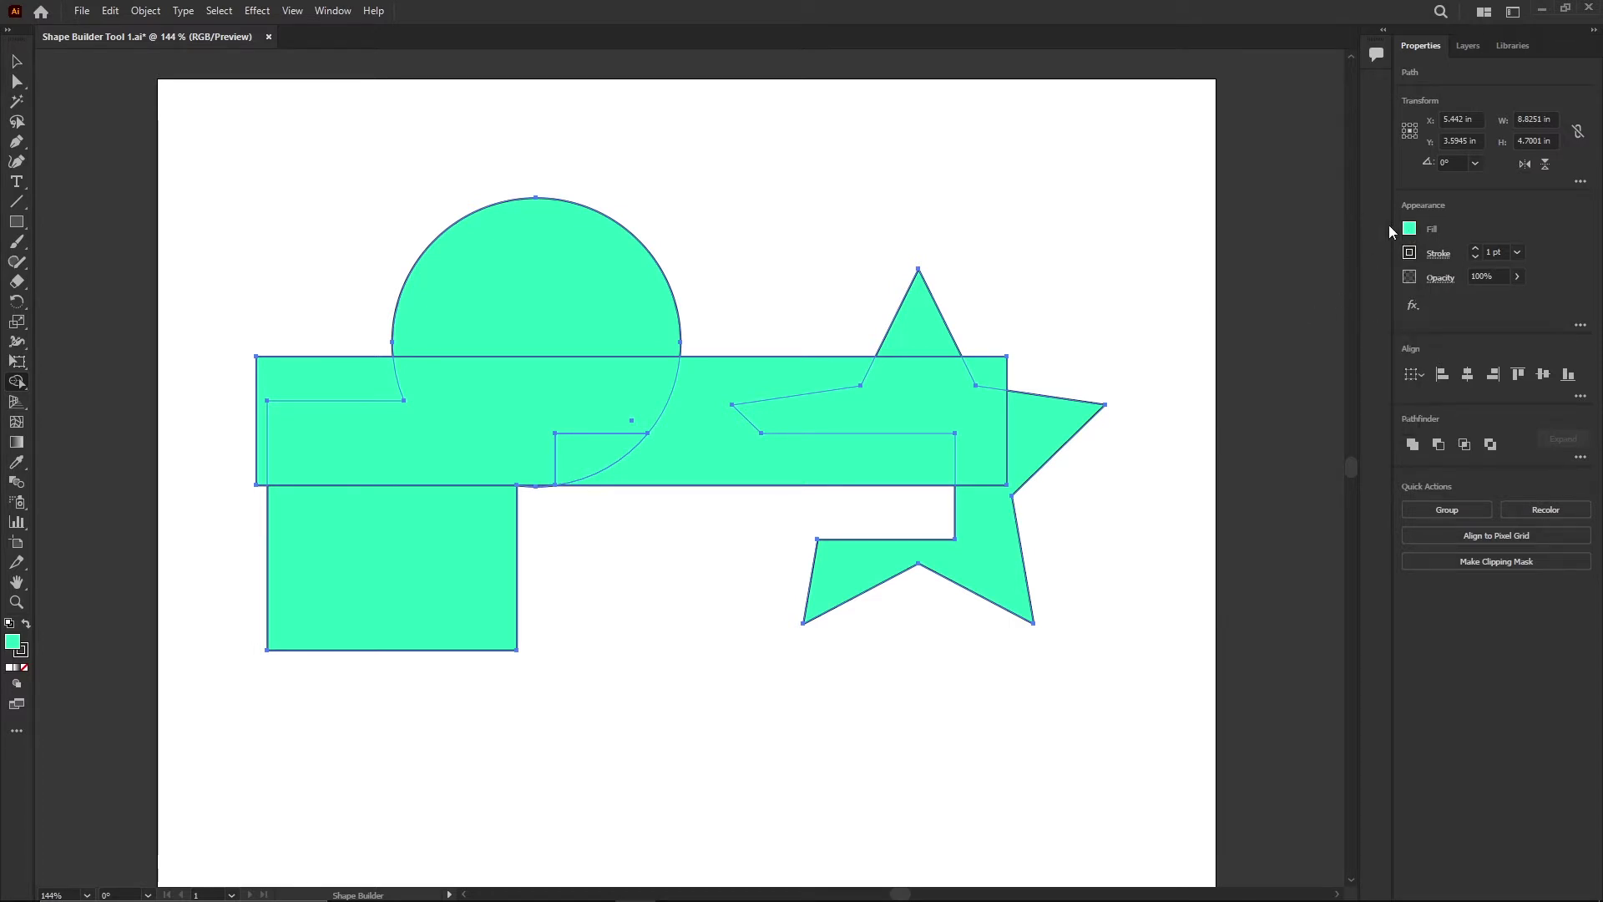
click(1409, 229)
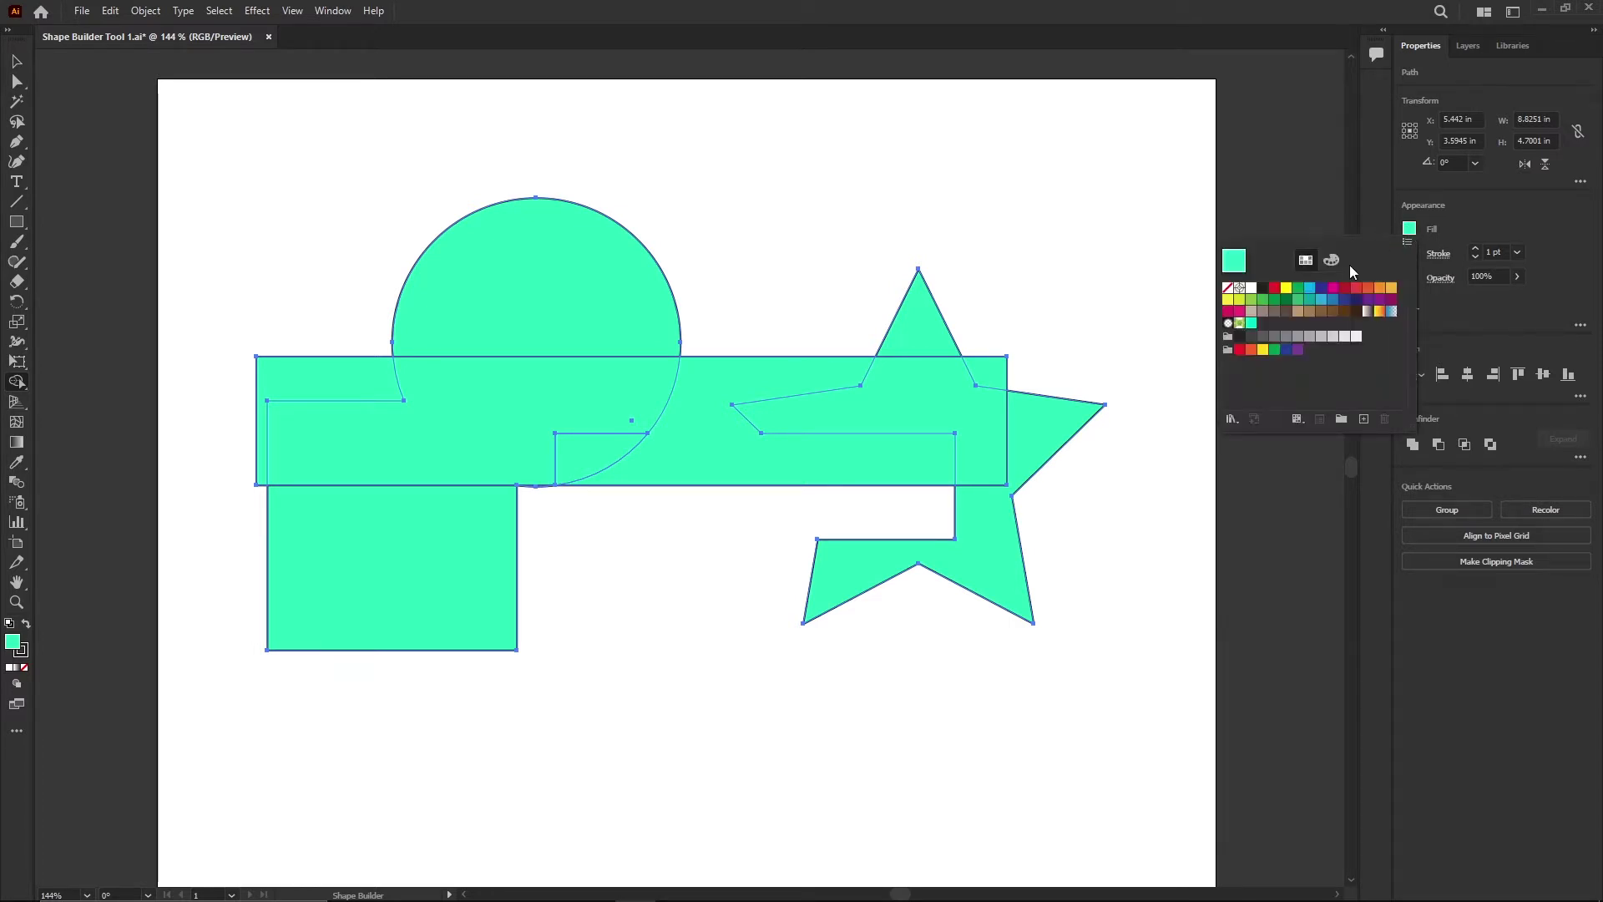
click(1333, 288)
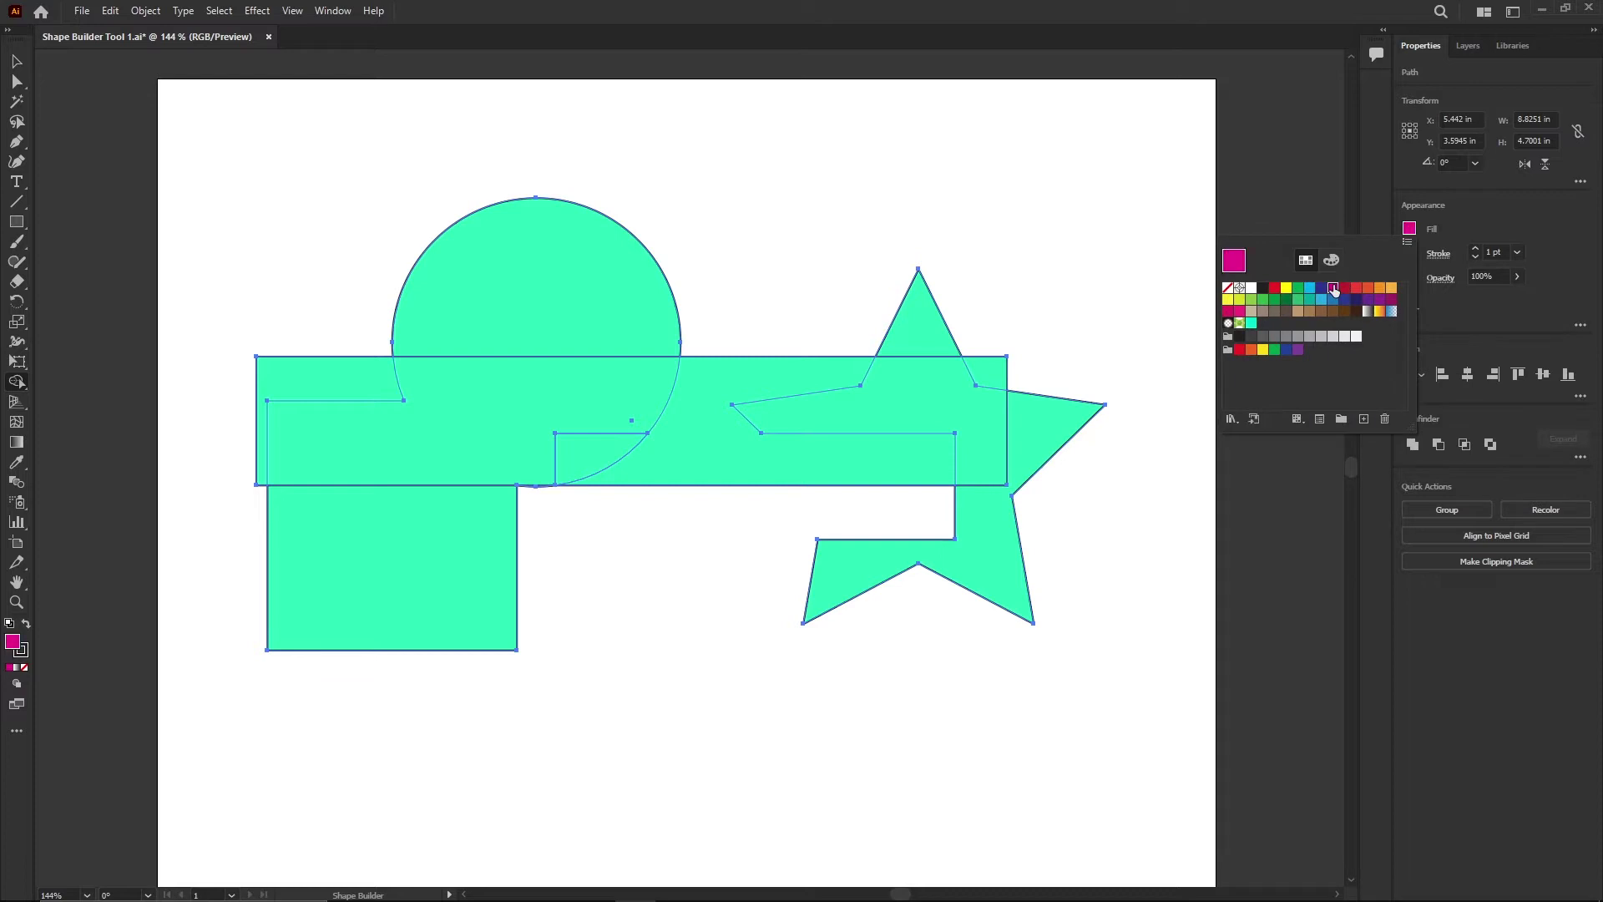
click(1410, 230)
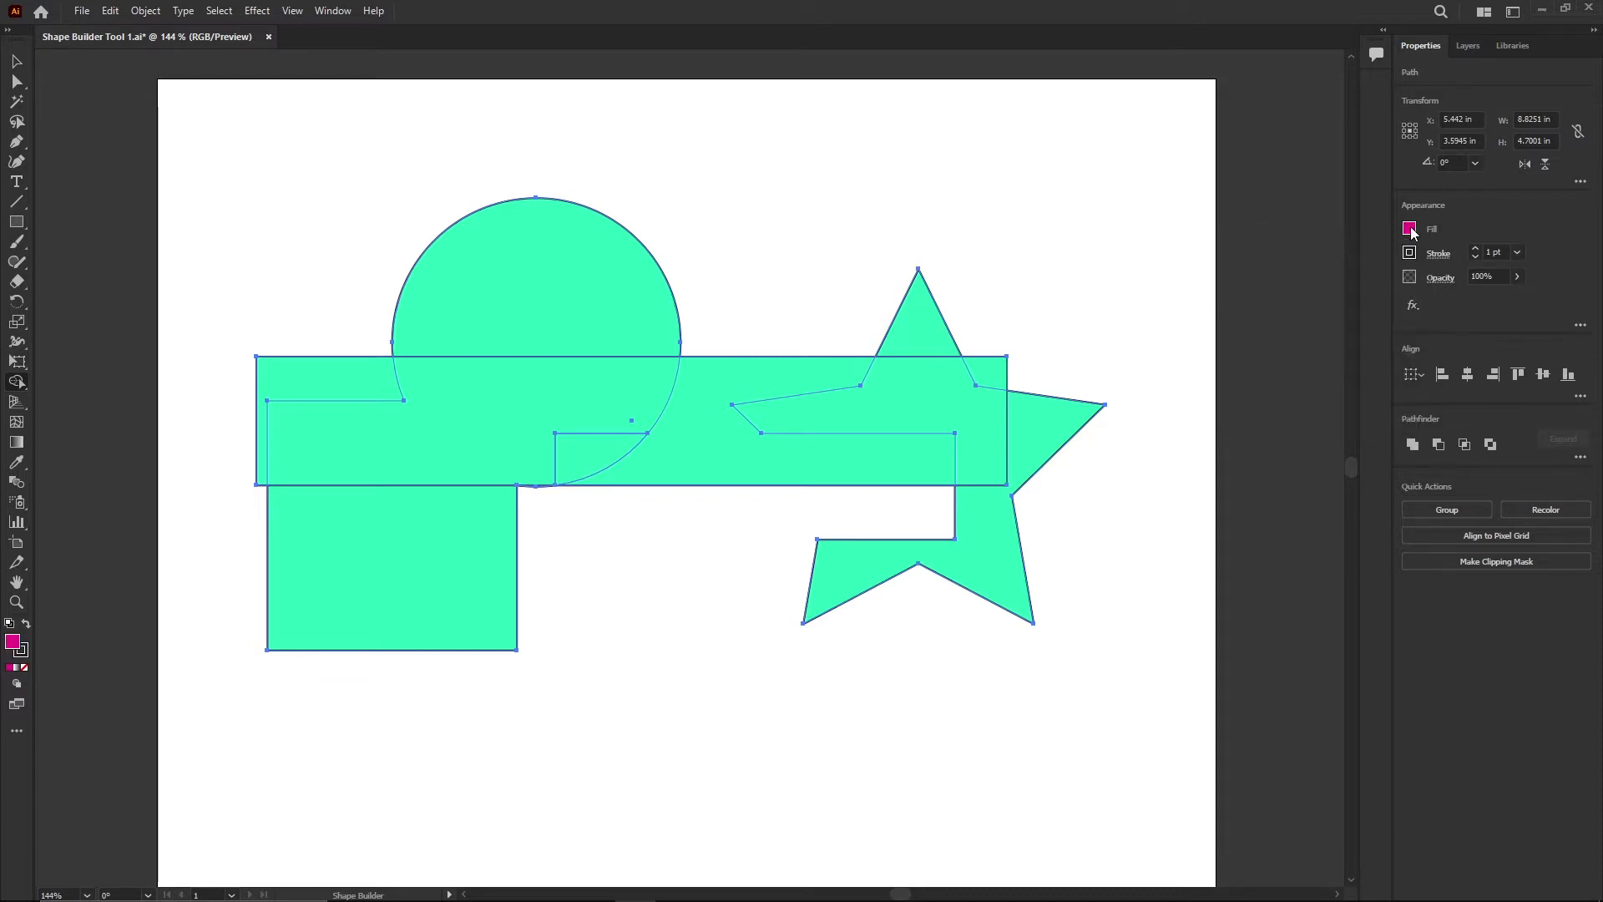
Step: Fill the star's lower region, the middle band and the circle's top magenta with Shape Builder
click(1047, 441)
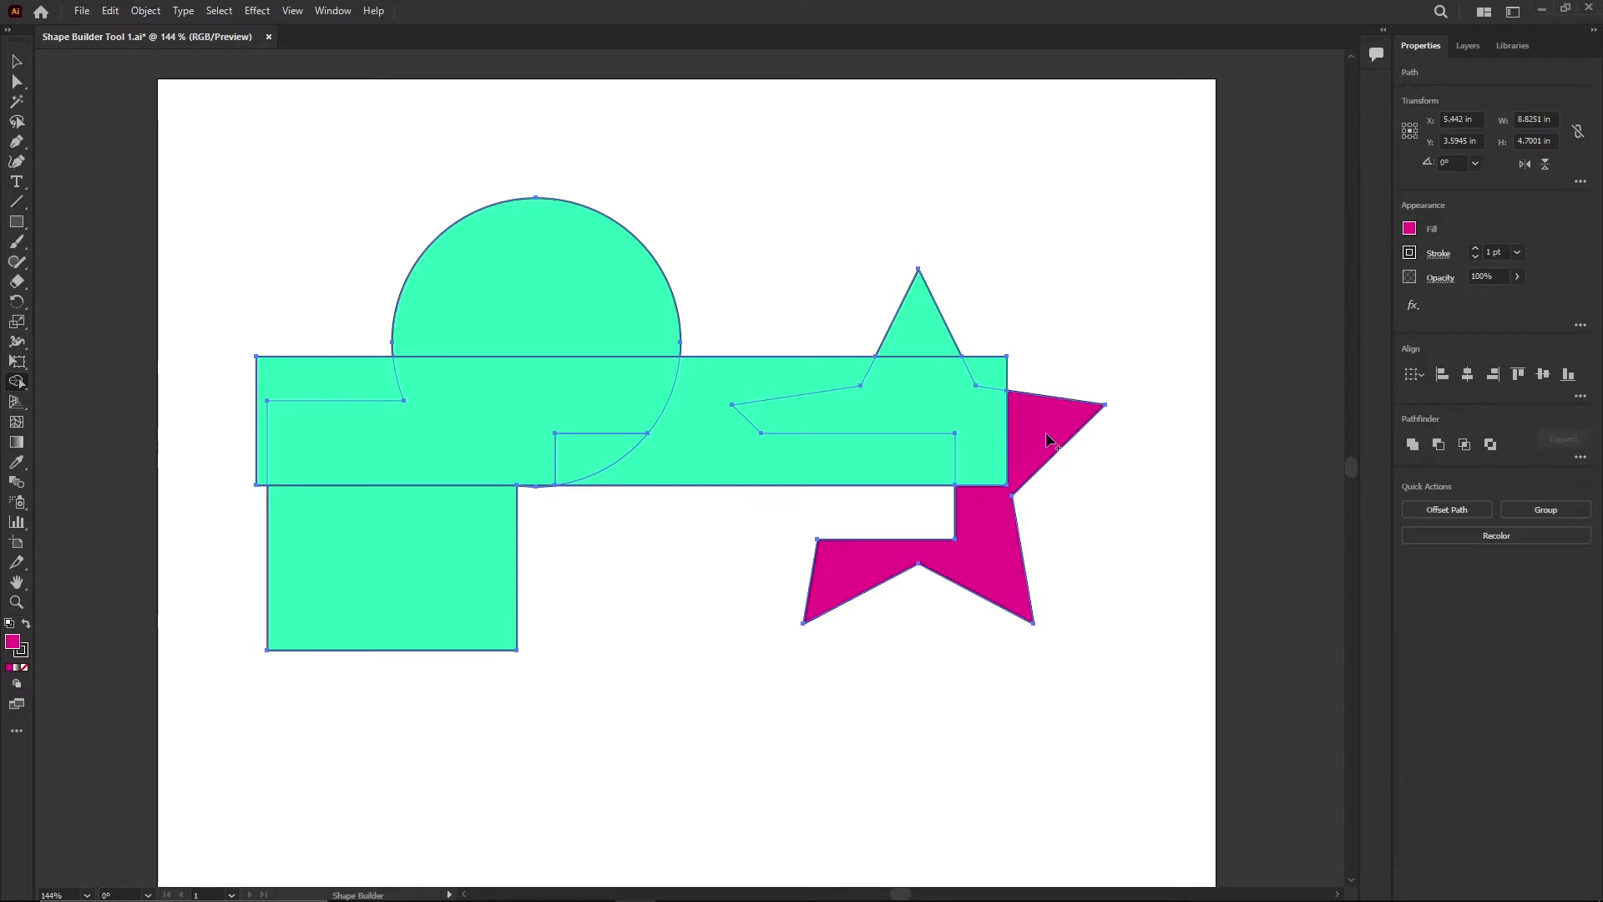
click(716, 441)
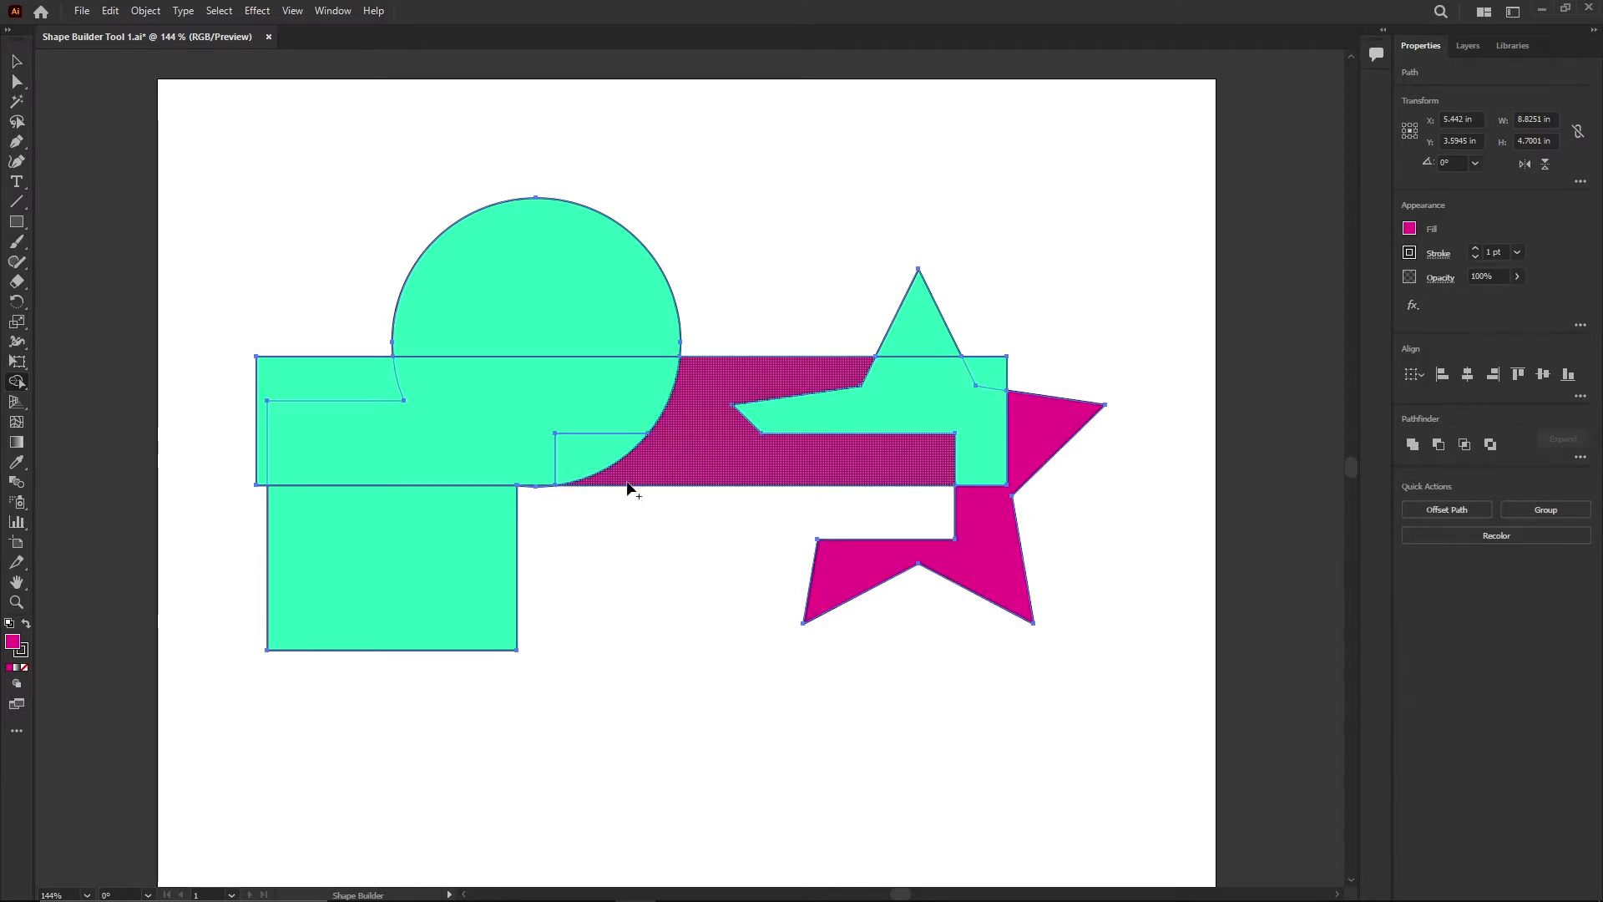
click(484, 294)
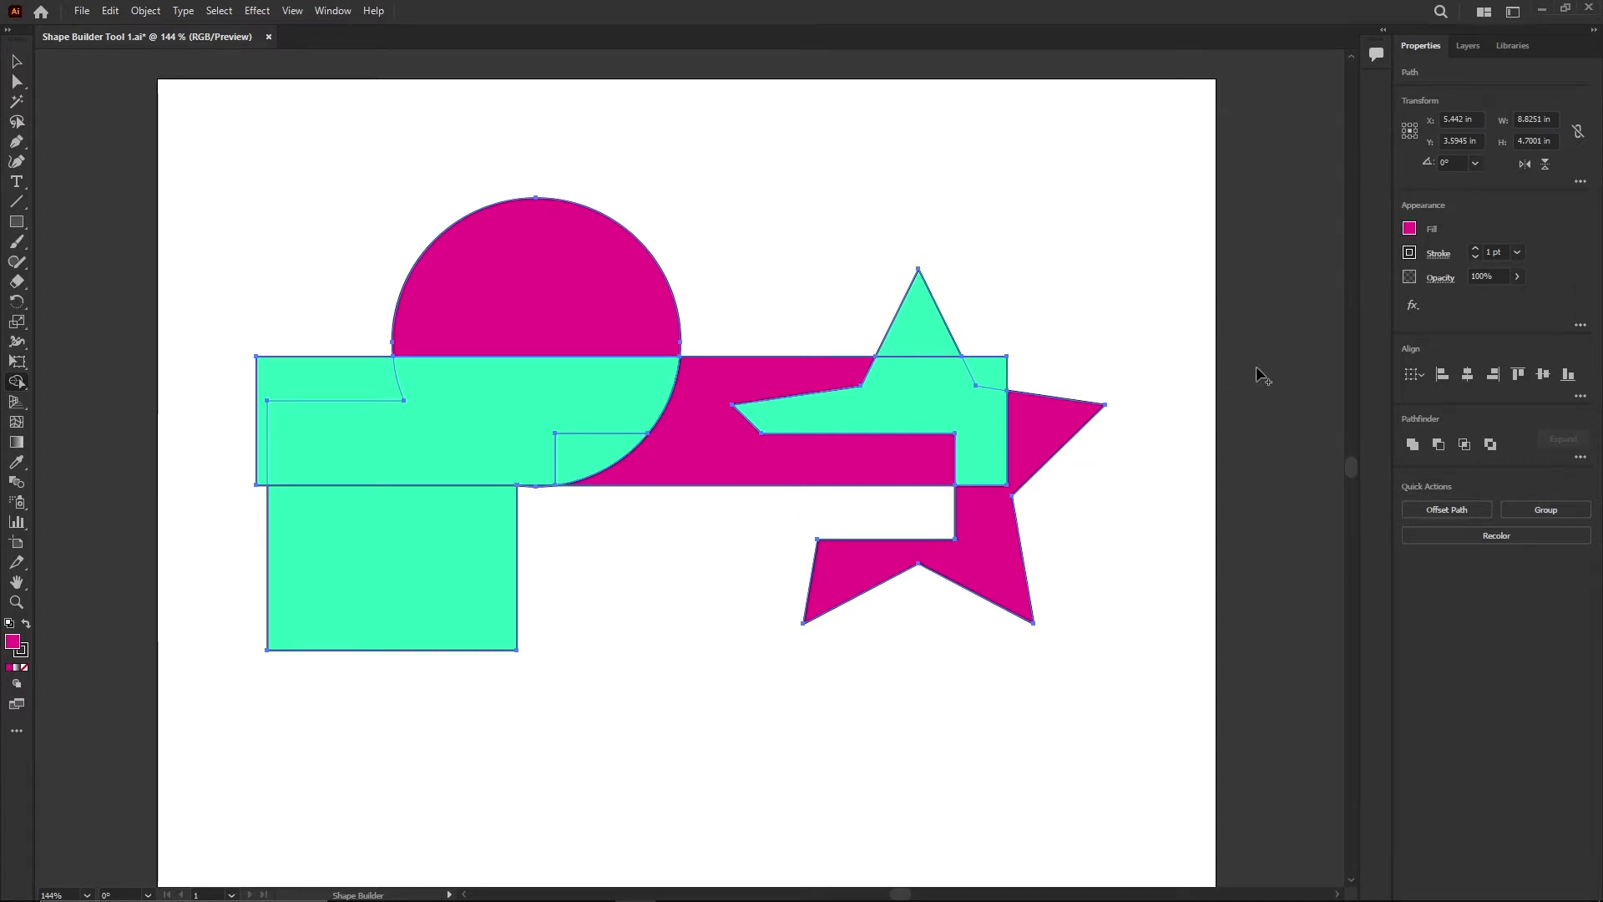
click(1409, 229)
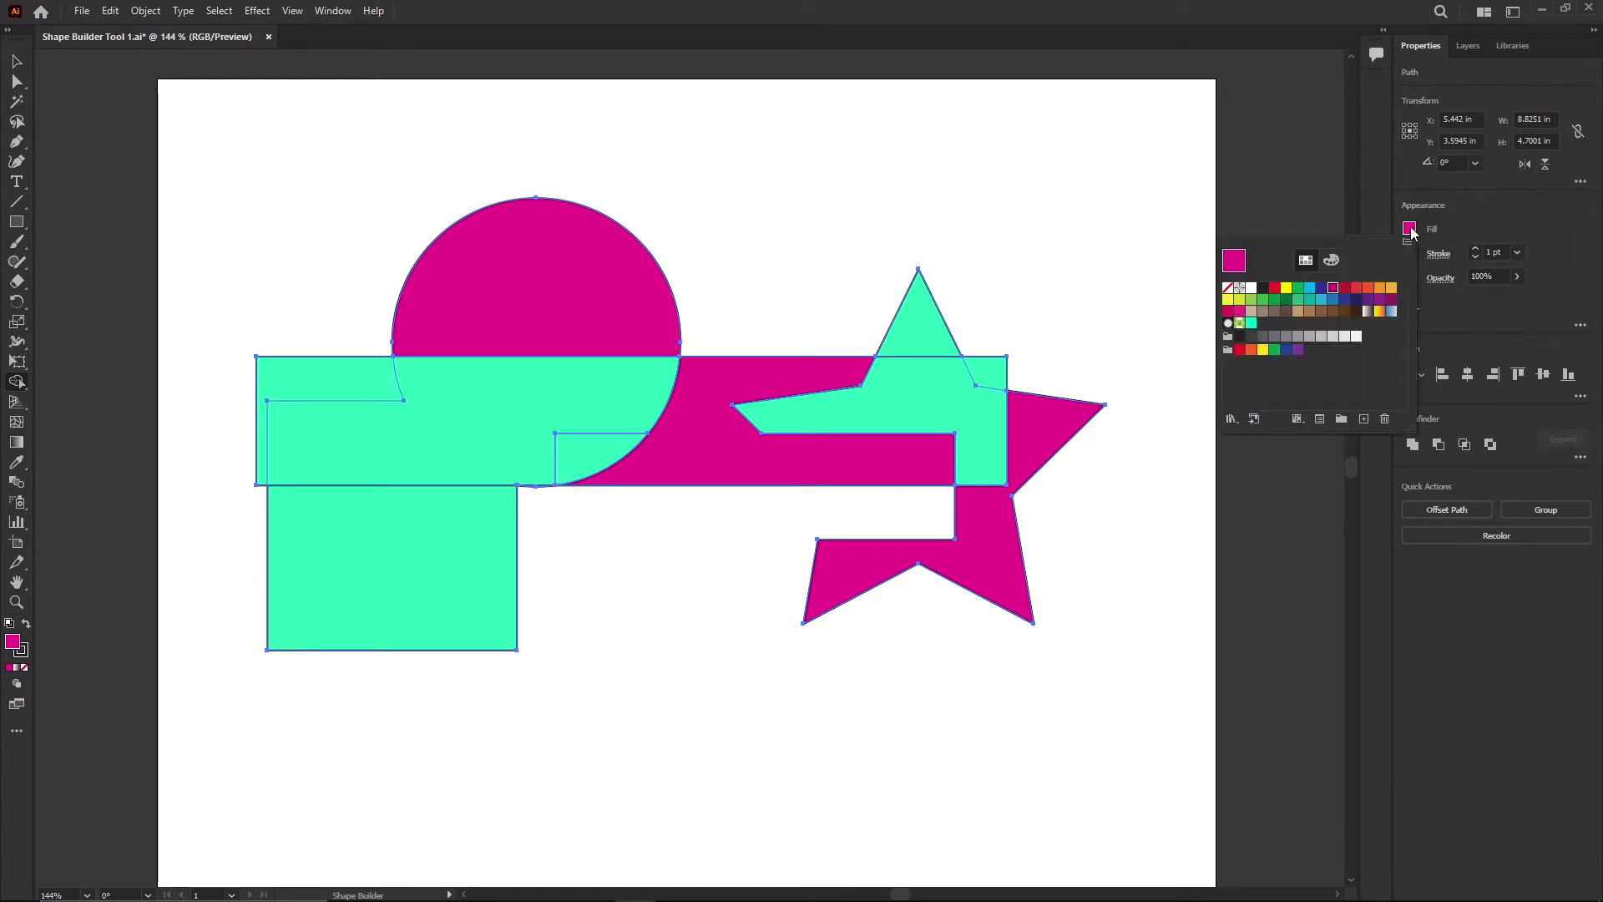
Step: Fill the star's top tip and the rectangle's top-left L-shaped region orange
click(1380, 288)
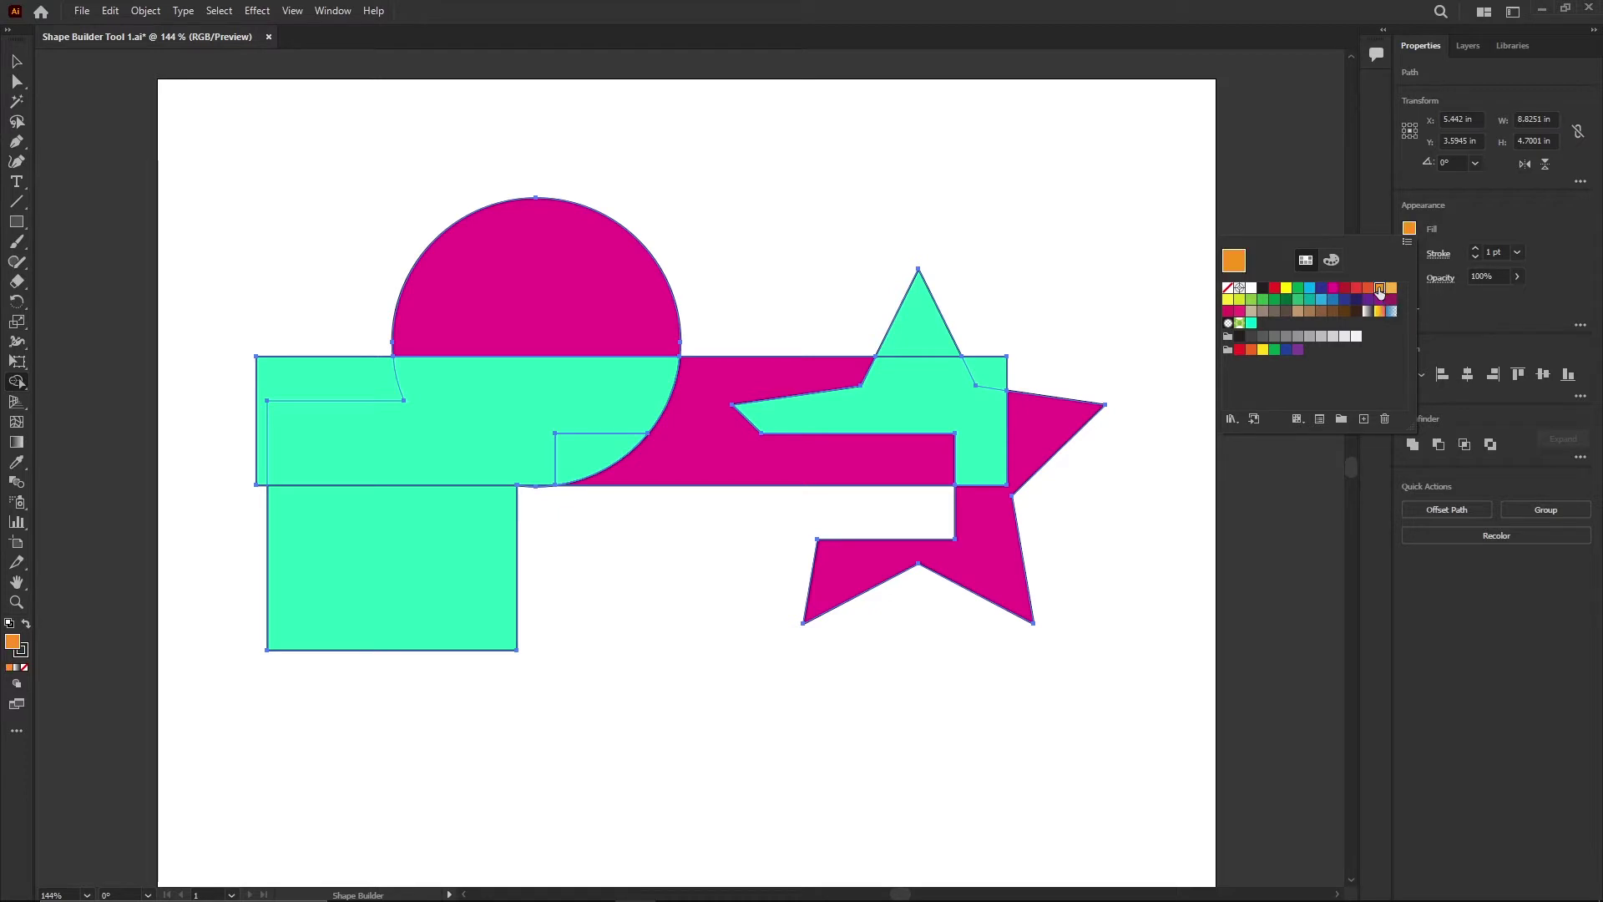
click(923, 331)
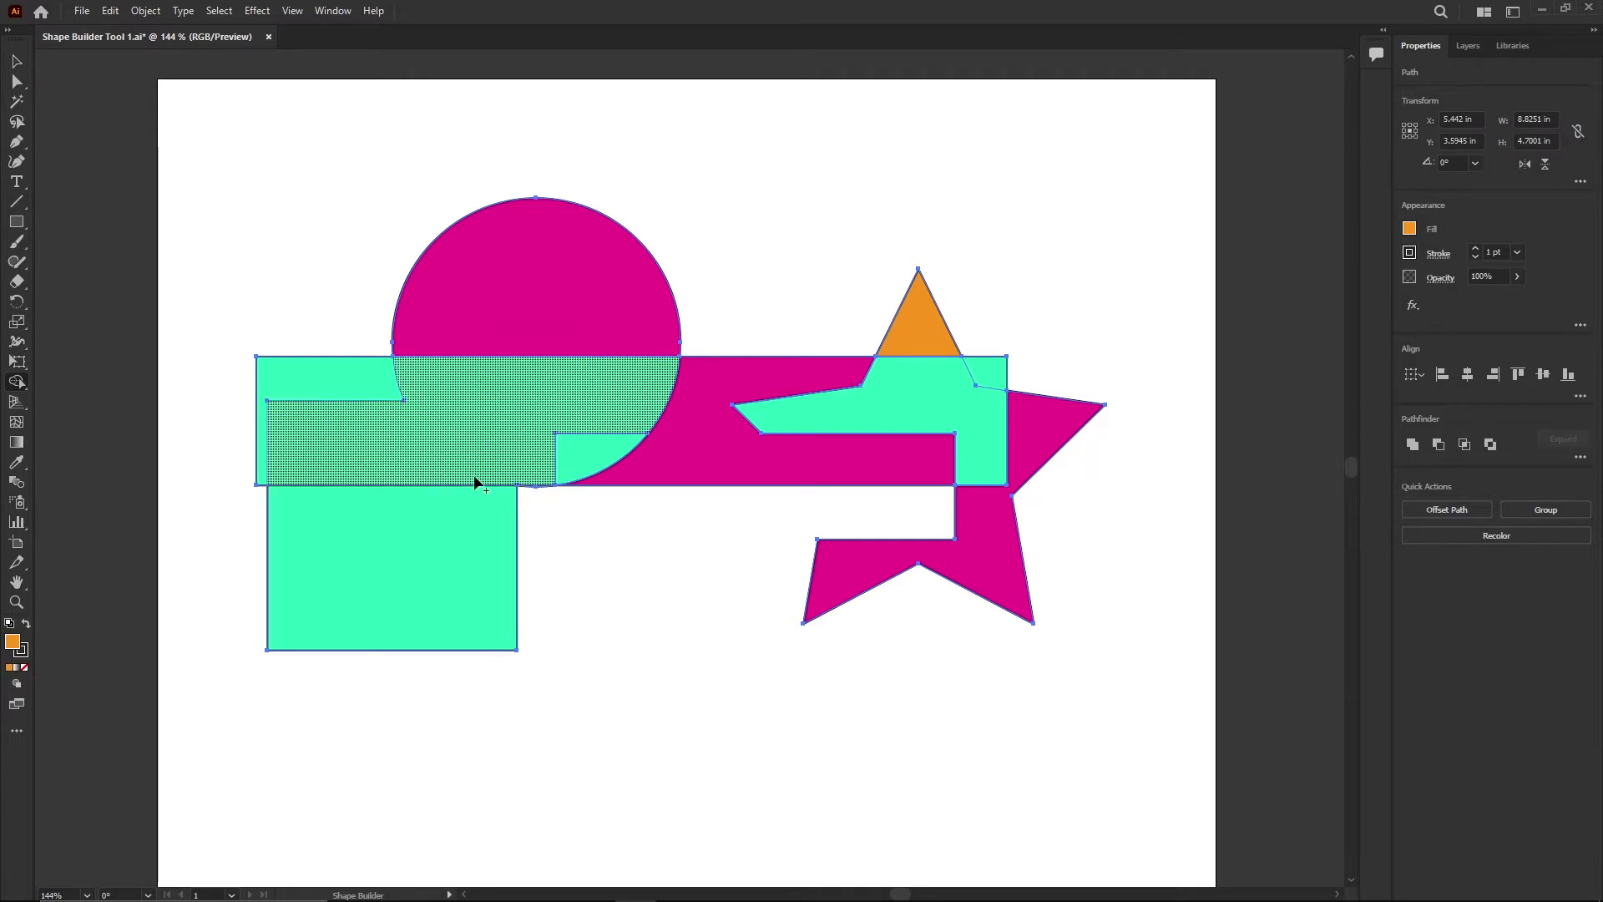
click(308, 382)
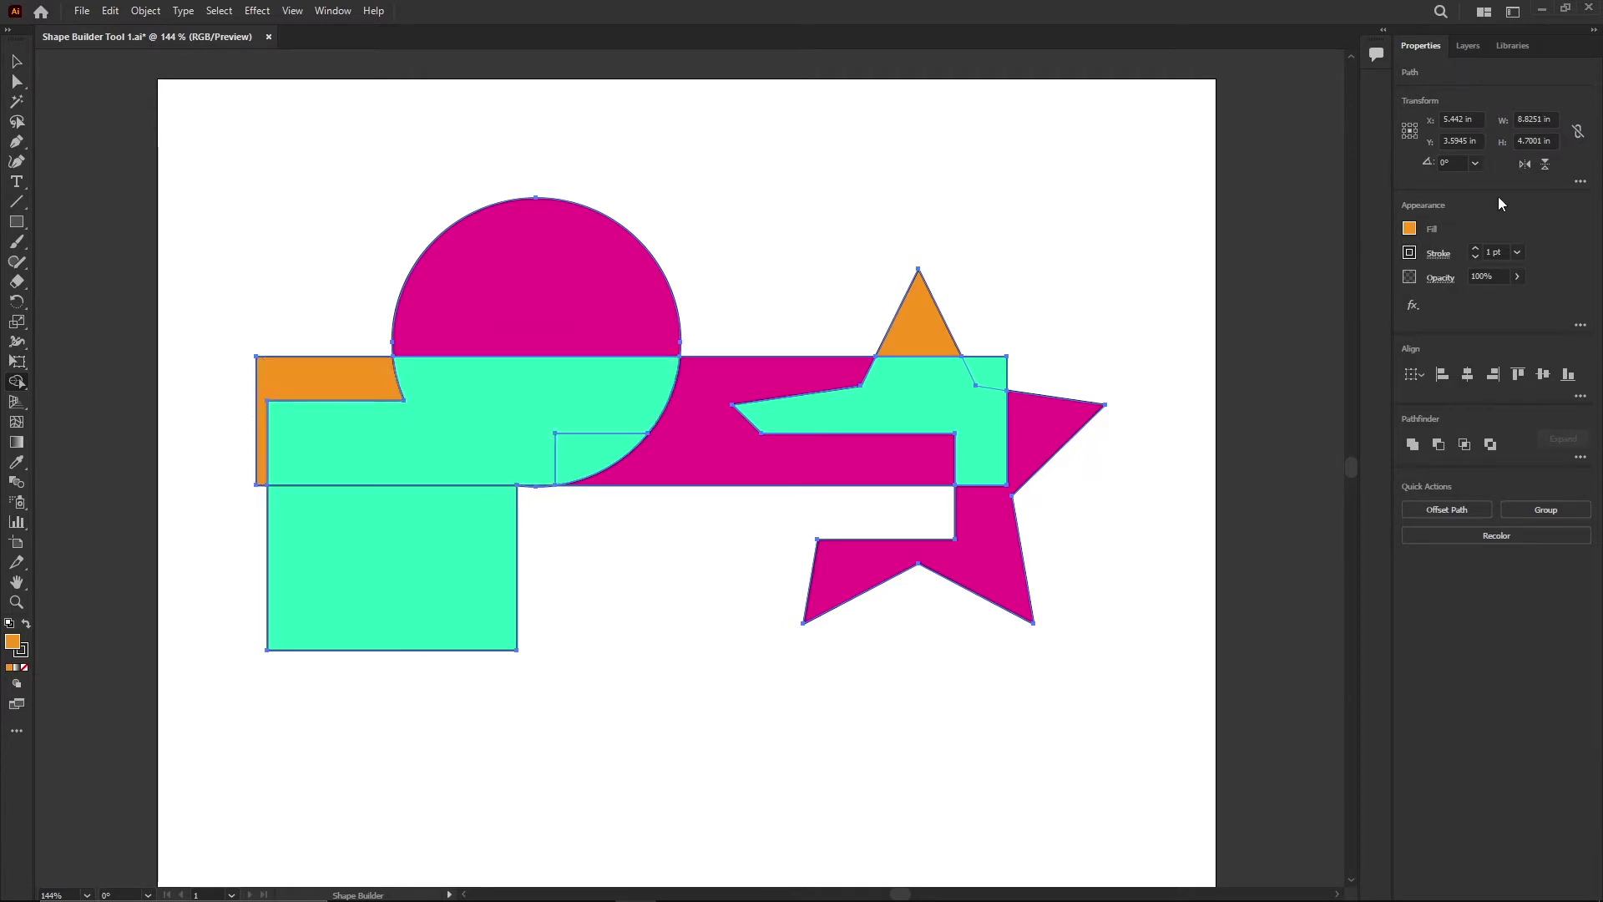
Step: Fill the square yellow, merge the circle top into yellow, and delete the magenta band
click(1408, 230)
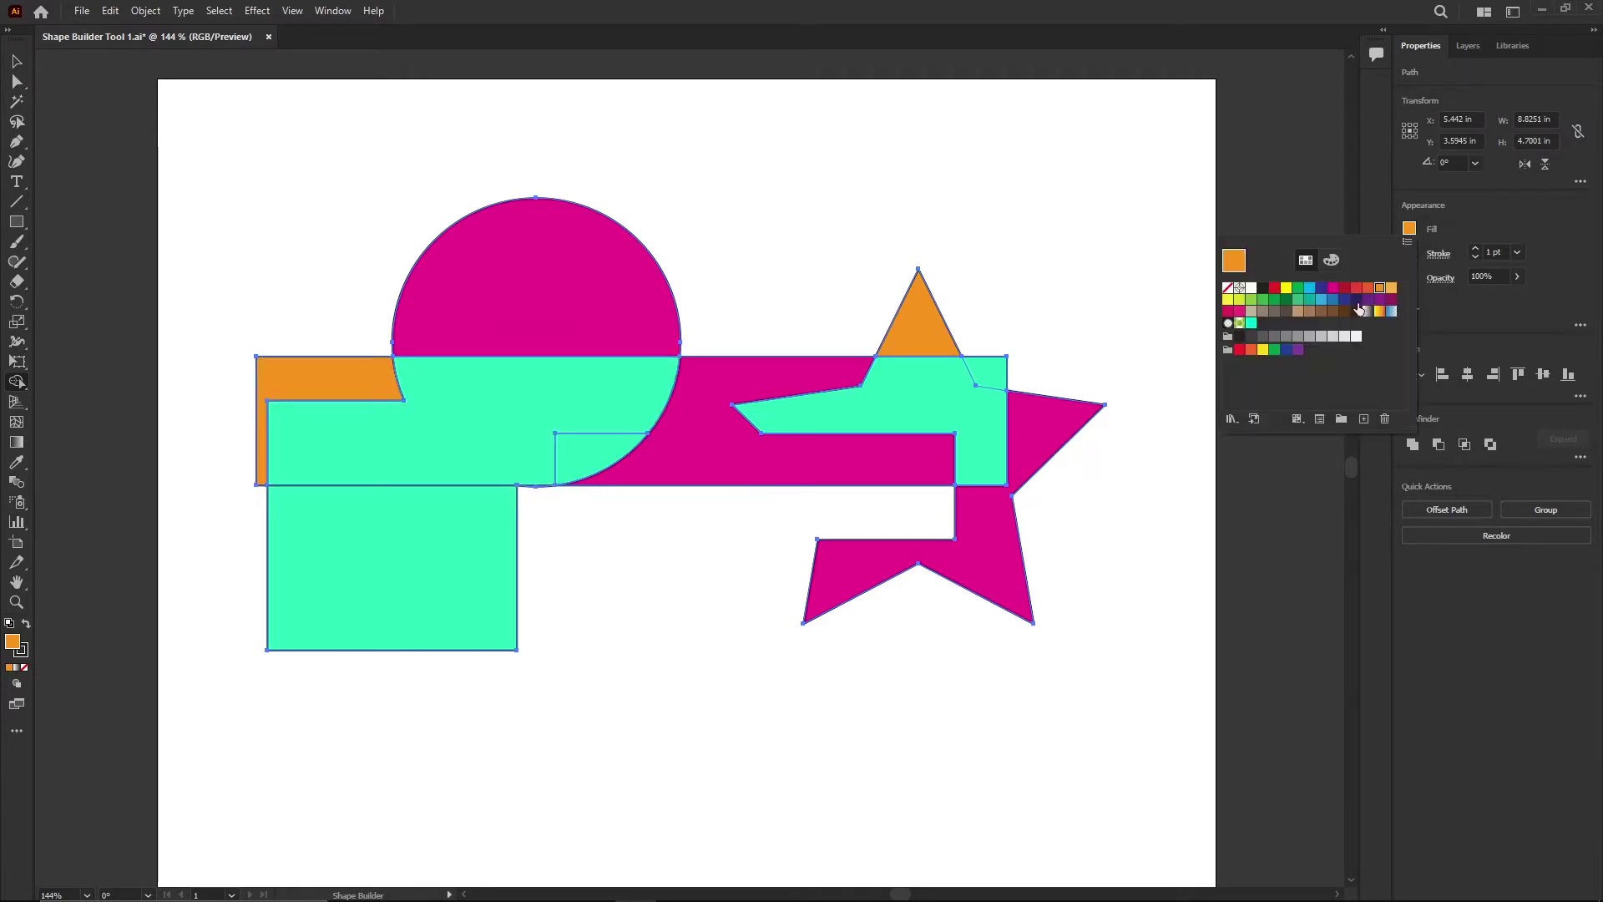
click(1285, 294)
click(423, 579)
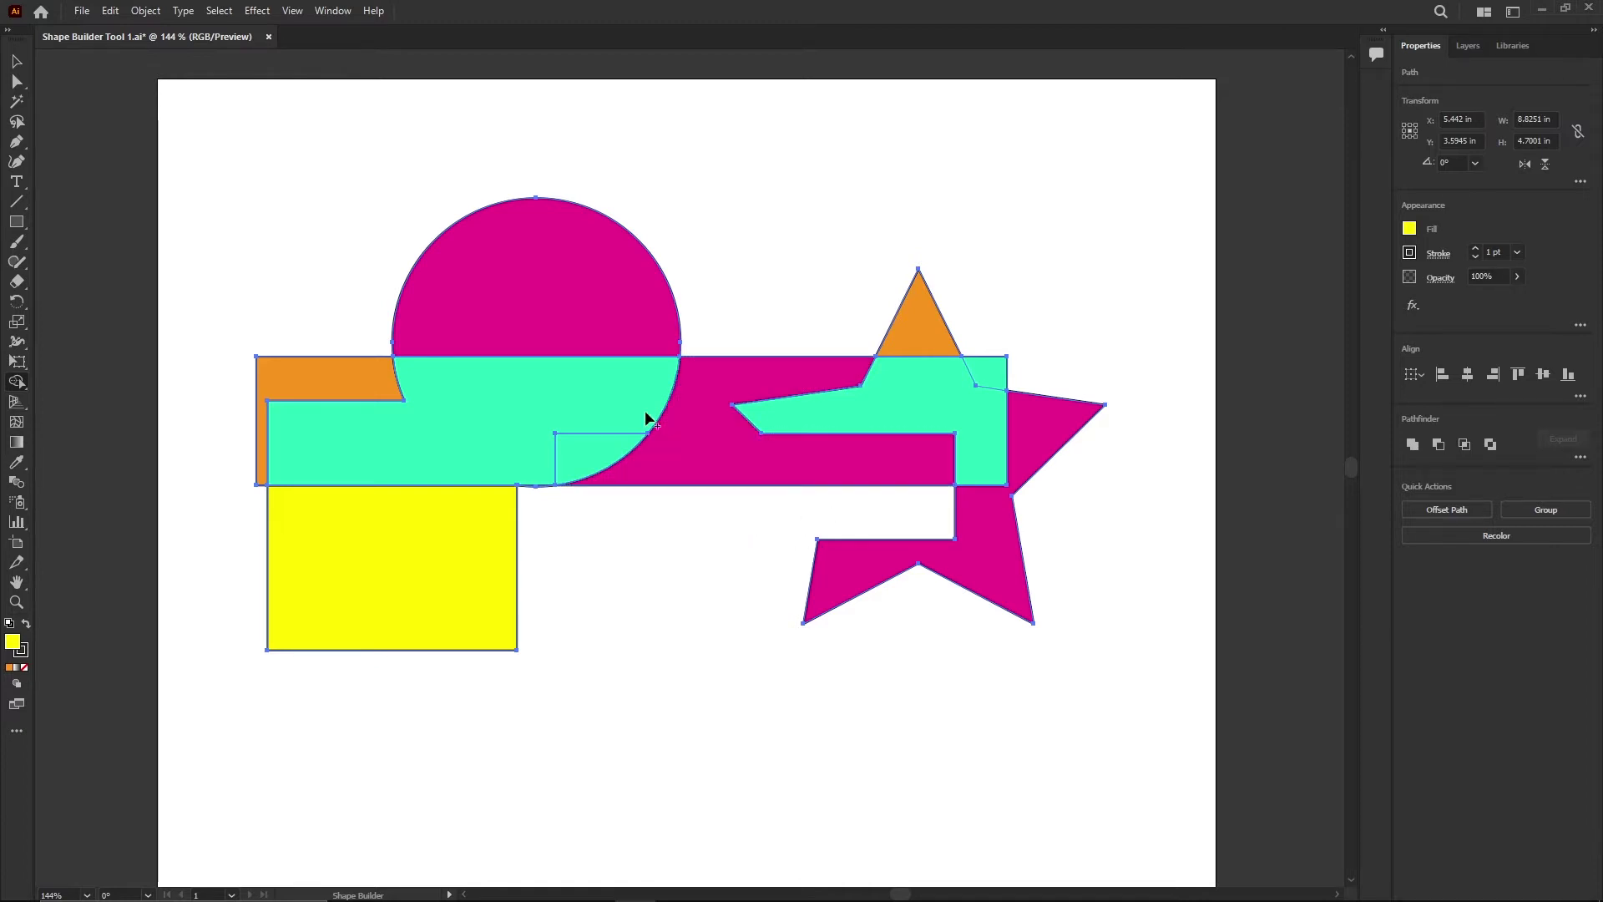
drag(588, 310, 518, 399)
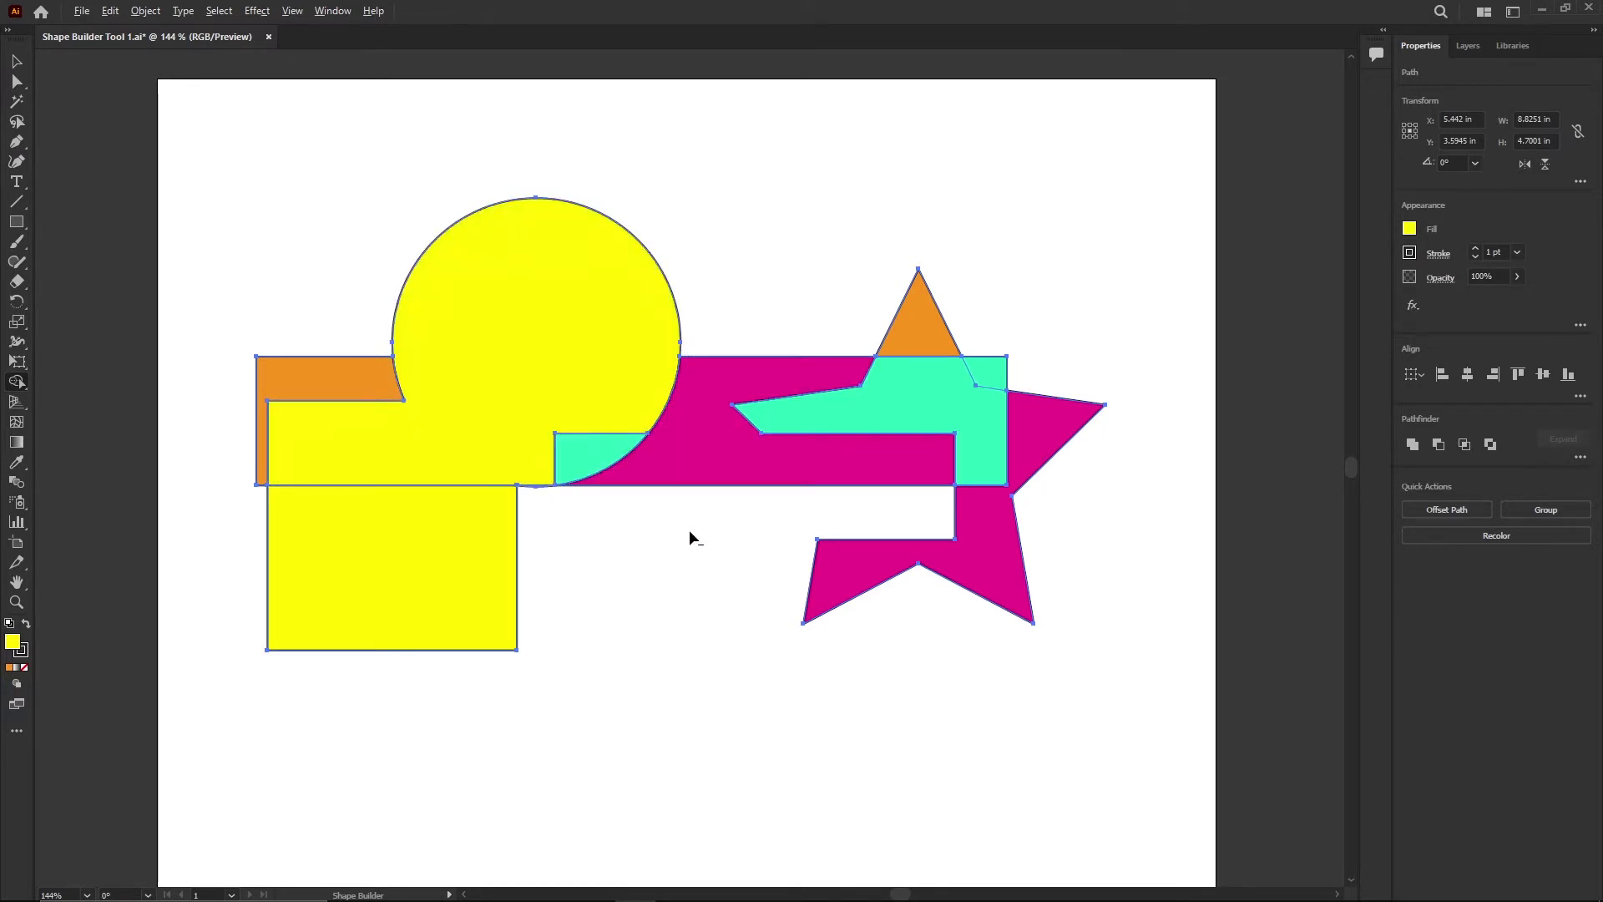
drag(689, 516, 758, 322)
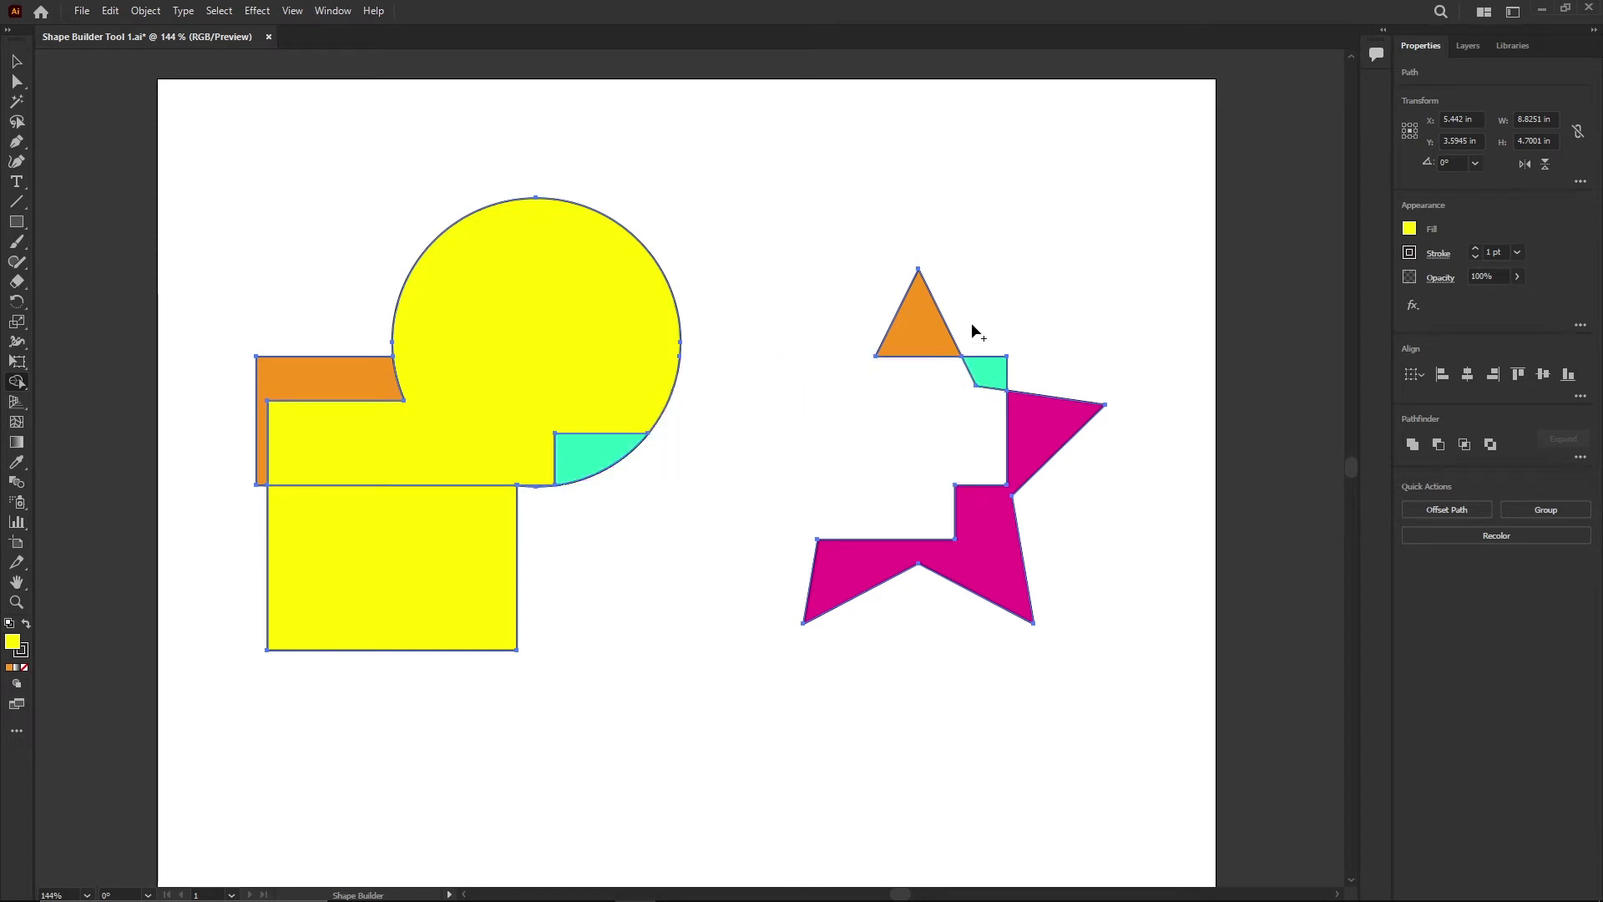
click(992, 373)
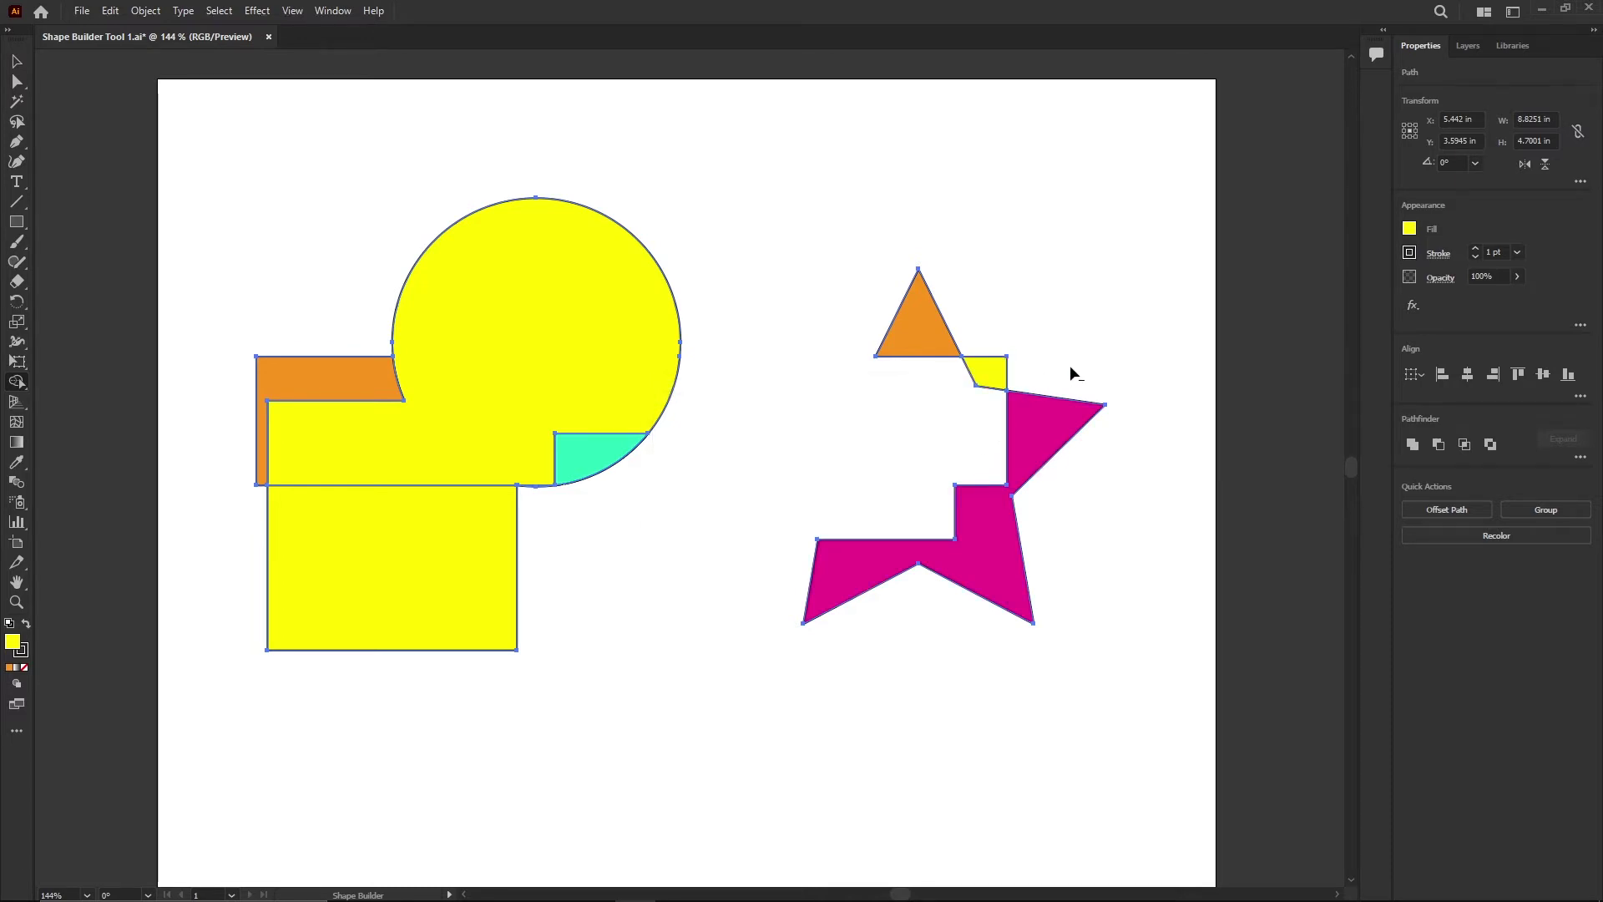
mouse_move(1070, 365)
mouse_down()
mouse_move(1030, 440)
mouse_move(951, 517)
mouse_move(722, 547)
mouse_move(714, 571)
mouse_move(1049, 605)
mouse_move(1022, 531)
mouse_move(777, 554)
mouse_up()
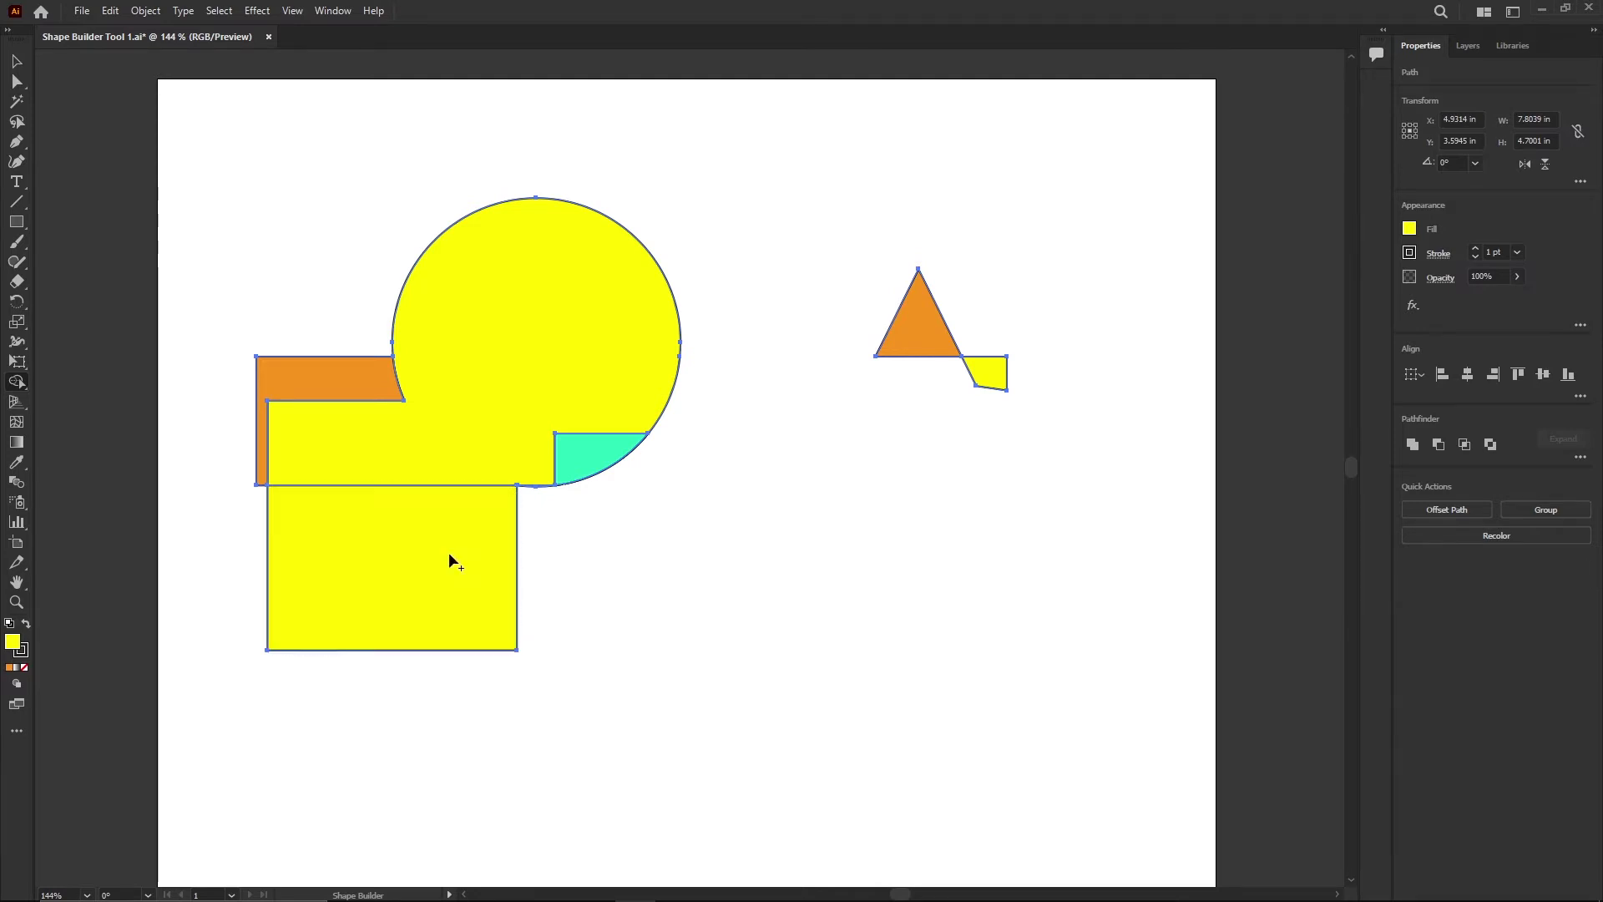
click(933, 330)
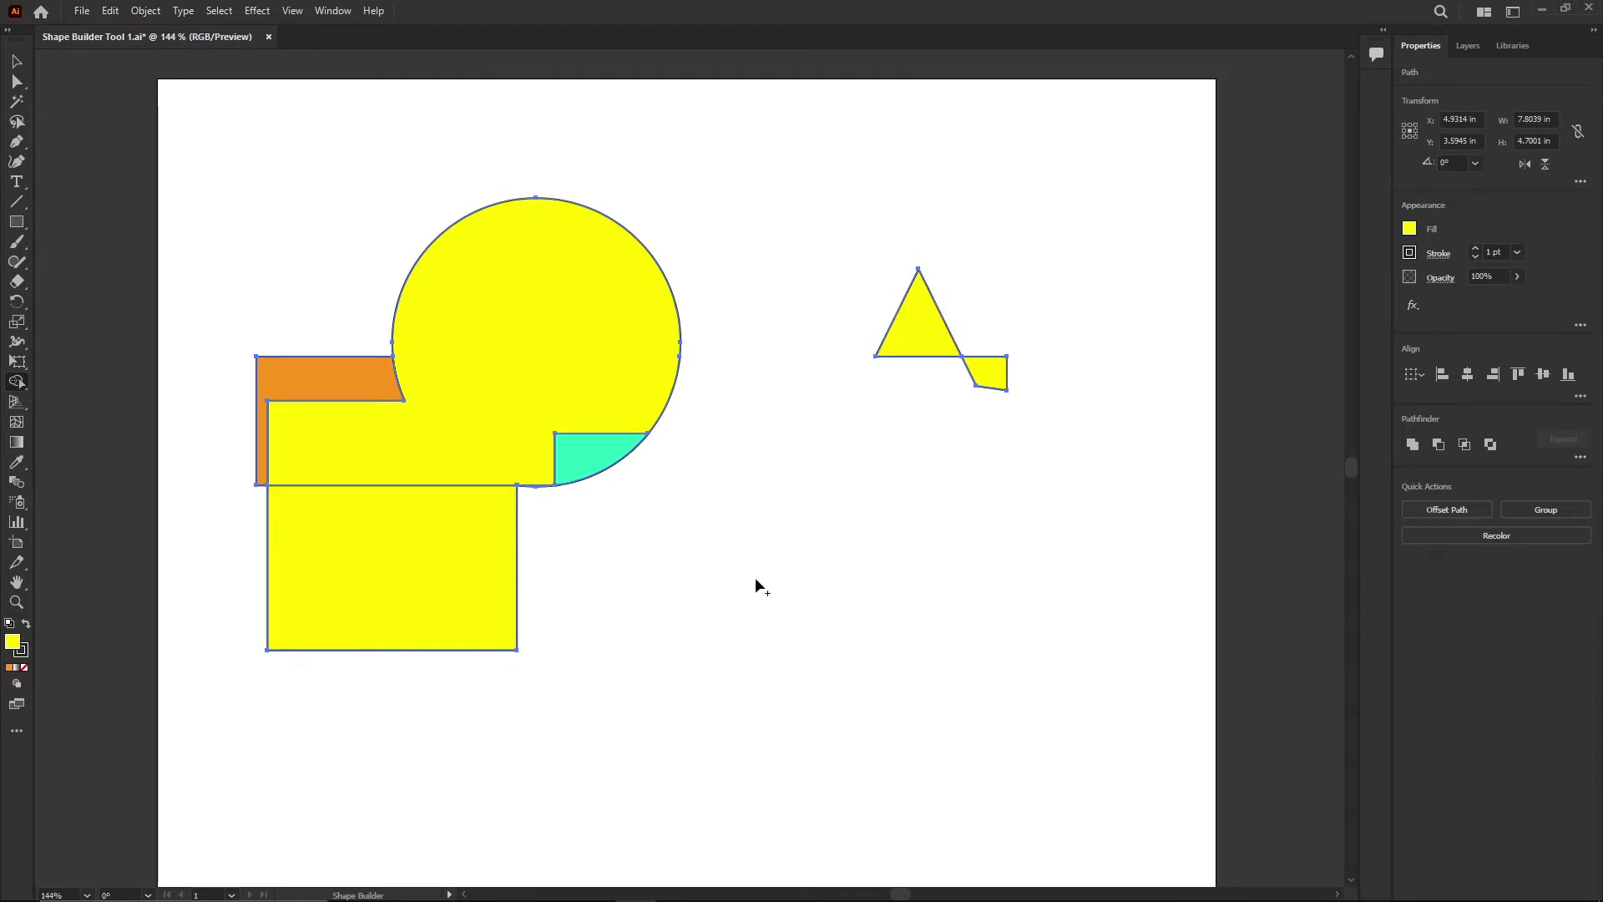
Step: Close the practice shapes file without saving and open Shape Builder Tool_2.ai
click(269, 37)
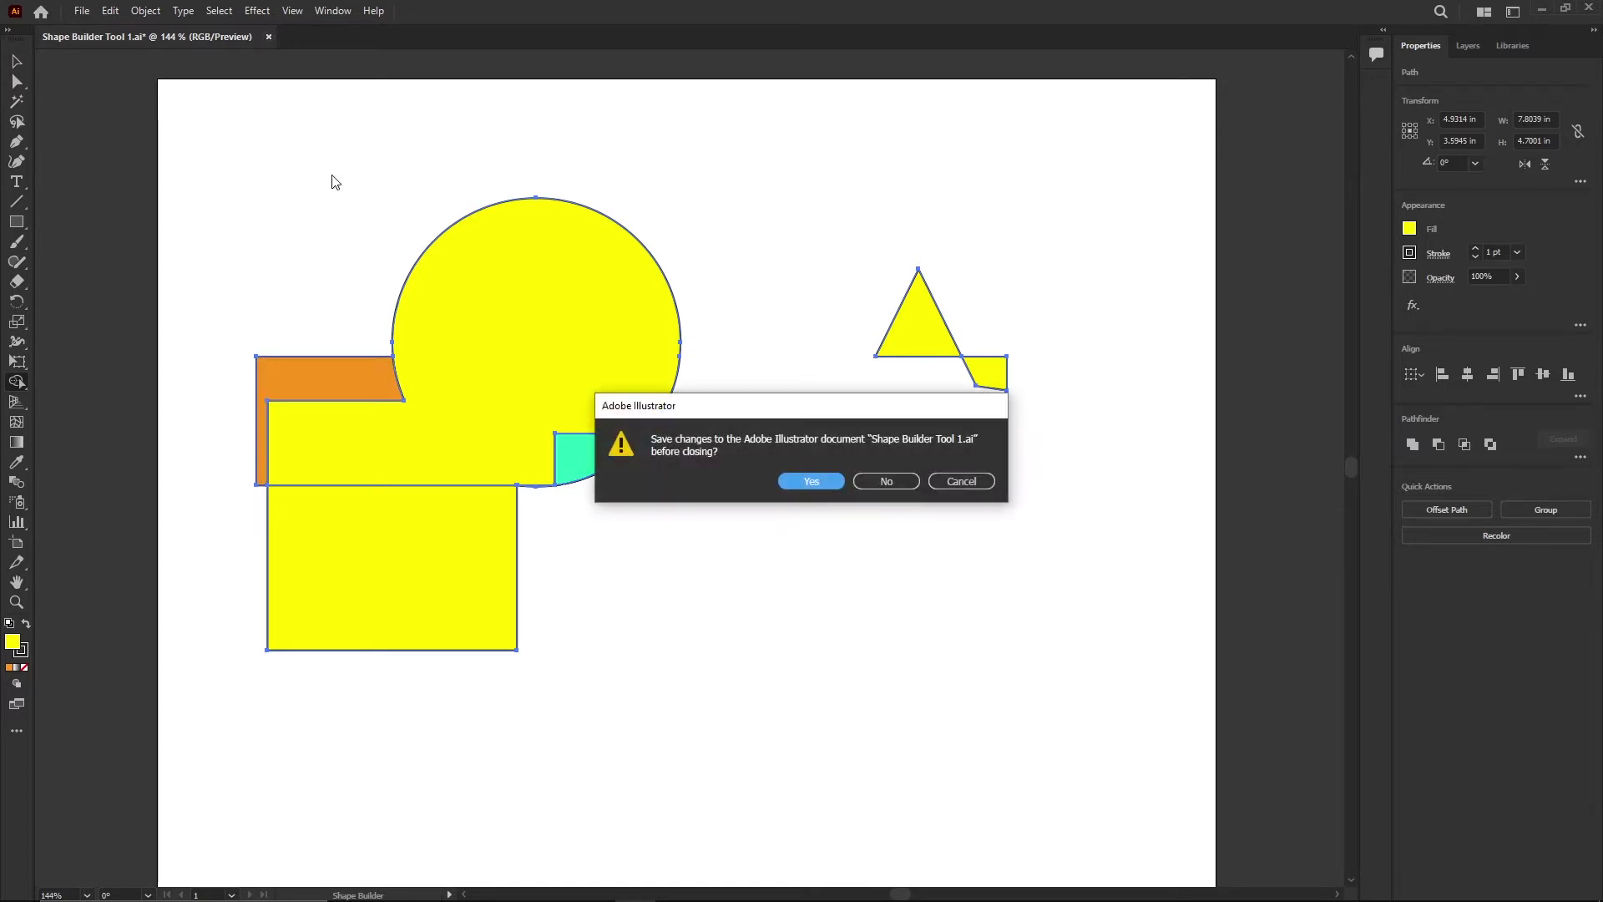
click(881, 481)
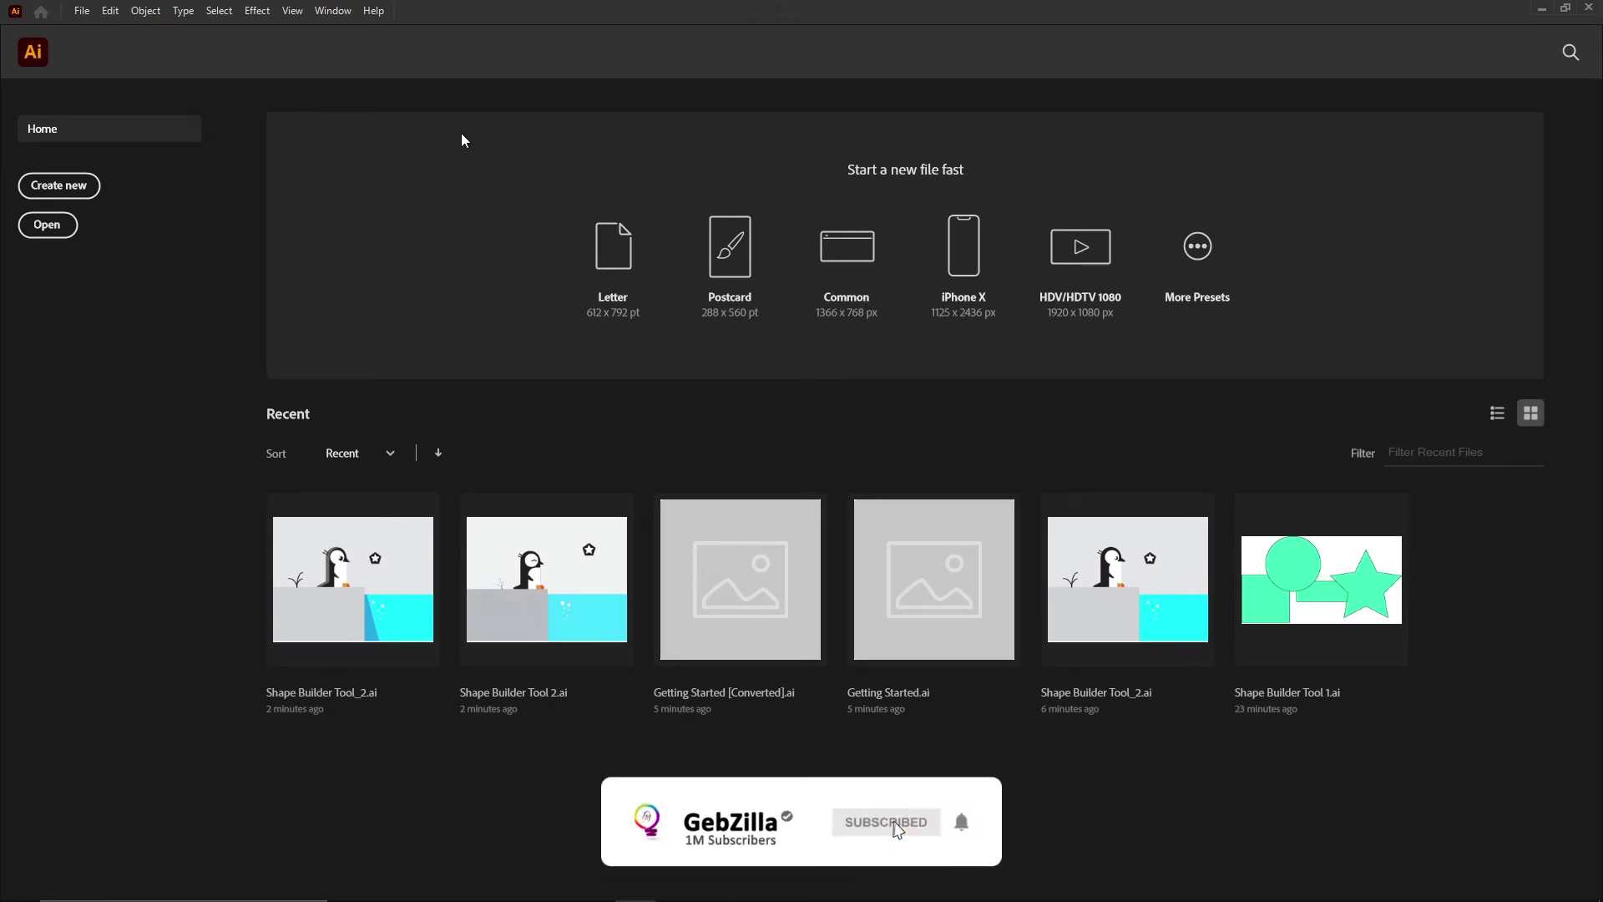
click(81, 10)
click(114, 67)
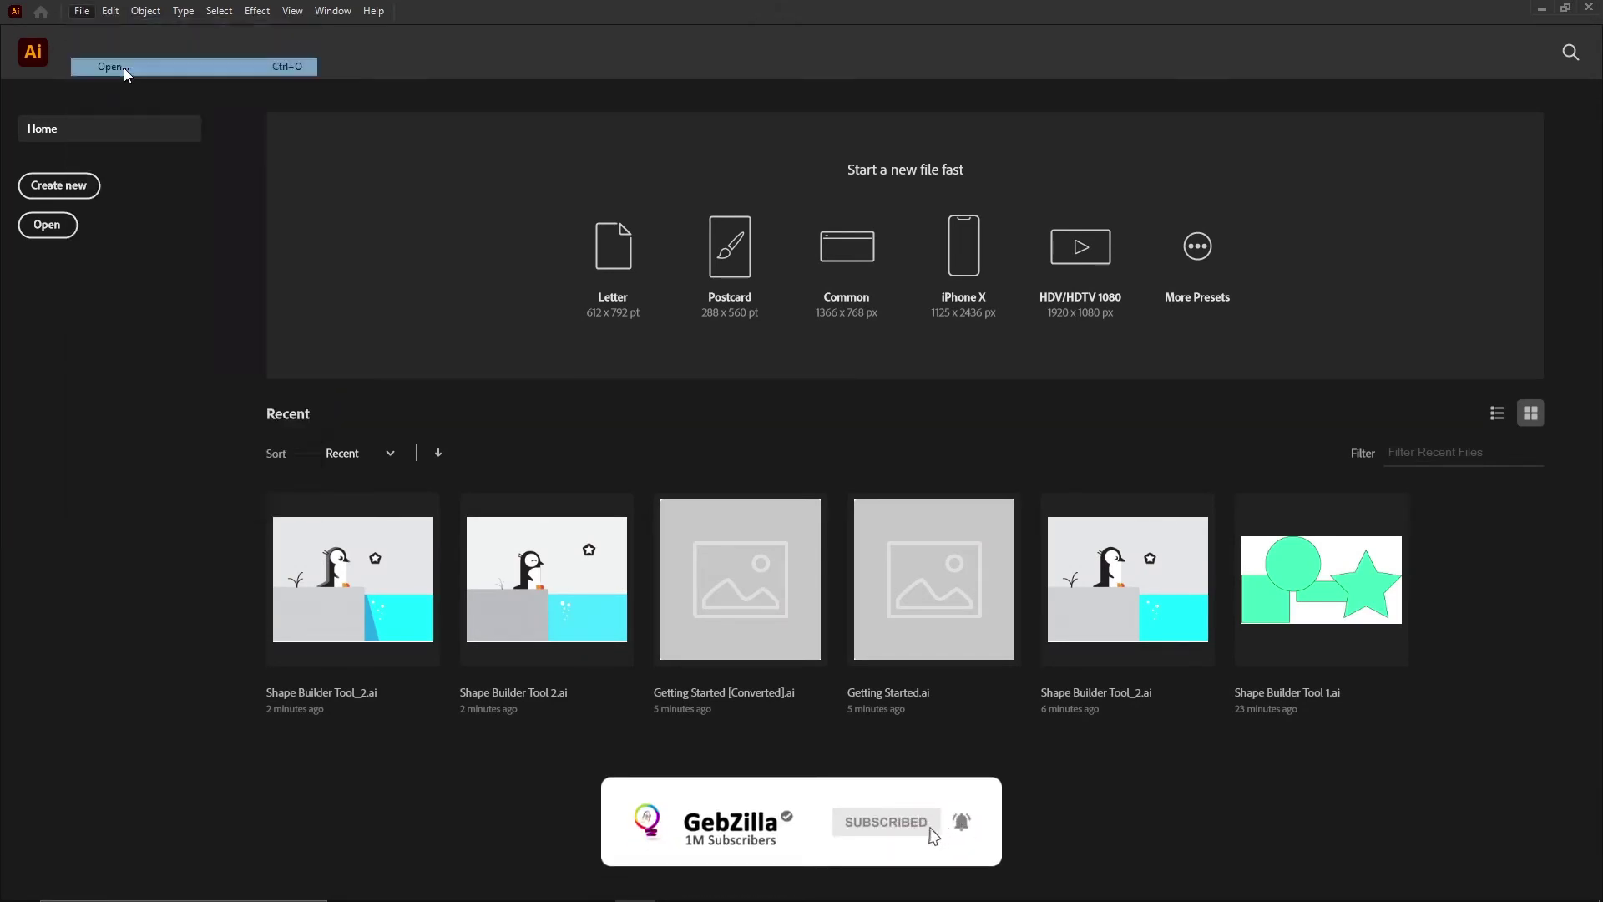
click(409, 173)
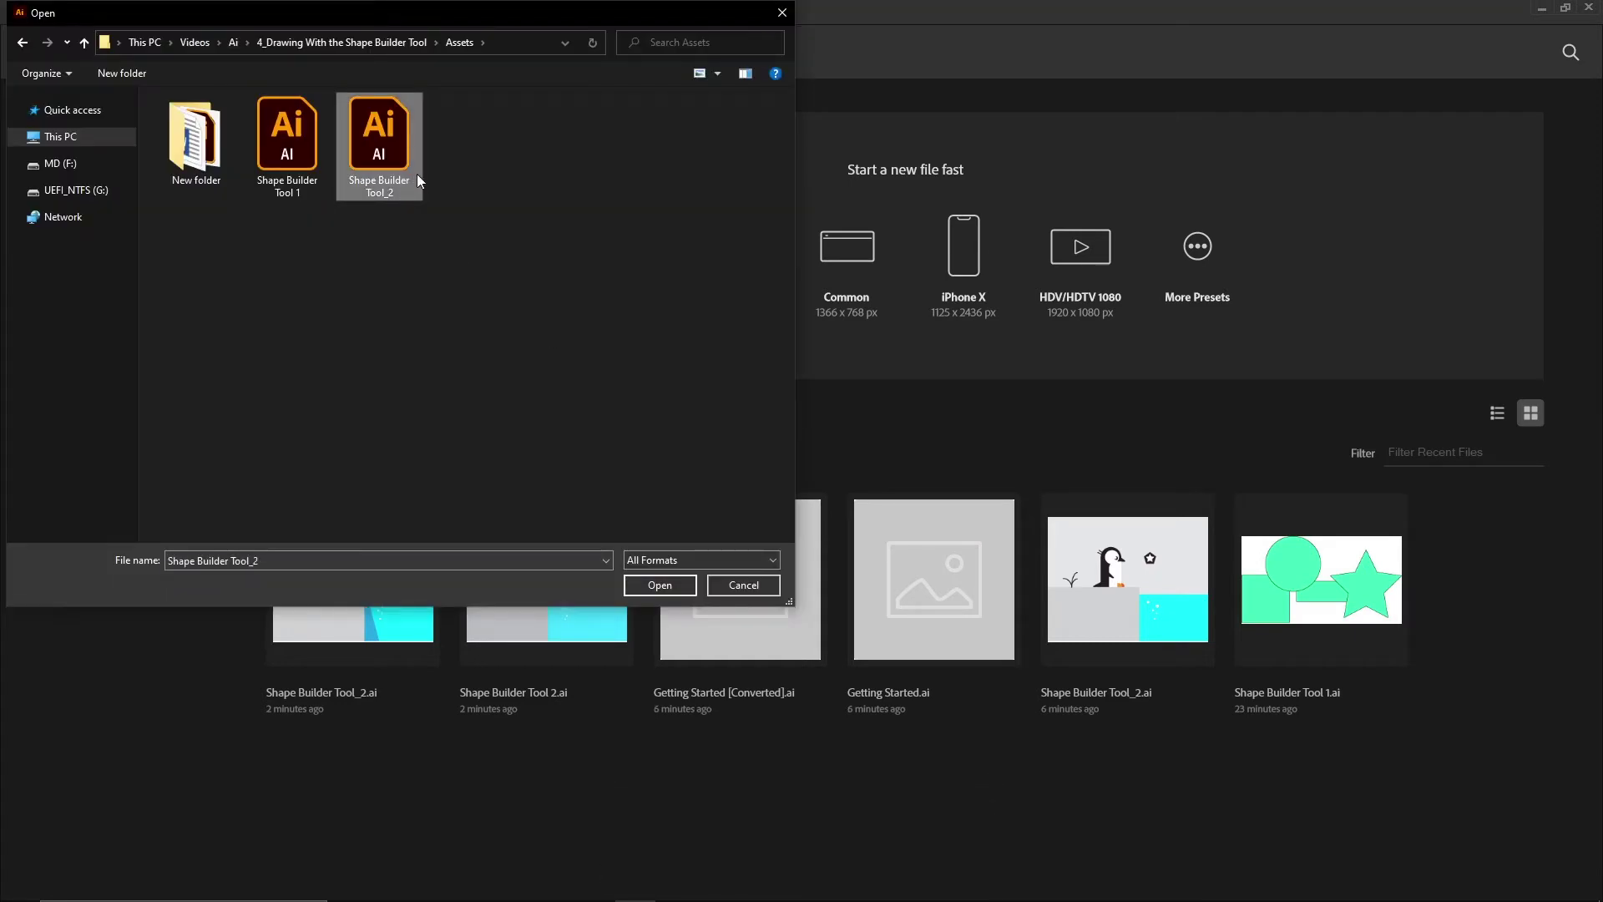
click(644, 584)
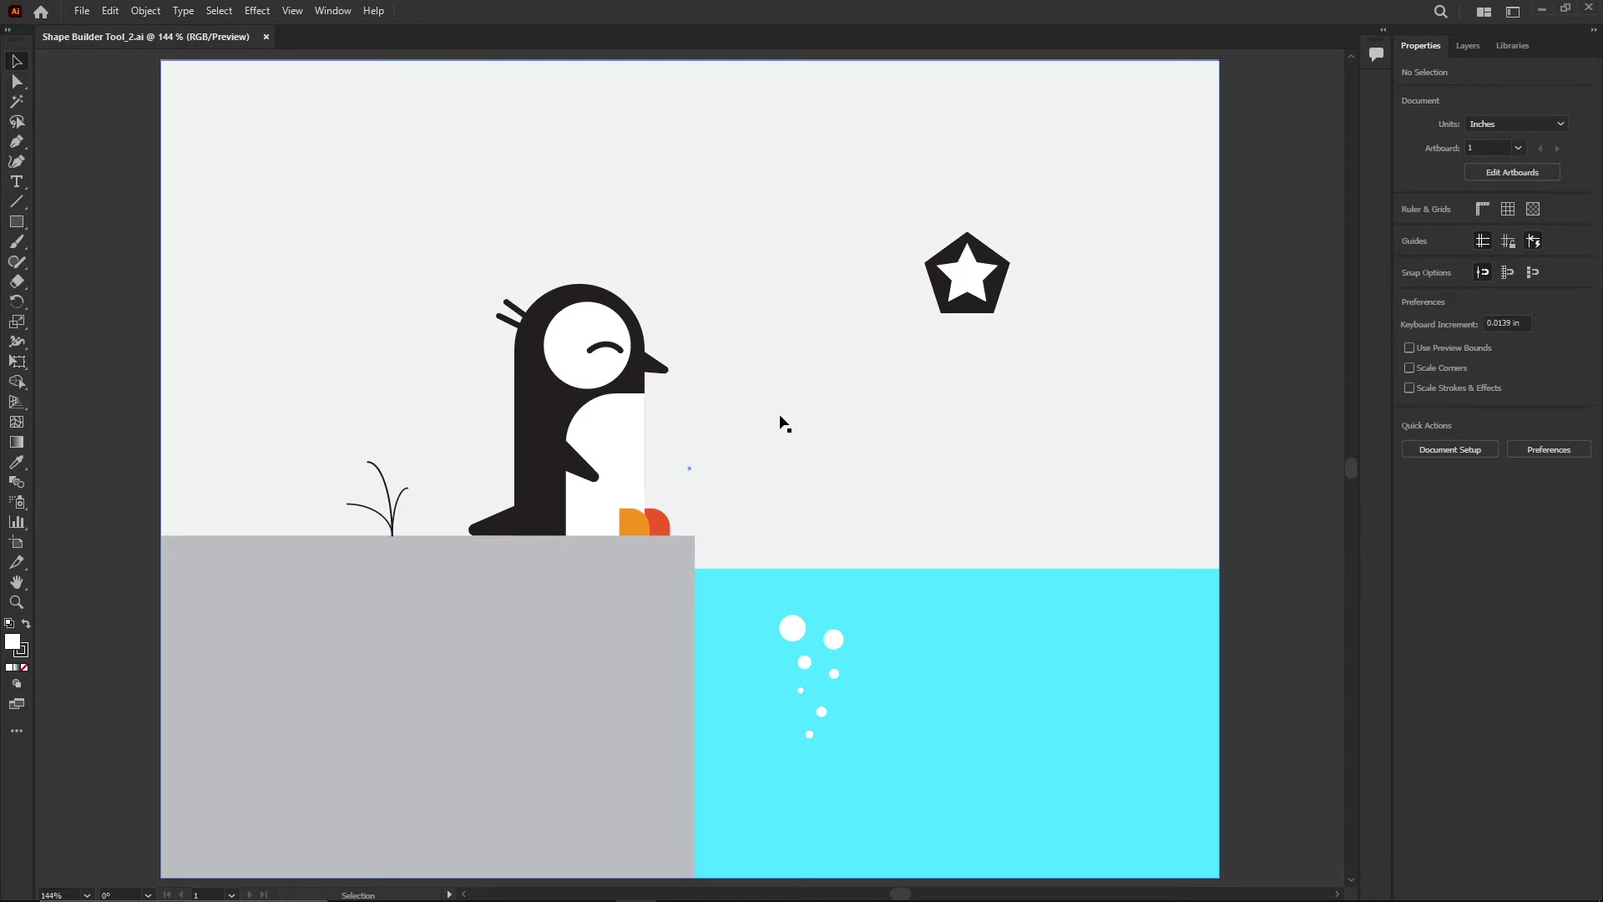
Step: Move the penguin's background rectangle and undo it, then show the Layers panel
click(18, 383)
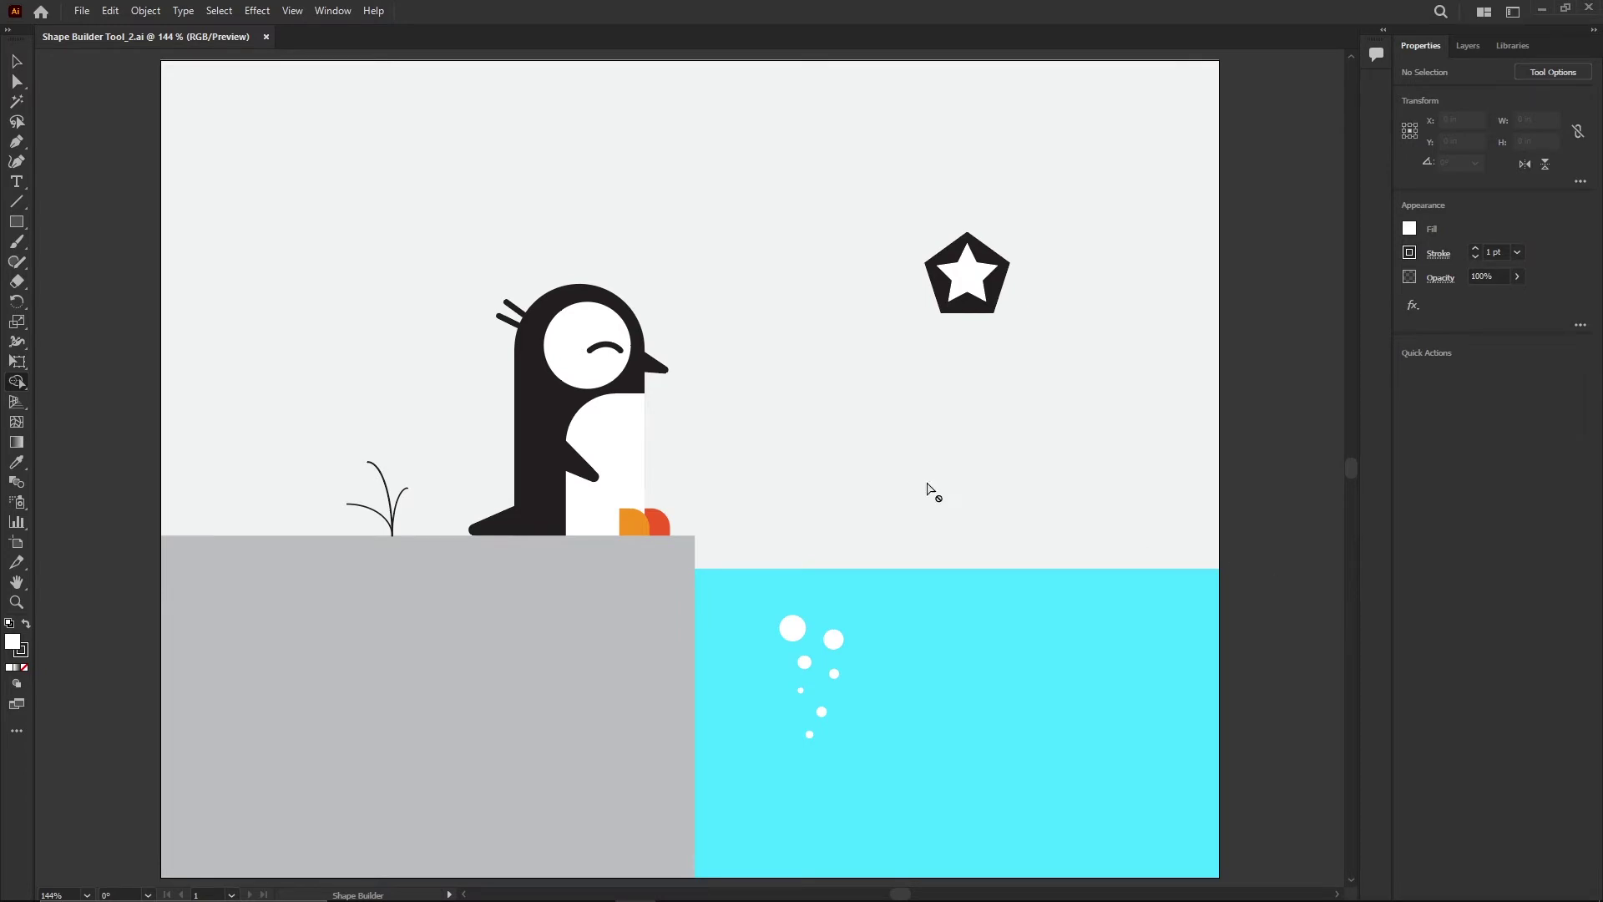
click(17, 62)
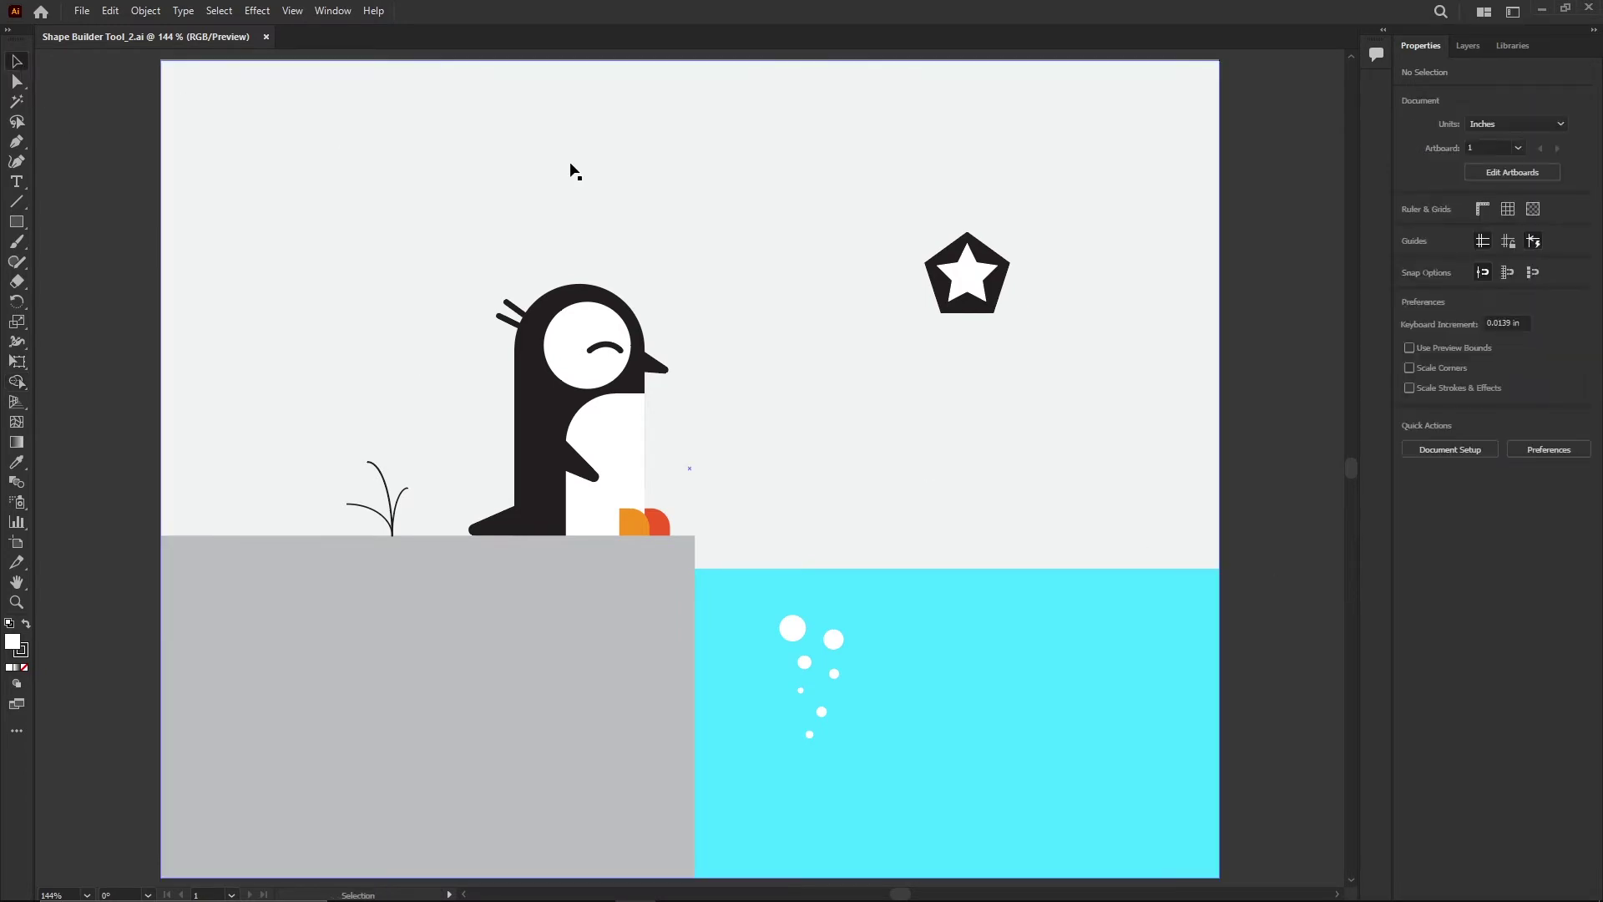
click(1027, 149)
drag(1069, 159, 1081, 193)
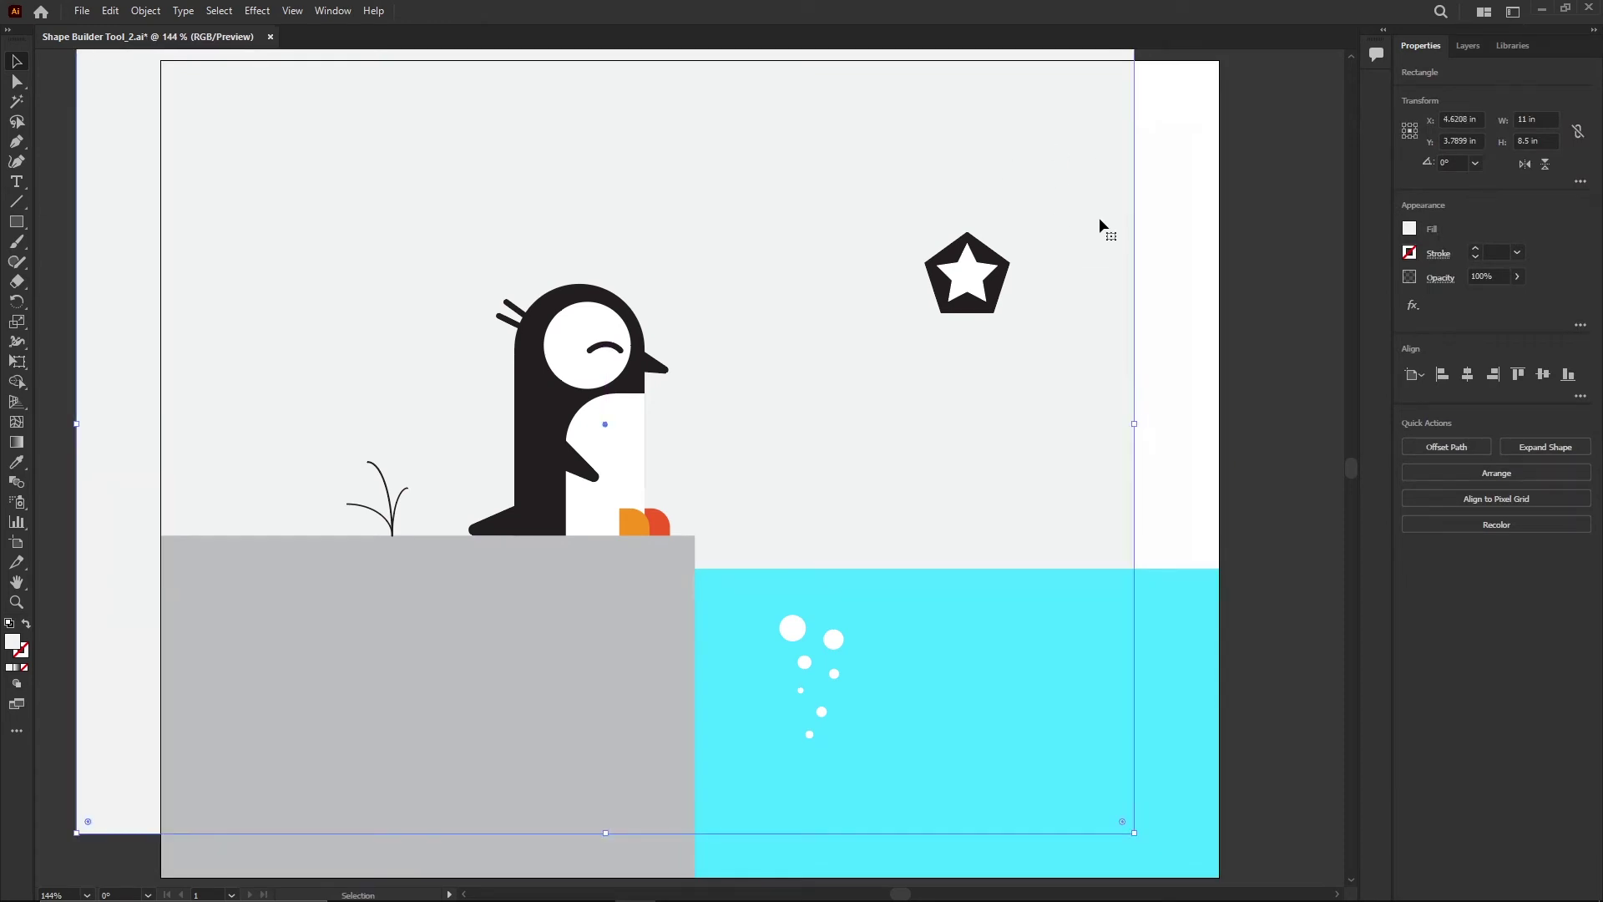
key(ctrl+z)
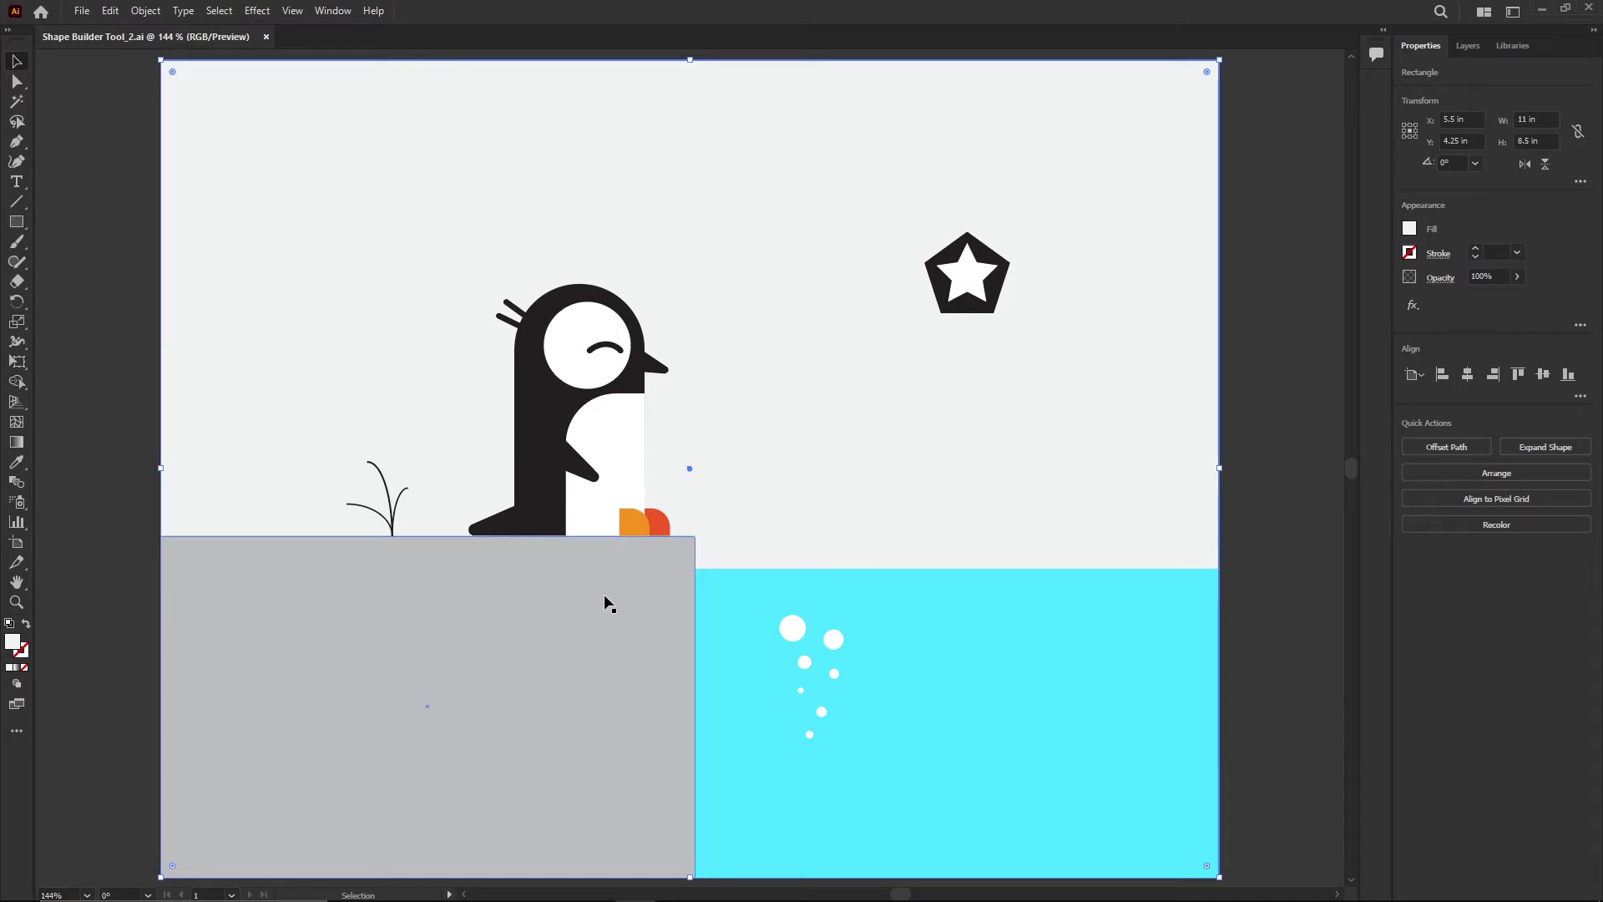
click(1467, 48)
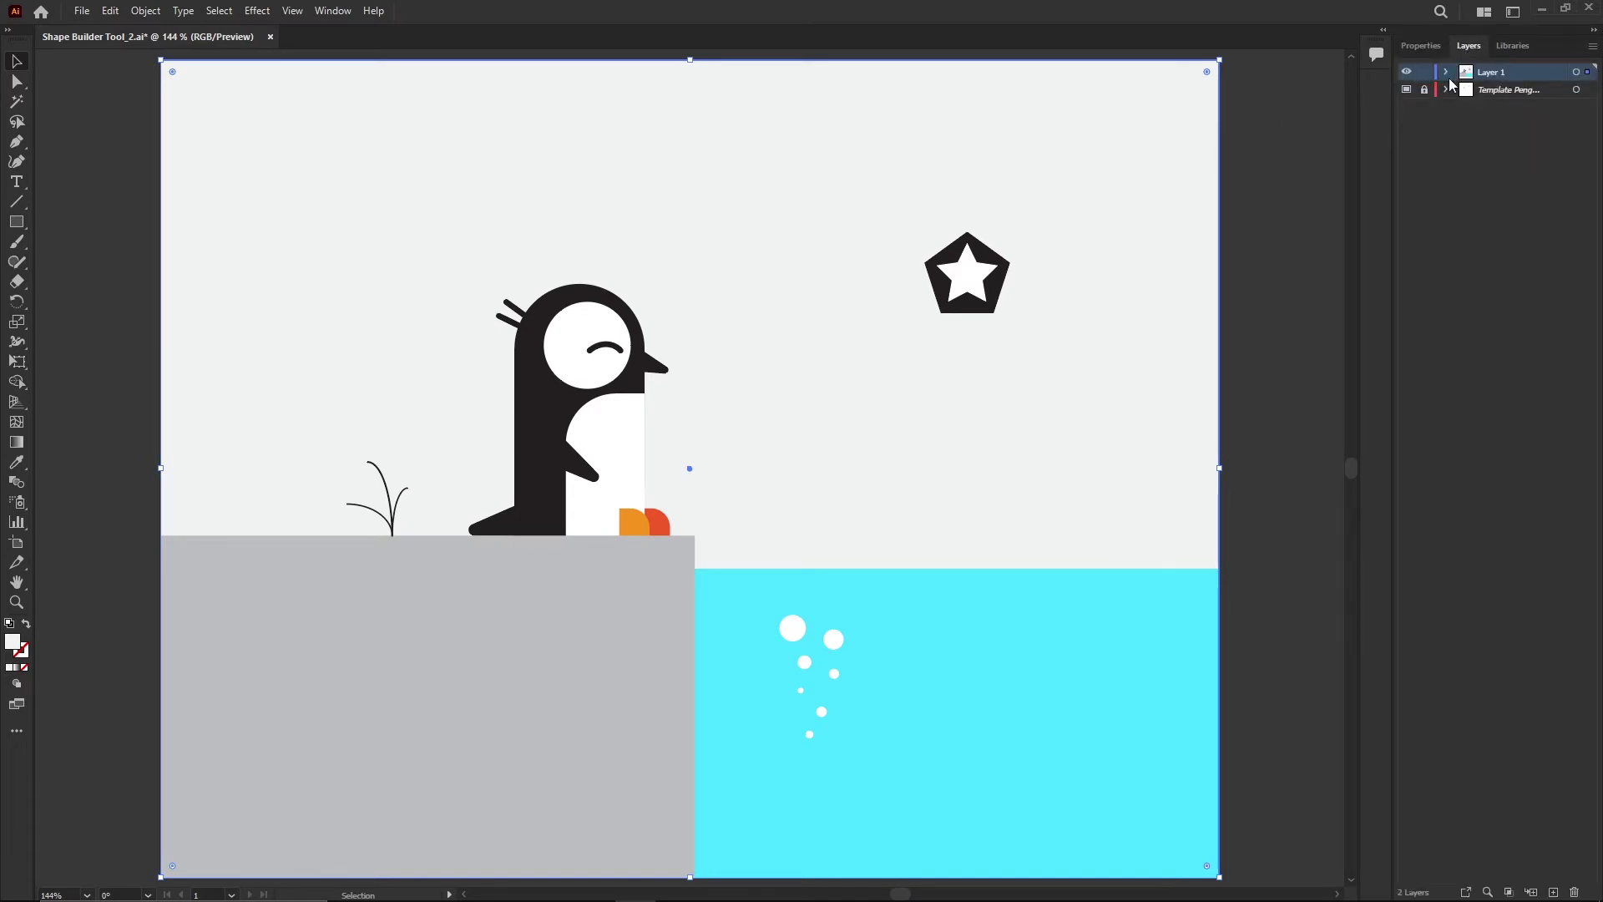
Step: Add a new layer and name it BG
click(1552, 891)
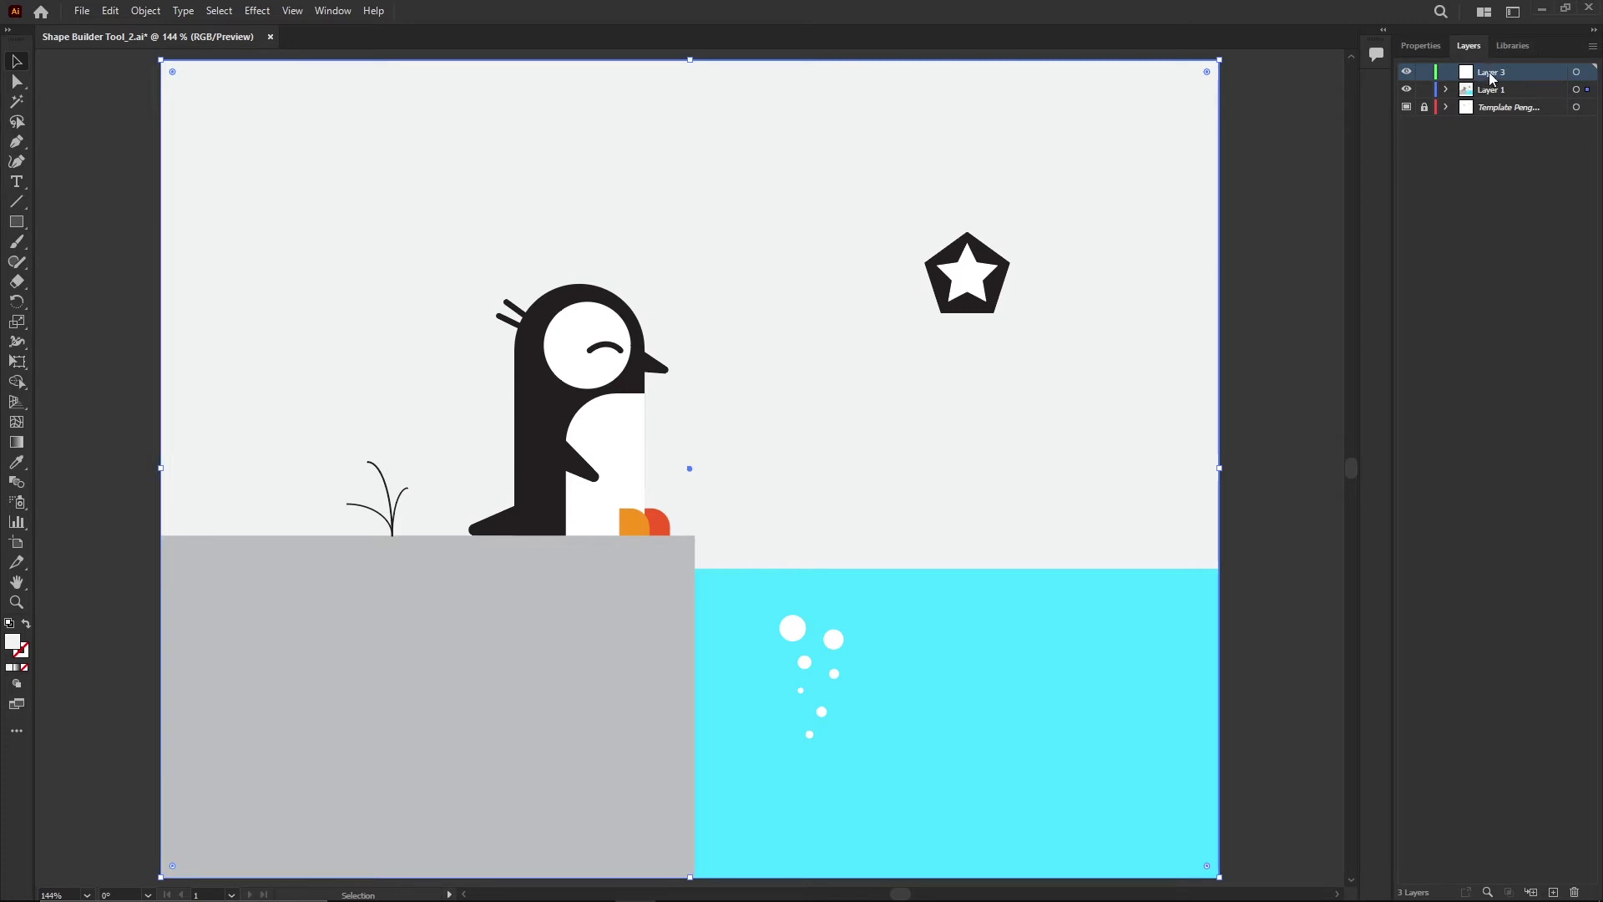
double_click(1491, 73)
text(BG)
click(1490, 180)
Step: Rename Layer 1 to 'My Drawing' and make BG the active layer
double_click(1492, 89)
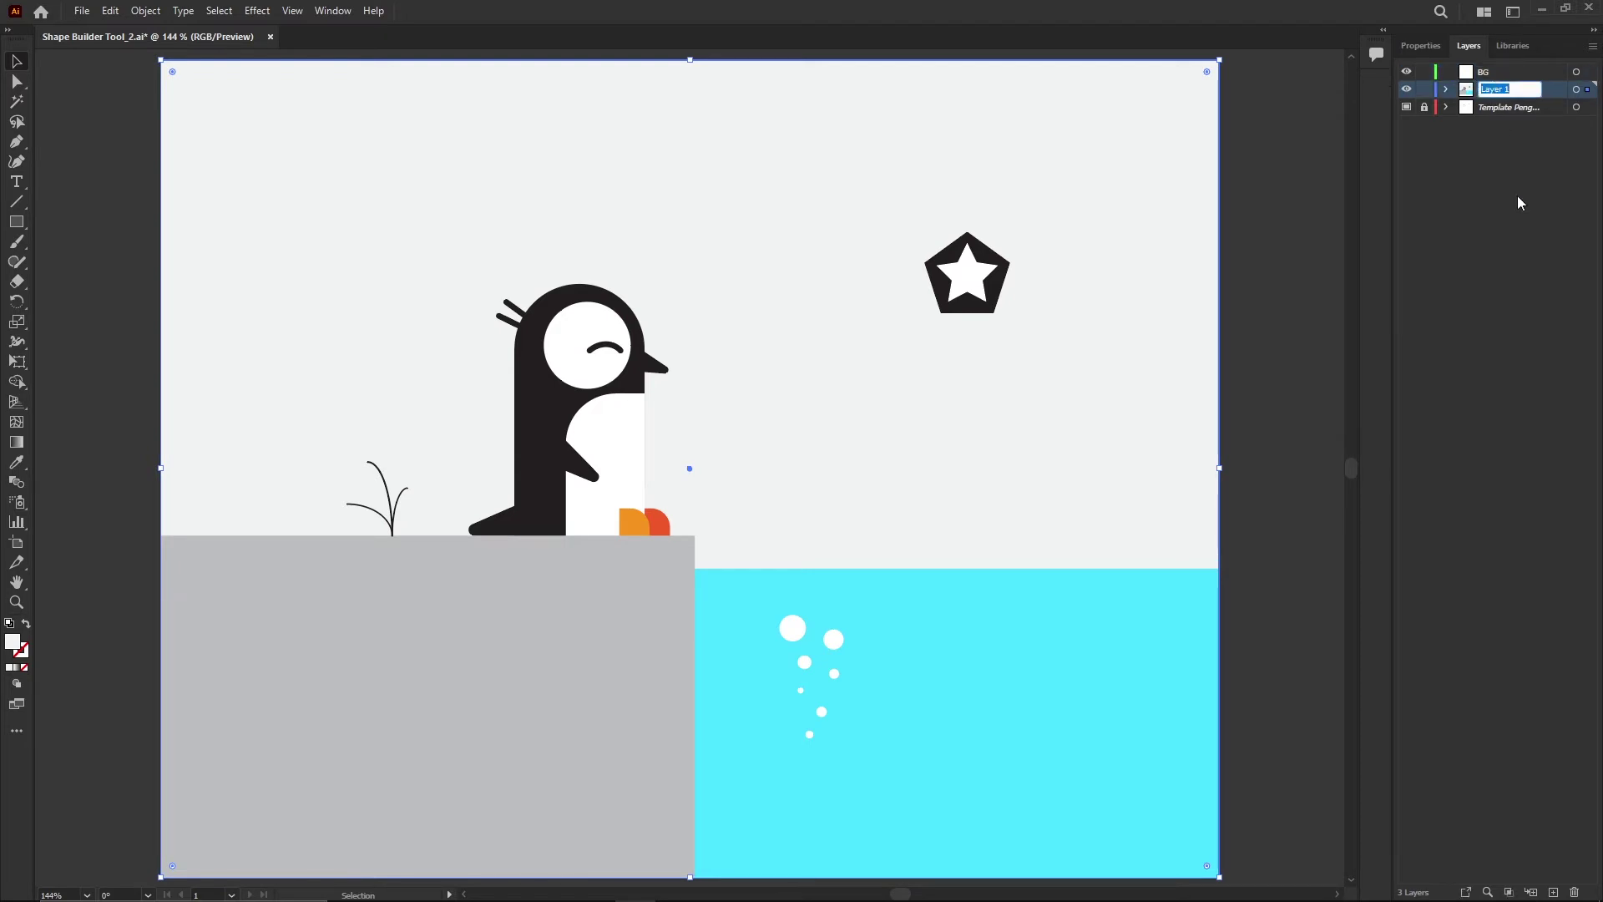
text(My Drawing)
key(Return)
click(1507, 73)
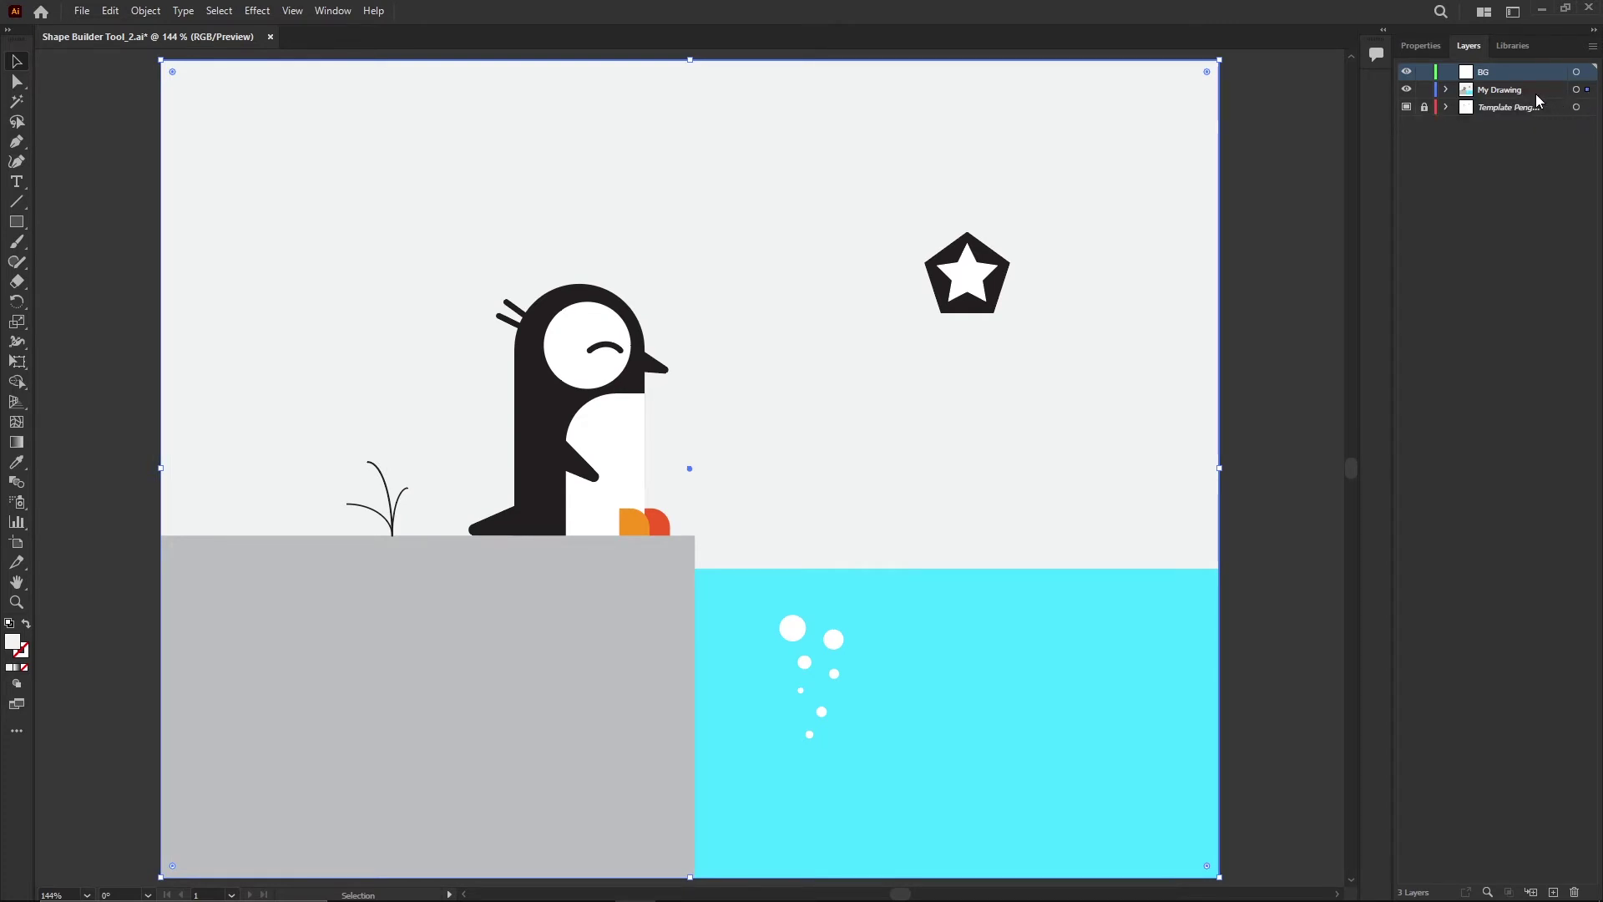
Step: Move the background rectangle onto the BG layer and drag BG below My Drawing
shift+click(1587, 74)
drag(1588, 77, 1588, 78)
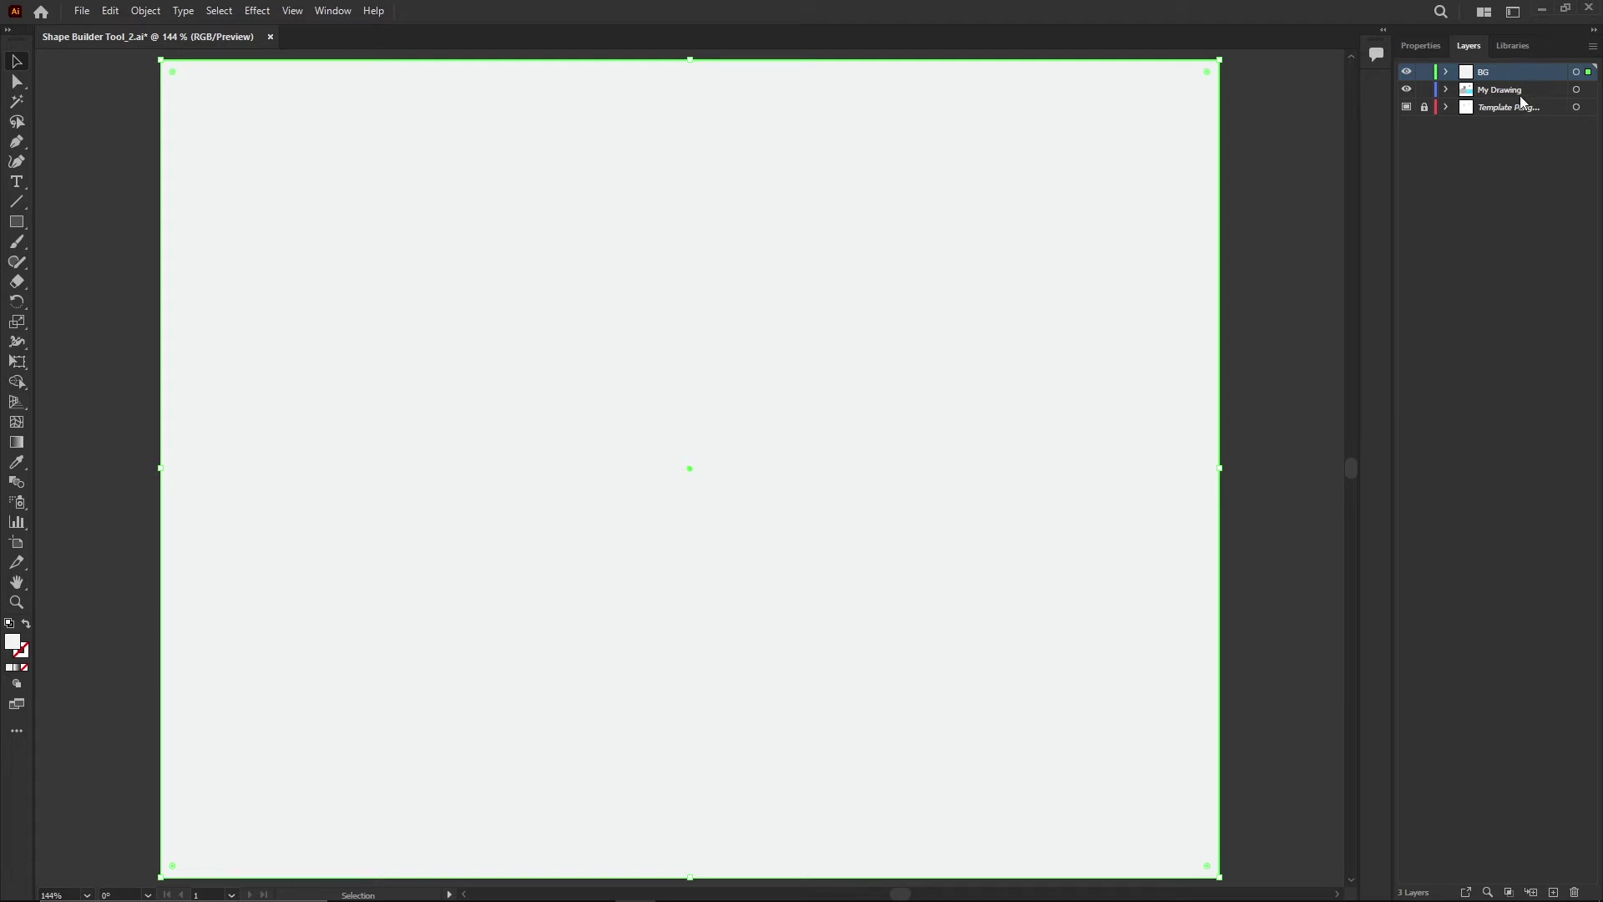
mouse_move(1521, 72)
mouse_down()
mouse_move(1514, 121)
mouse_move(1514, 88)
mouse_move(1513, 103)
mouse_up()
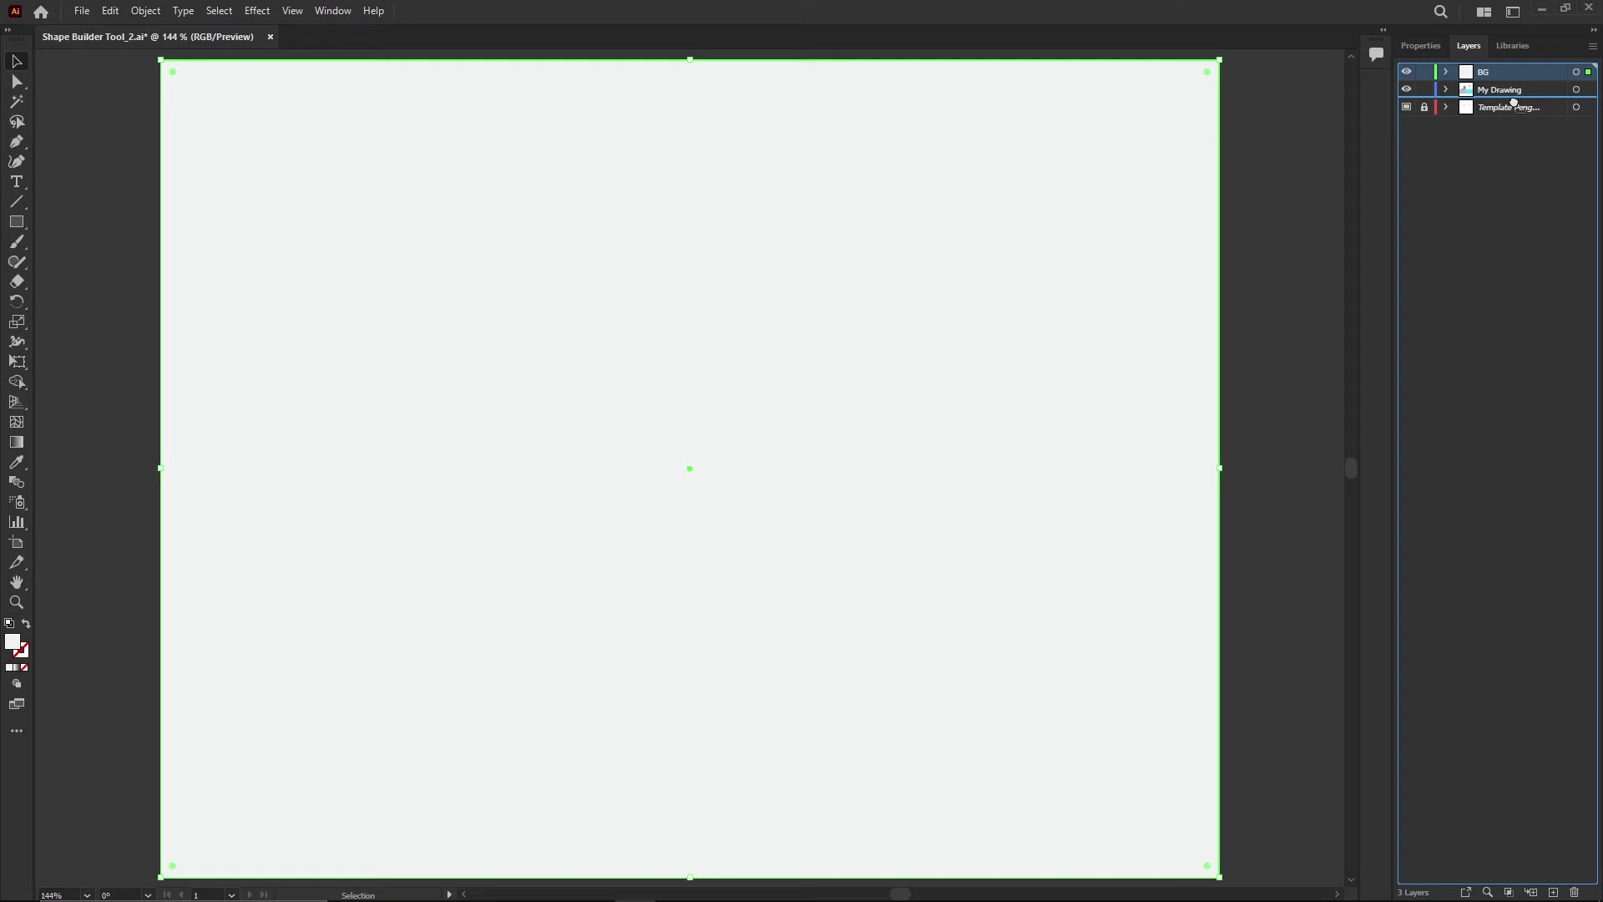
drag(1513, 102, 1517, 109)
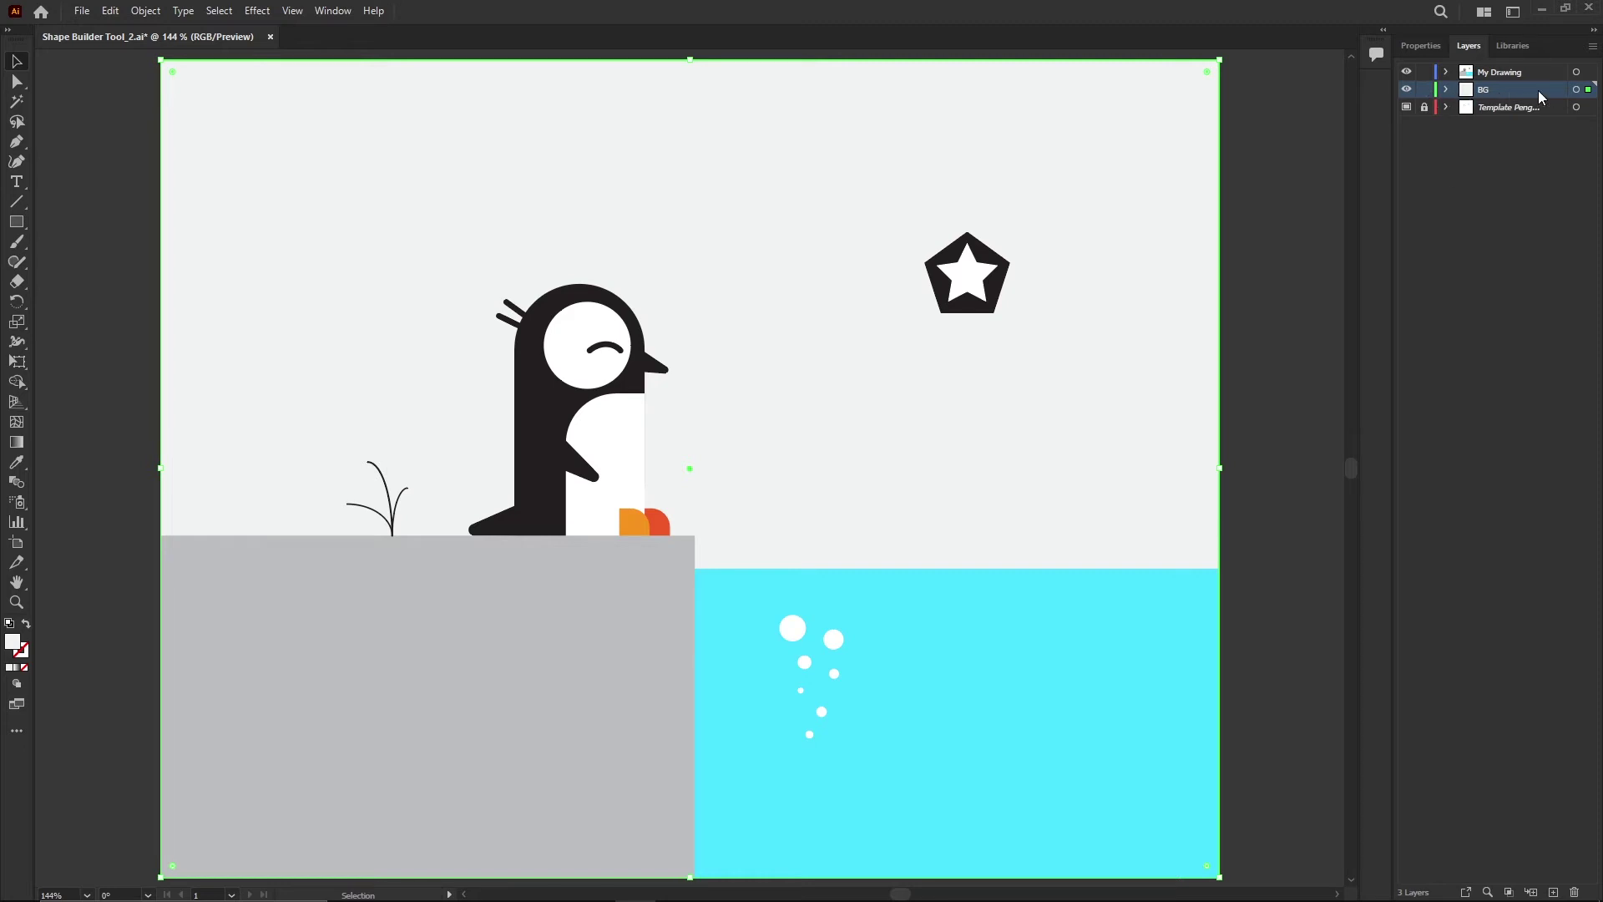
Step: Check the BG layer's content by toggling its visibility, then lock the BG and template layers
click(1406, 90)
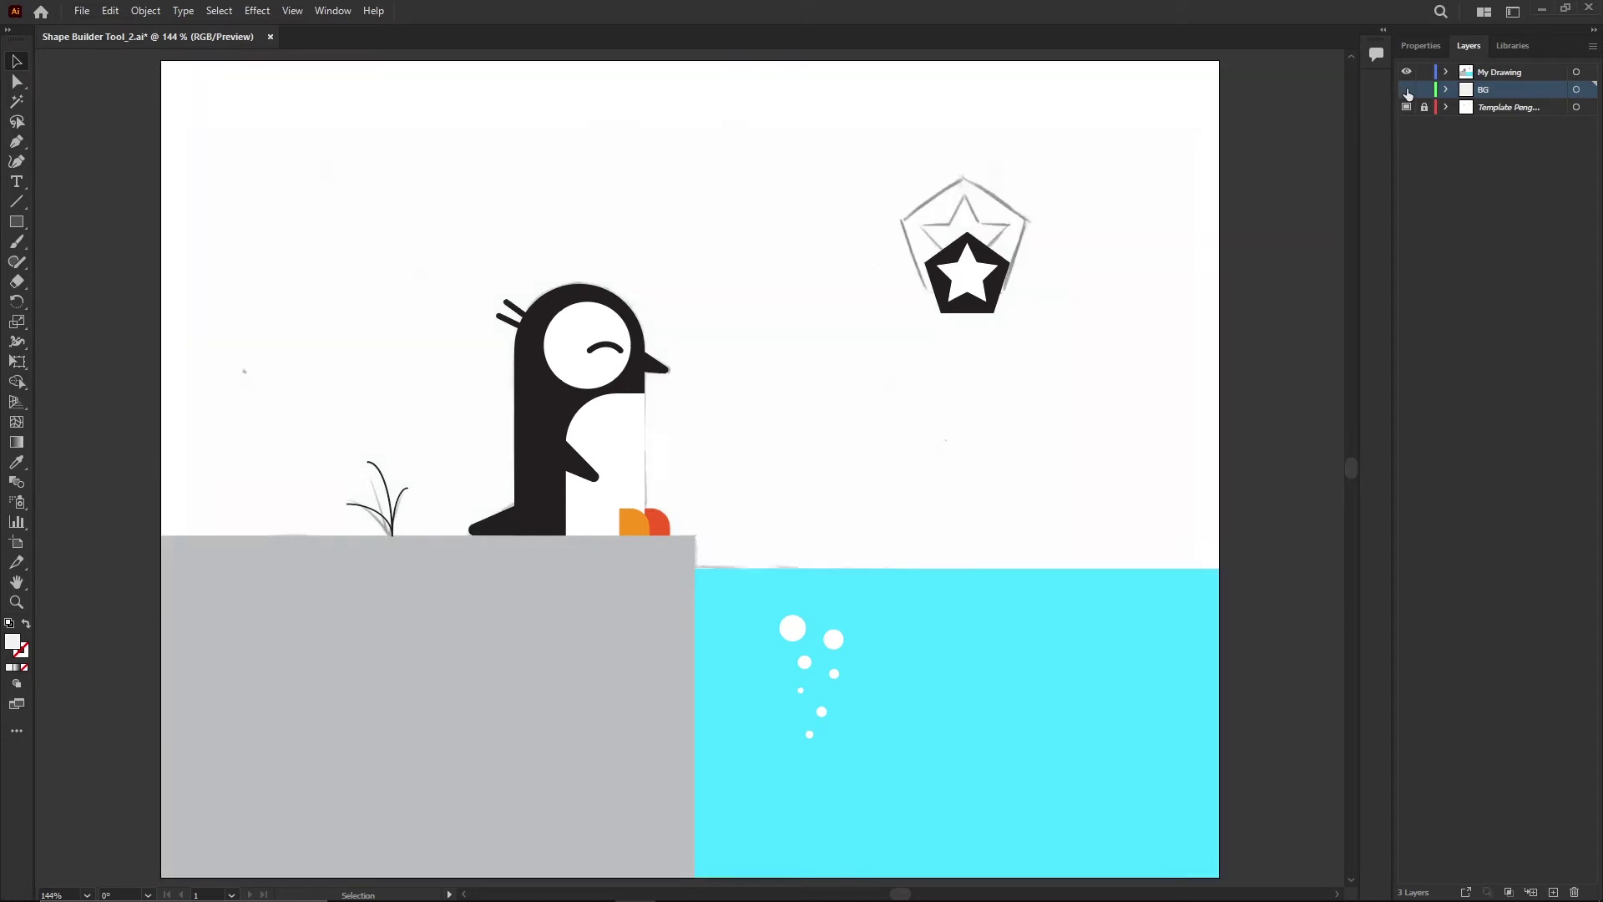
click(1406, 89)
click(1406, 89)
click(1405, 89)
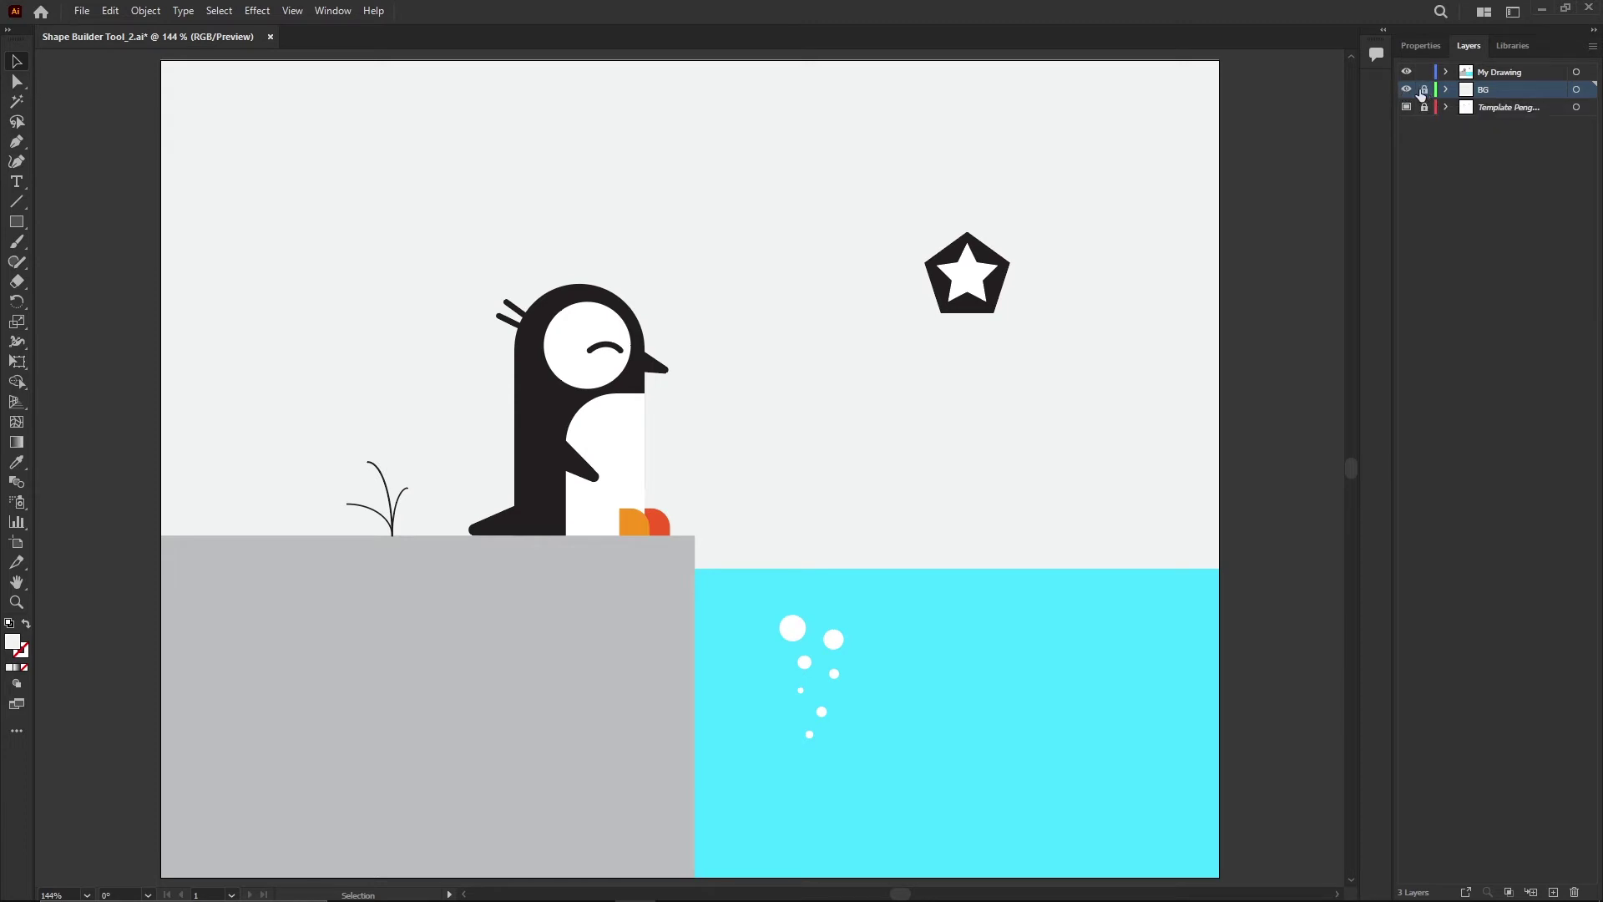
click(1424, 90)
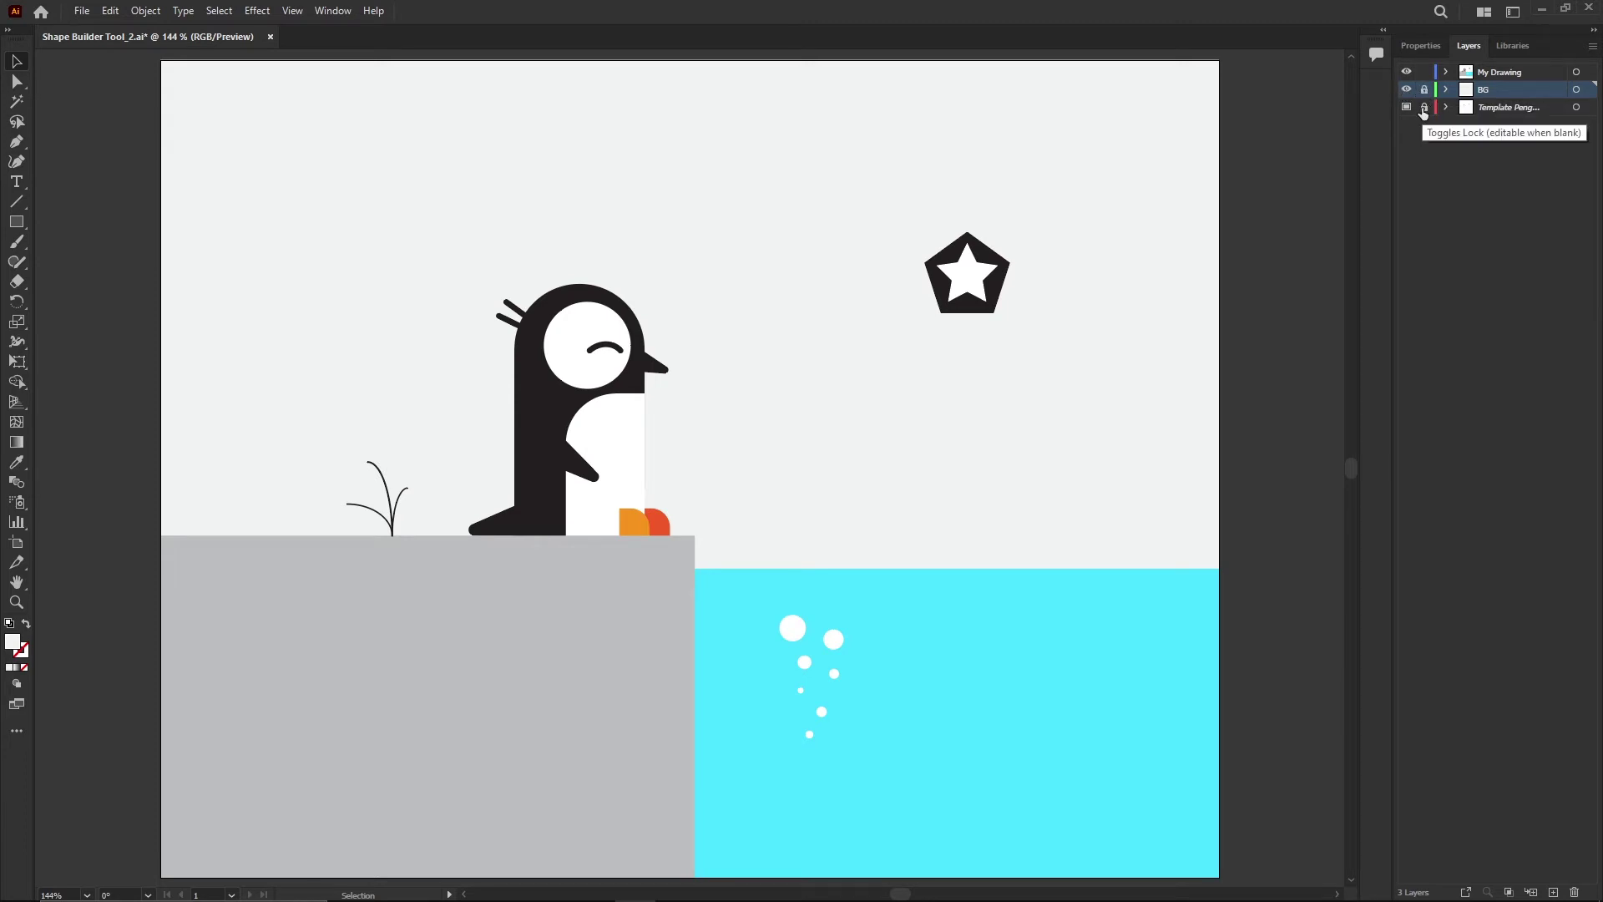
click(1424, 109)
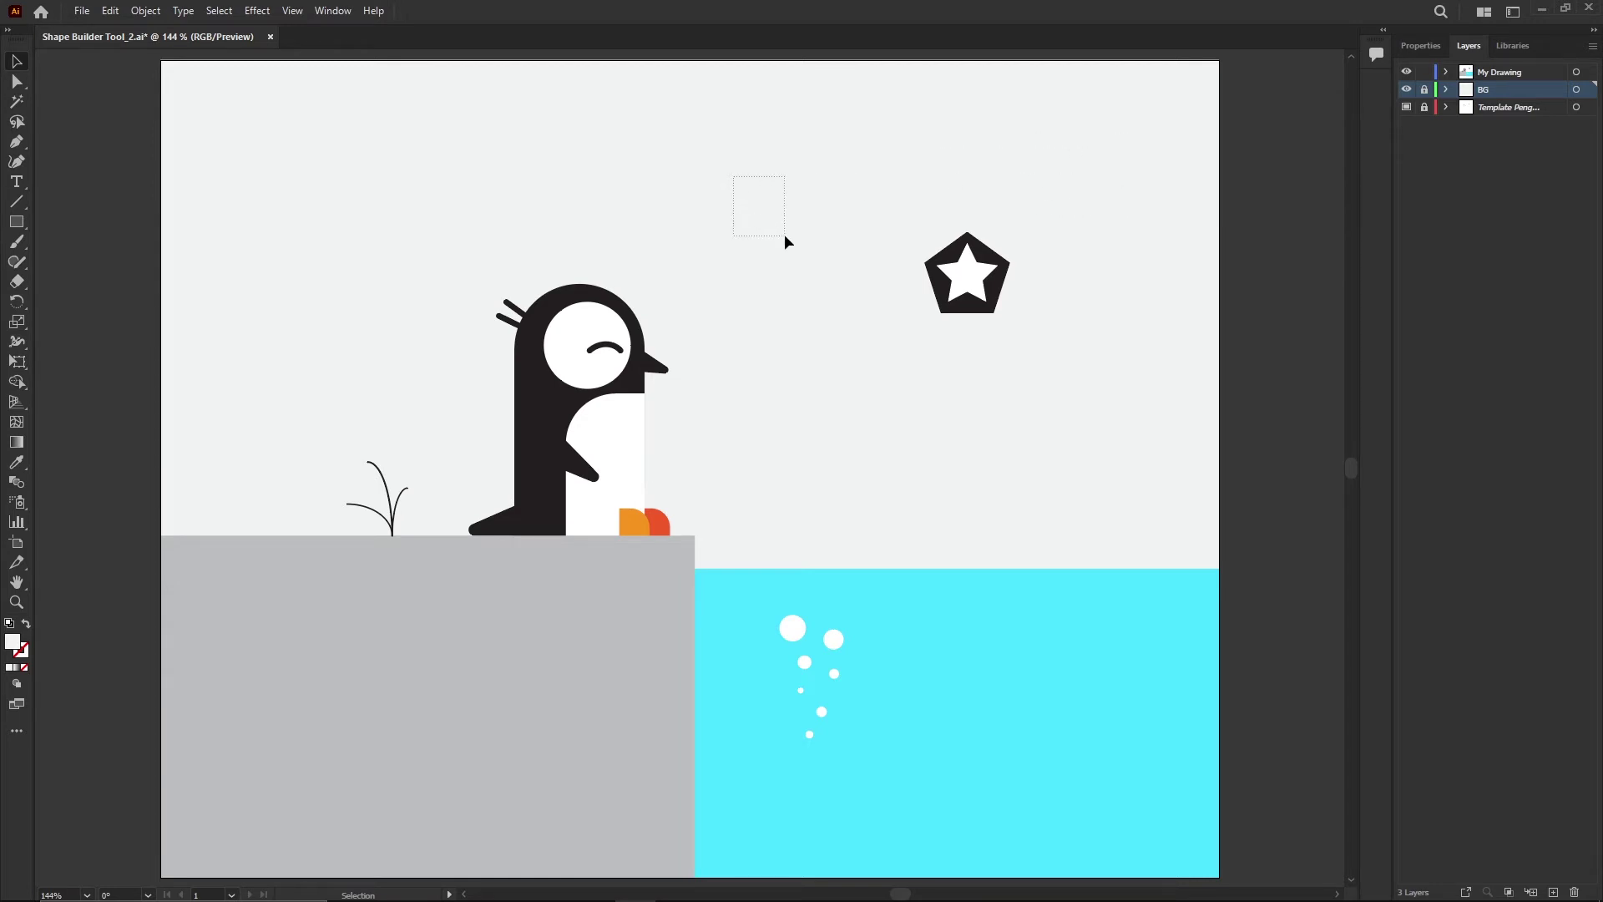
Step: Make My Drawing the active layer and select the penguin's closed-eye stroke in Properties
drag(785, 237, 787, 236)
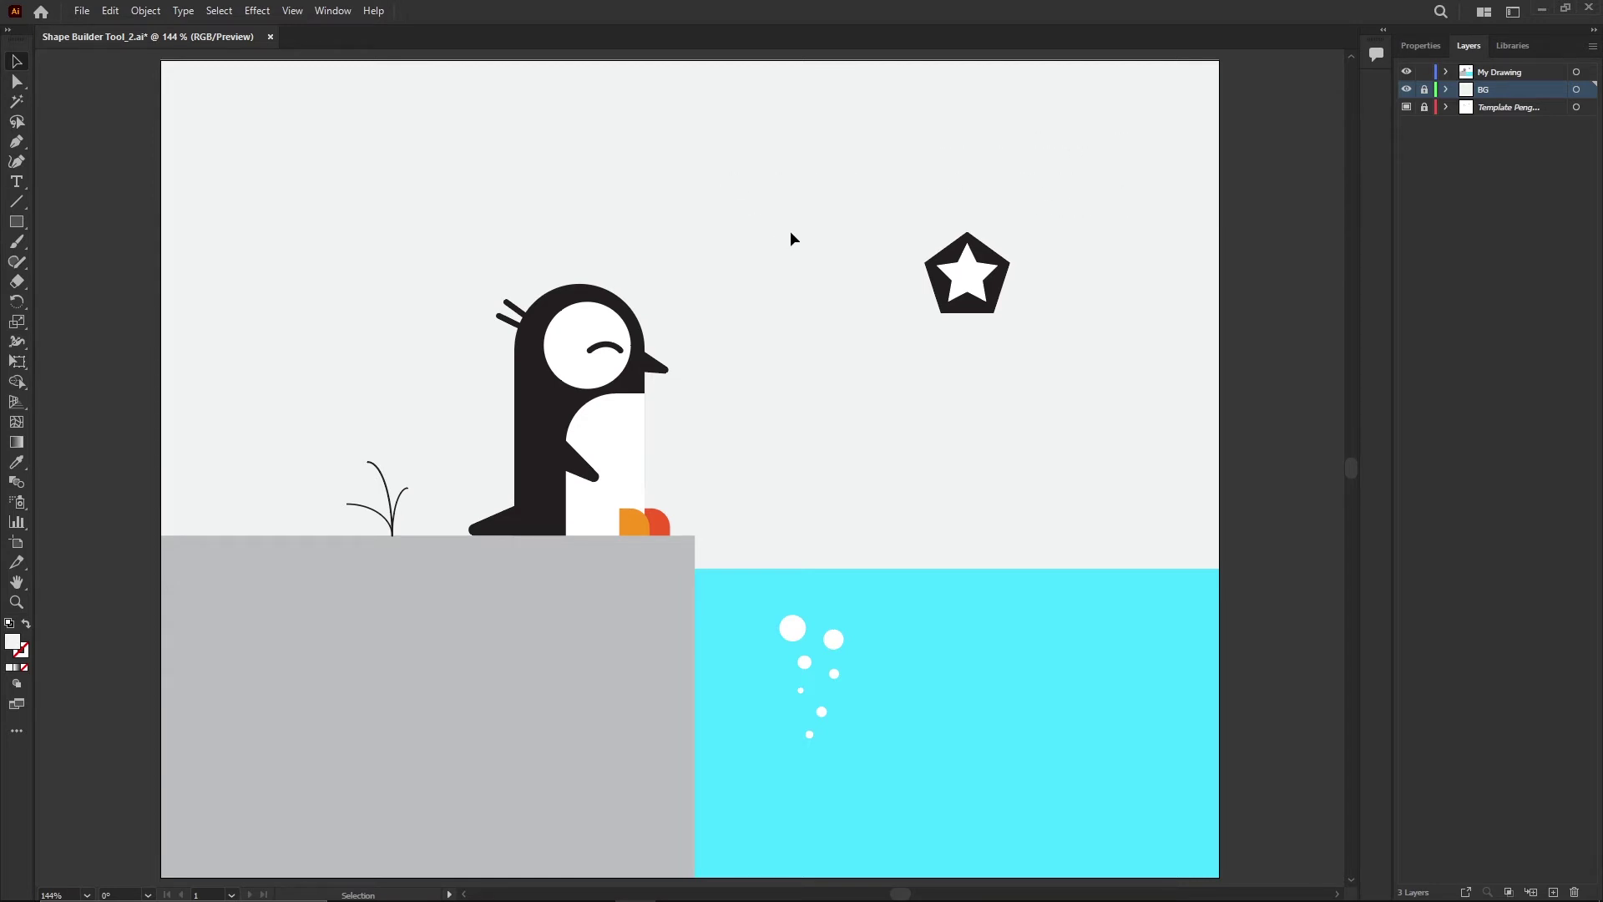
click(1500, 74)
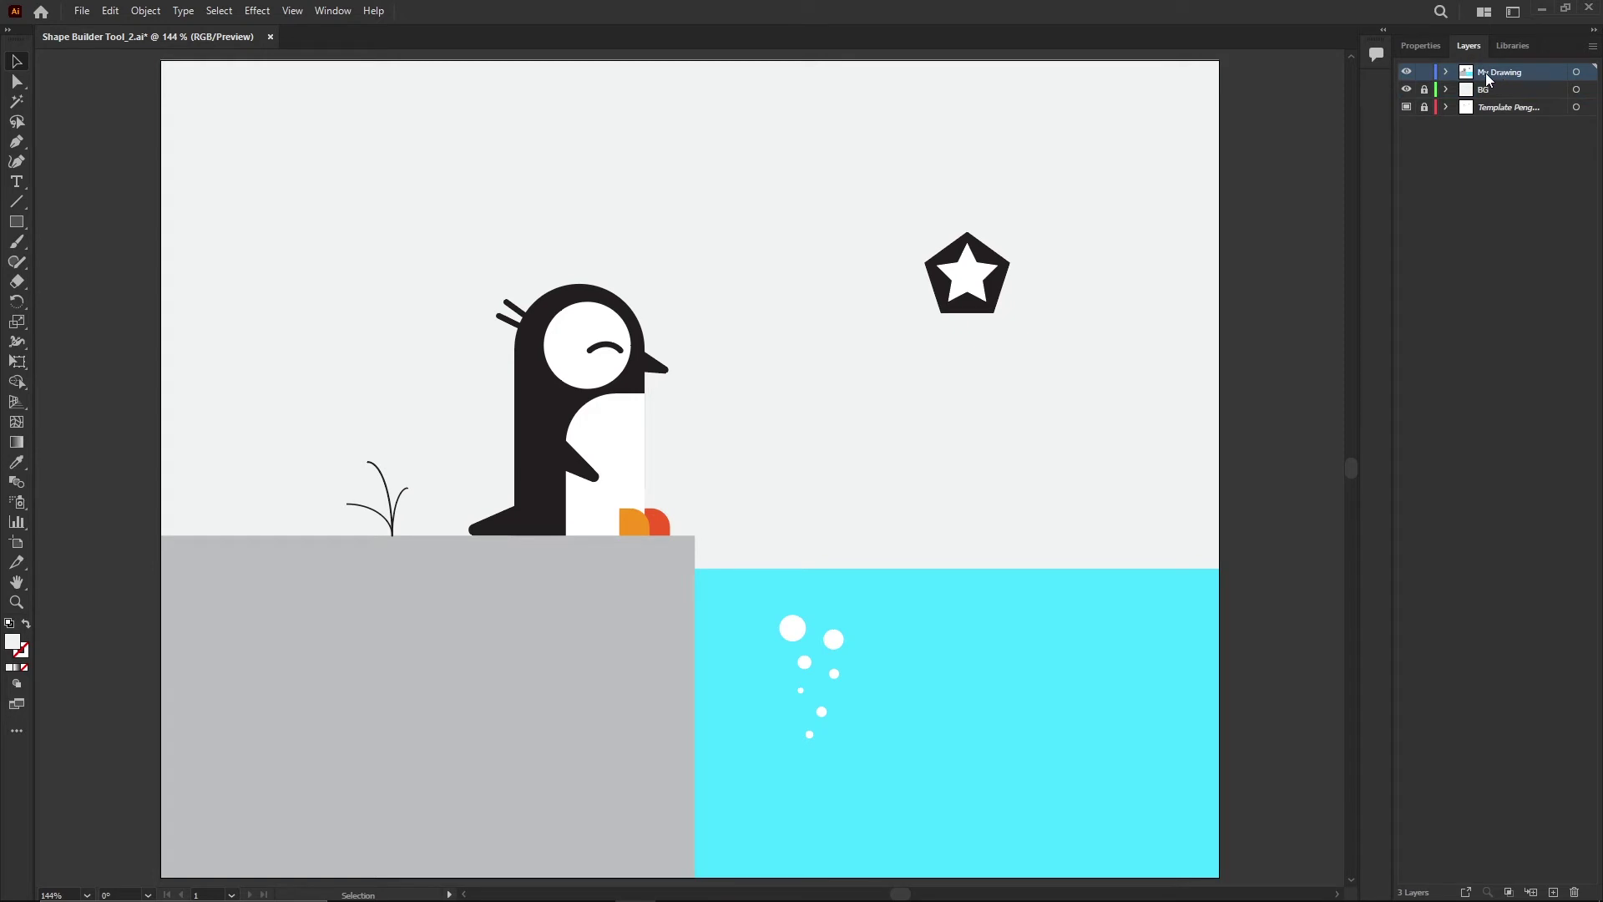
click(1414, 44)
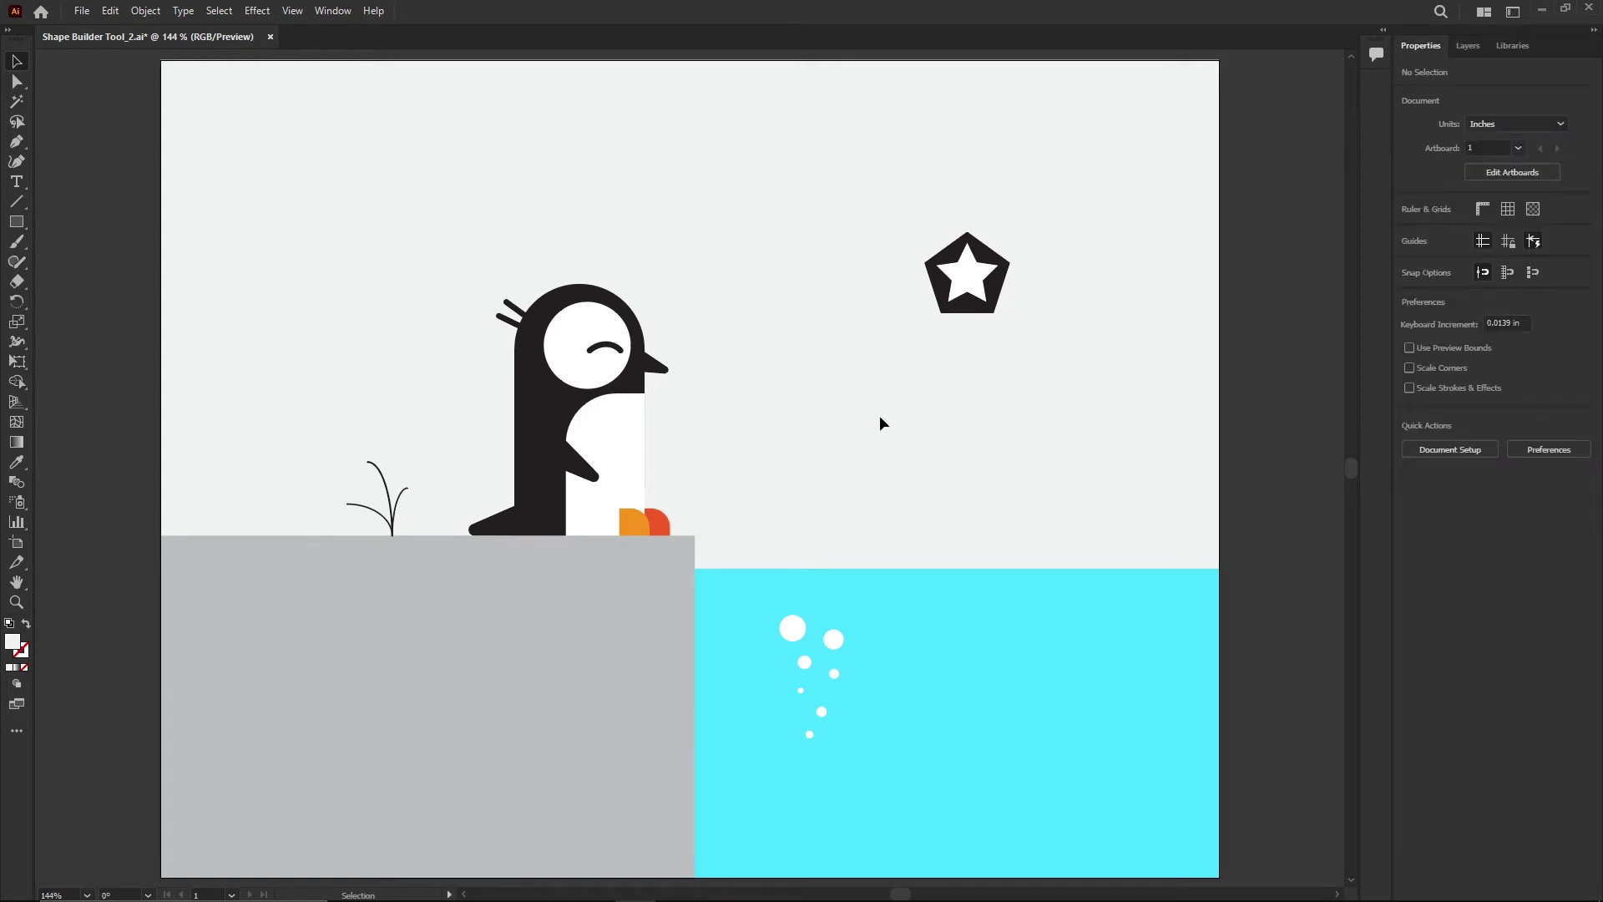
click(607, 349)
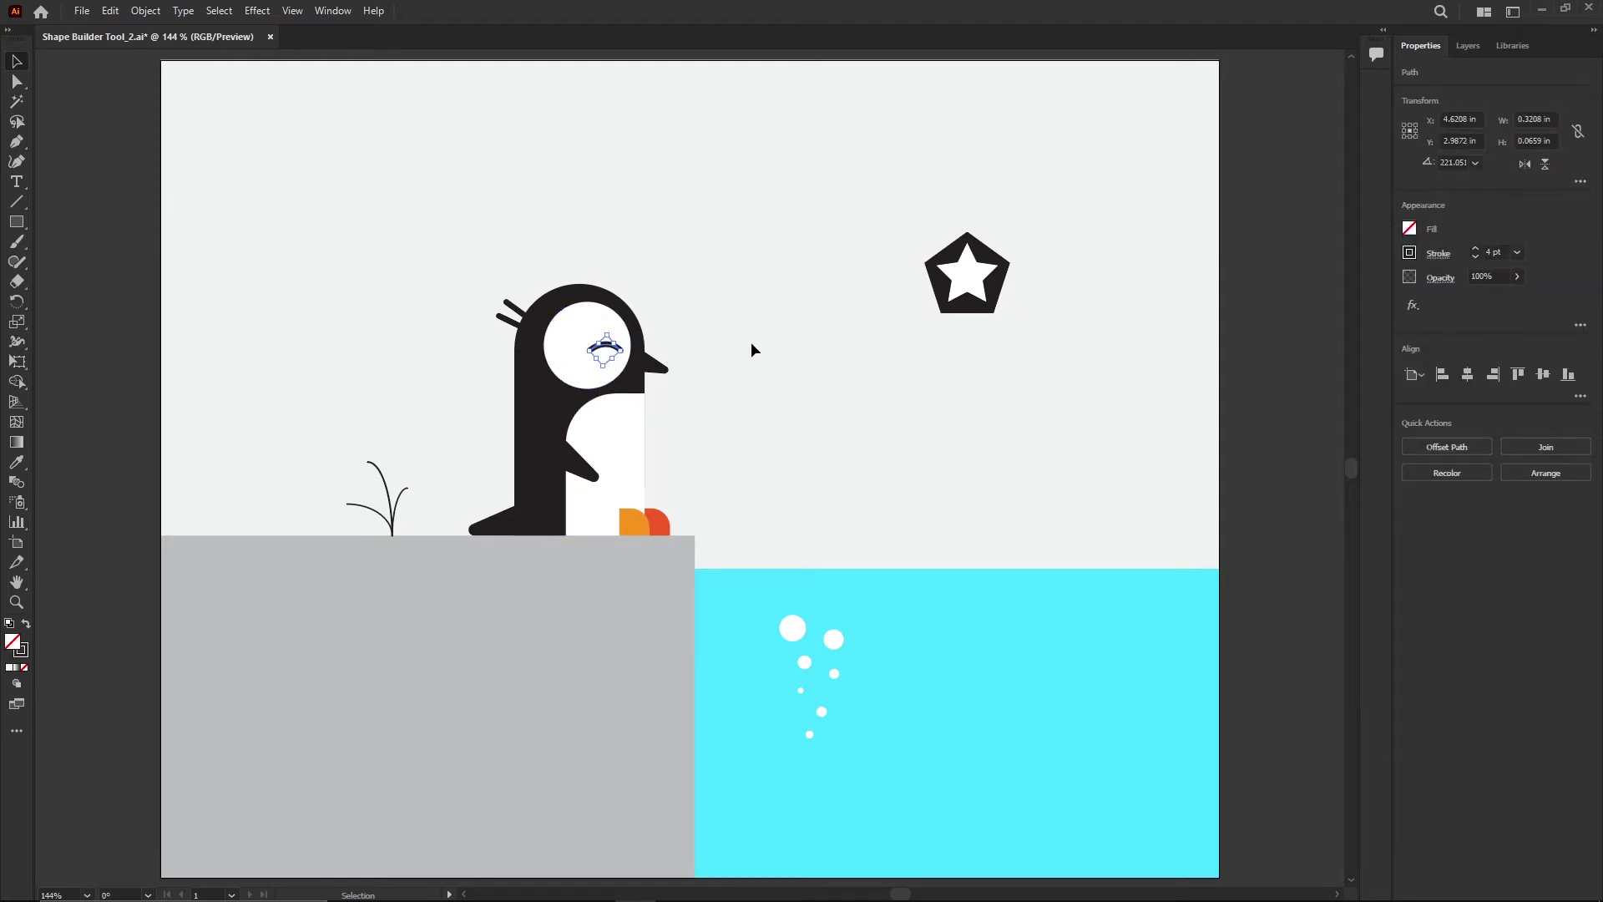
Step: Draw a small circle above the penguin with the Ellipse tool
click(788, 368)
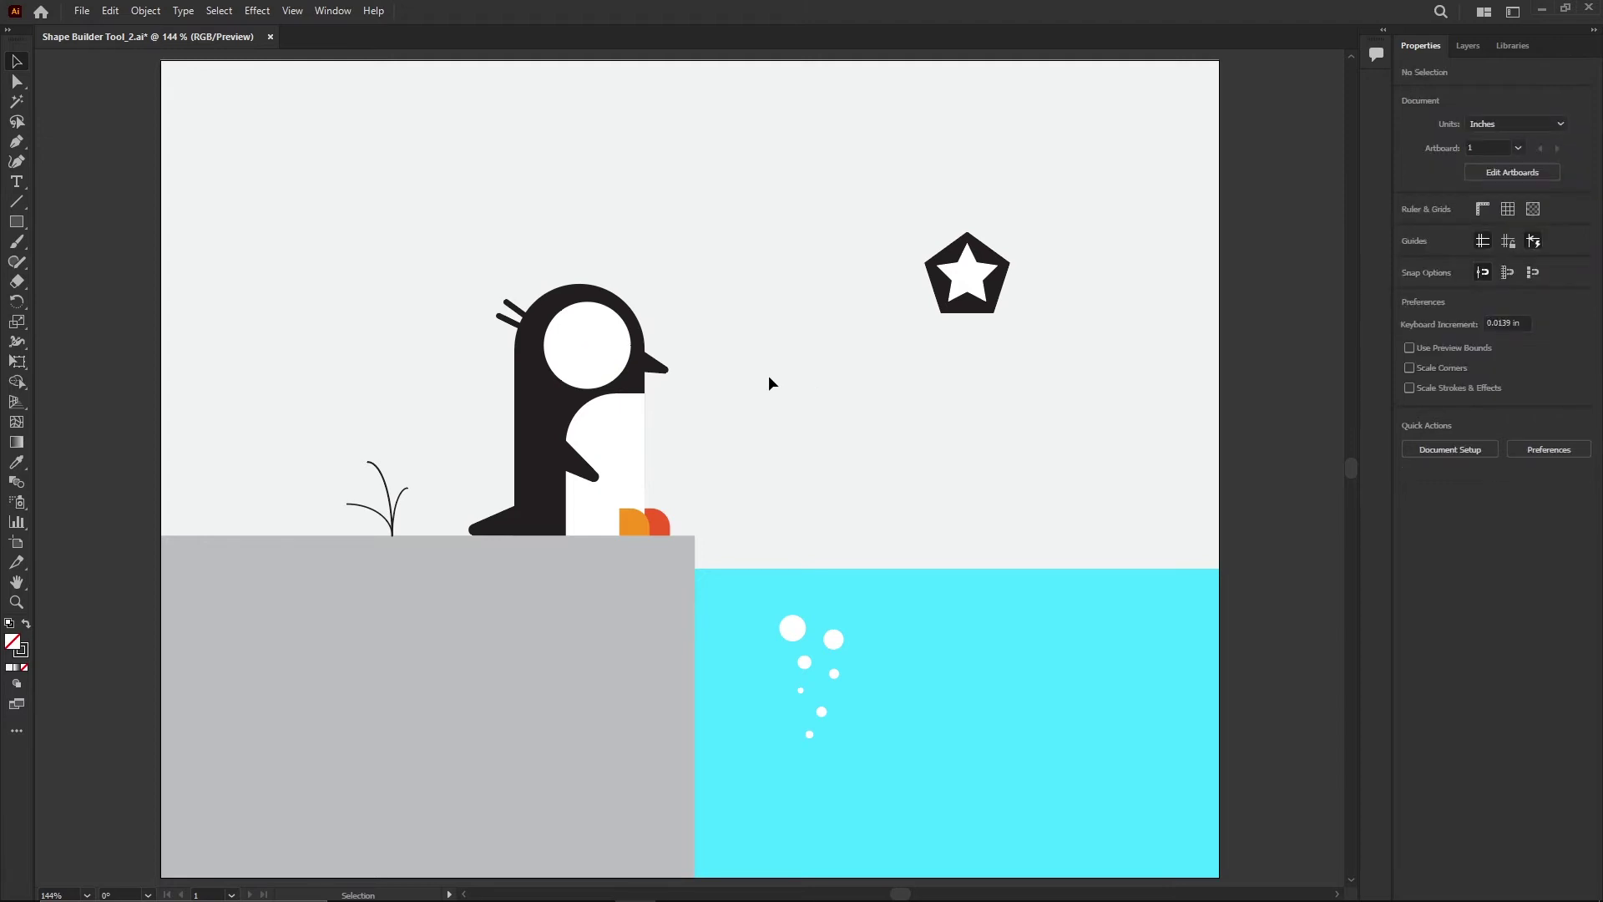
click(15, 222)
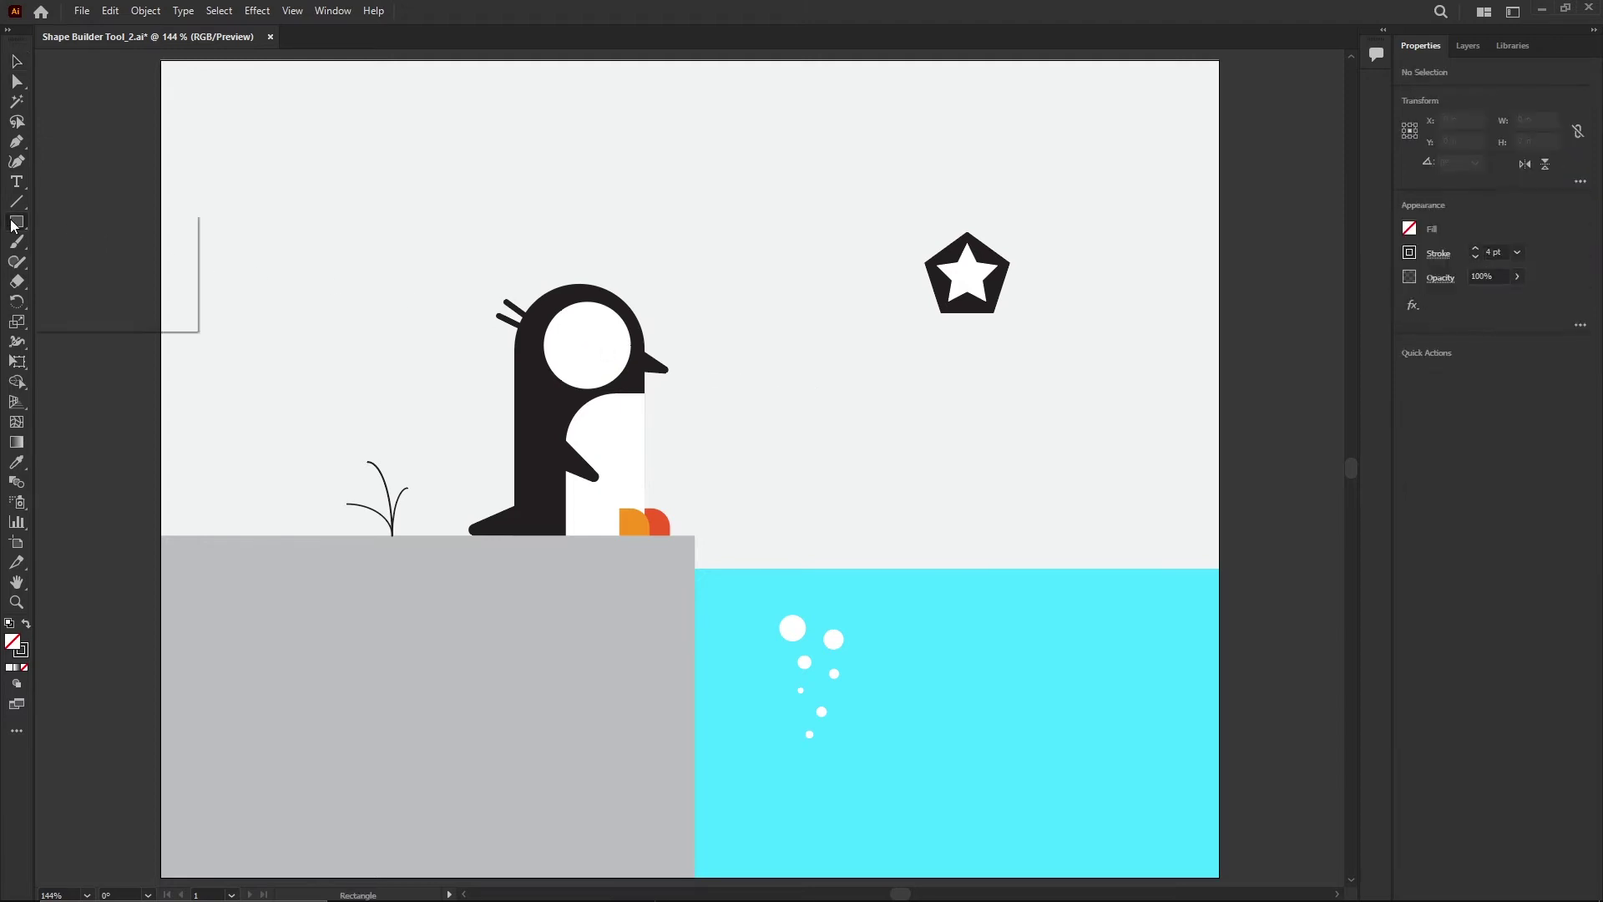
click(115, 262)
drag(763, 182, 814, 231)
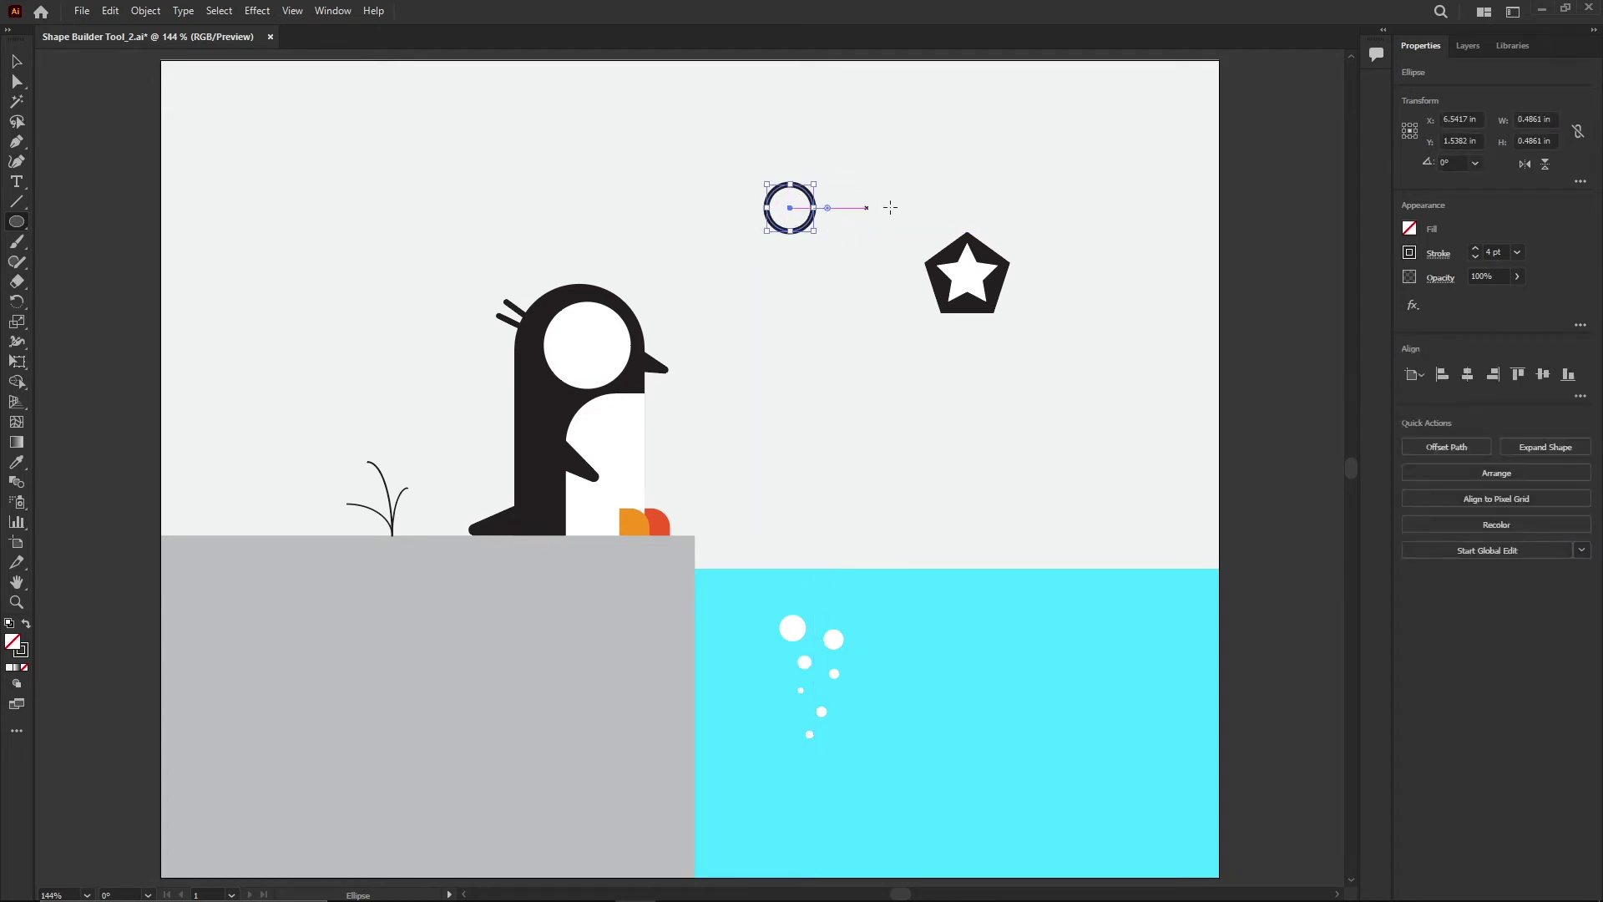
Step: Fill the circle black, set its stroke to none, and zoom in on it
click(1410, 229)
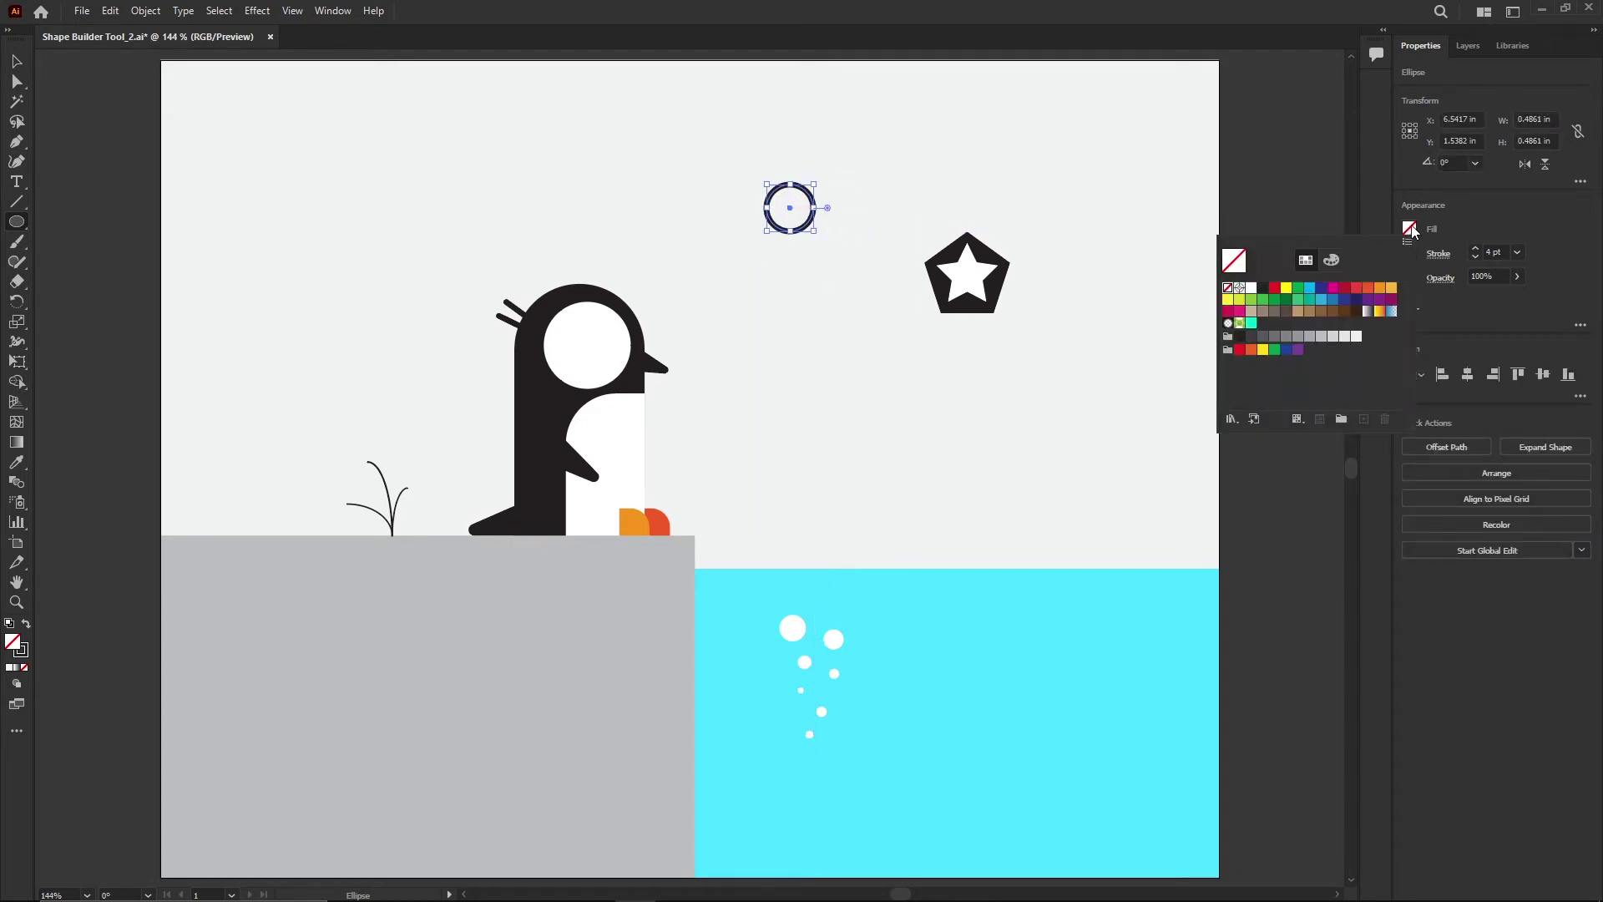
click(1263, 287)
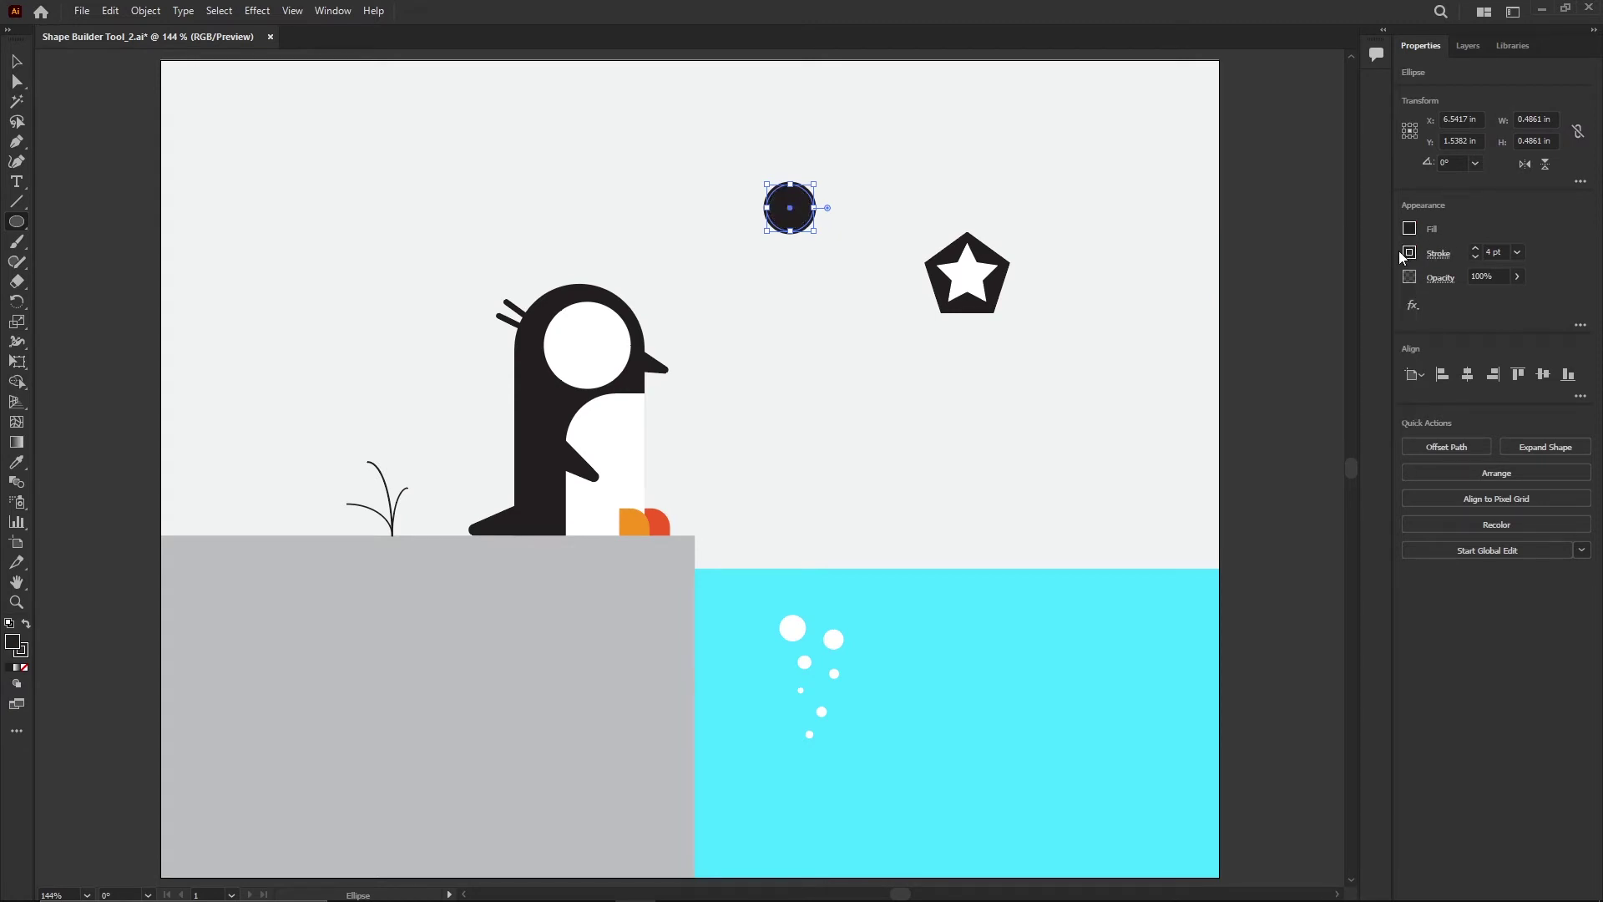
click(1409, 252)
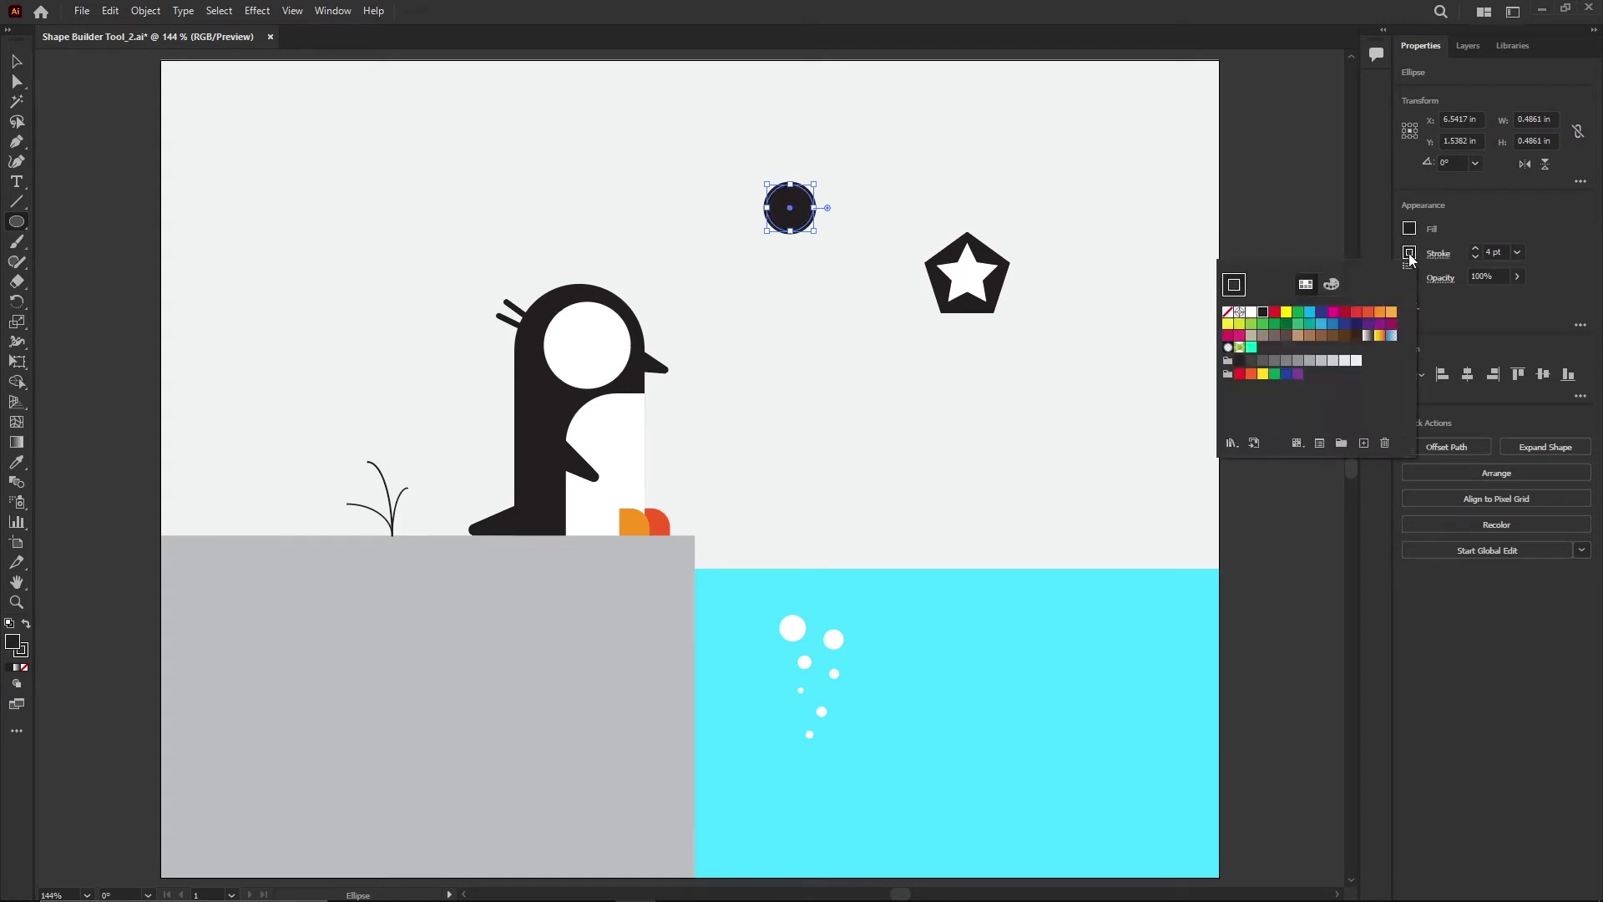
click(1228, 311)
click(1482, 225)
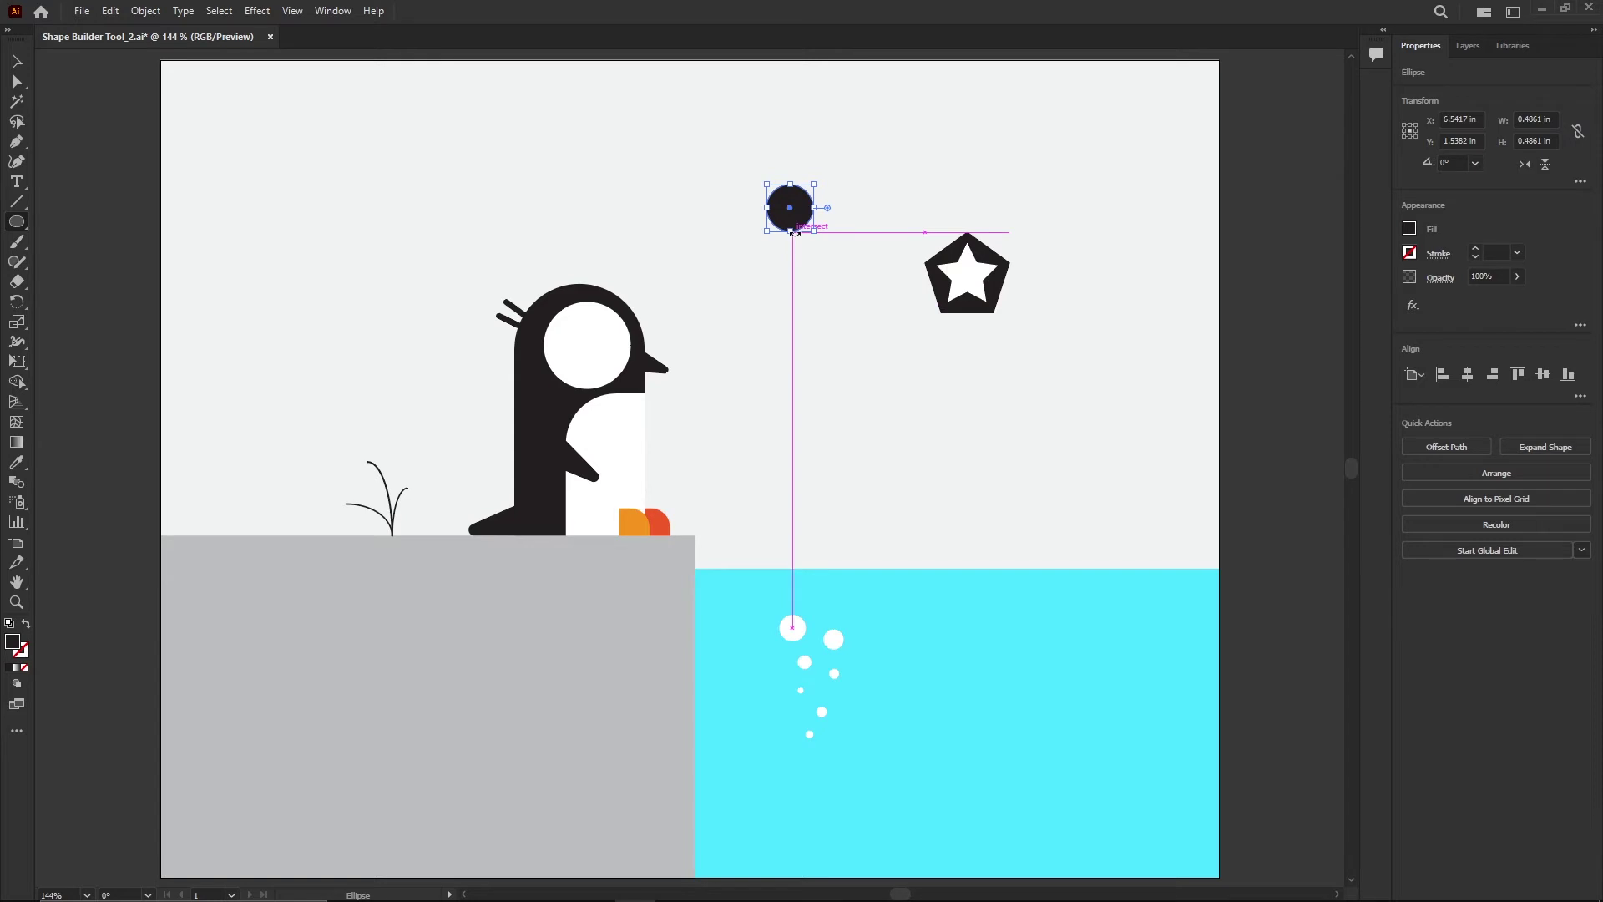
scroll(793, 232, up, 5)
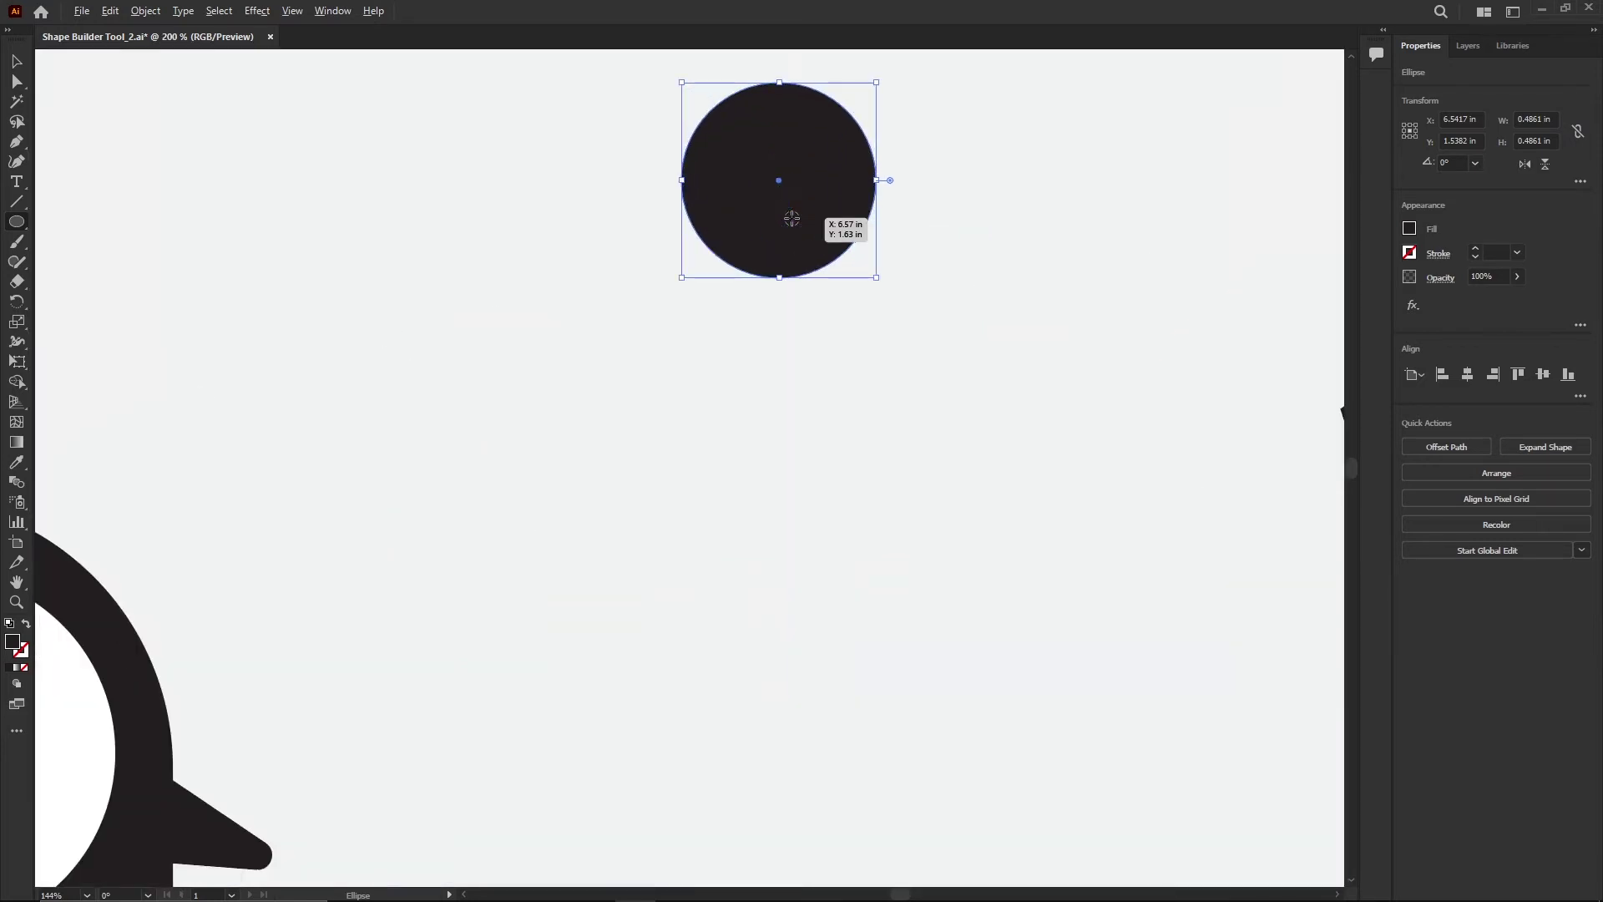
scroll(791, 215, down, 3)
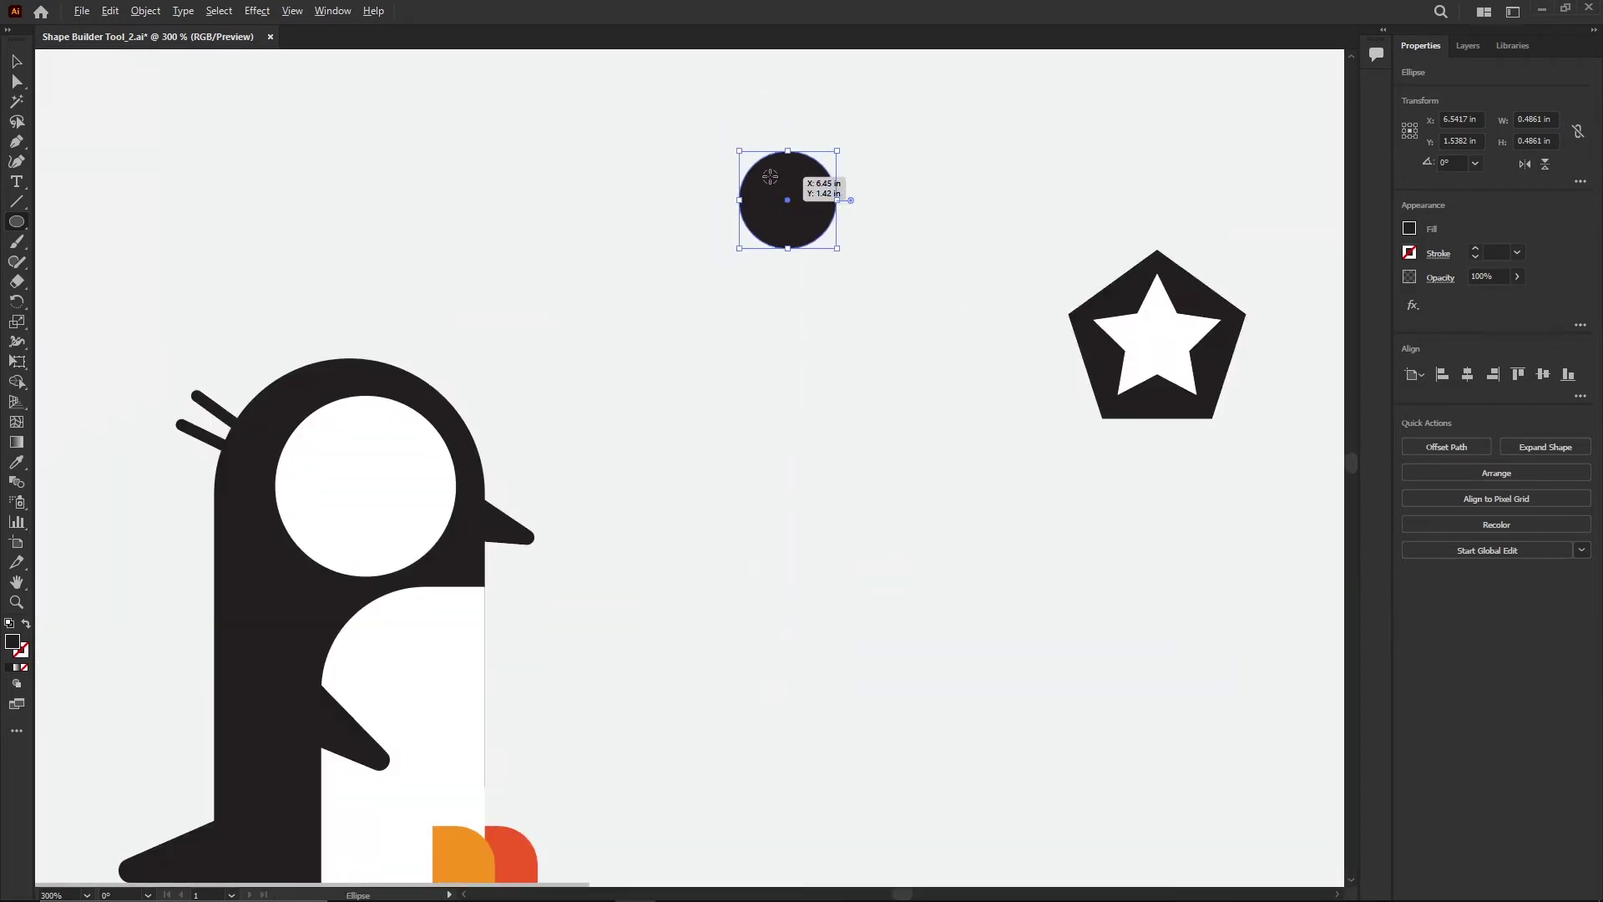
scroll(761, 132, up, 2)
scroll(762, 129, down, 1)
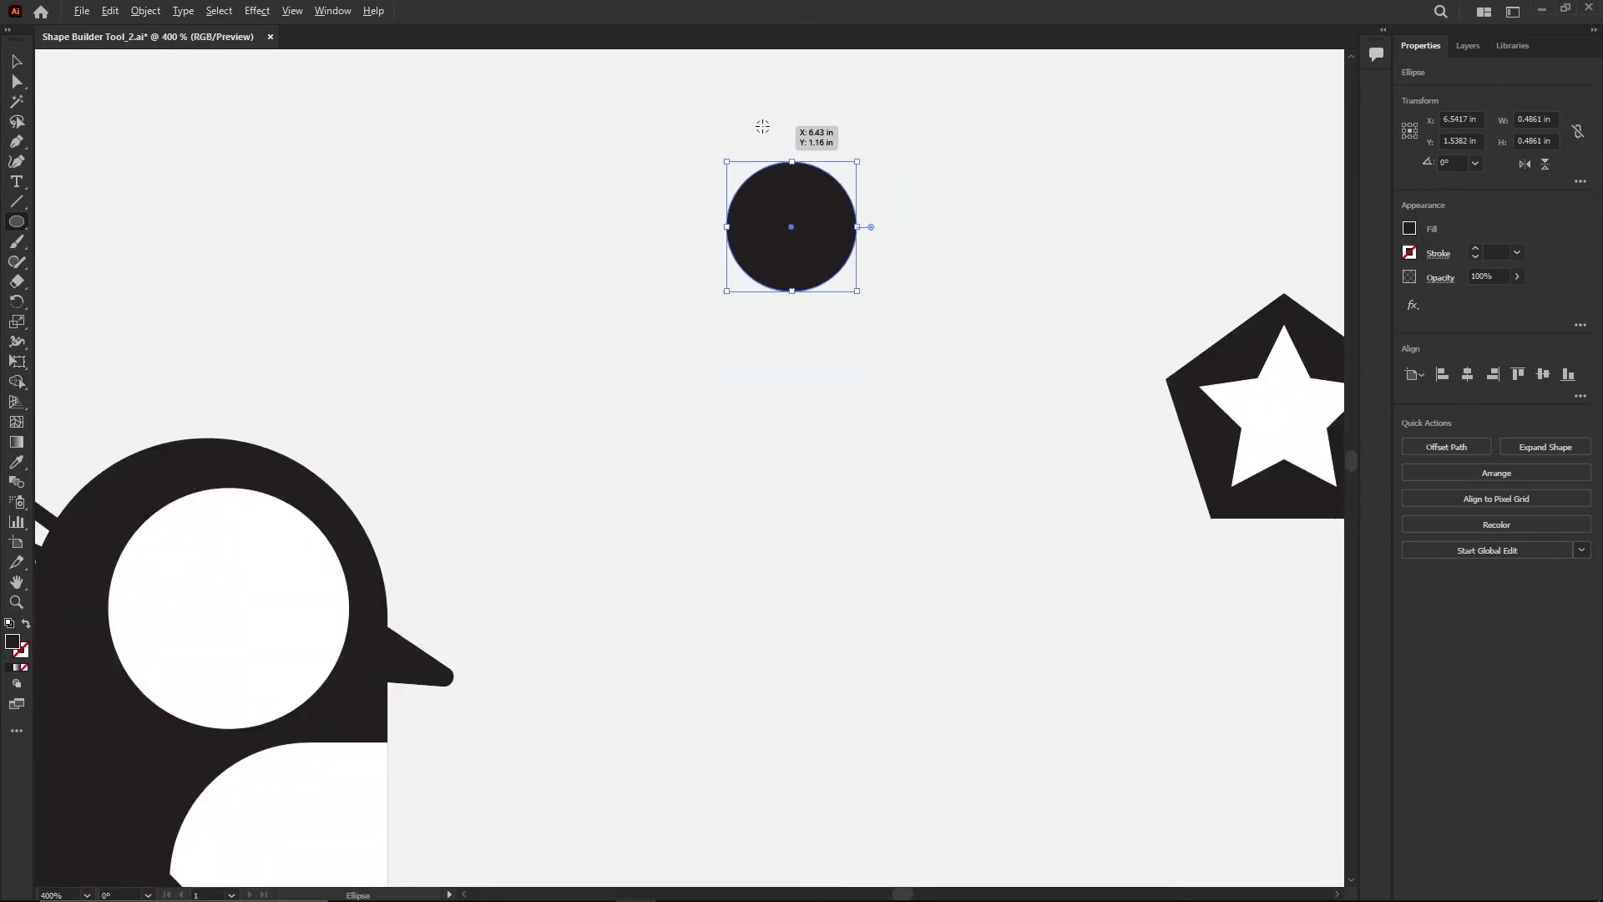
Step: Draw a smaller cyan circle and move it over the black circle's top-left
drag(834, 333, 899, 398)
click(1409, 229)
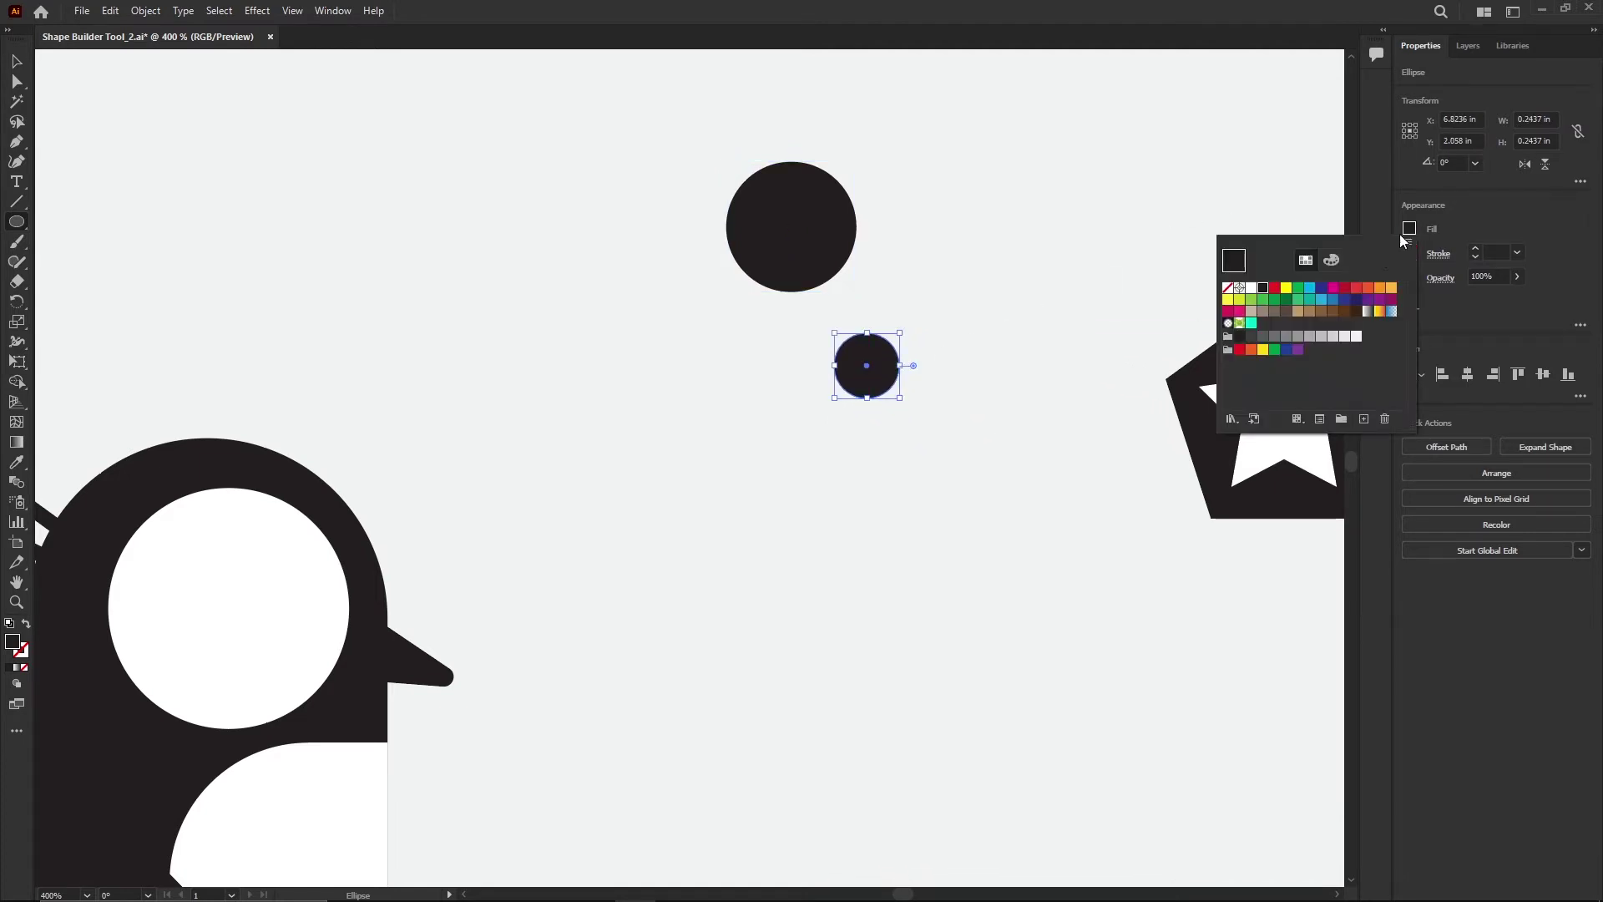
click(1309, 287)
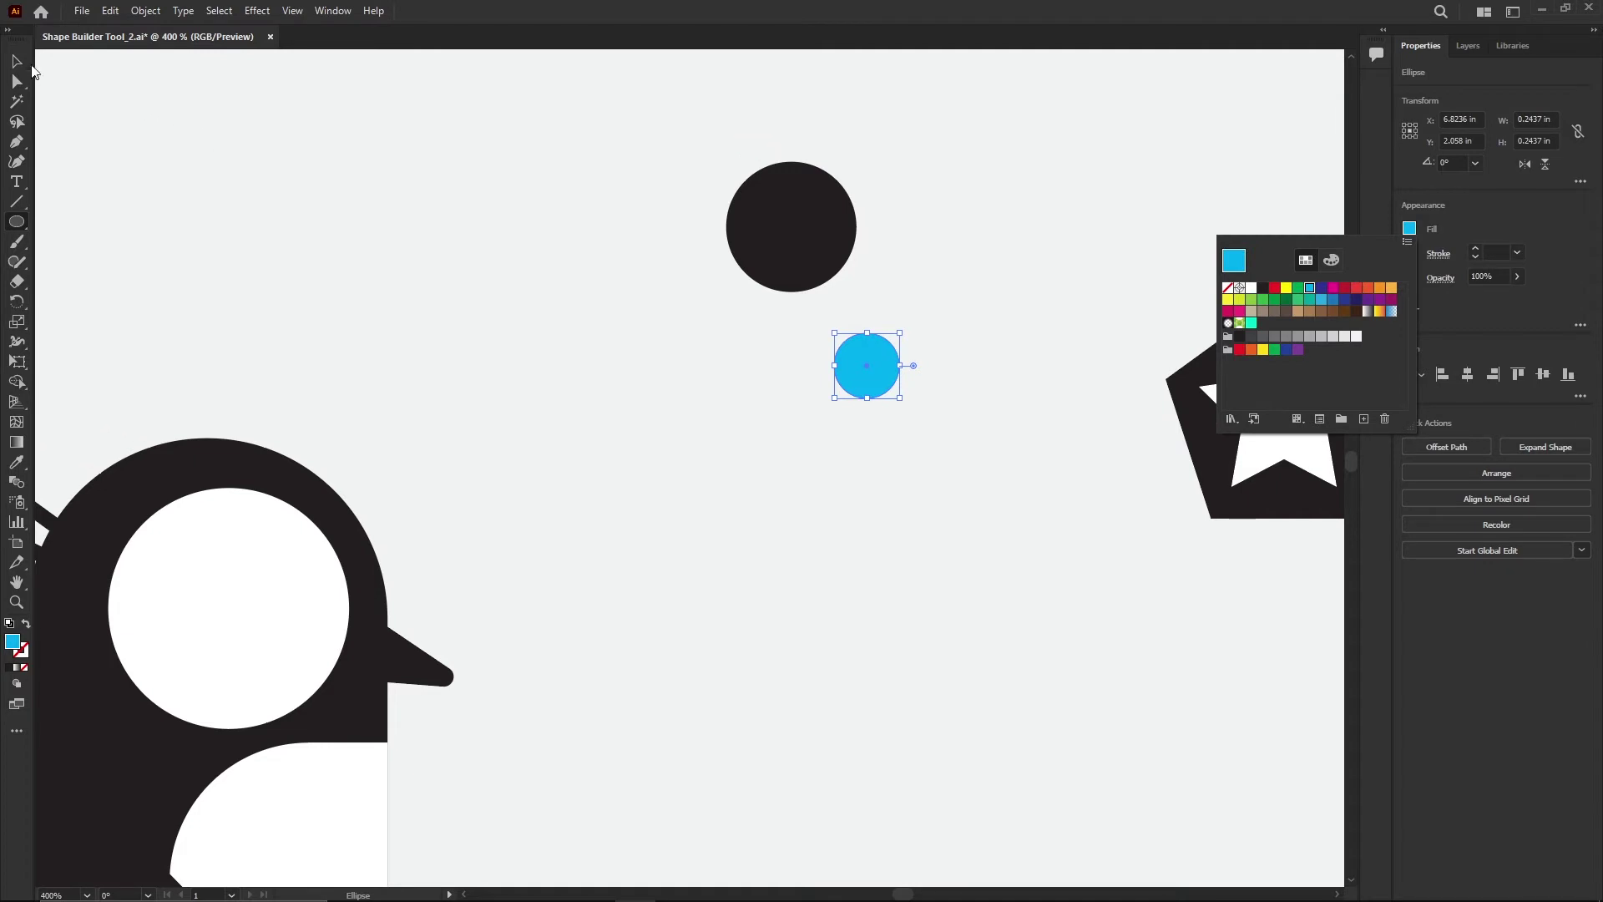
key(Escape)
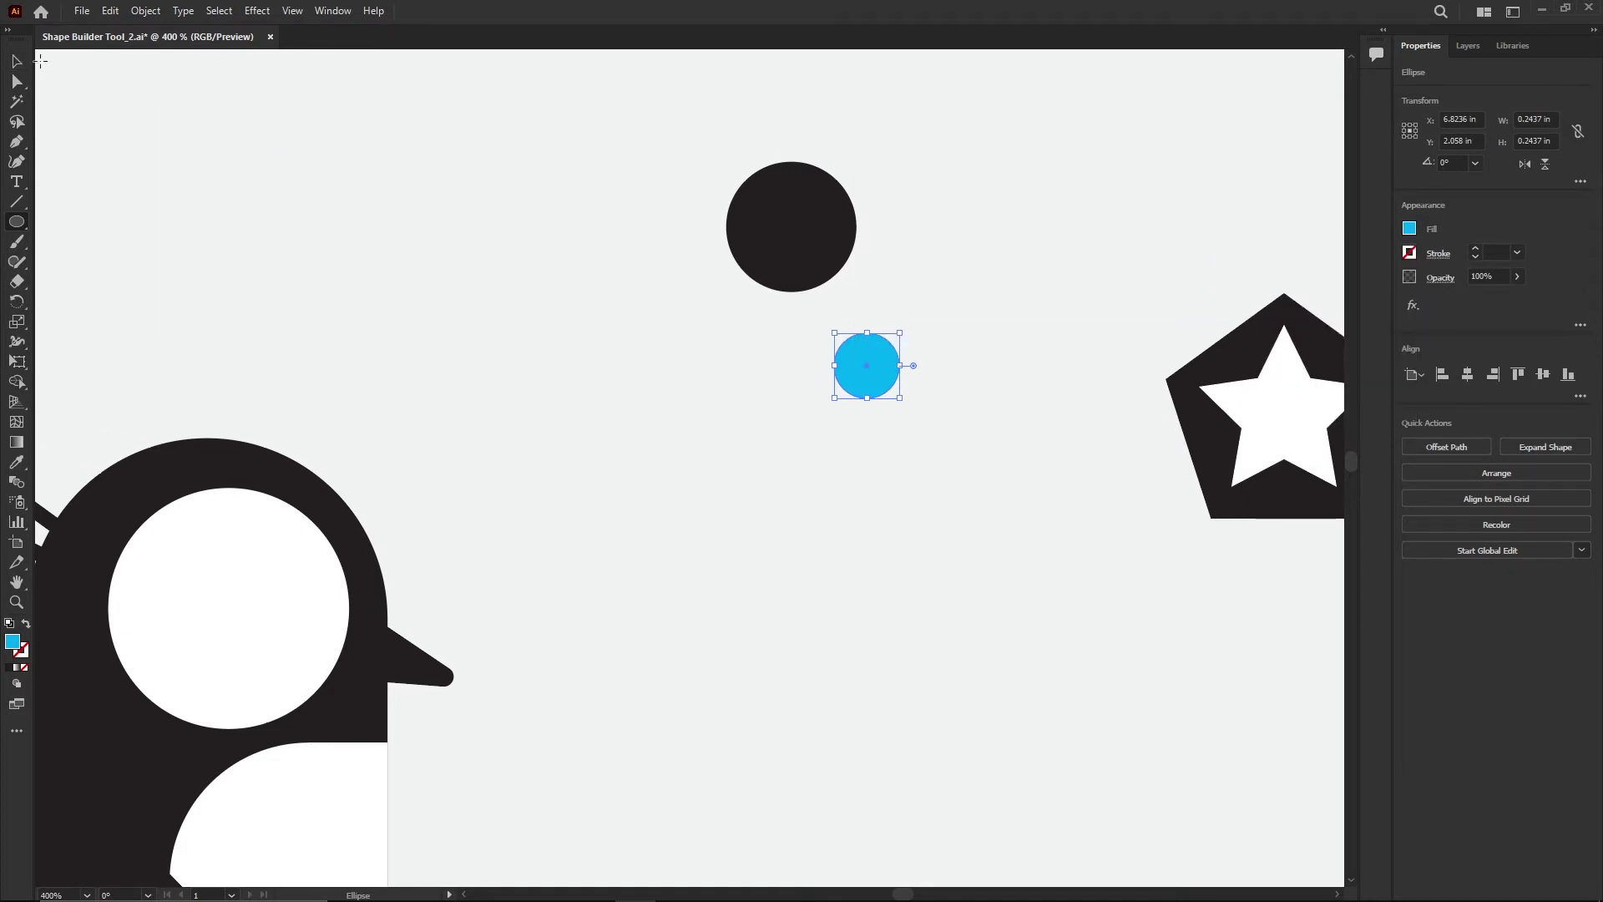
click(17, 60)
drag(866, 349, 816, 249)
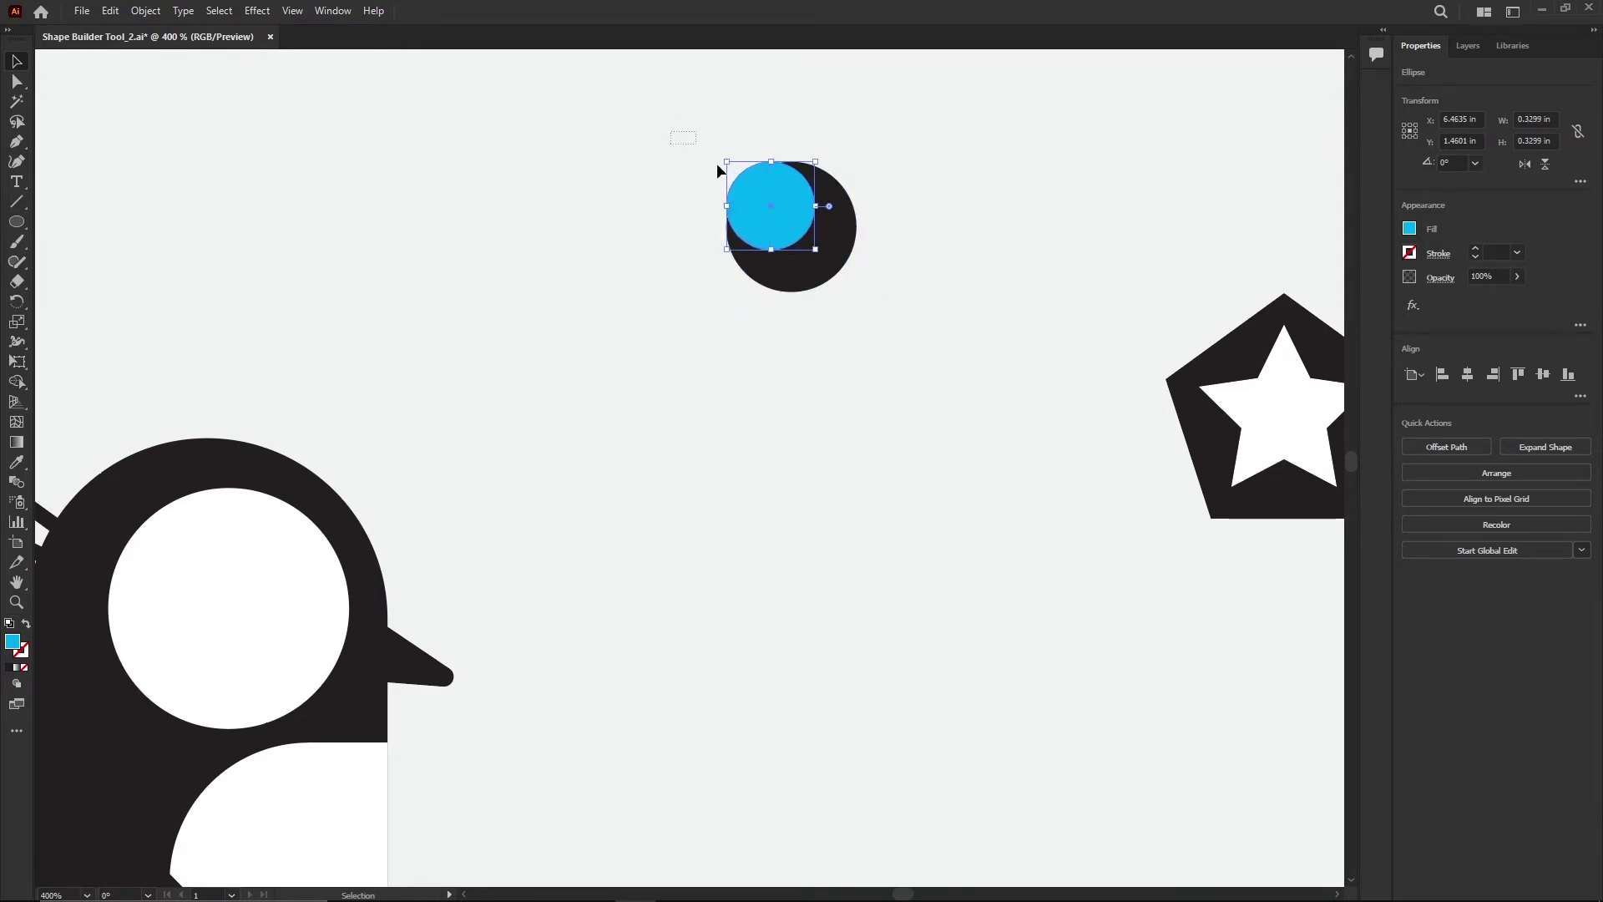
Step: Select both circles and delete the cyan overlap regions with Shape Builder, leaving a crescent
drag(716, 163, 894, 264)
click(17, 382)
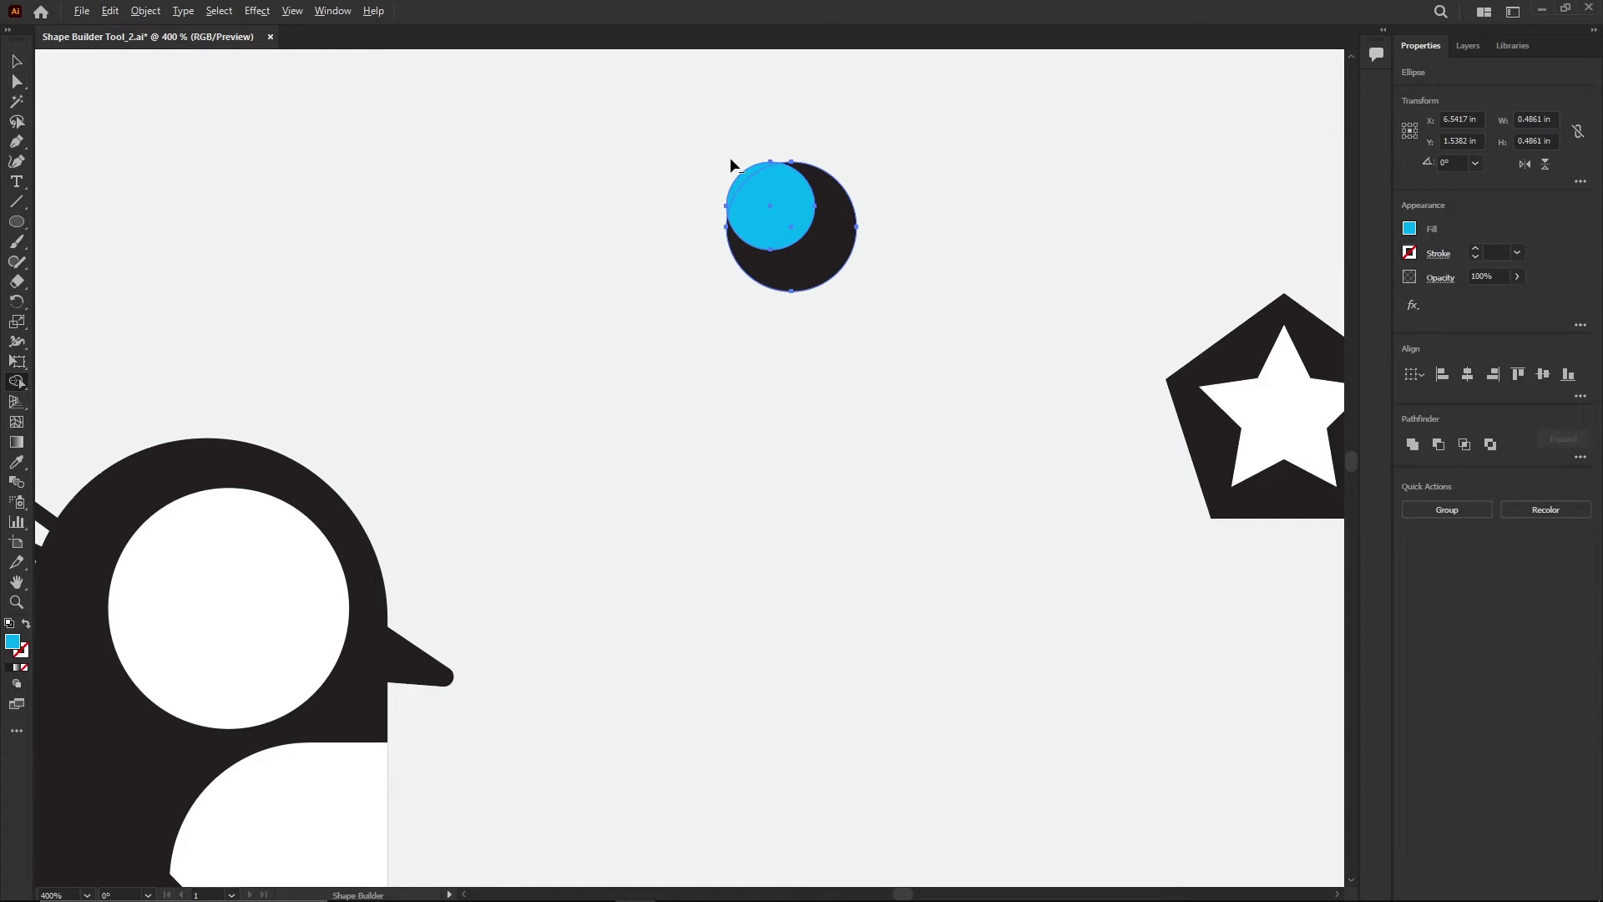
alt+click(773, 203)
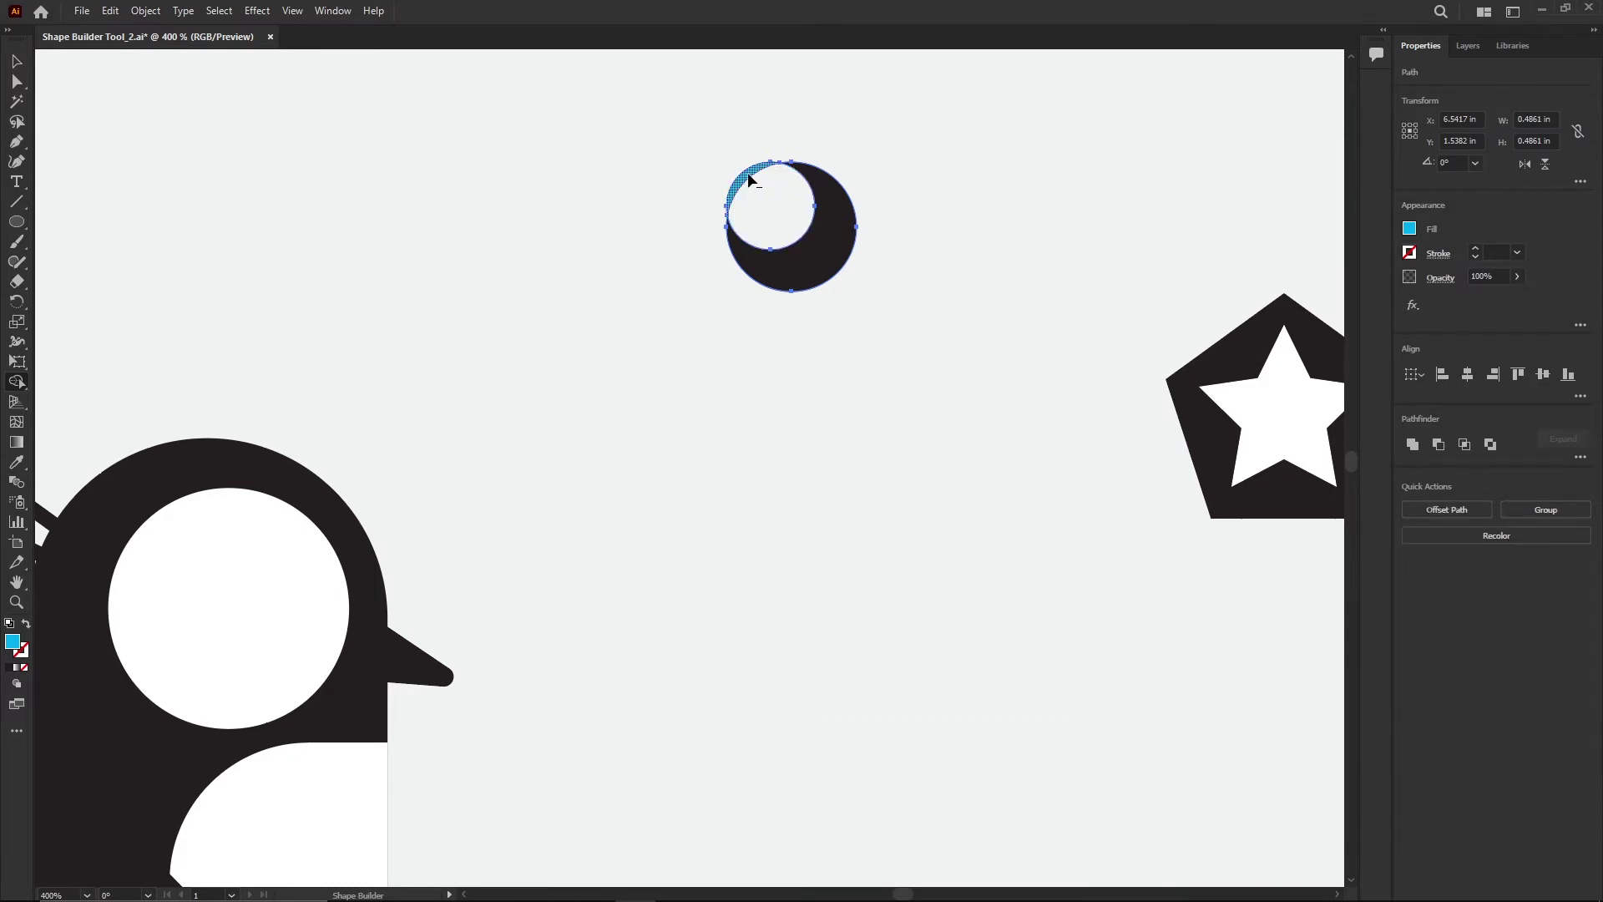
alt+click(748, 177)
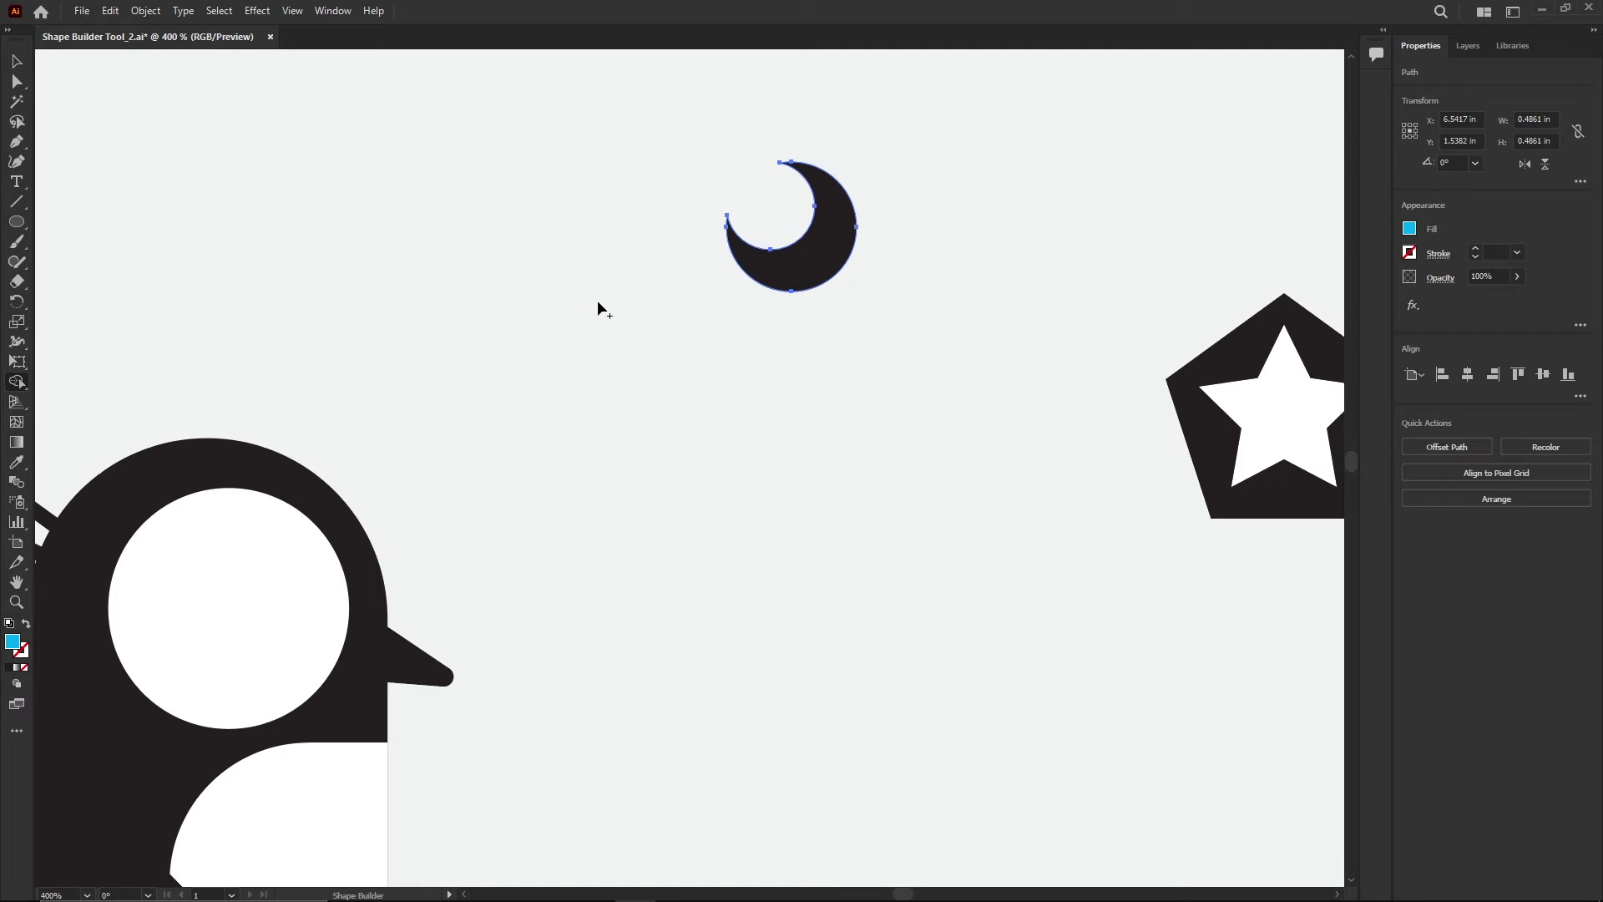
Step: Move the crescent into the penguin's white eye and scale it to about 0.22 in wide
click(16, 60)
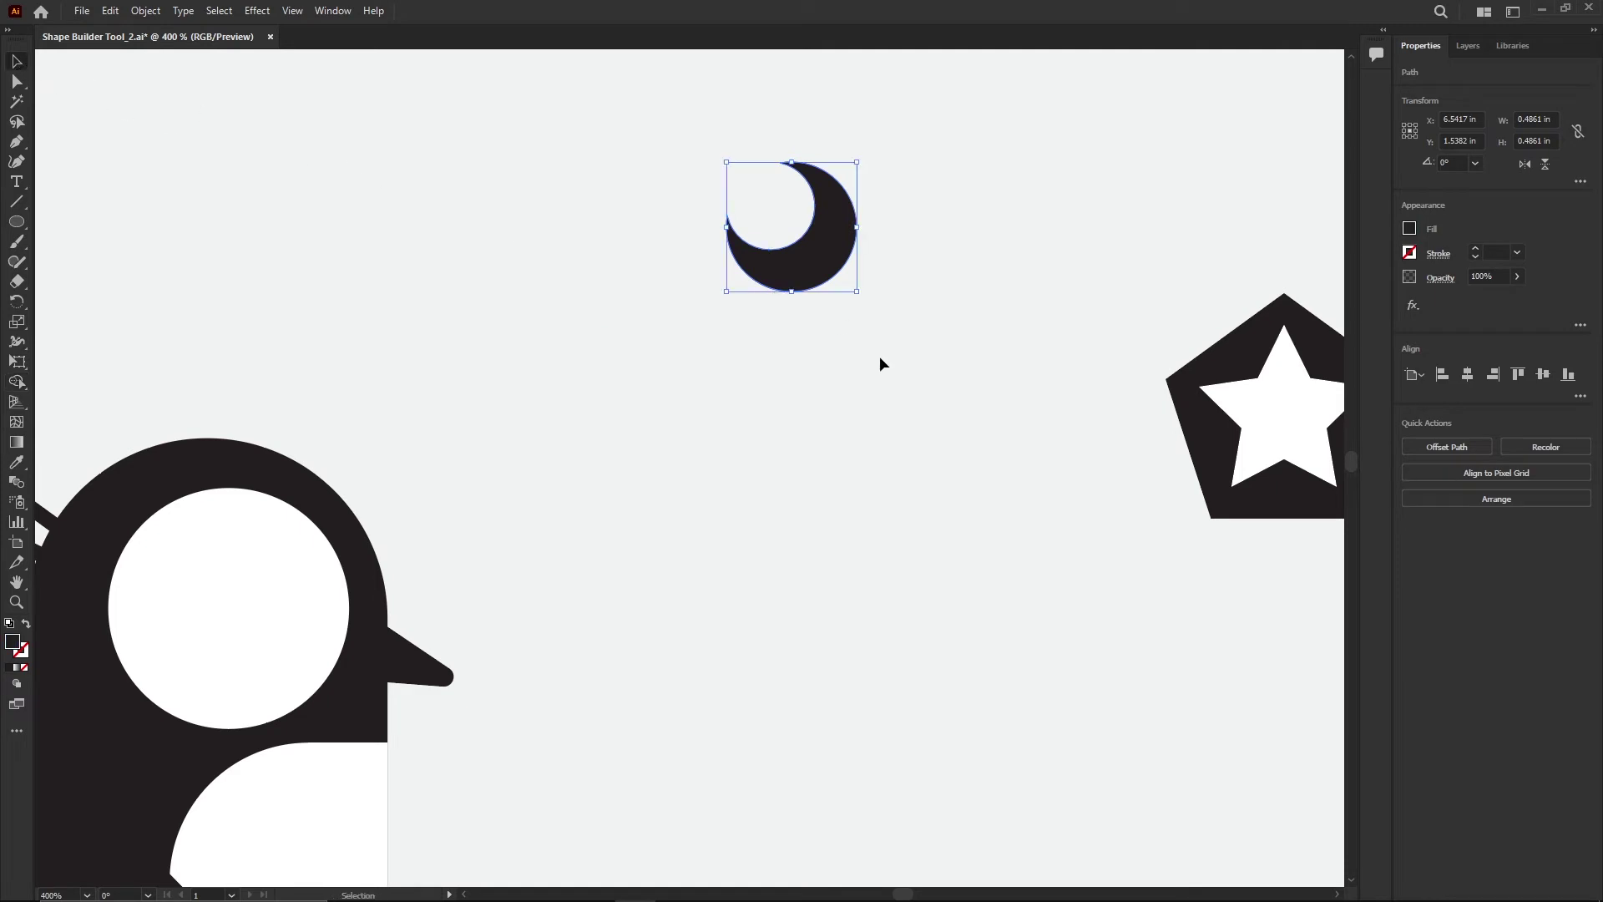
drag(795, 279, 292, 647)
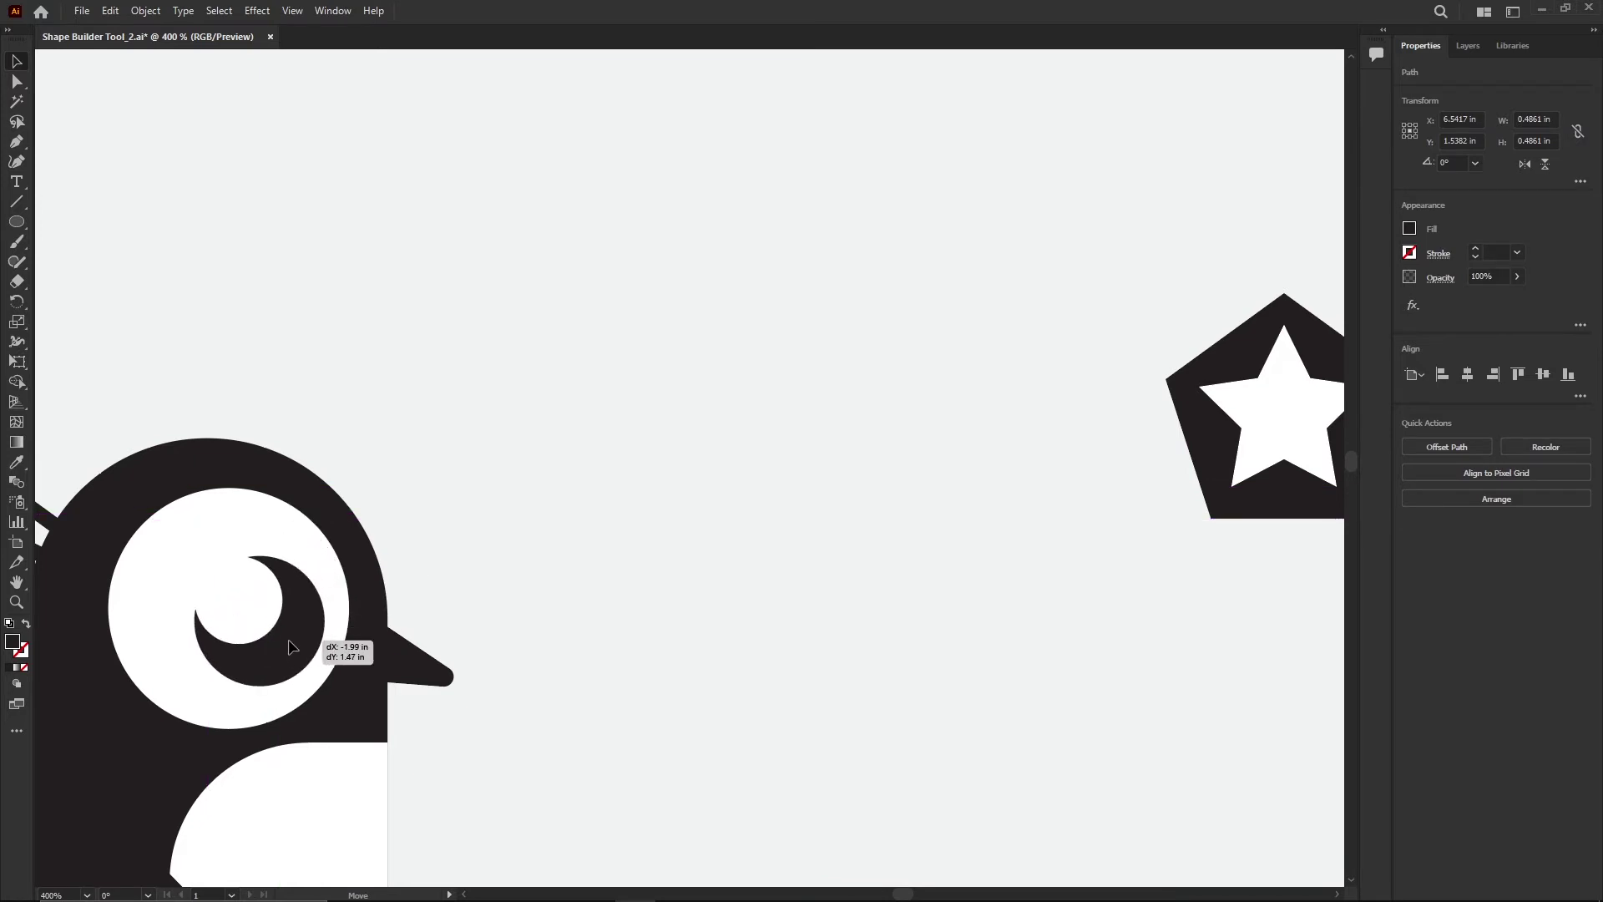
drag(290, 647, 296, 643)
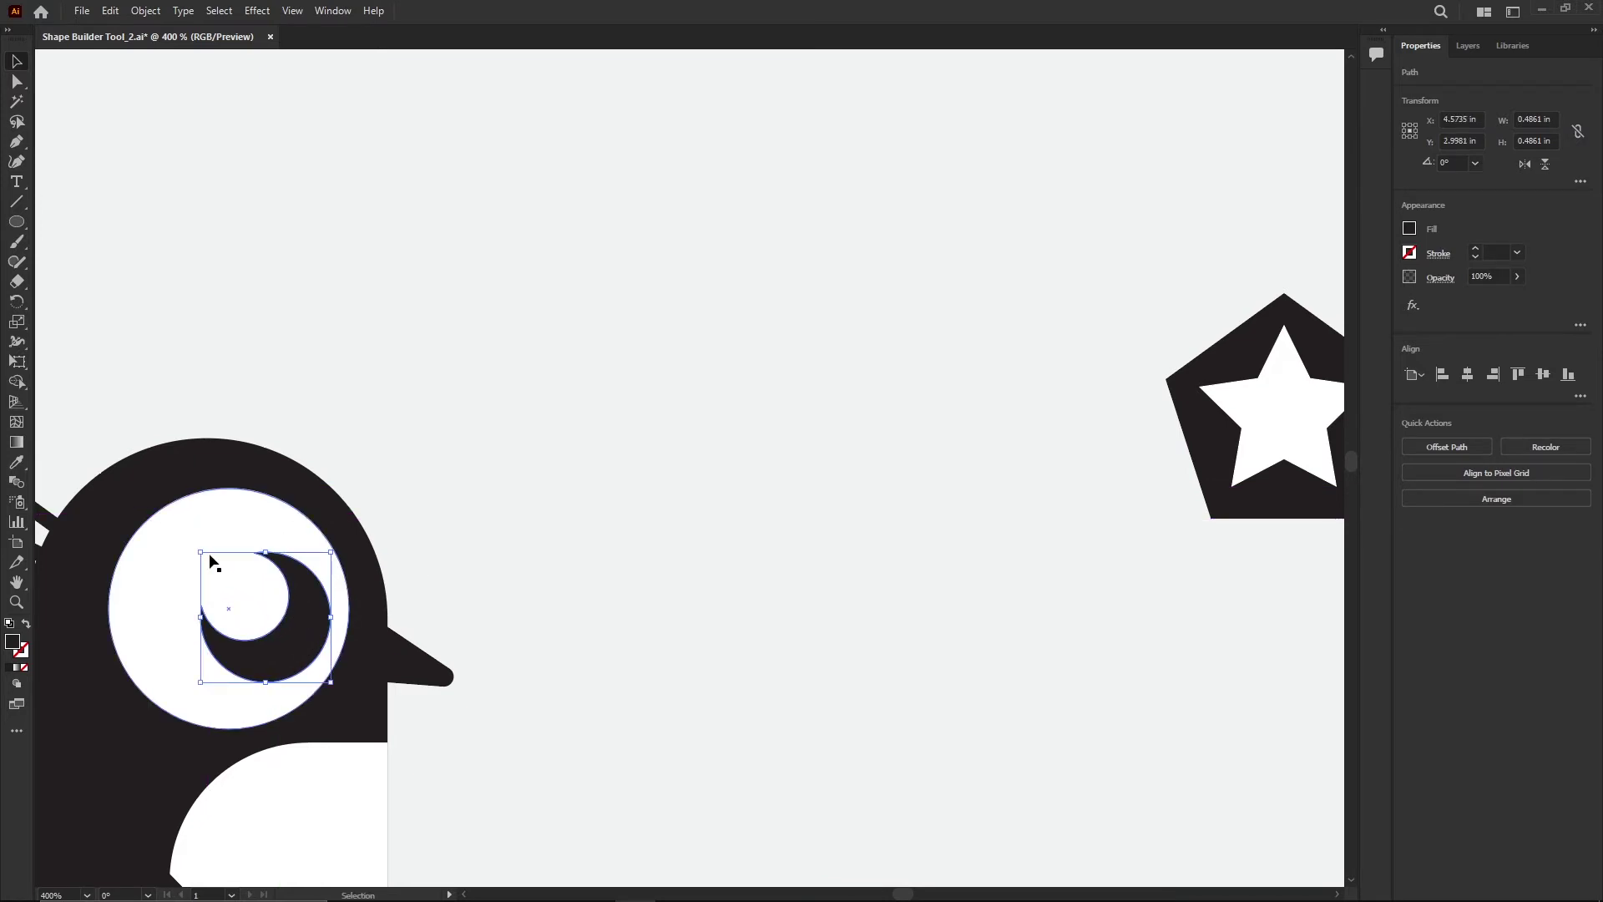
drag(201, 552, 250, 602)
drag(304, 665, 283, 644)
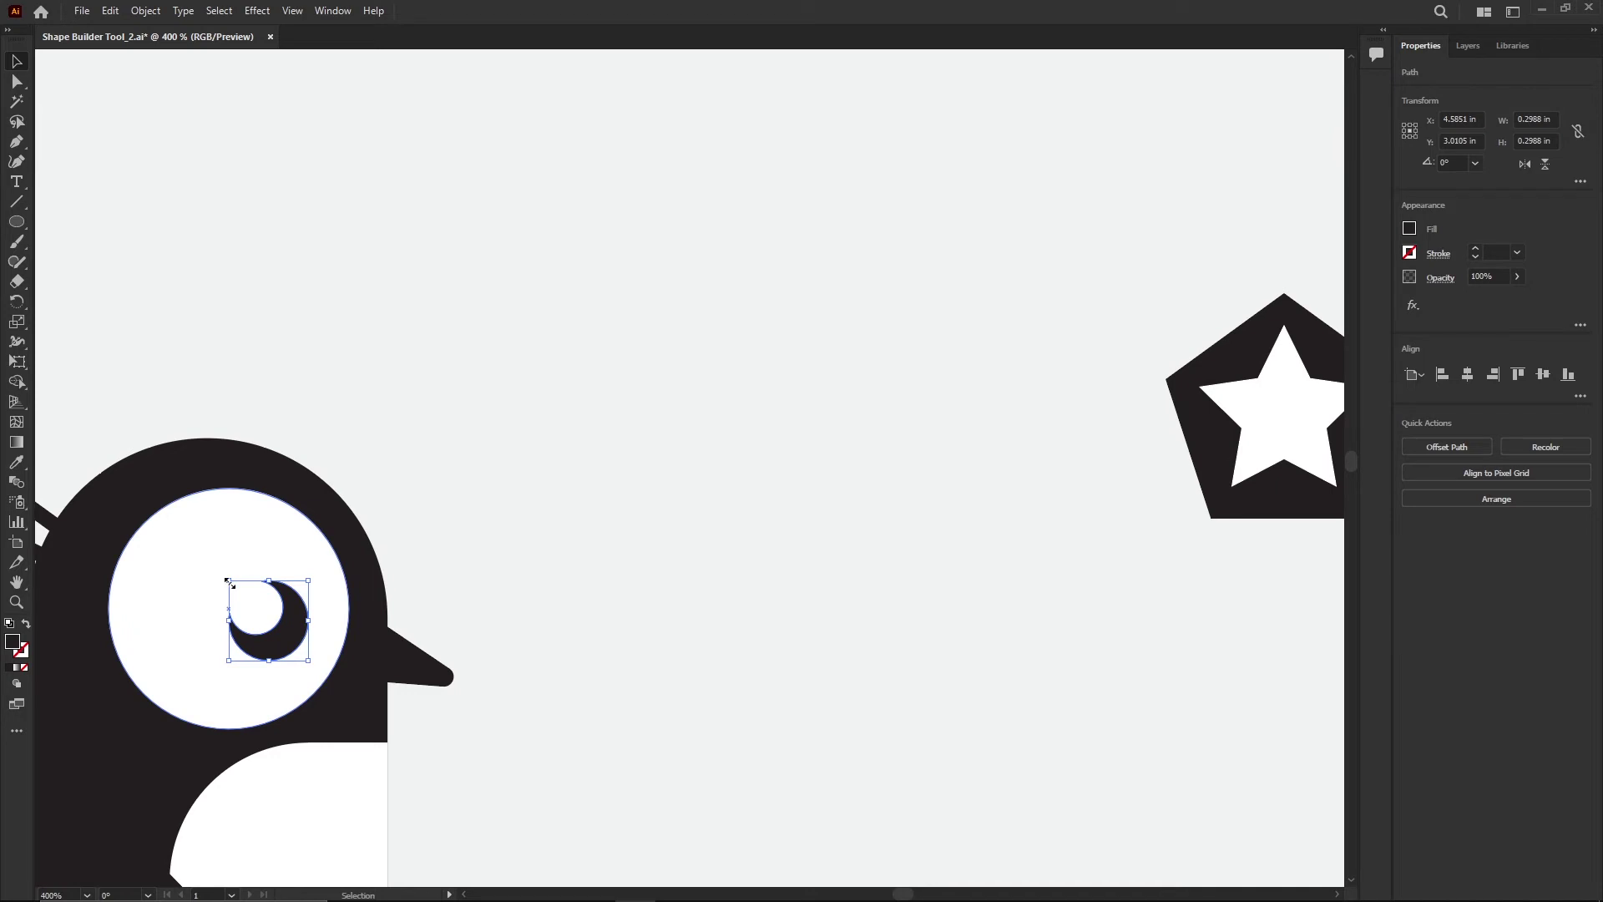
drag(228, 582, 305, 640)
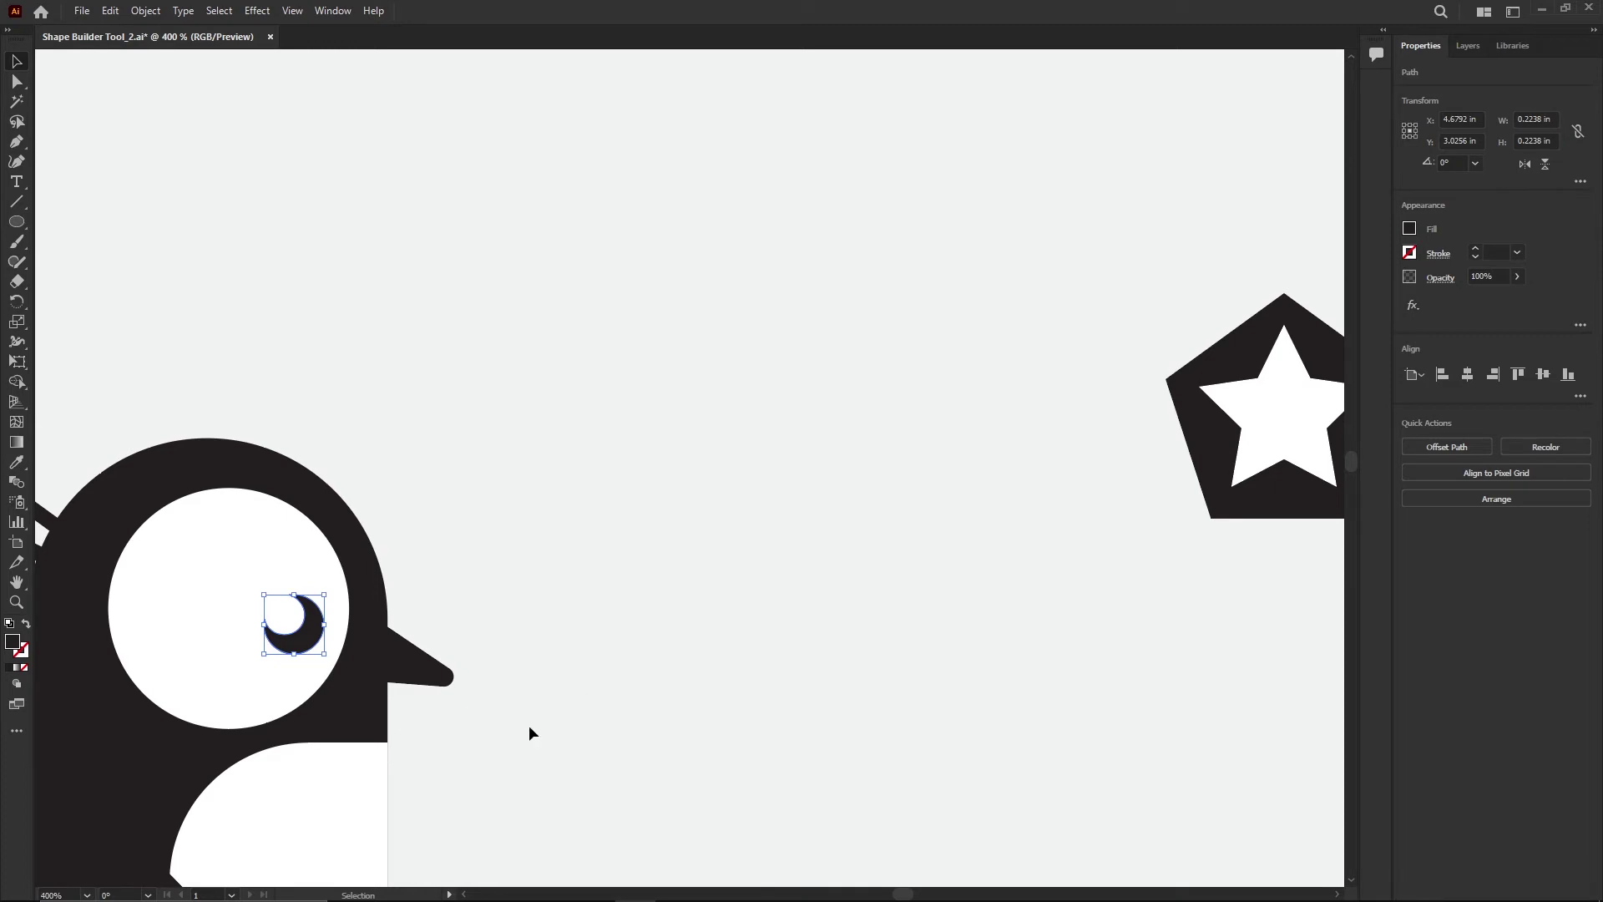
scroll(668, 664, down, 1)
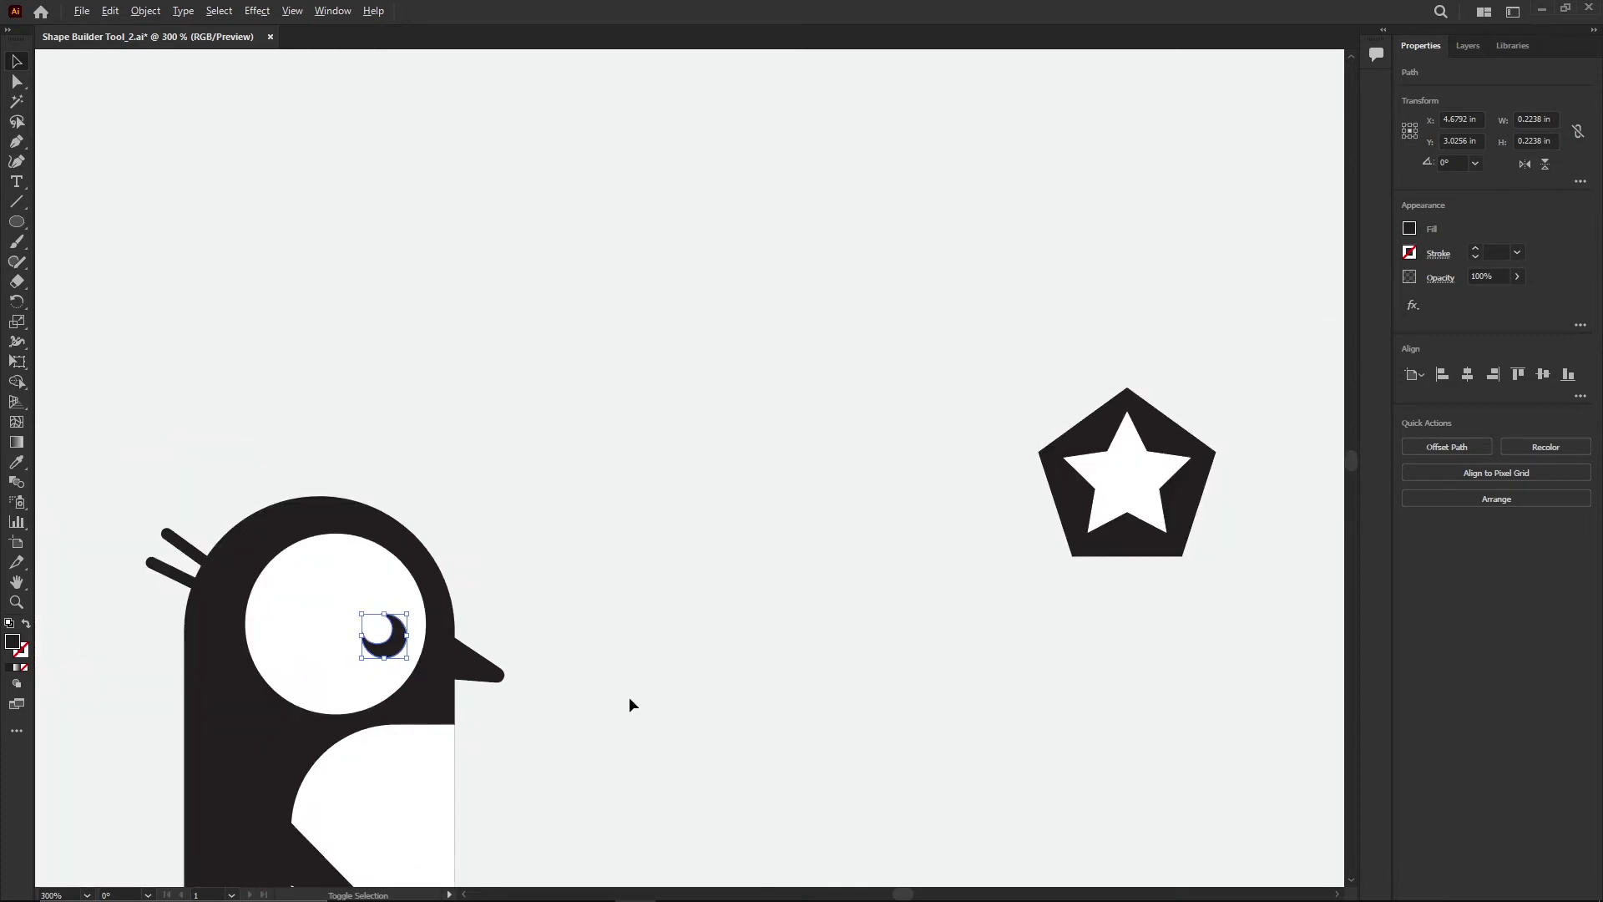
Step: Adjust the top edge of the penguin's white belly rectangle
drag(611, 706, 782, 409)
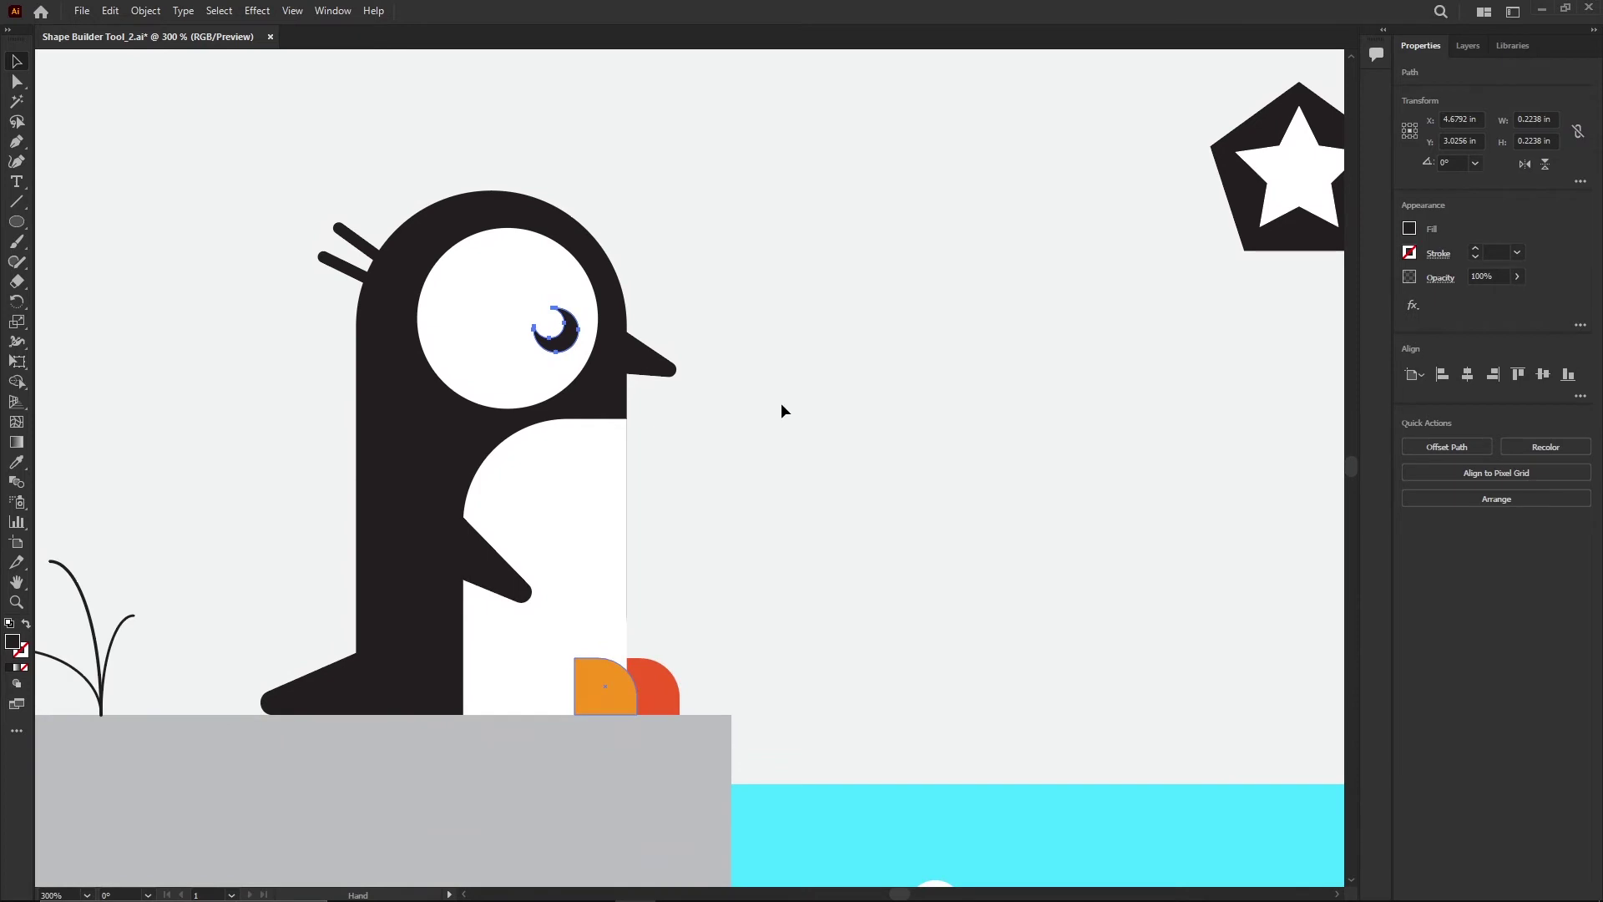
click(601, 527)
drag(543, 422, 551, 372)
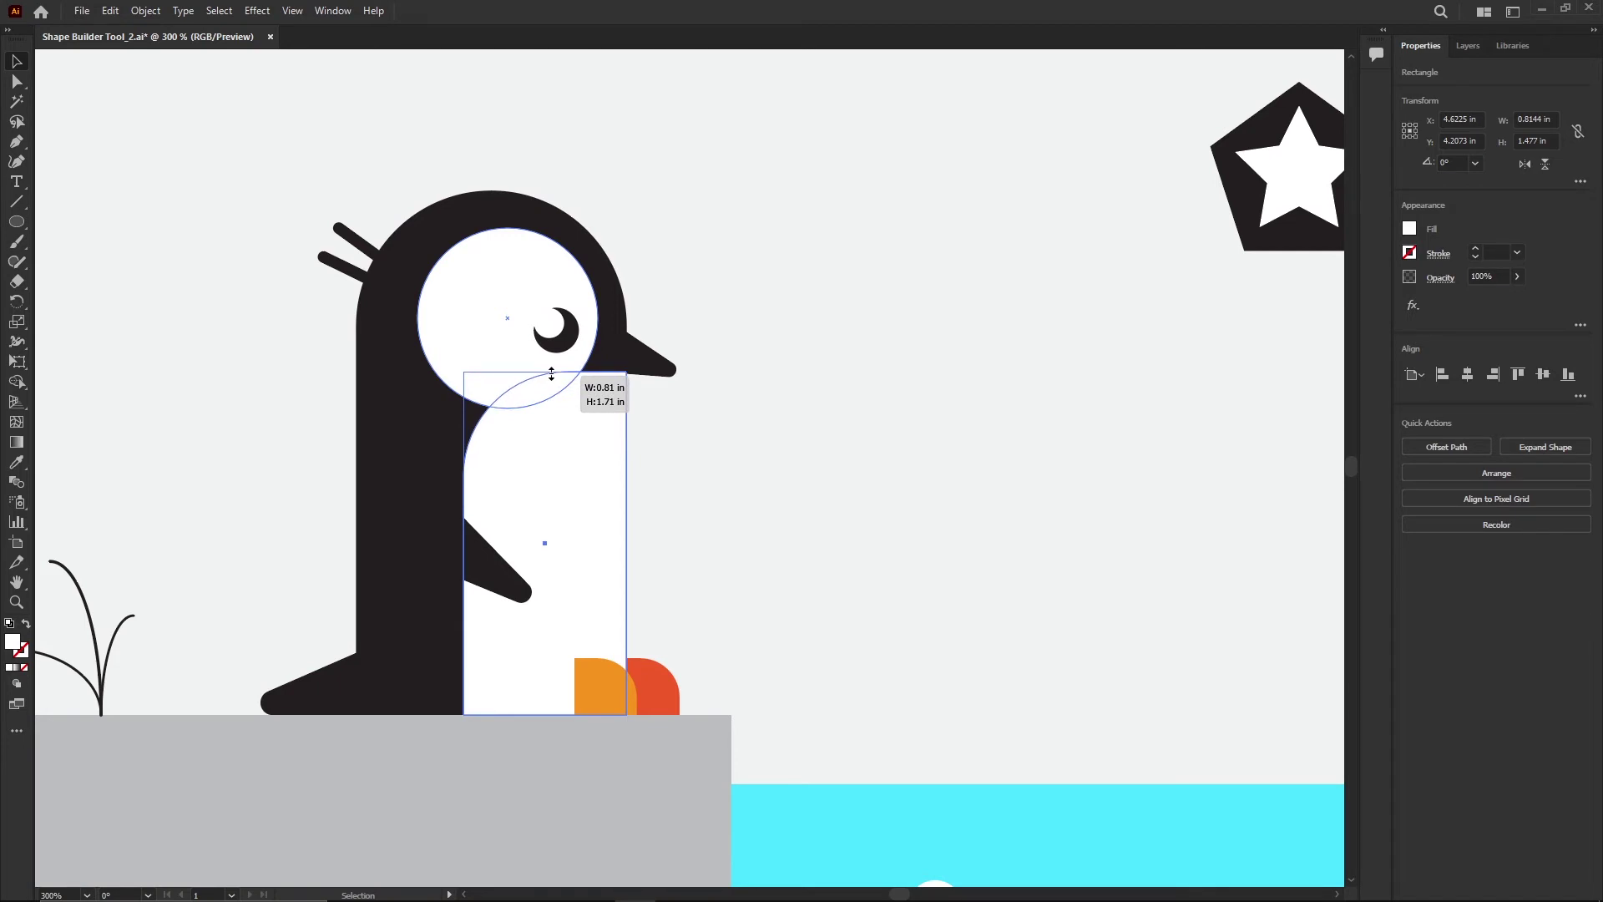
drag(551, 375, 552, 376)
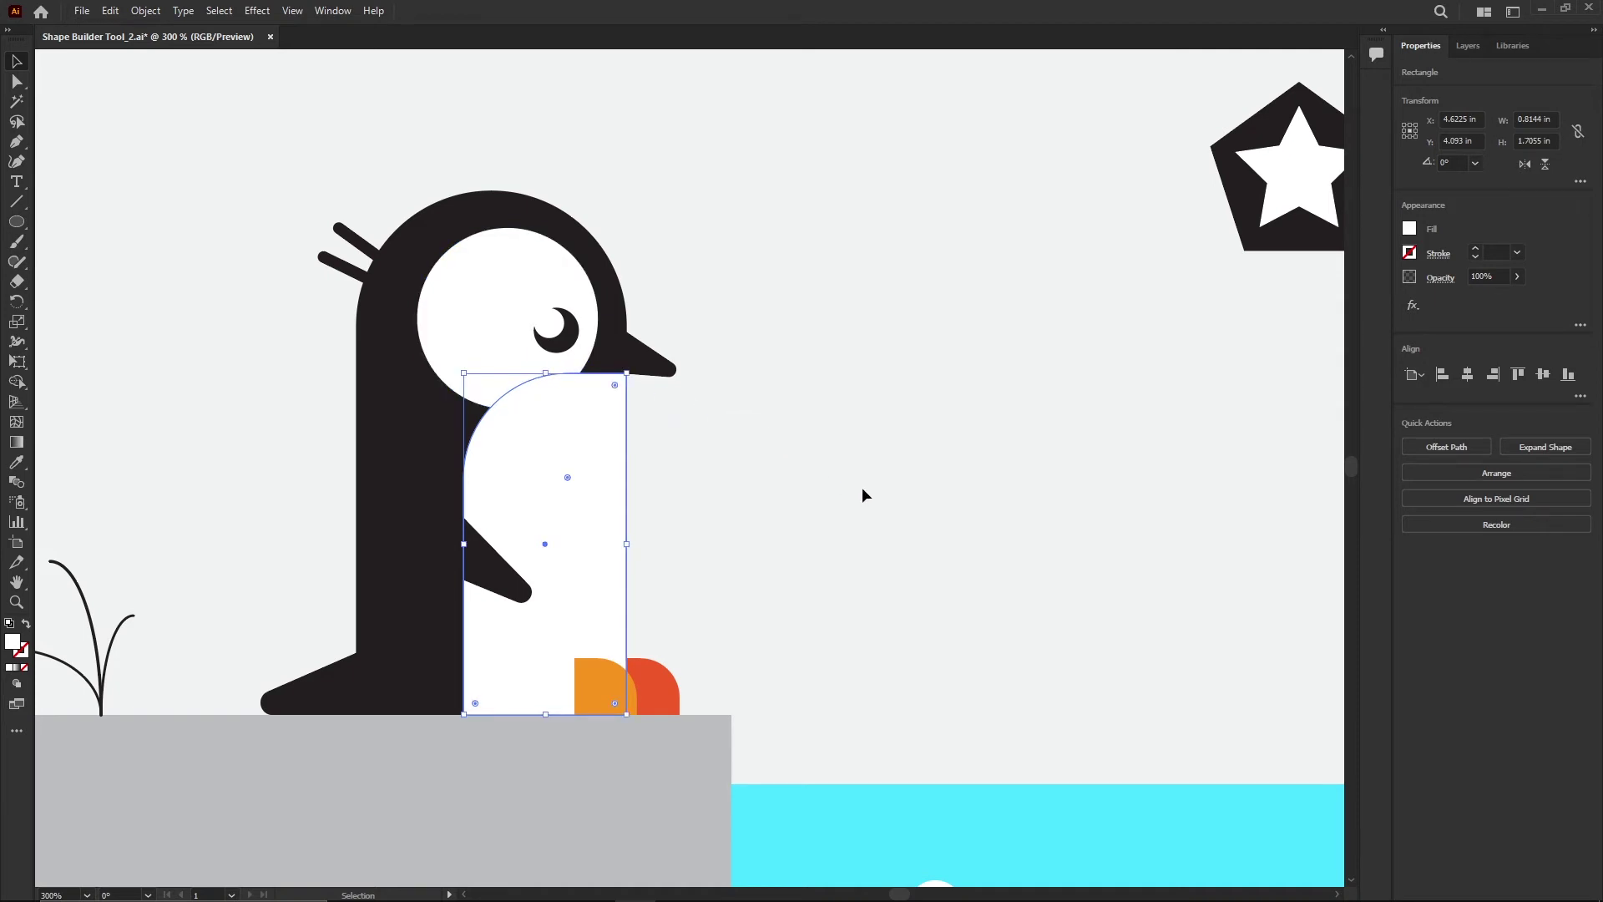
Step: Select the white eye circle and belly and unite them with Shape Builder
click(489, 287)
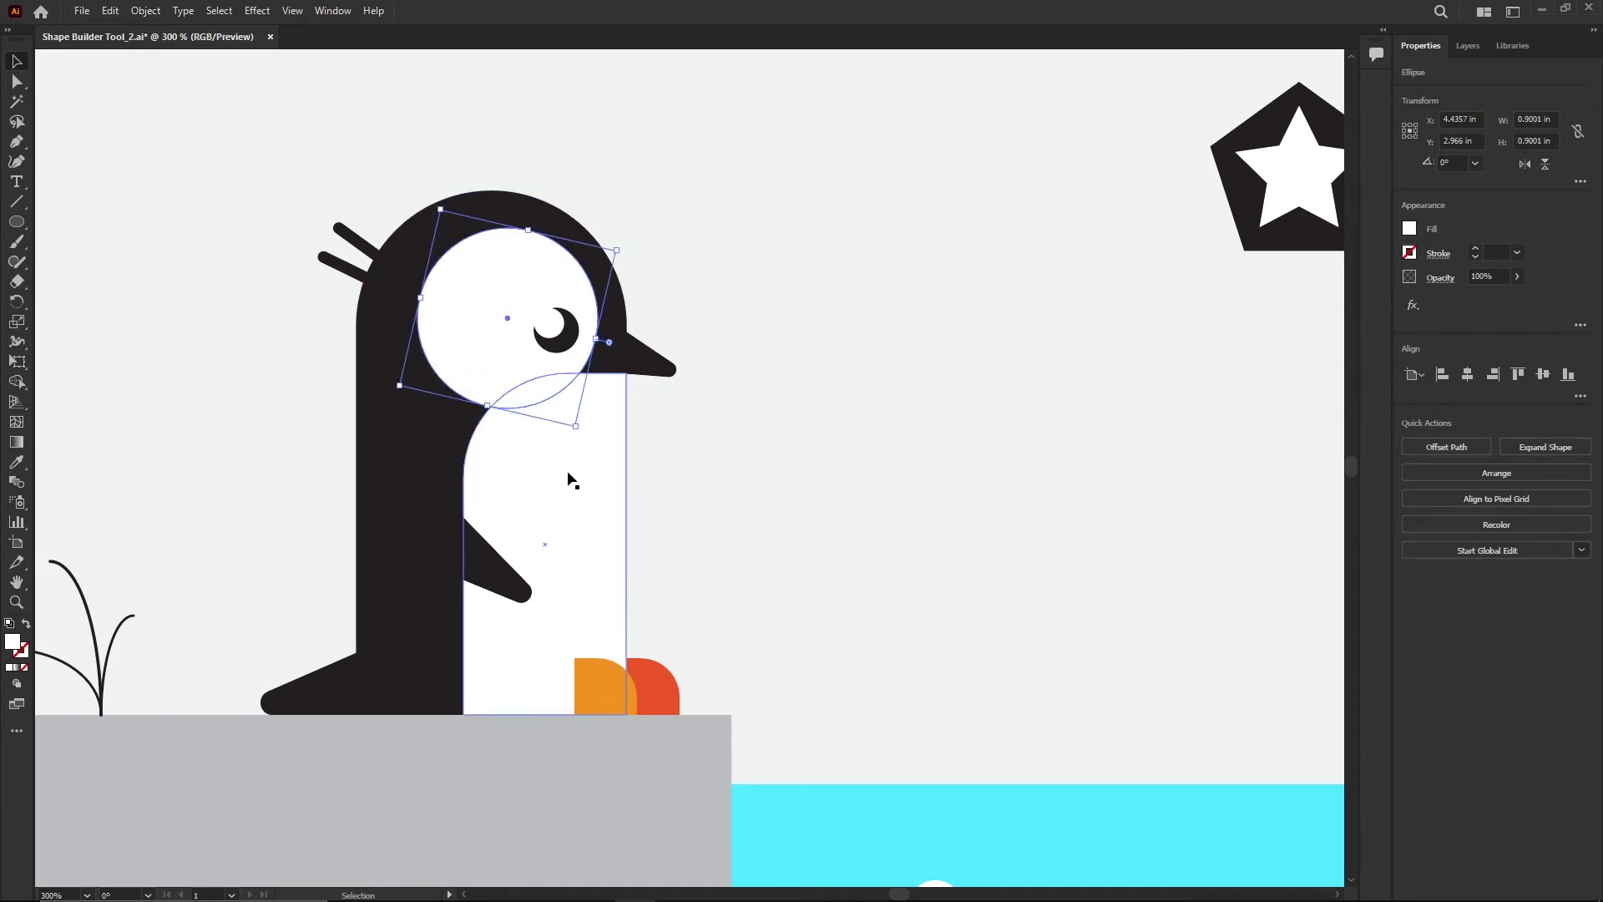
shift+click(598, 517)
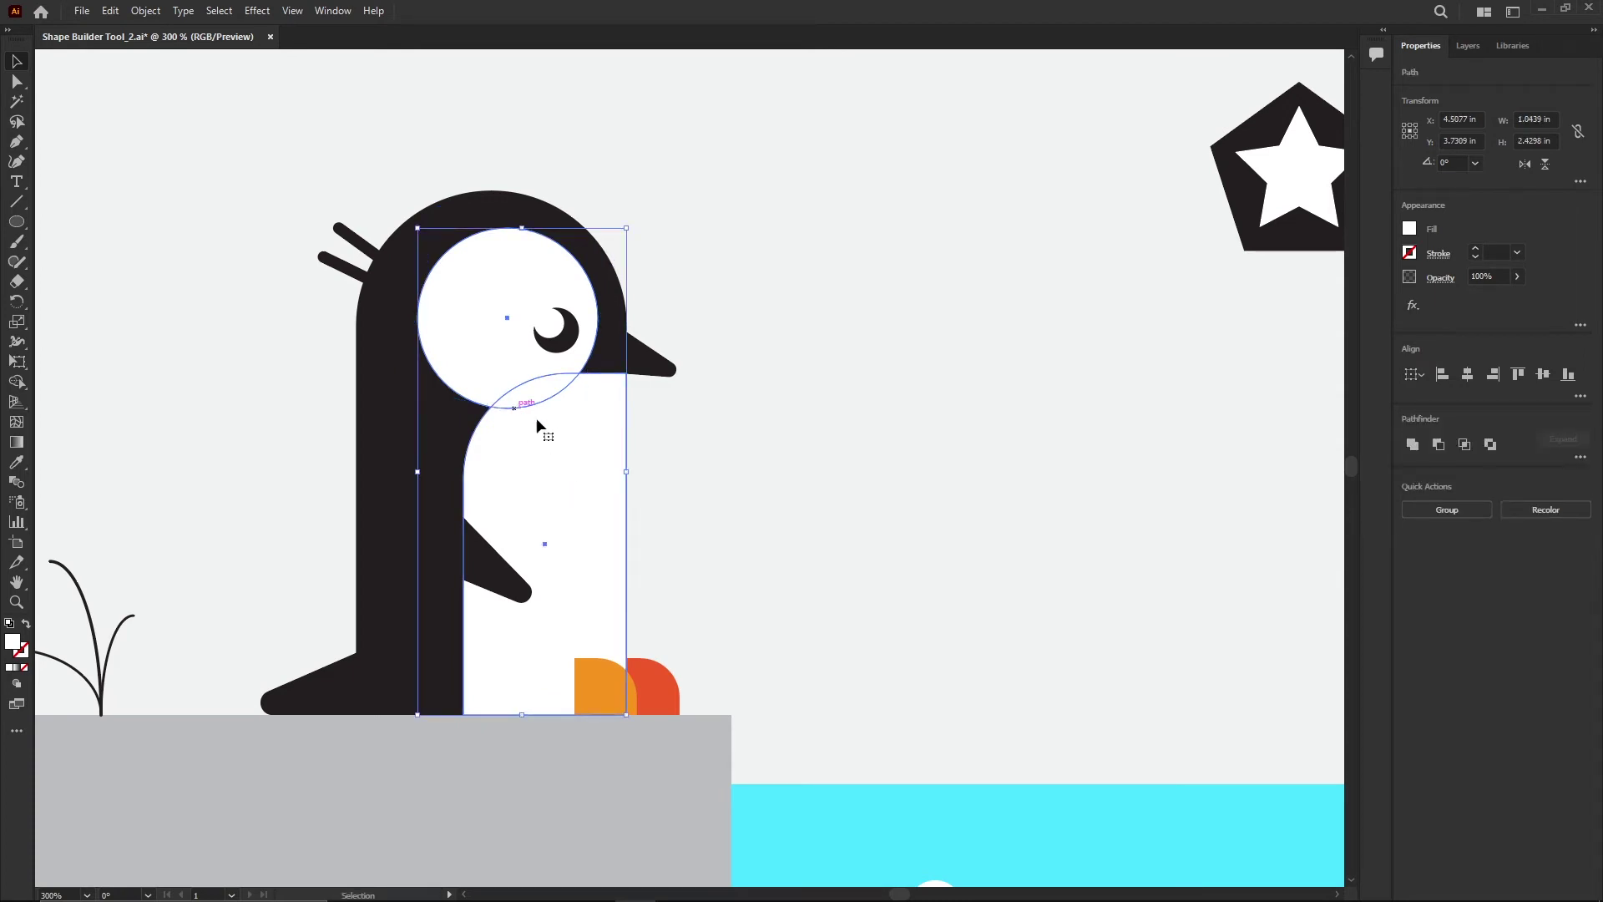
click(15, 383)
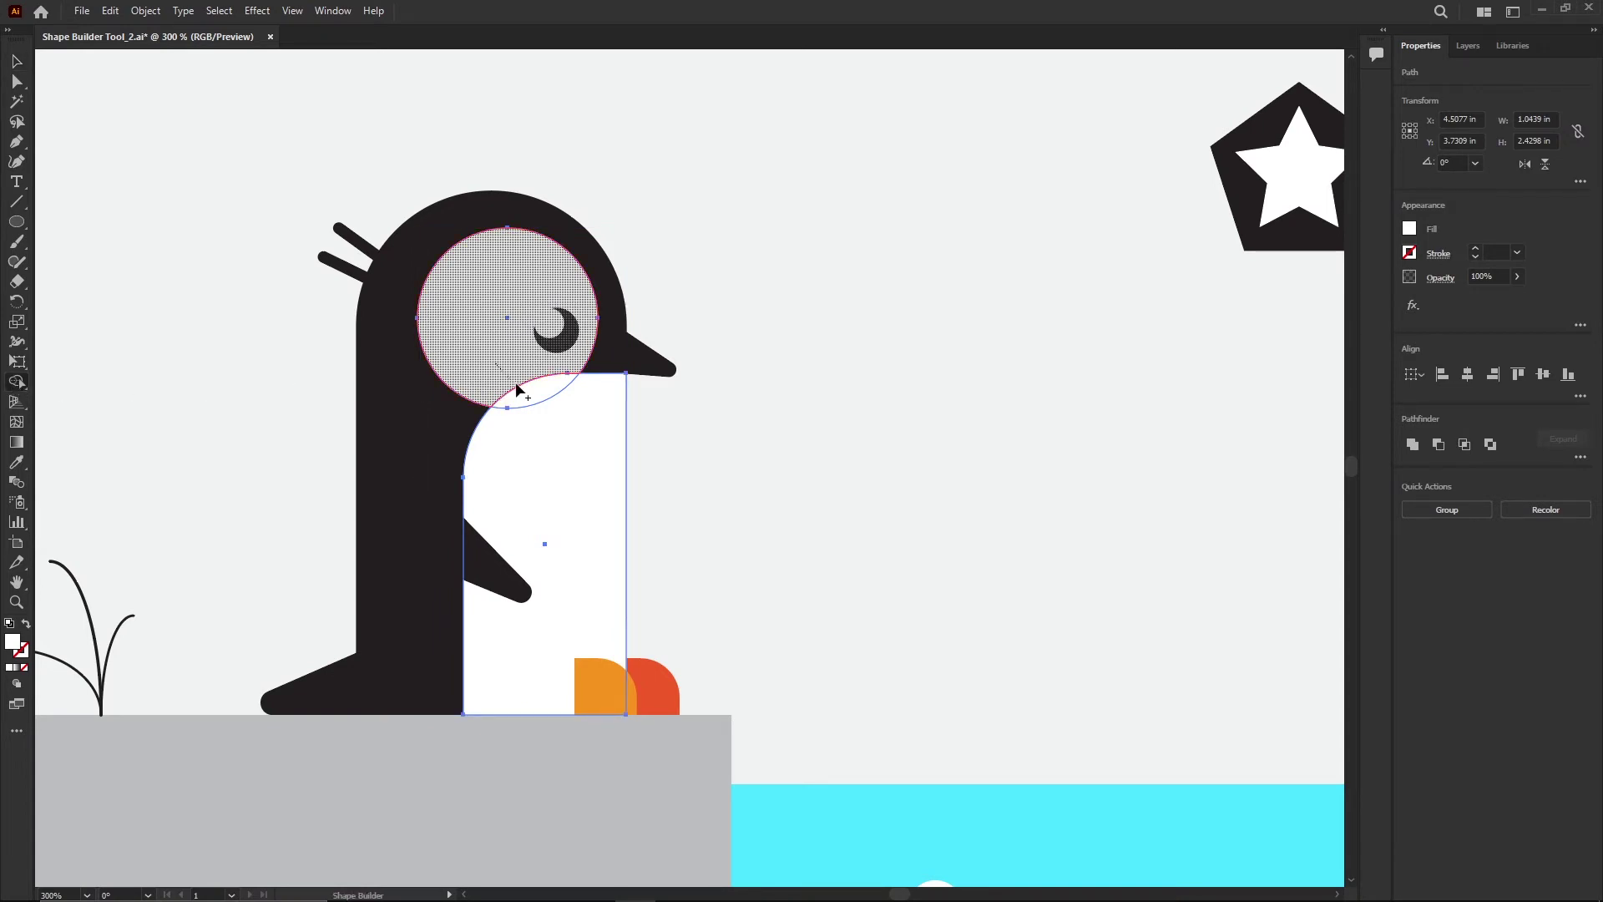
drag(516, 387, 567, 418)
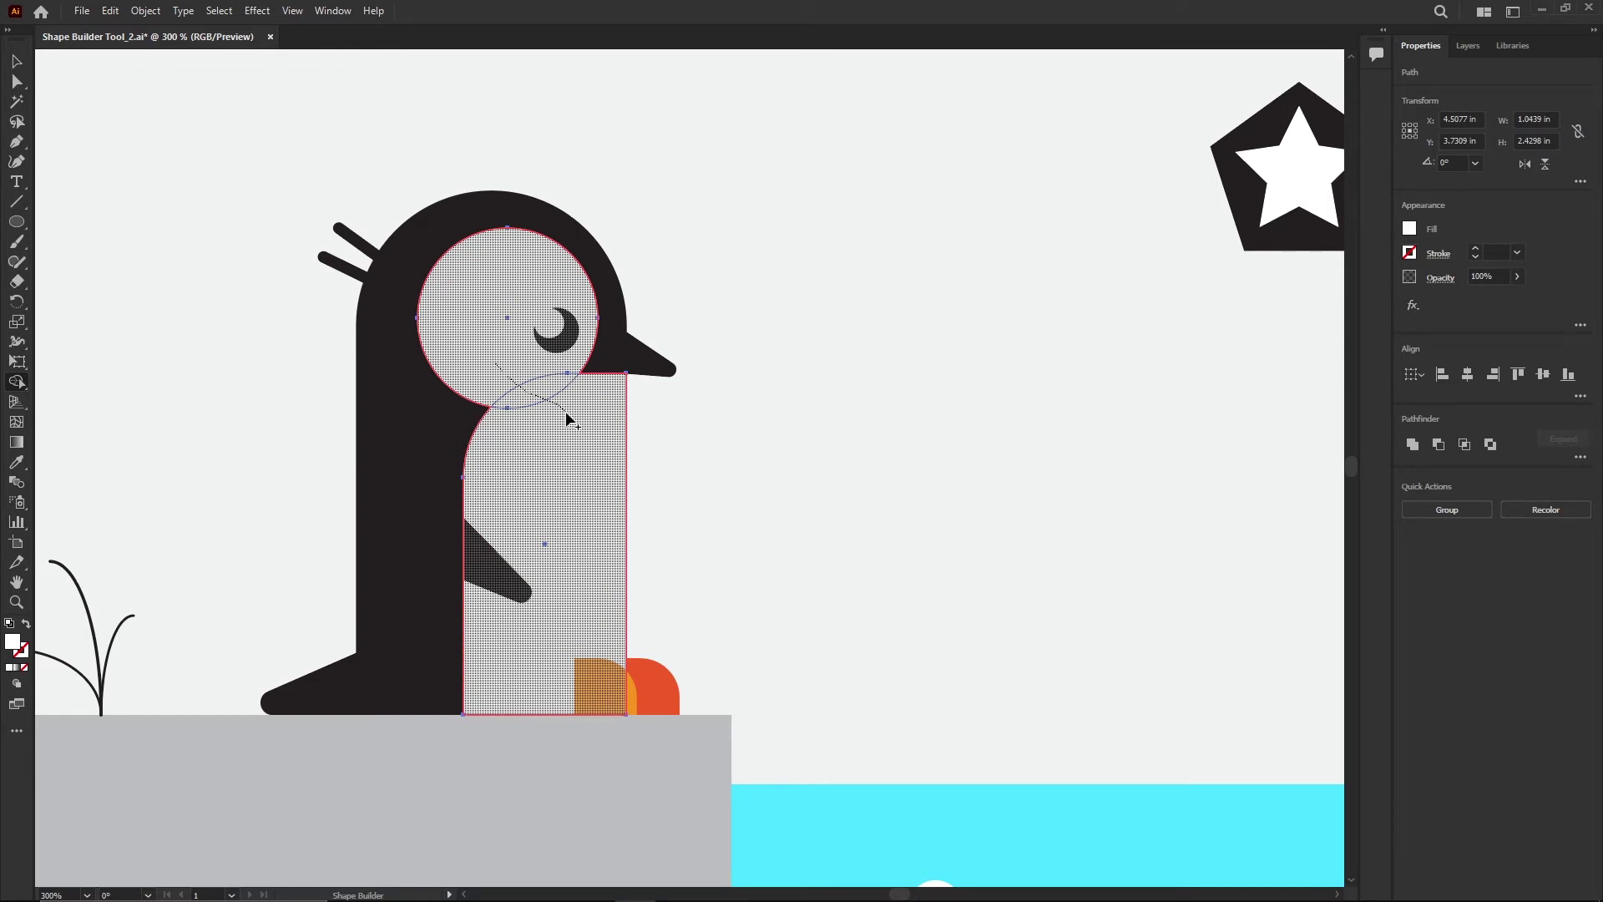
drag(567, 418, 565, 415)
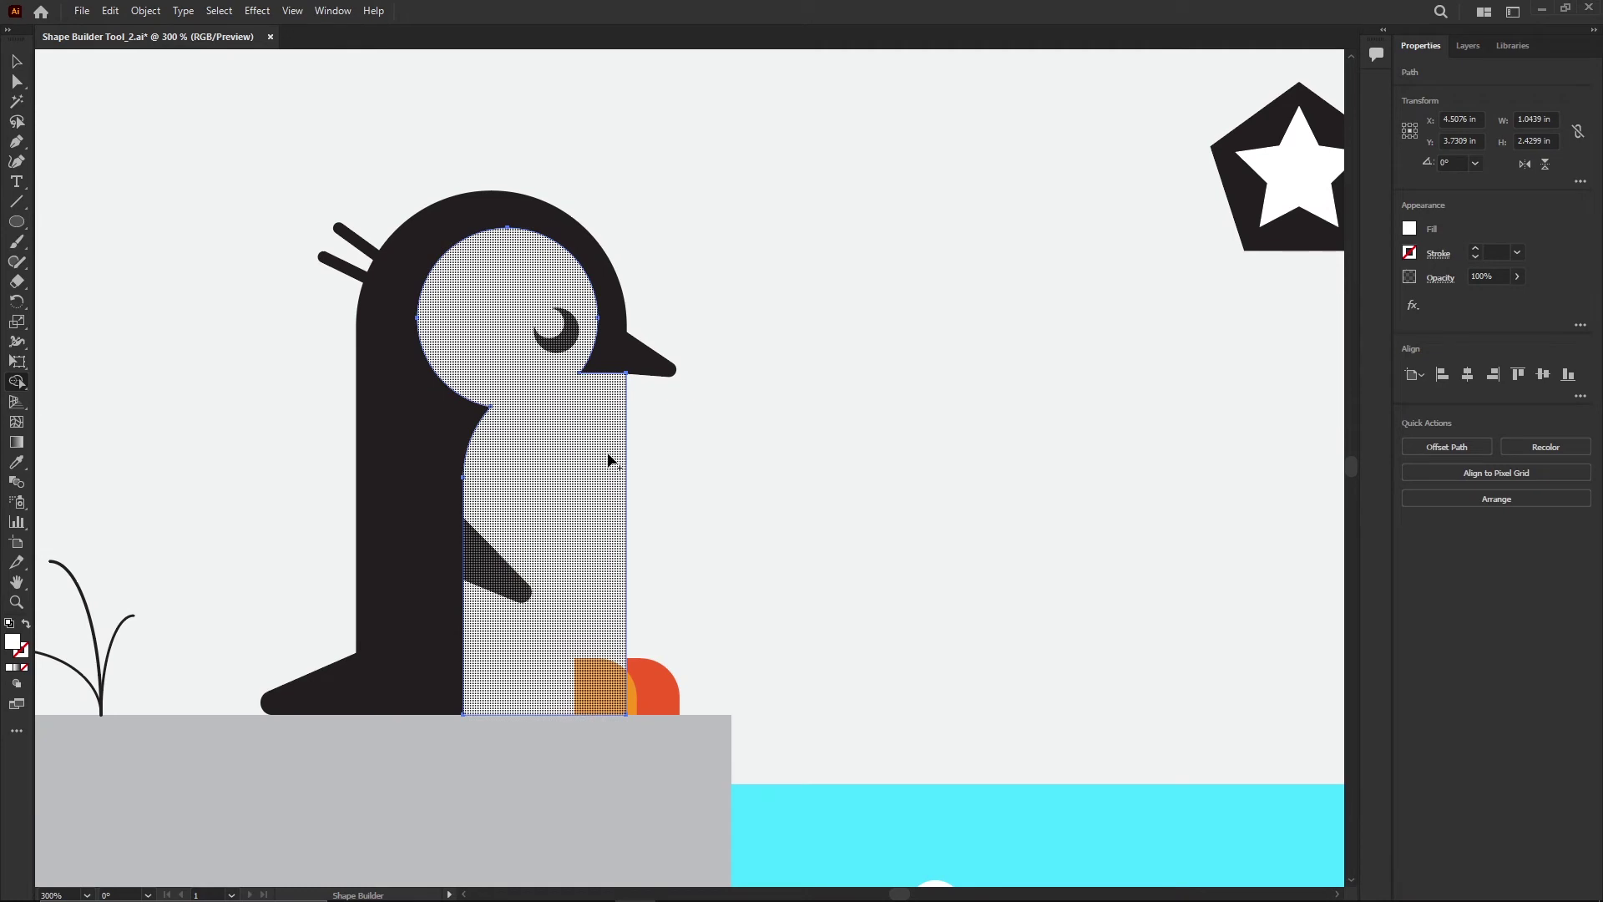
click(24, 63)
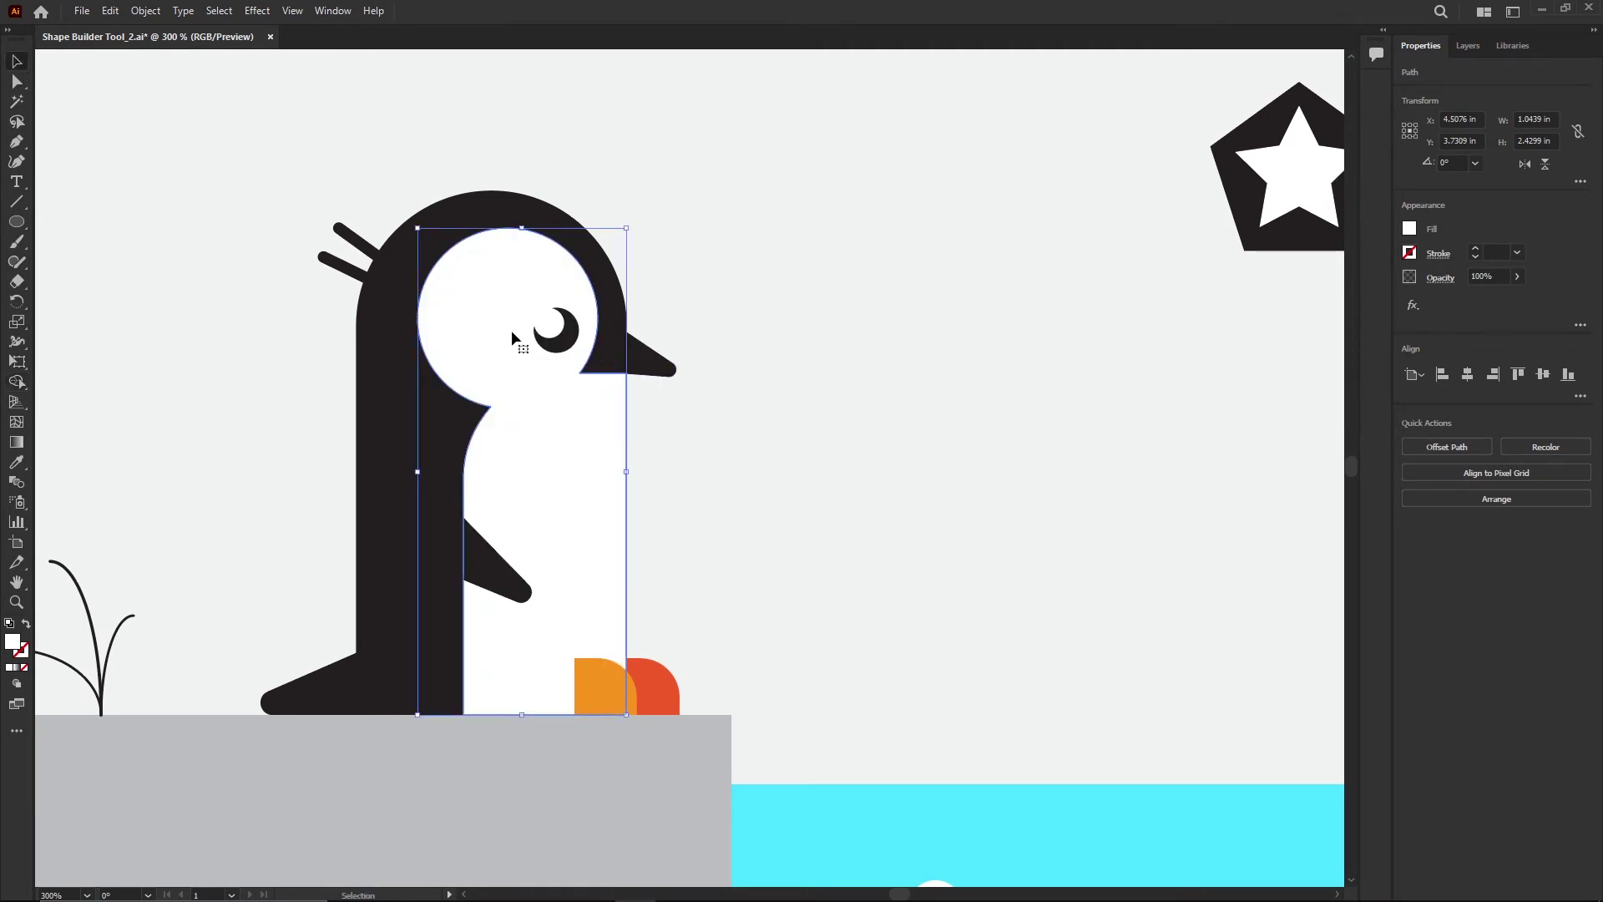
click(936, 405)
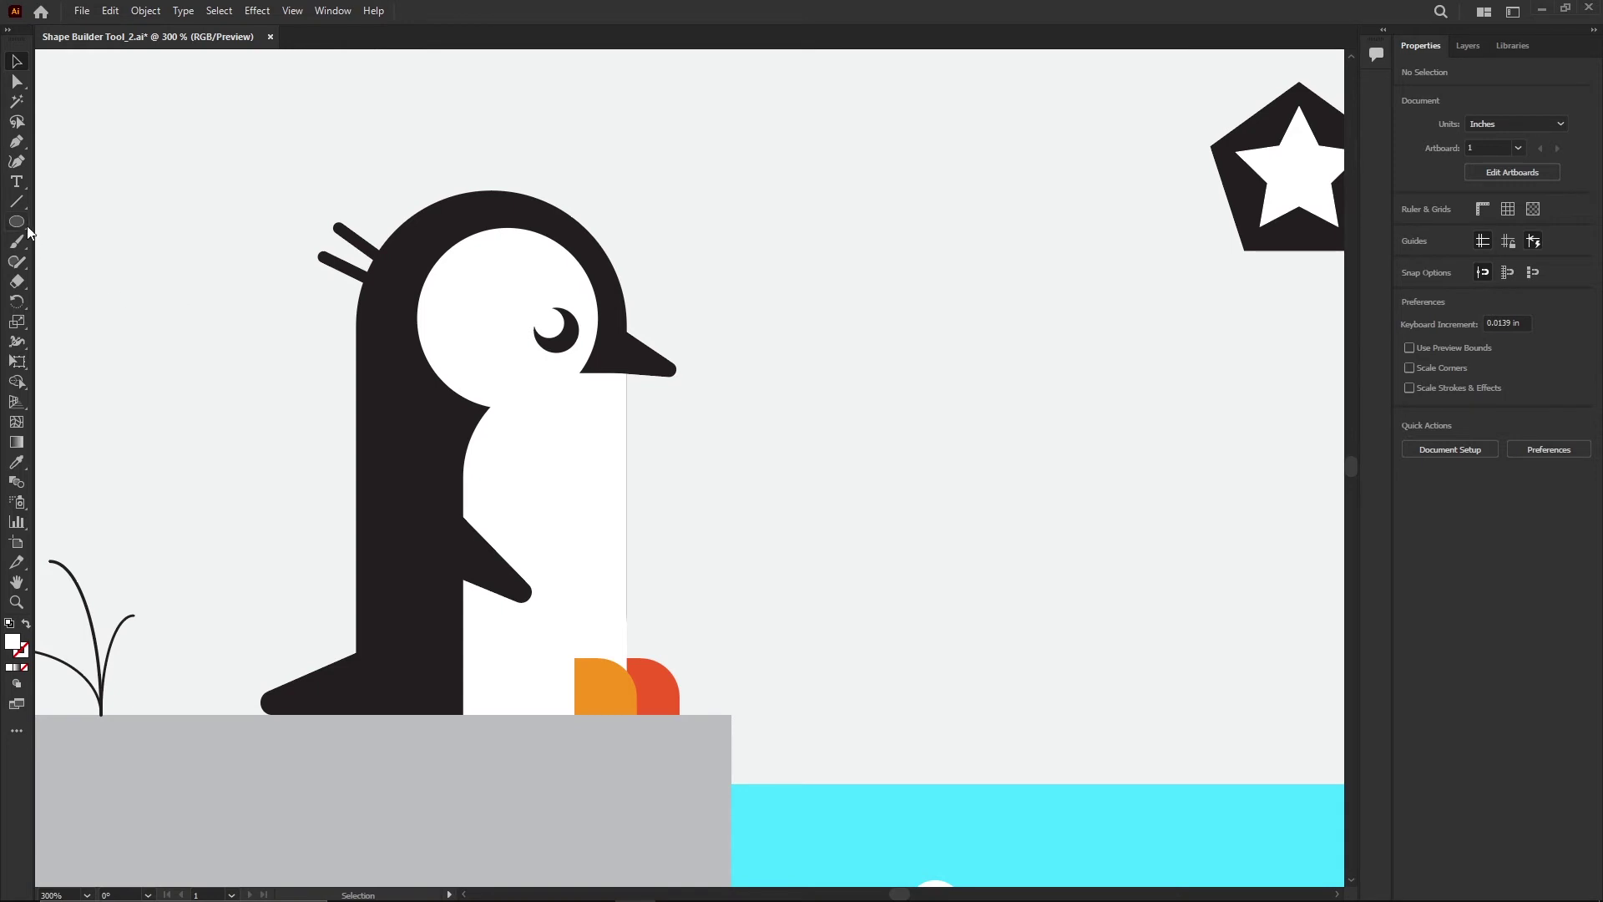
Step: Draw a diagonal line across the penguin's beak with the Line Segment tool
click(16, 201)
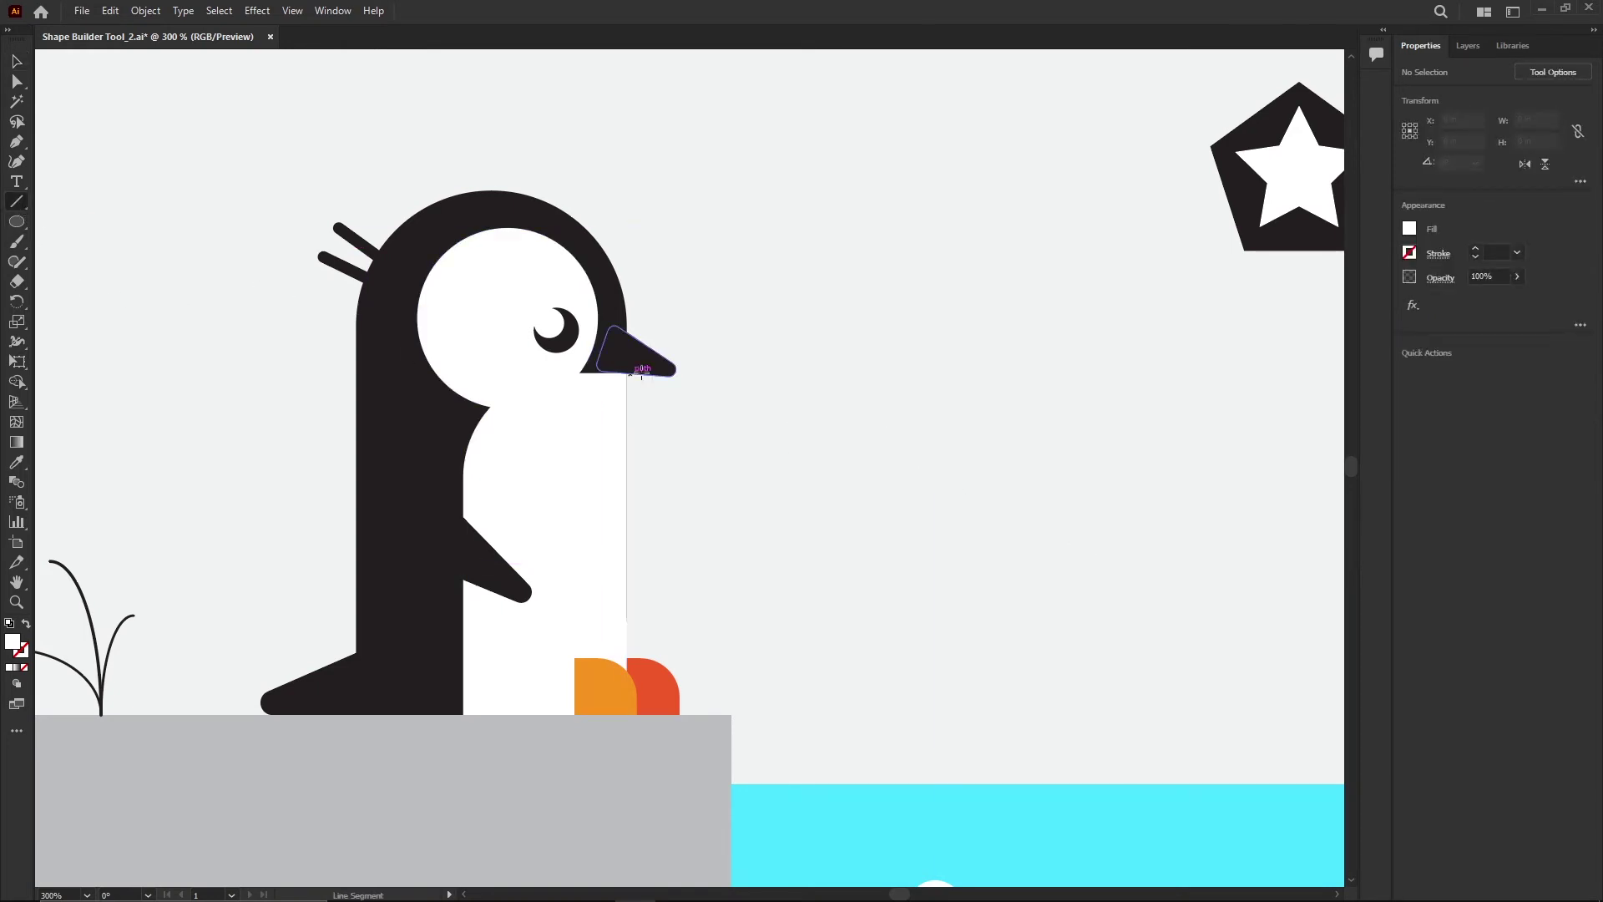
scroll(651, 338, up, 1)
scroll(633, 338, up, 1)
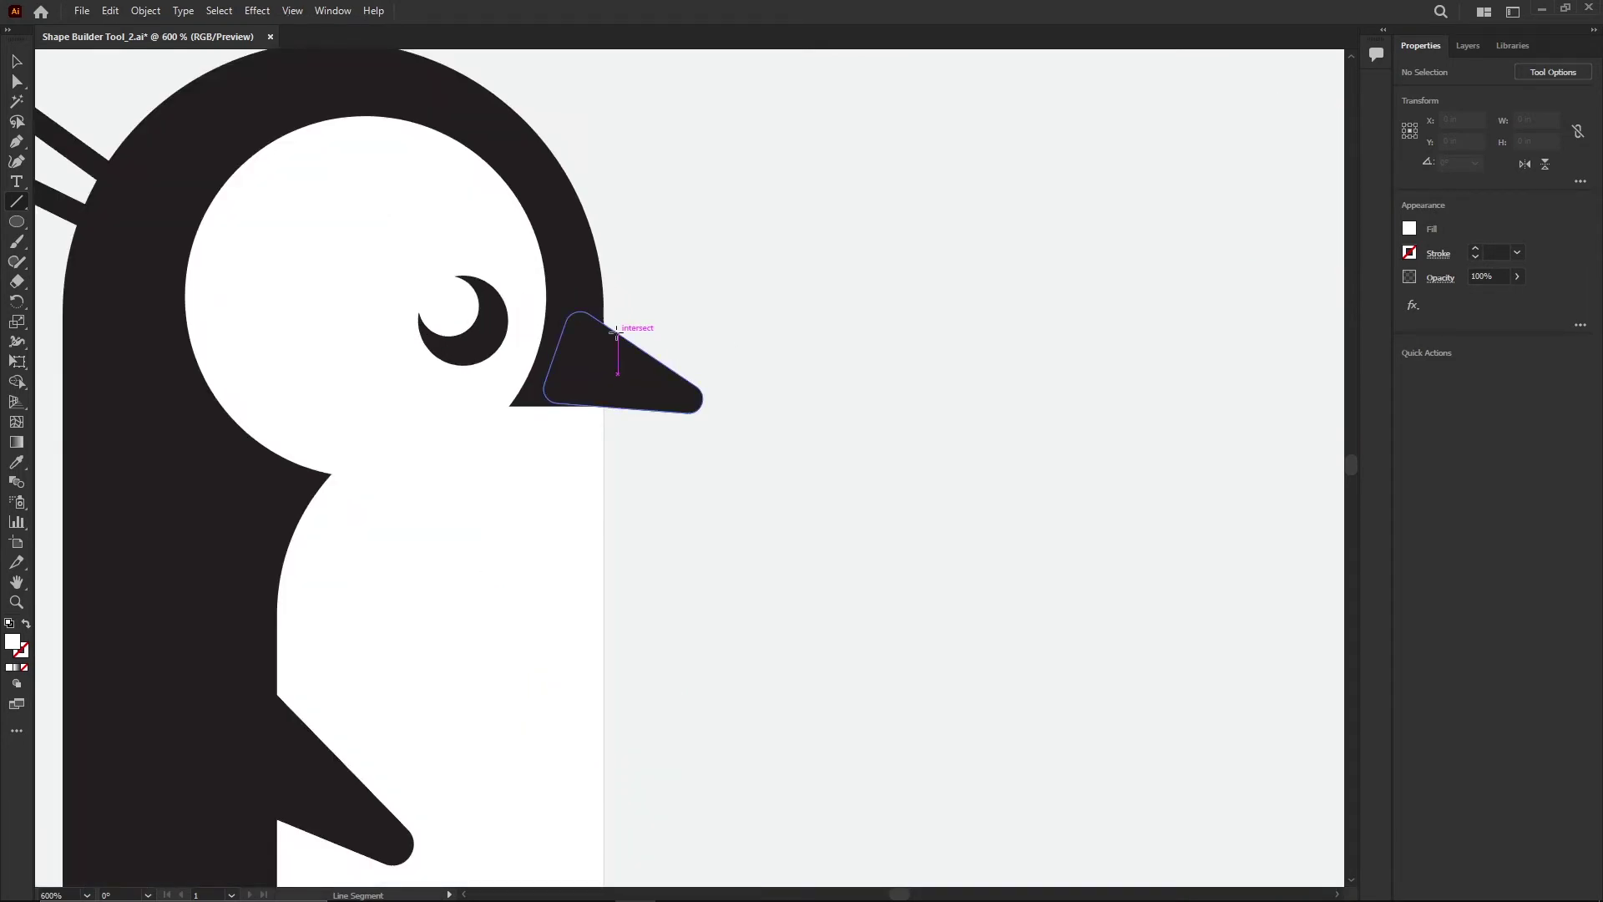
drag(617, 333, 688, 462)
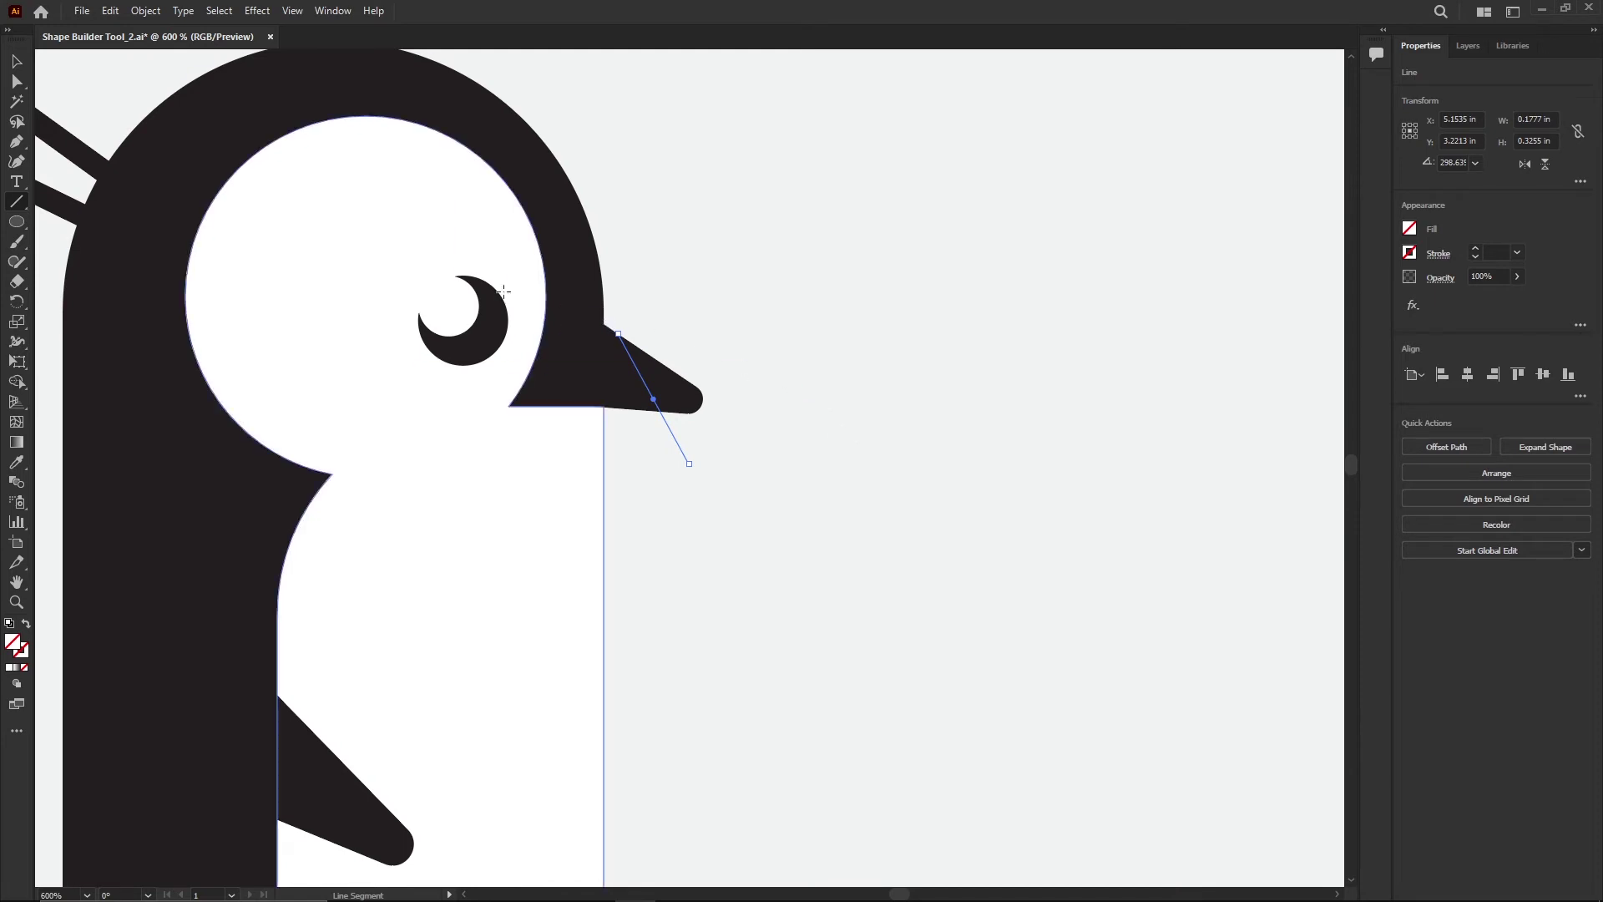
key(v)
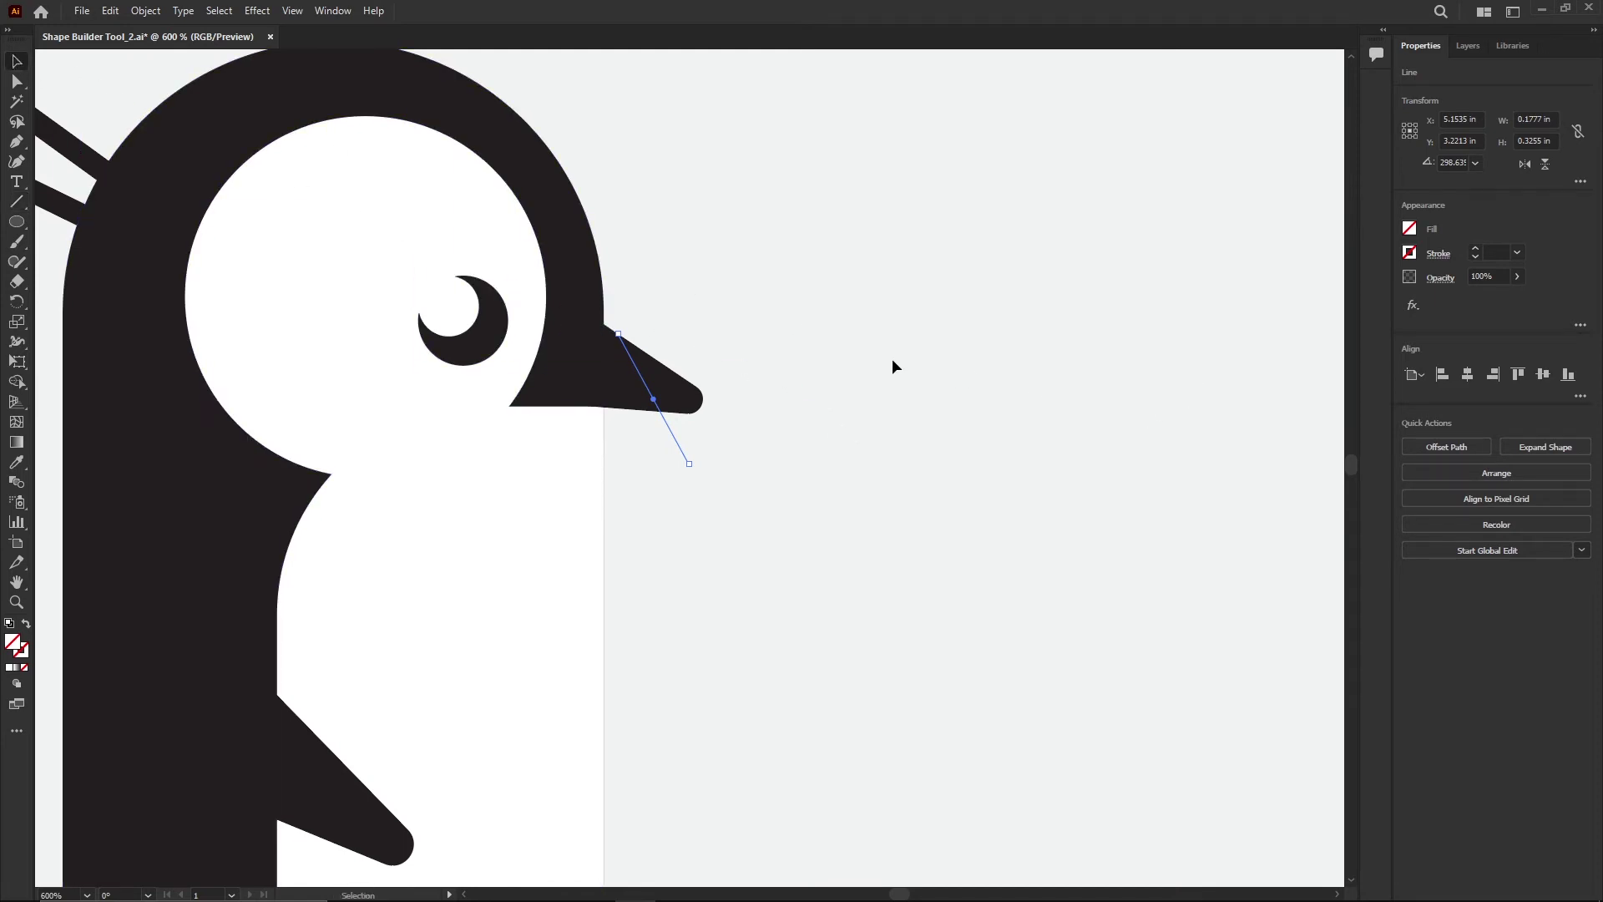
Step: Give the beak line a 1 pt stroke and select it together with the beak
shift+click(676, 398)
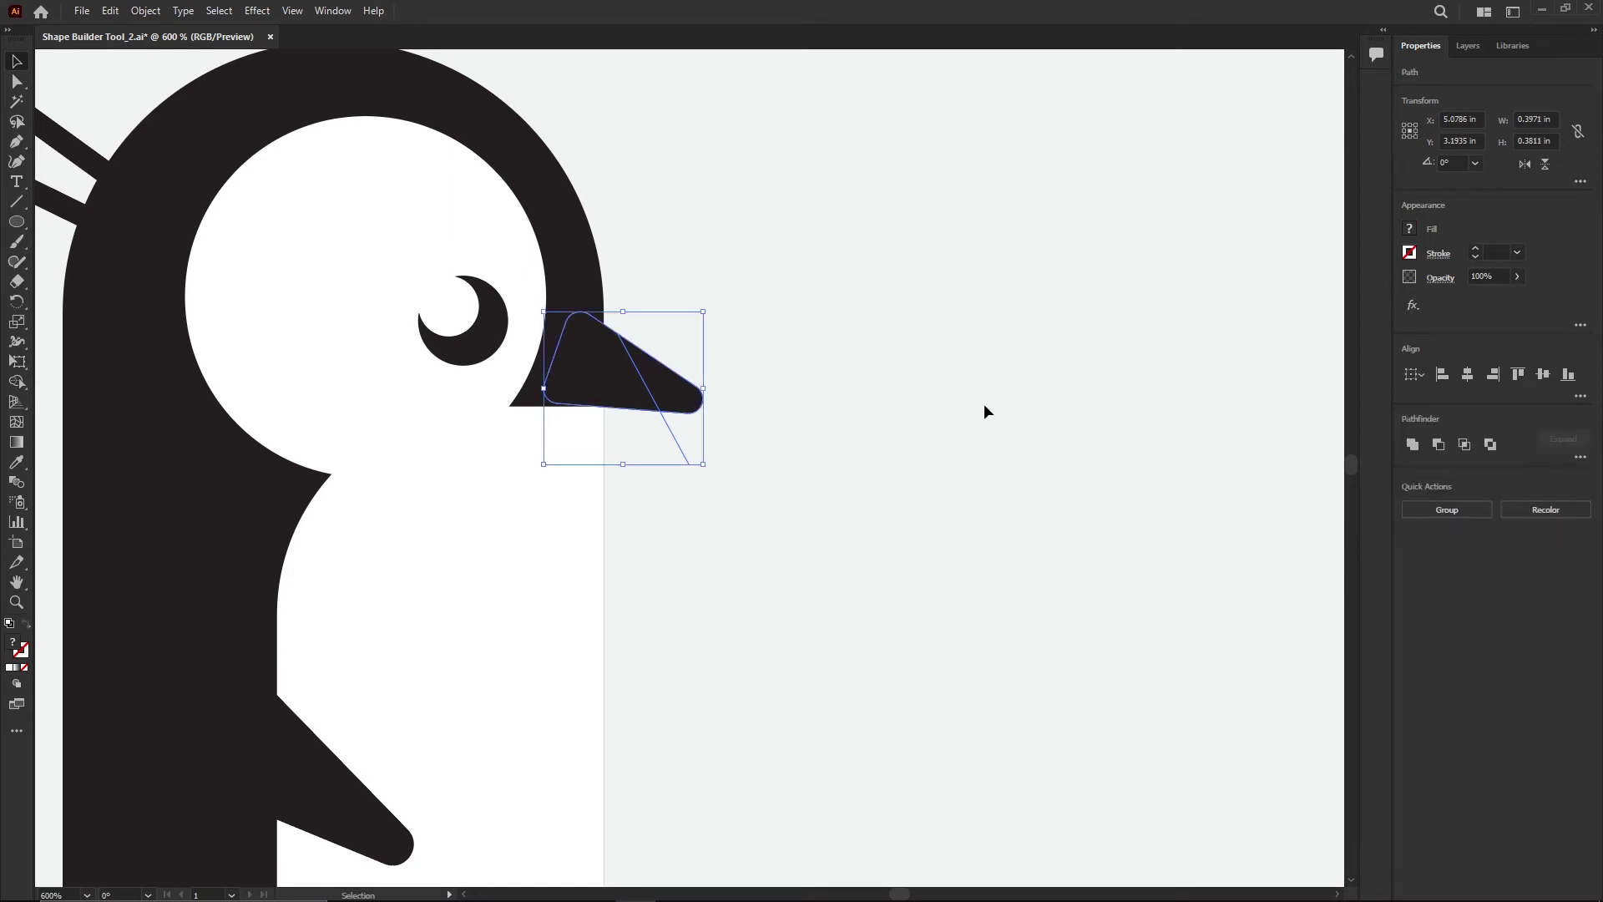
click(812, 444)
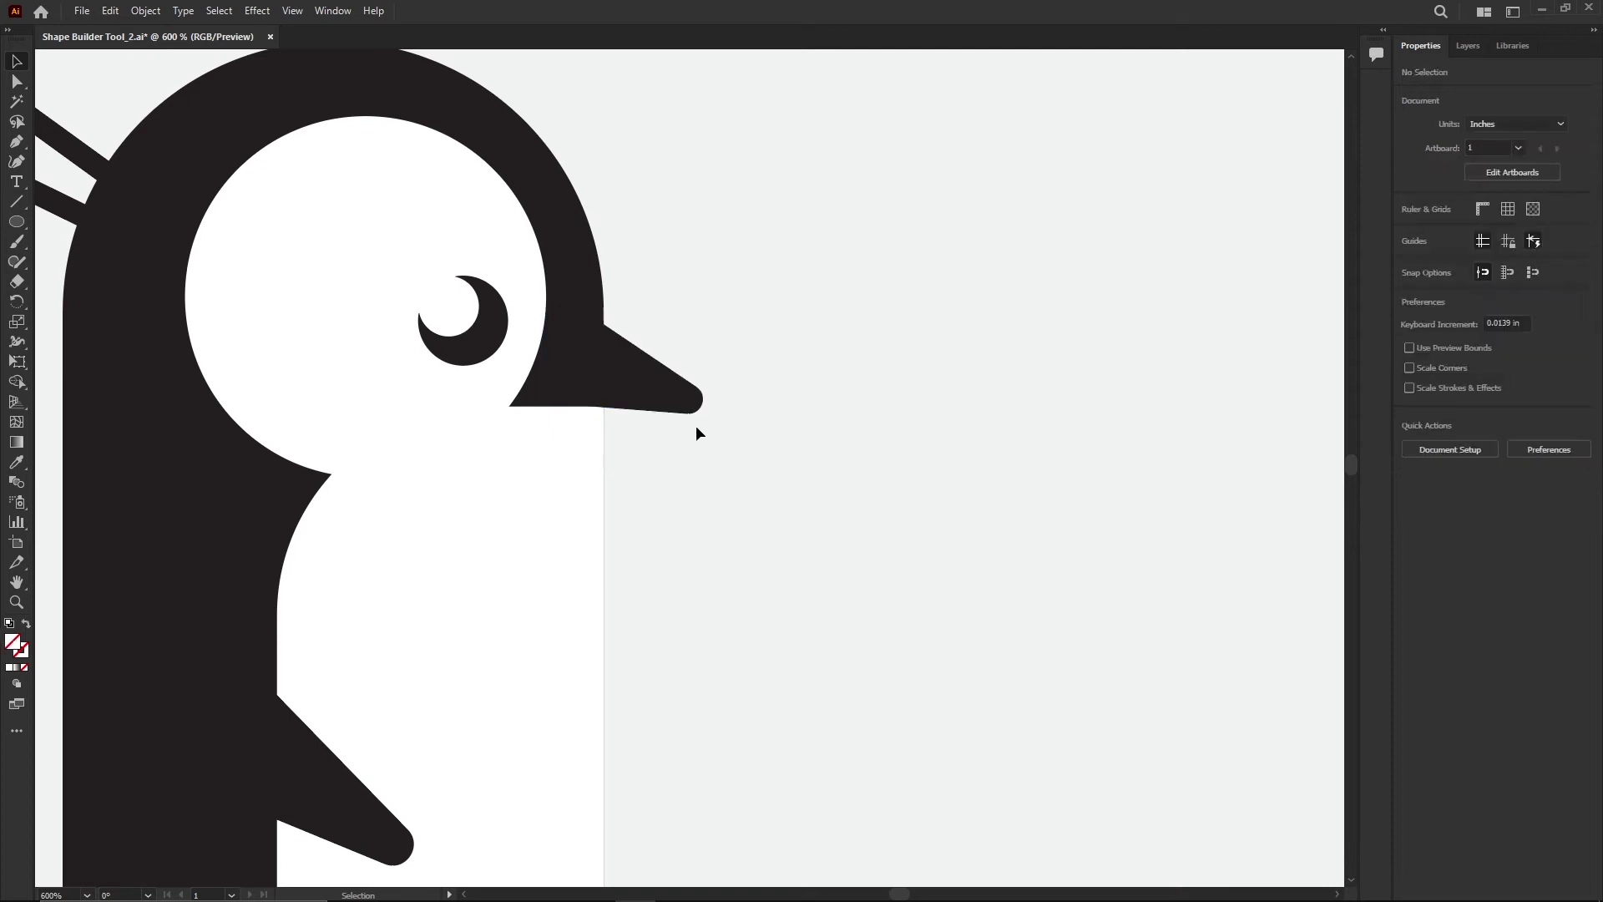
click(650, 399)
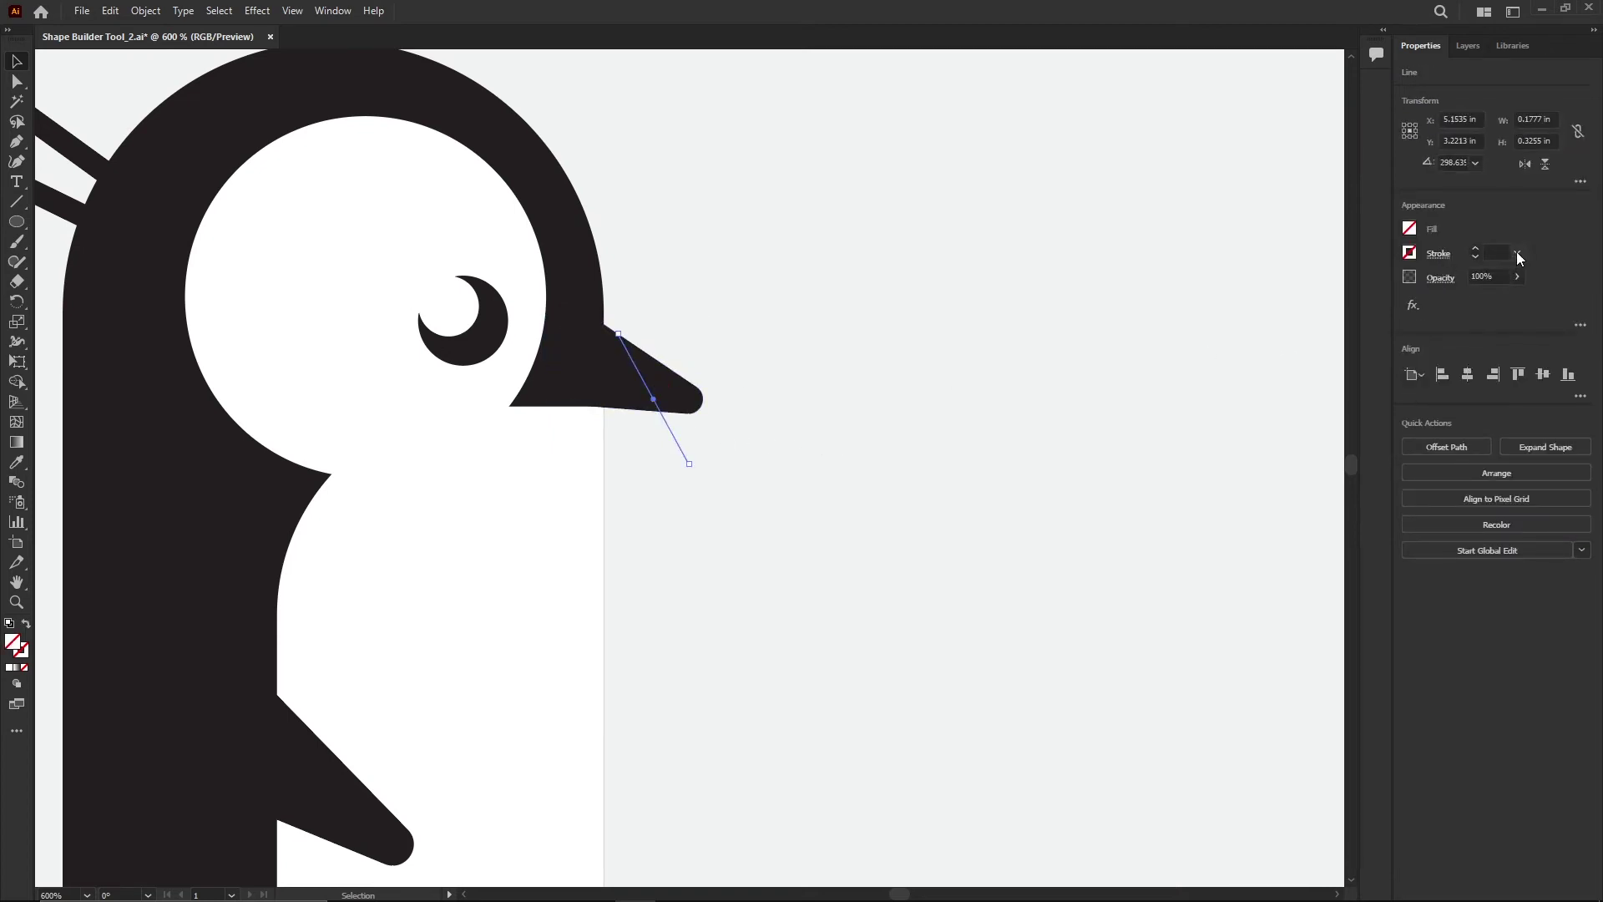
click(1518, 255)
click(1543, 329)
shift+click(678, 389)
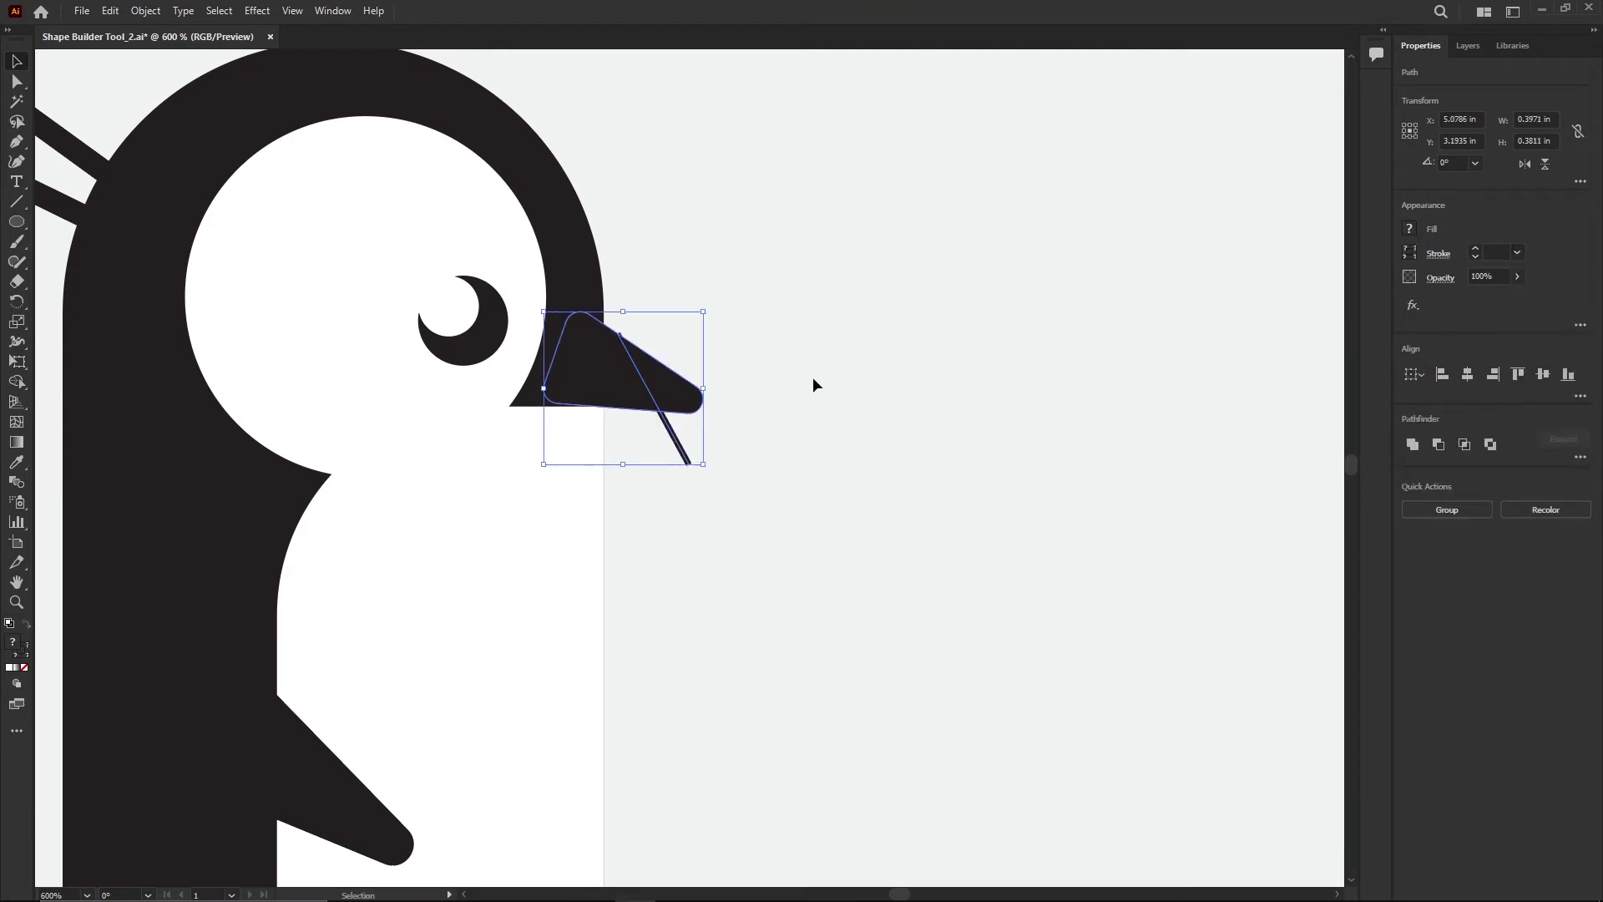
click(17, 382)
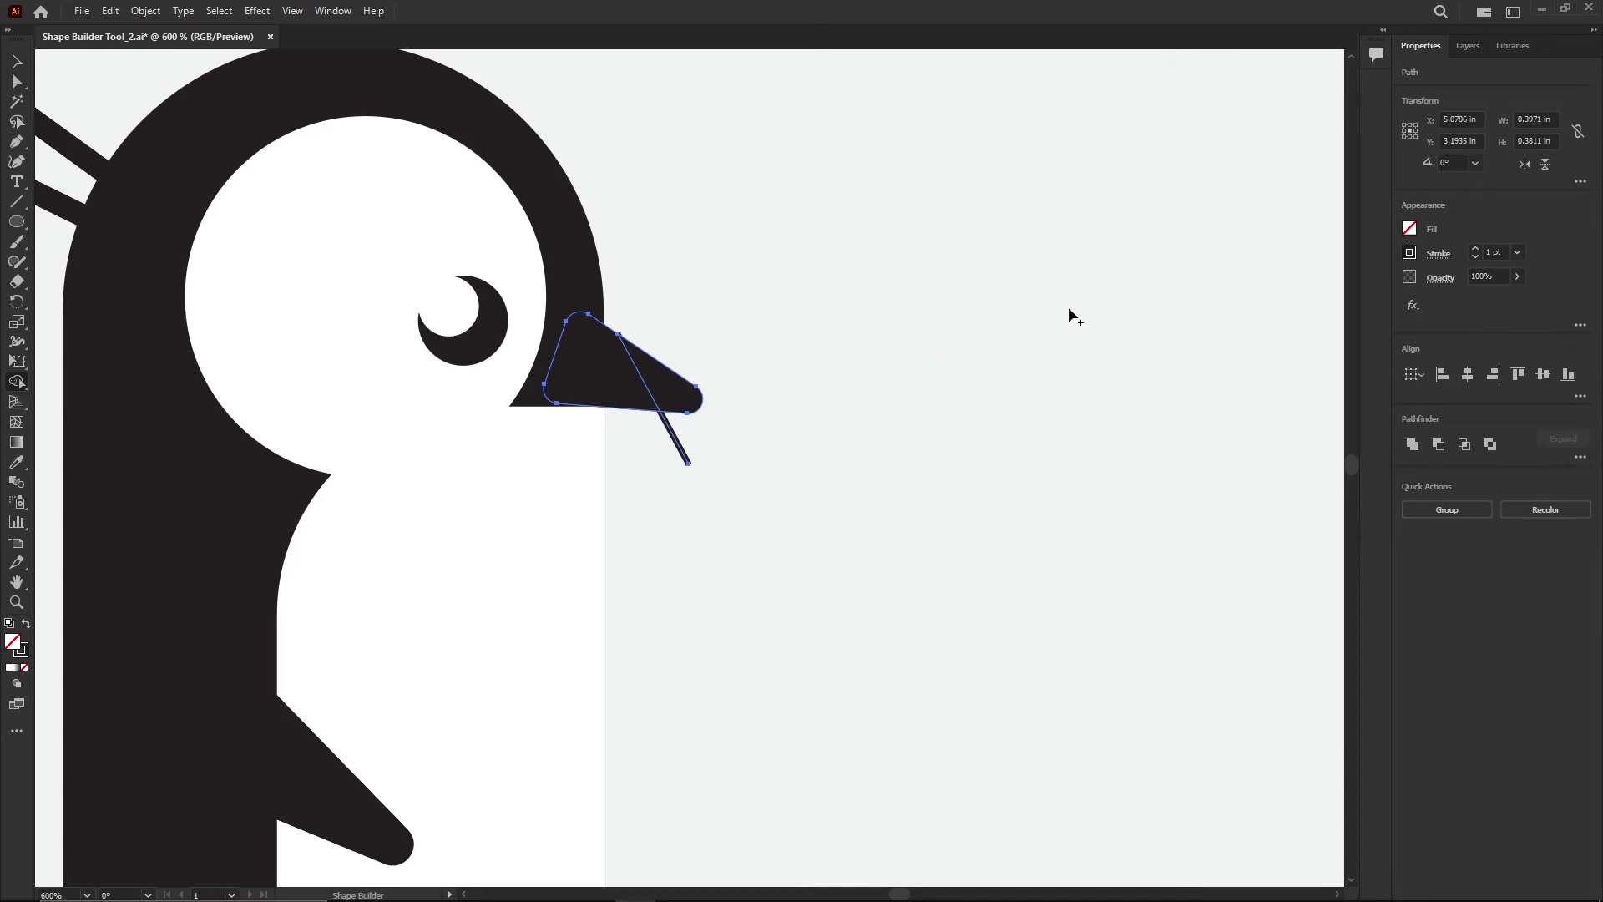
click(1409, 229)
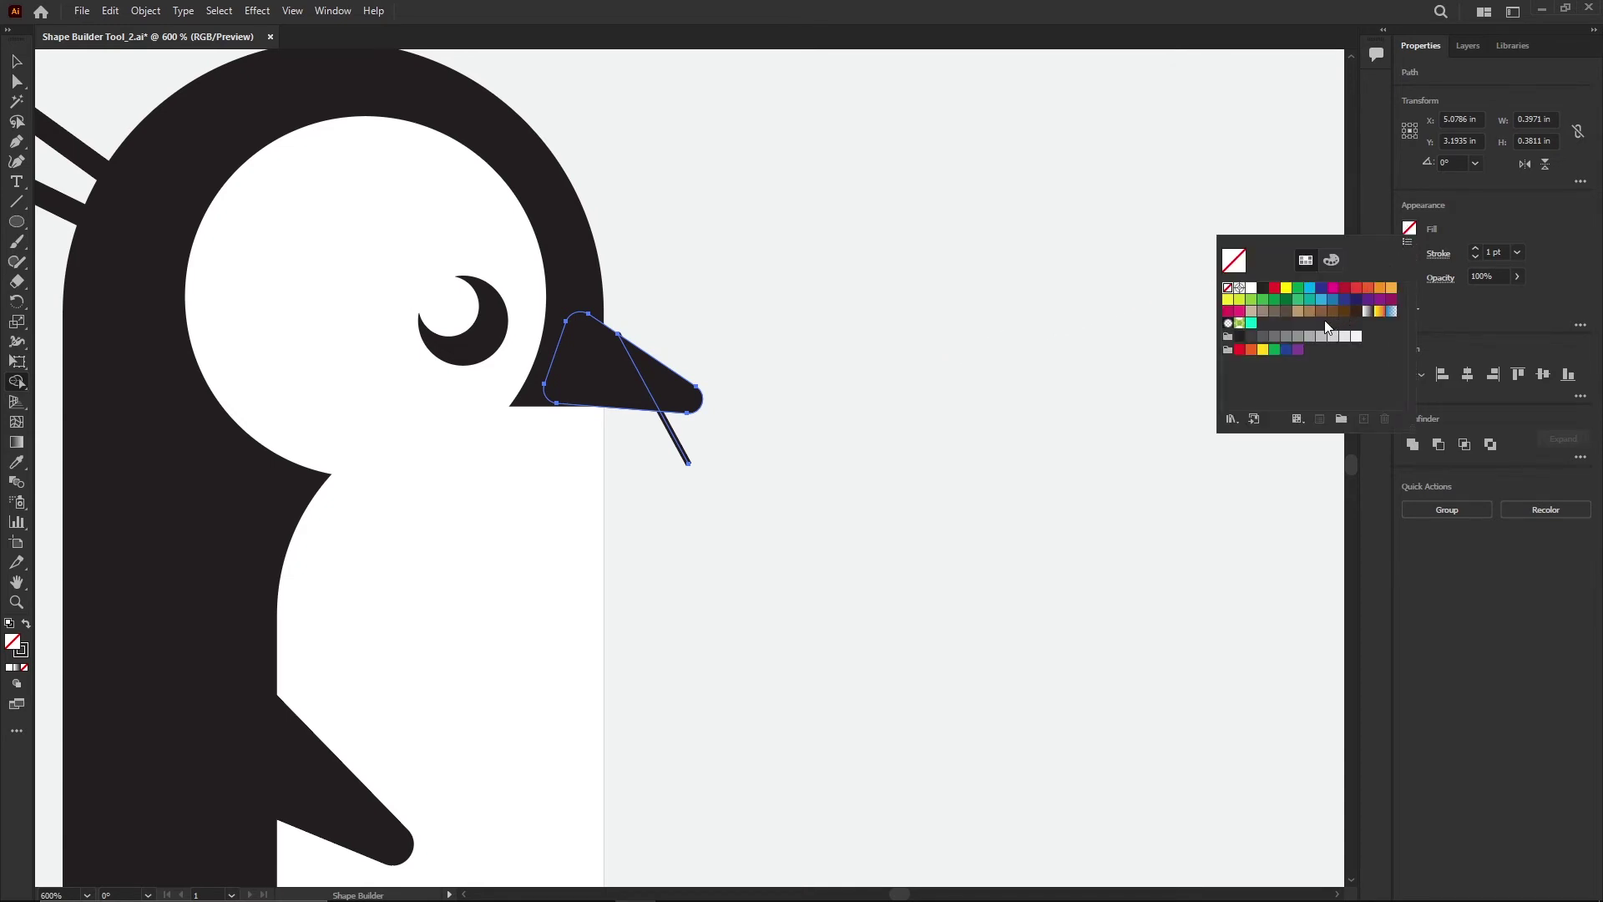
Step: Fill the beak's tip region dark grey with Shape Builder
click(1275, 337)
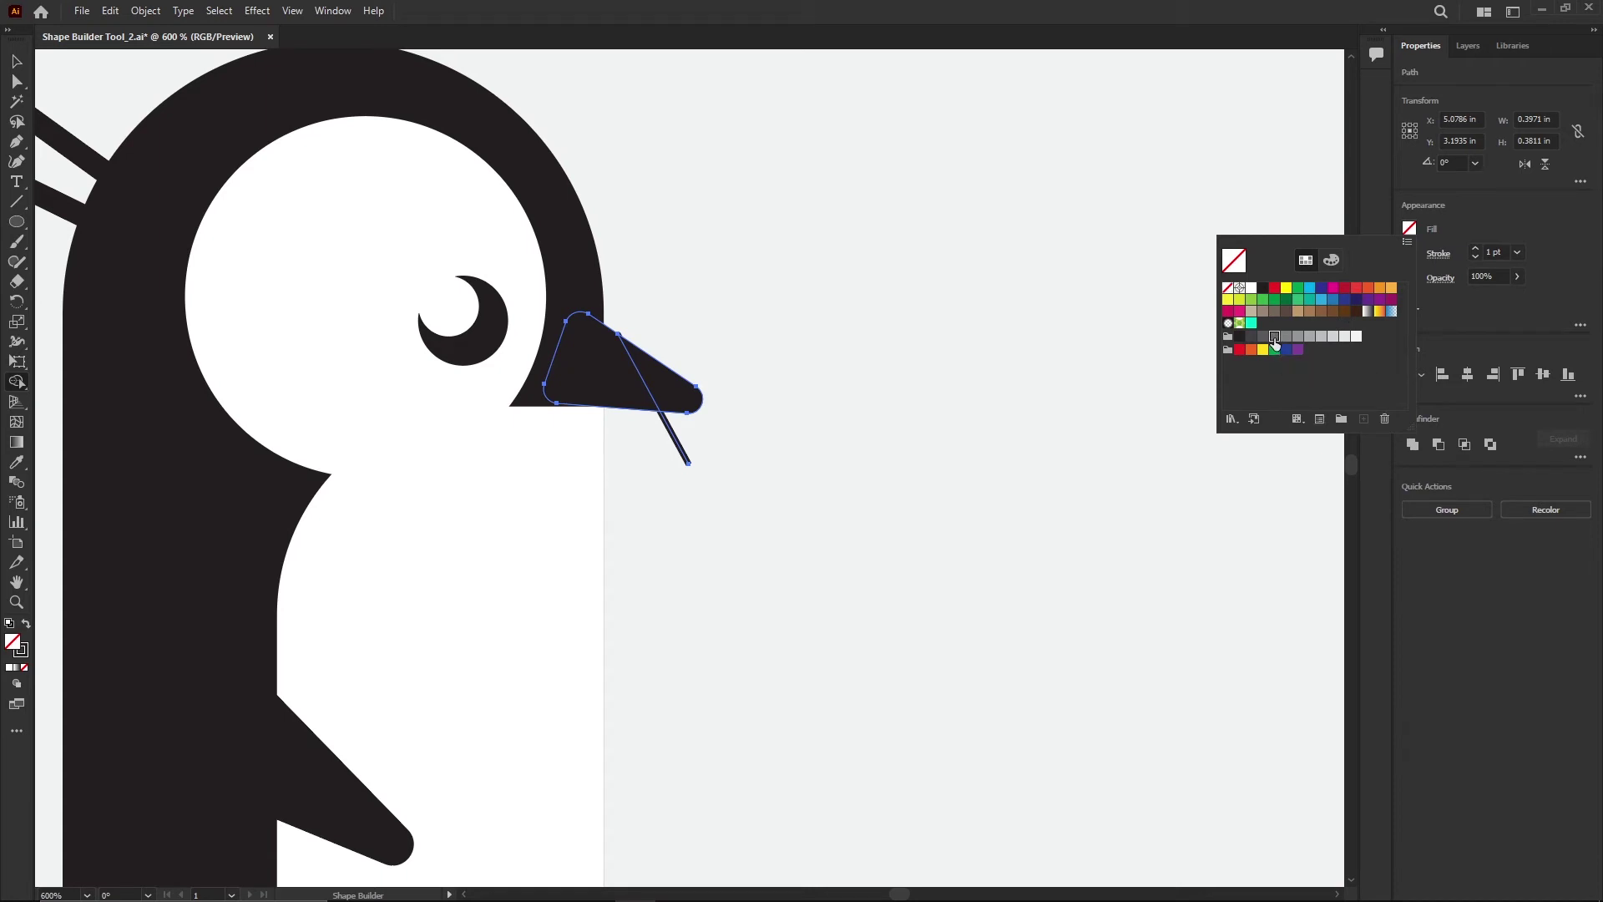
click(666, 386)
click(669, 388)
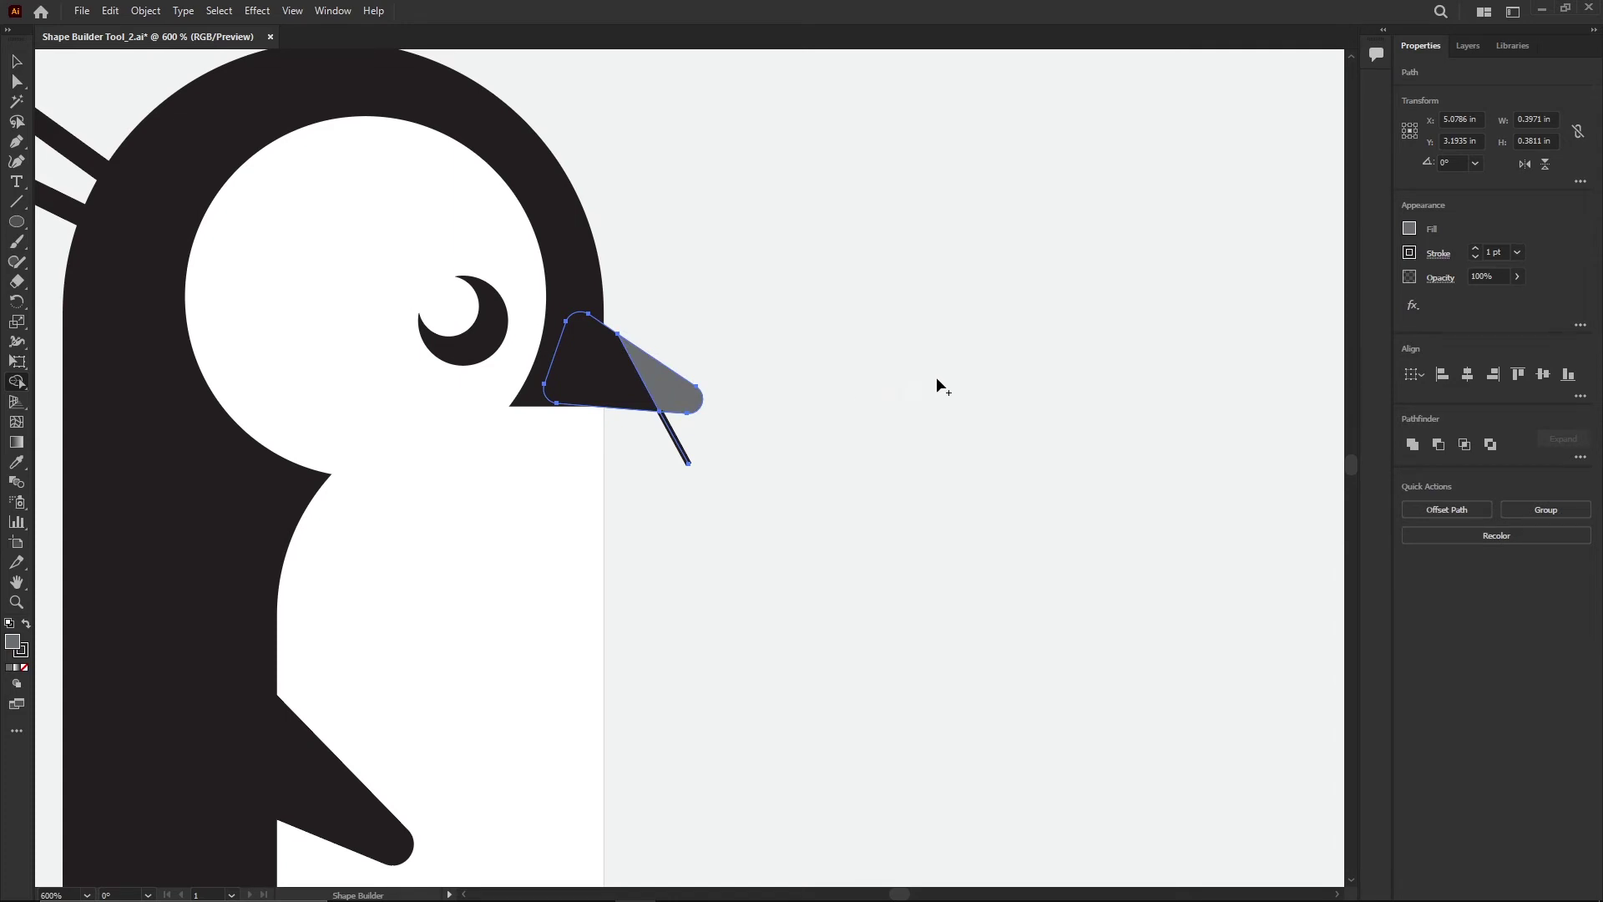
click(1407, 228)
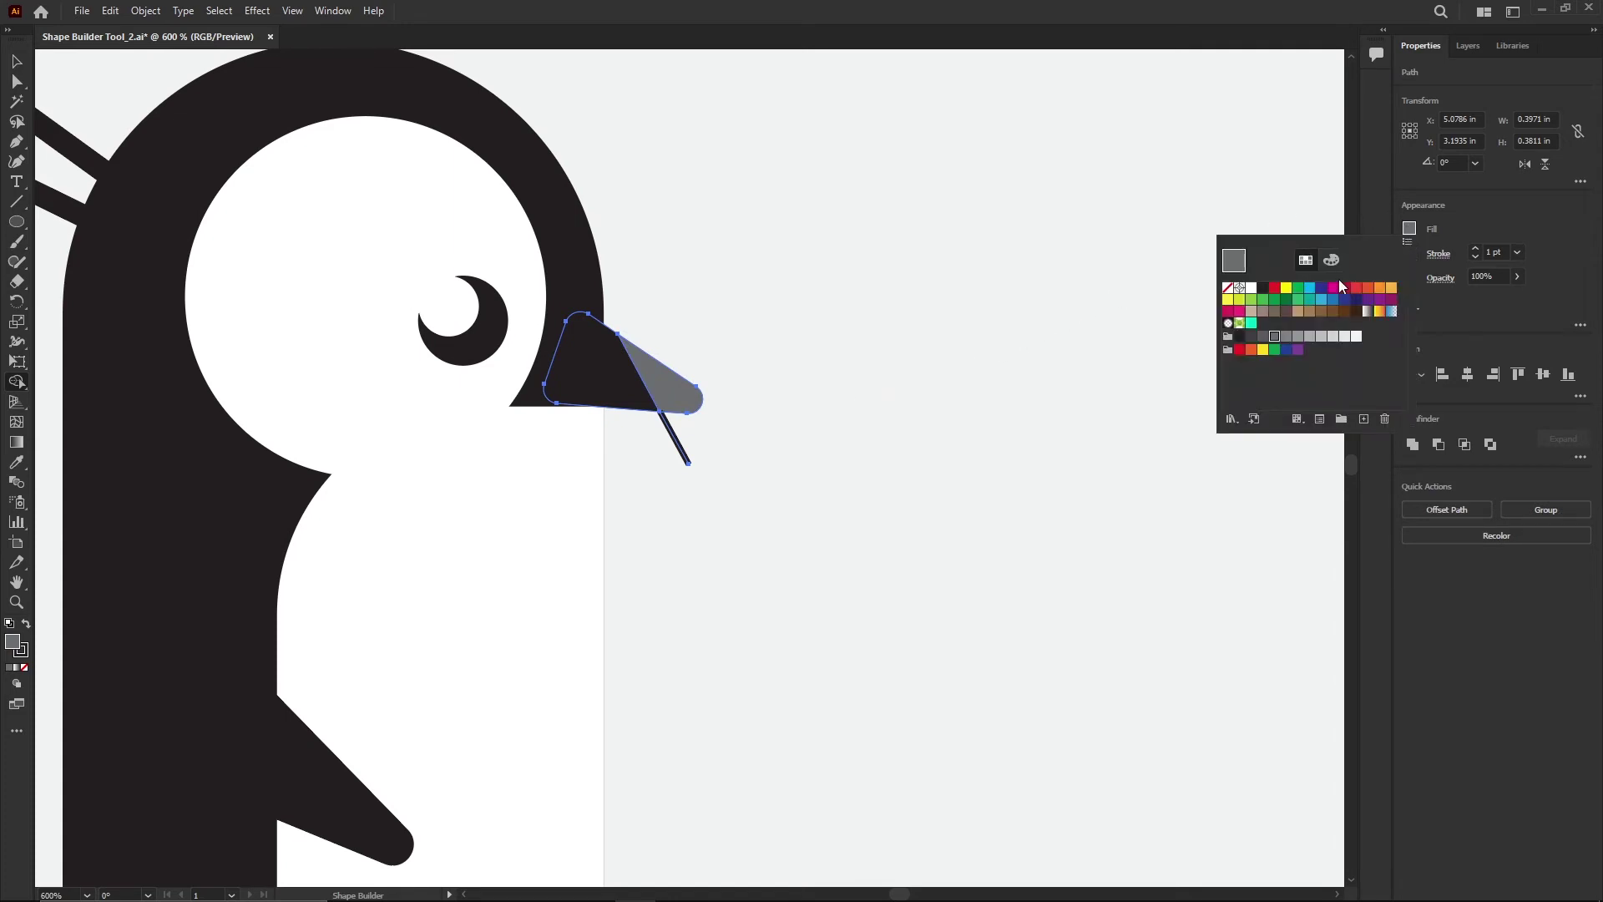
click(1286, 337)
click(1263, 336)
click(662, 390)
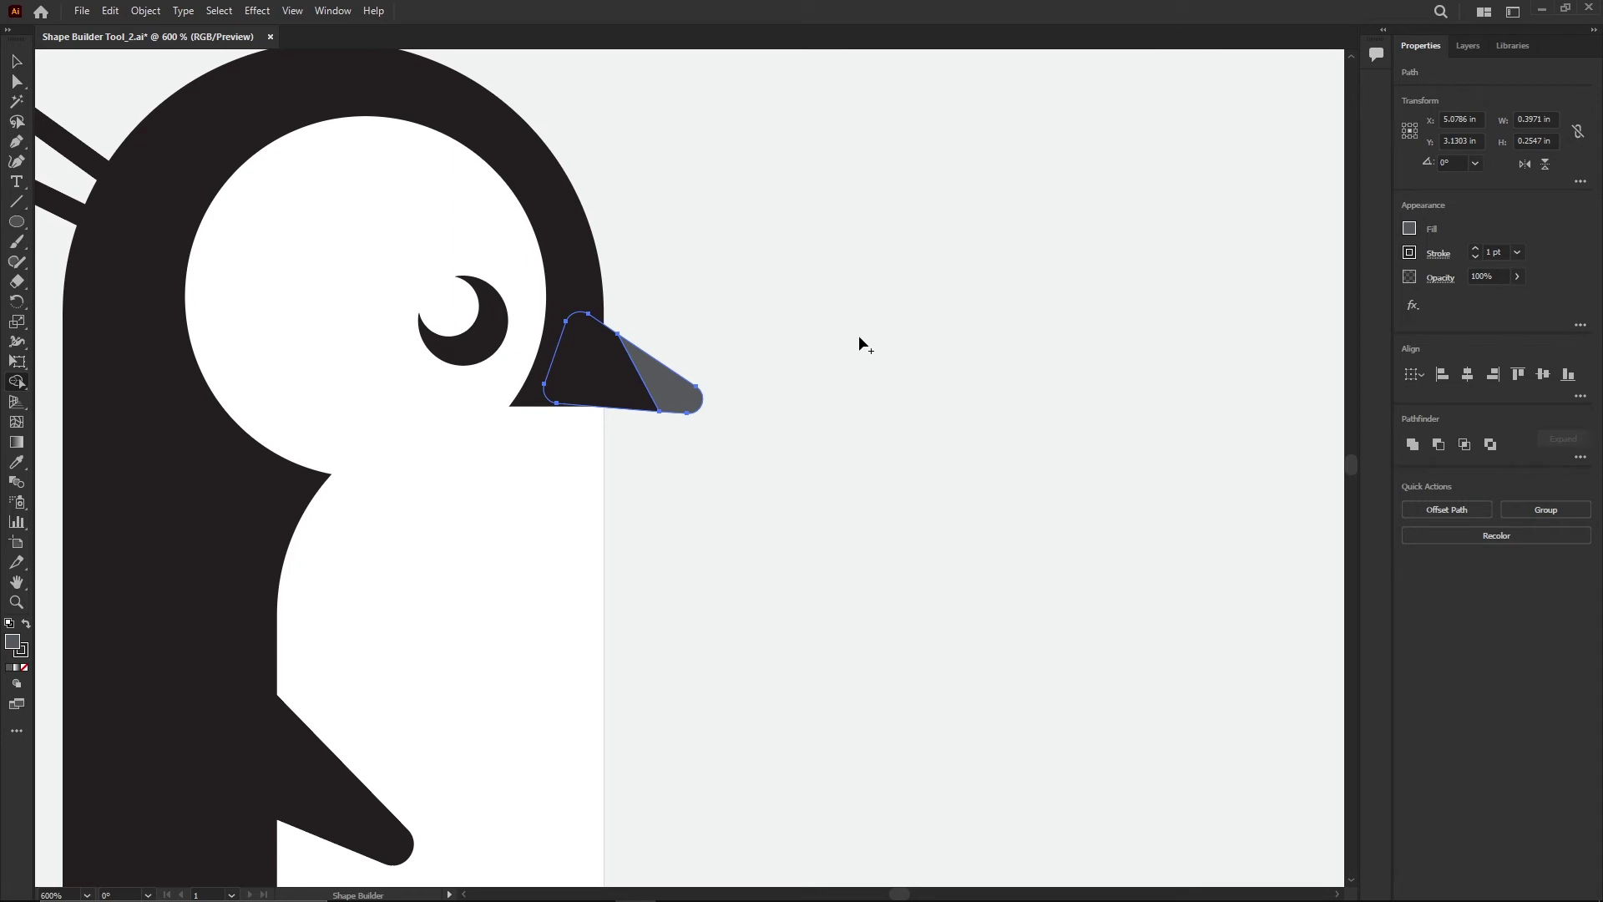
click(16, 61)
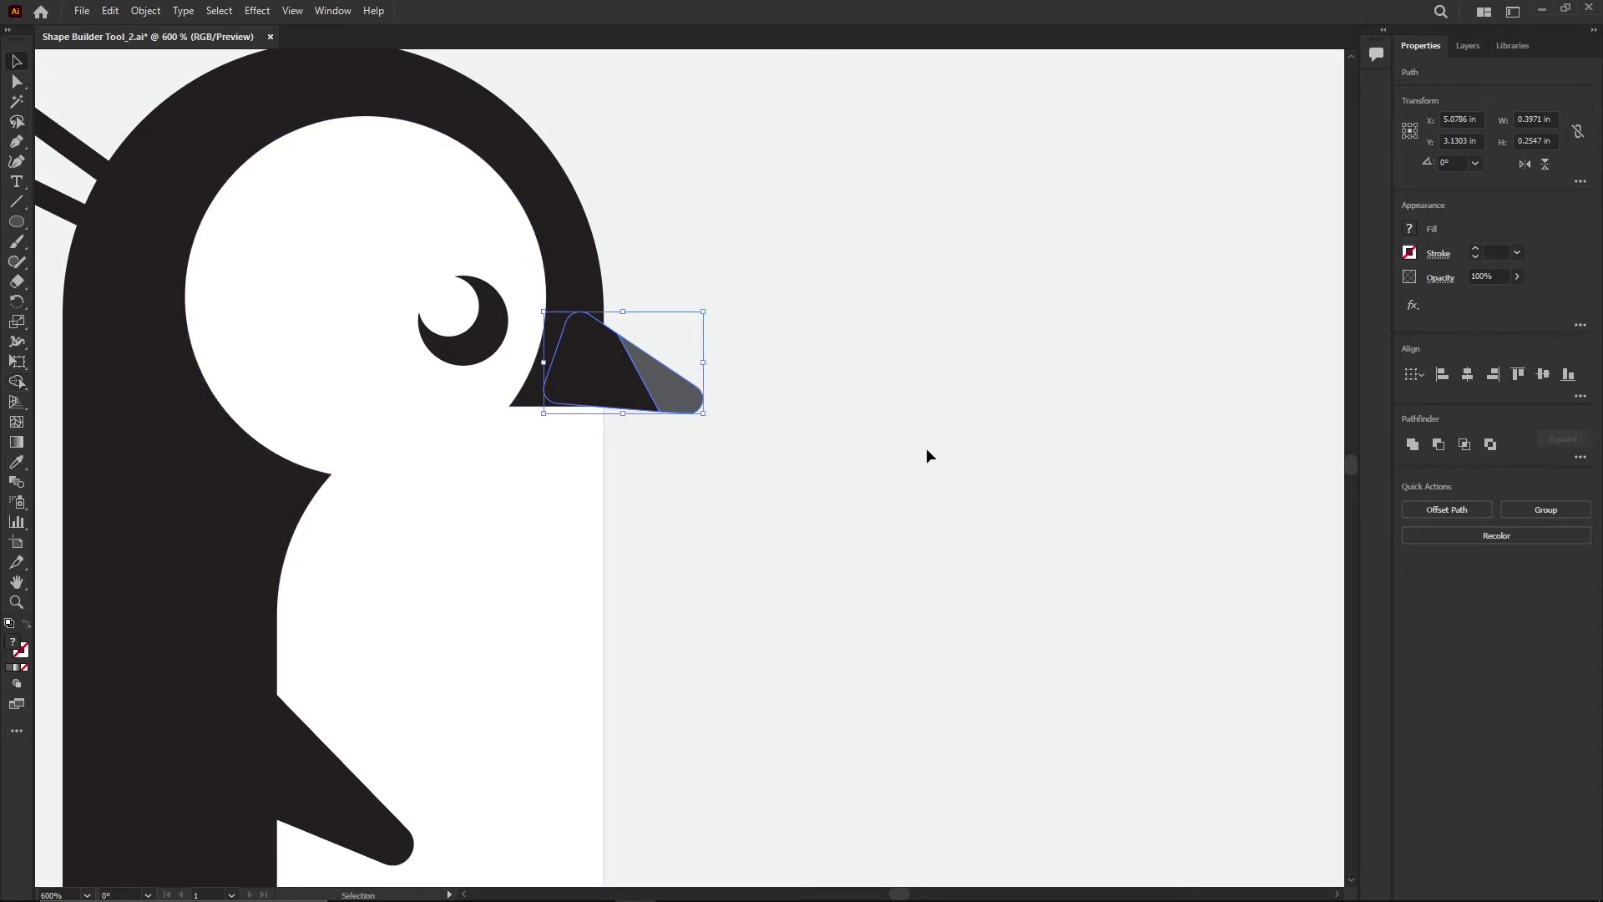
Step: Pan to the penguin's wing and draw a line across it from its top edge
key(space)
drag(726, 548, 869, 290)
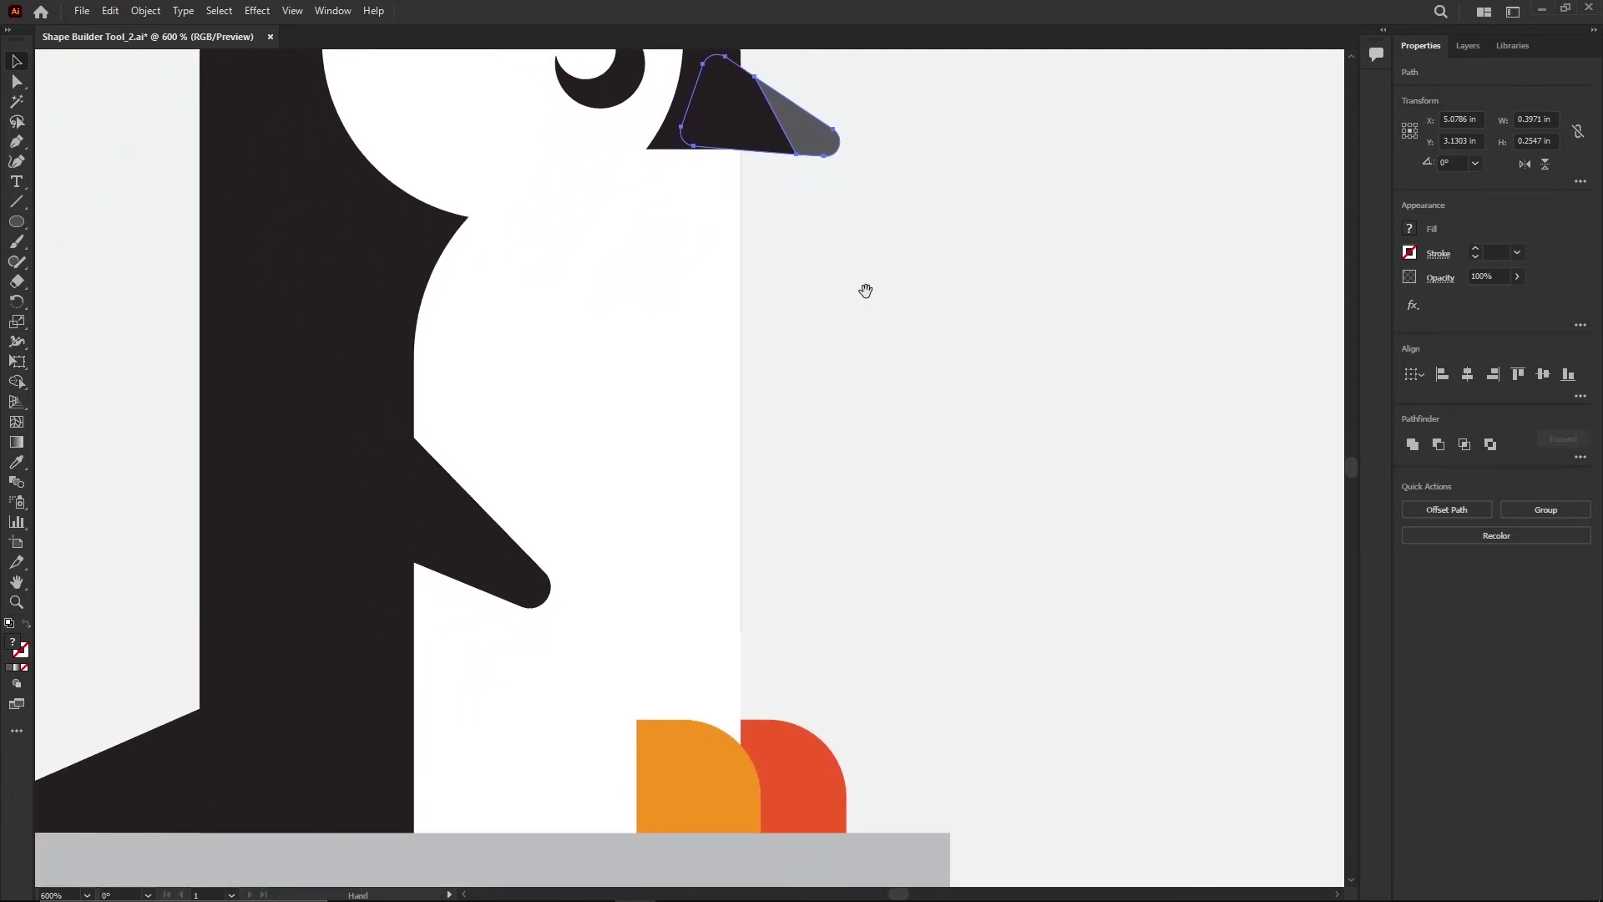
click(16, 201)
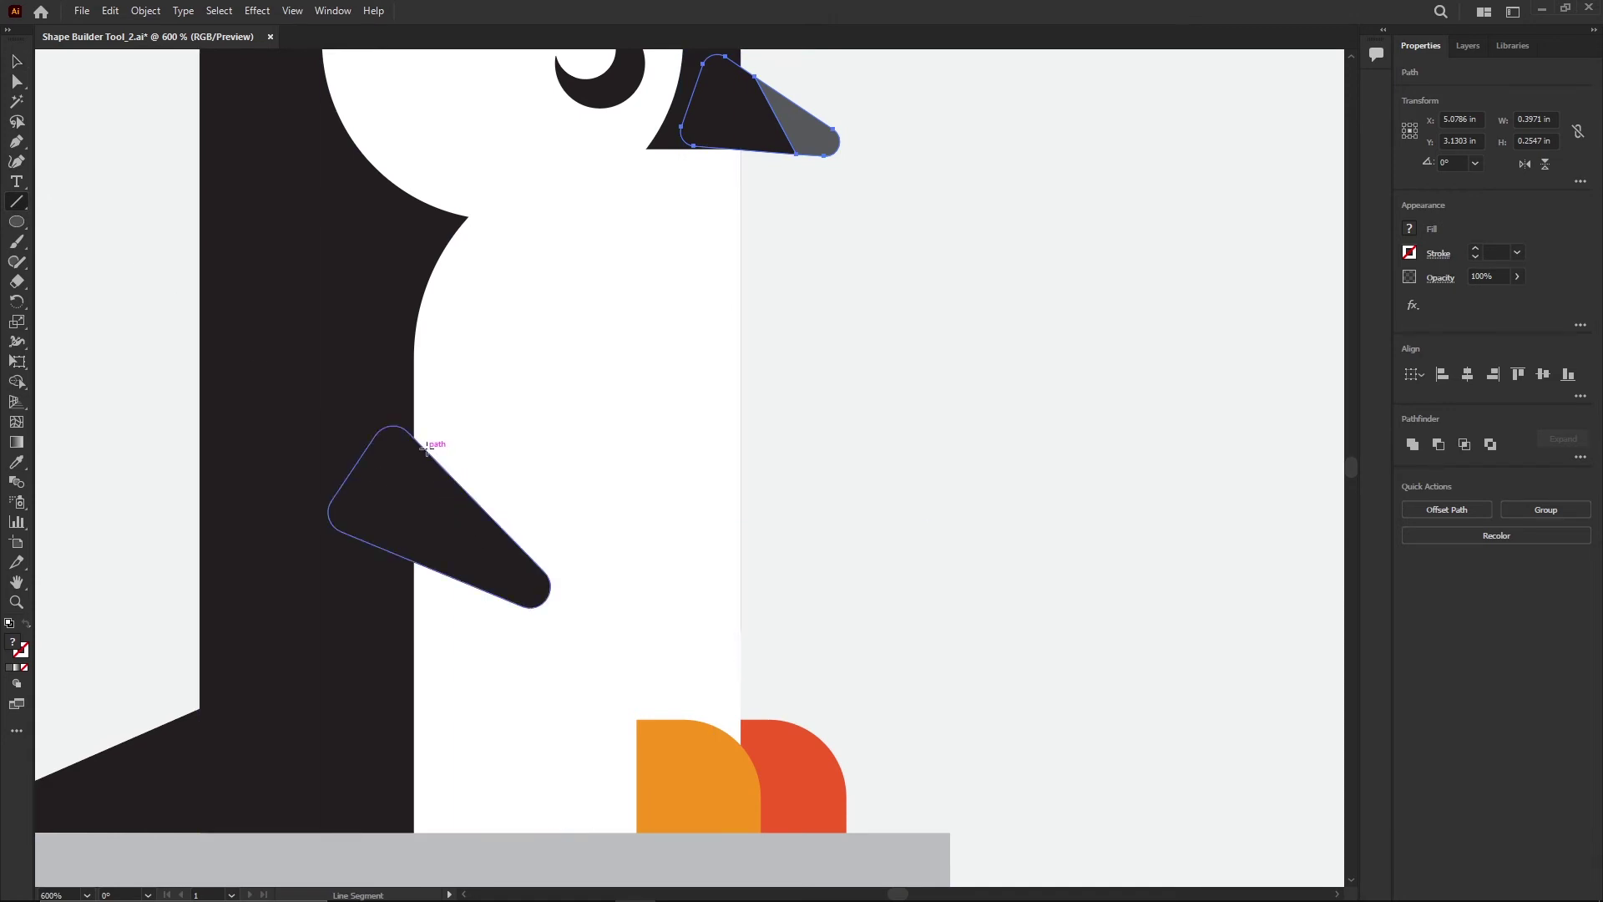
drag(425, 448, 498, 626)
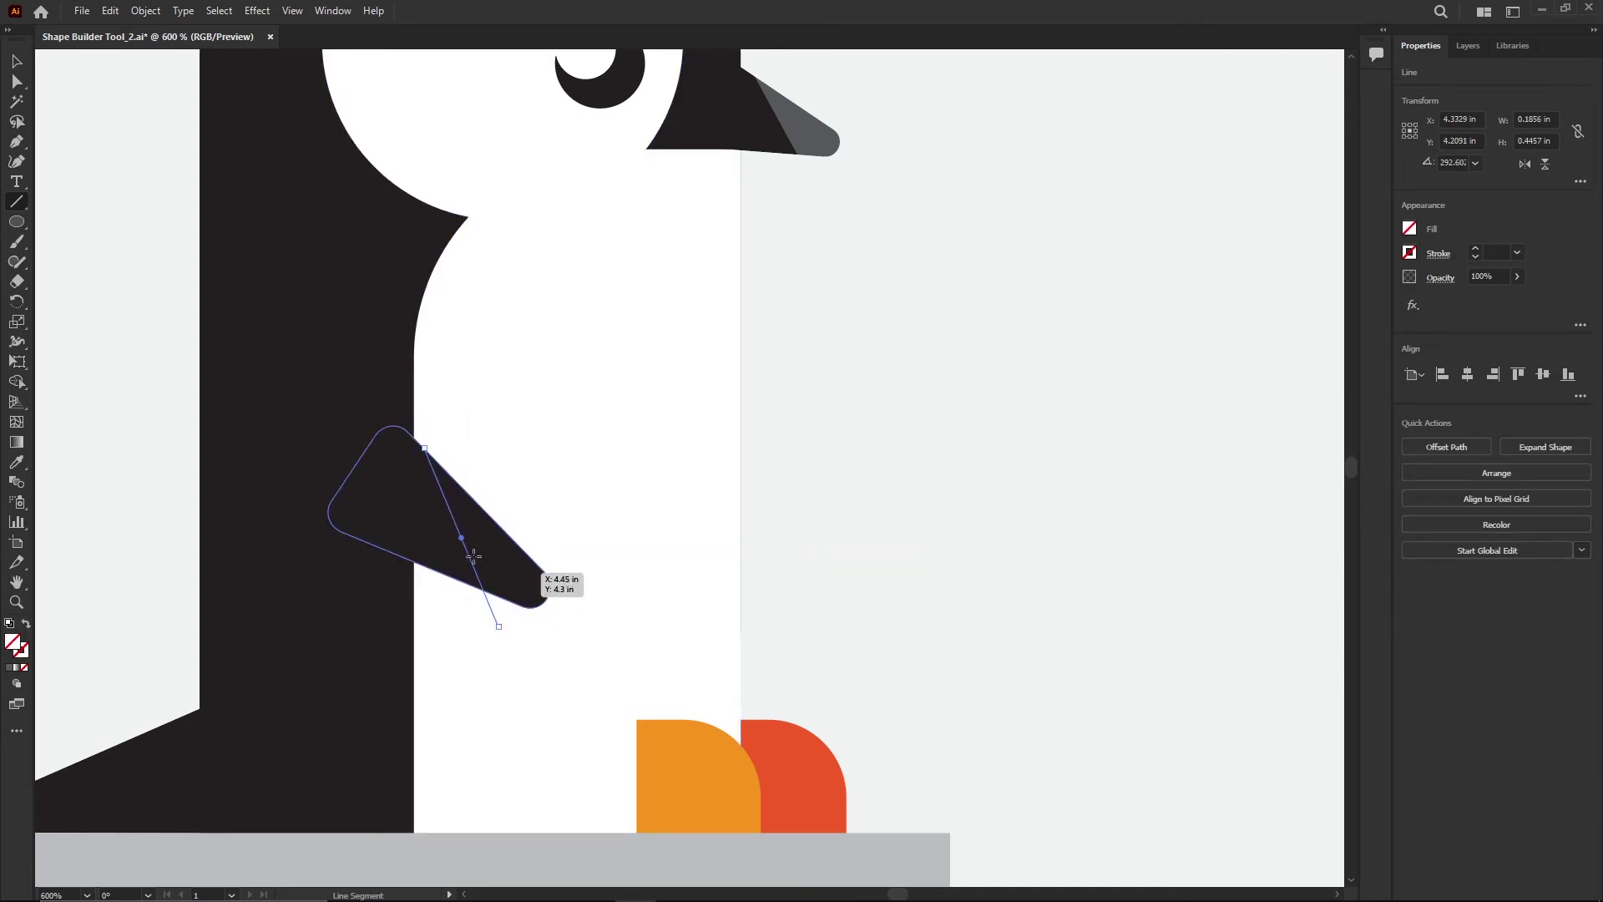
key(v)
Step: Select the wing line on its own and set its stroke to 1 pt
shift+click(501, 559)
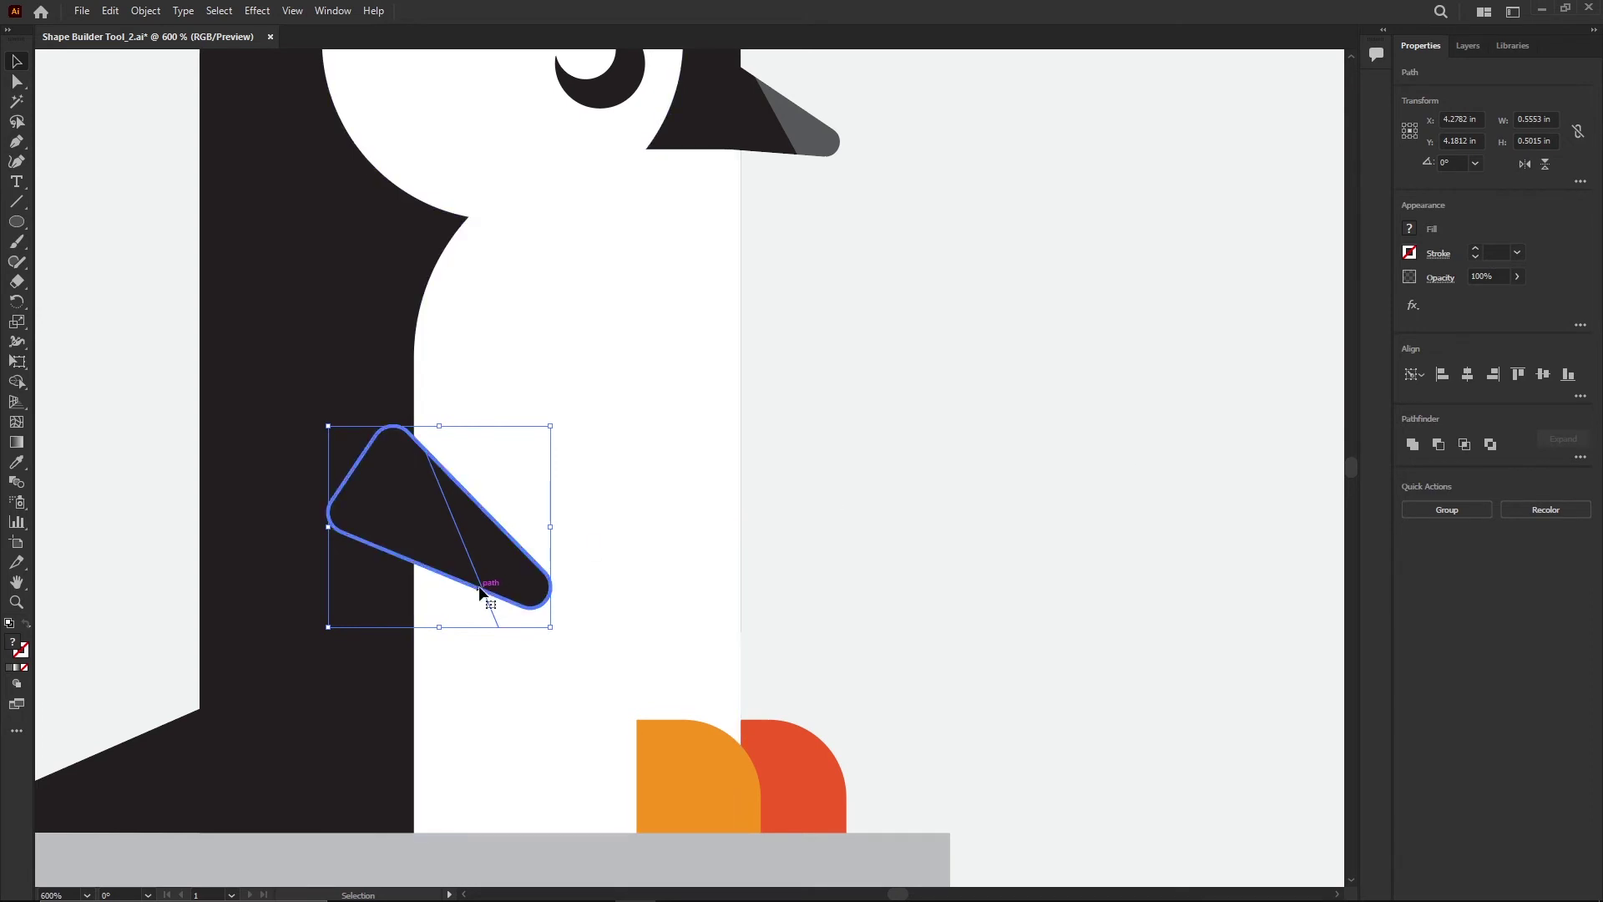
click(910, 510)
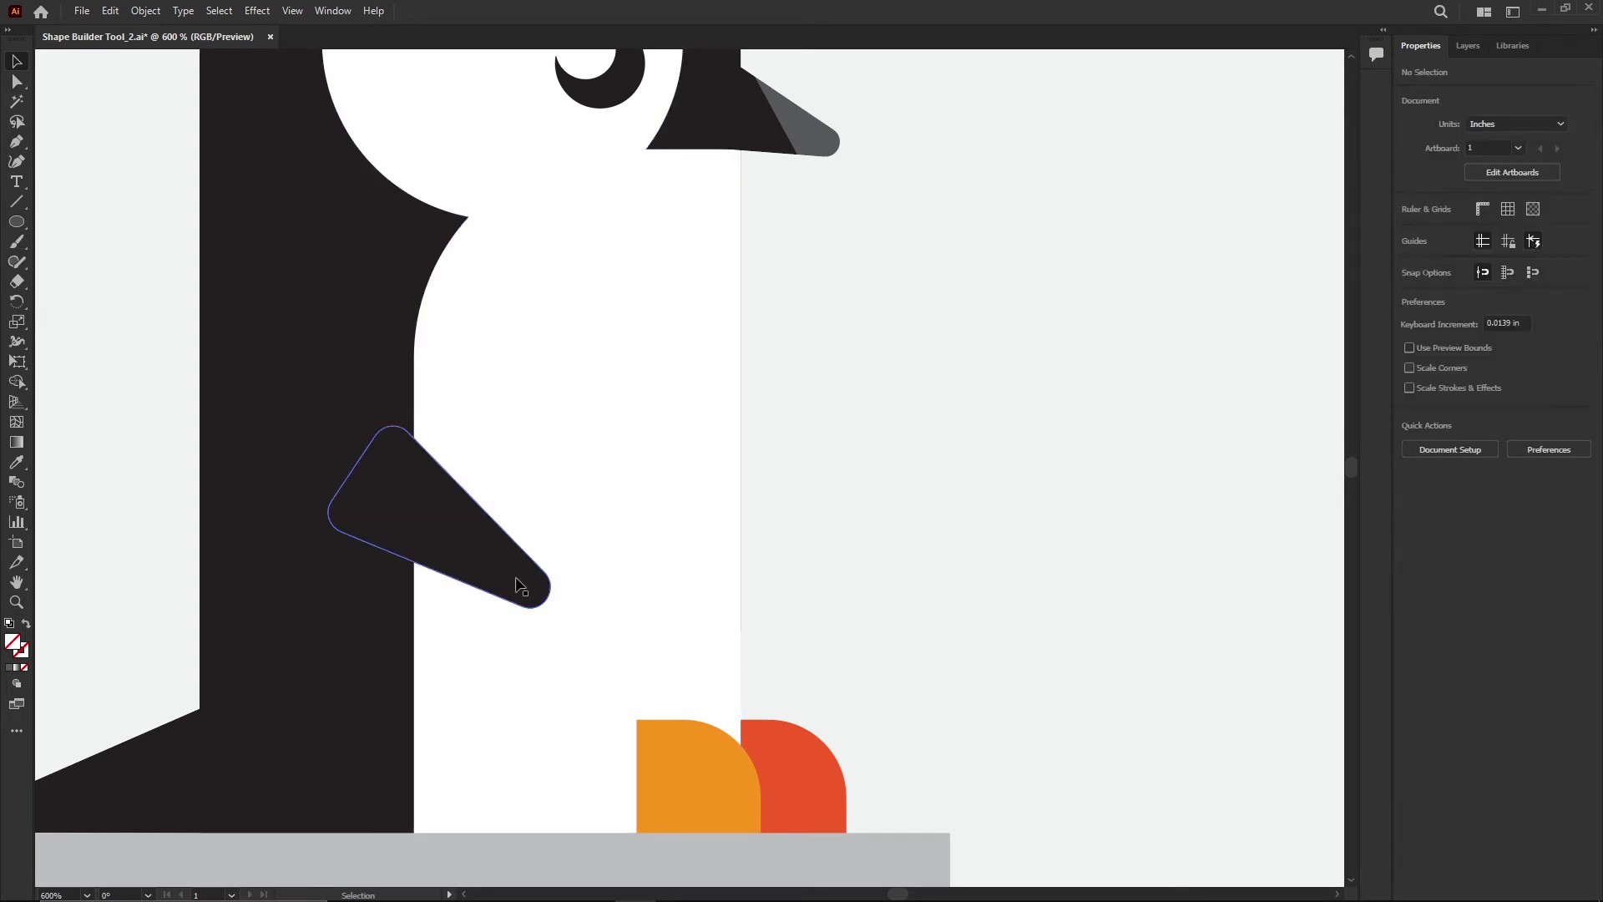
click(476, 570)
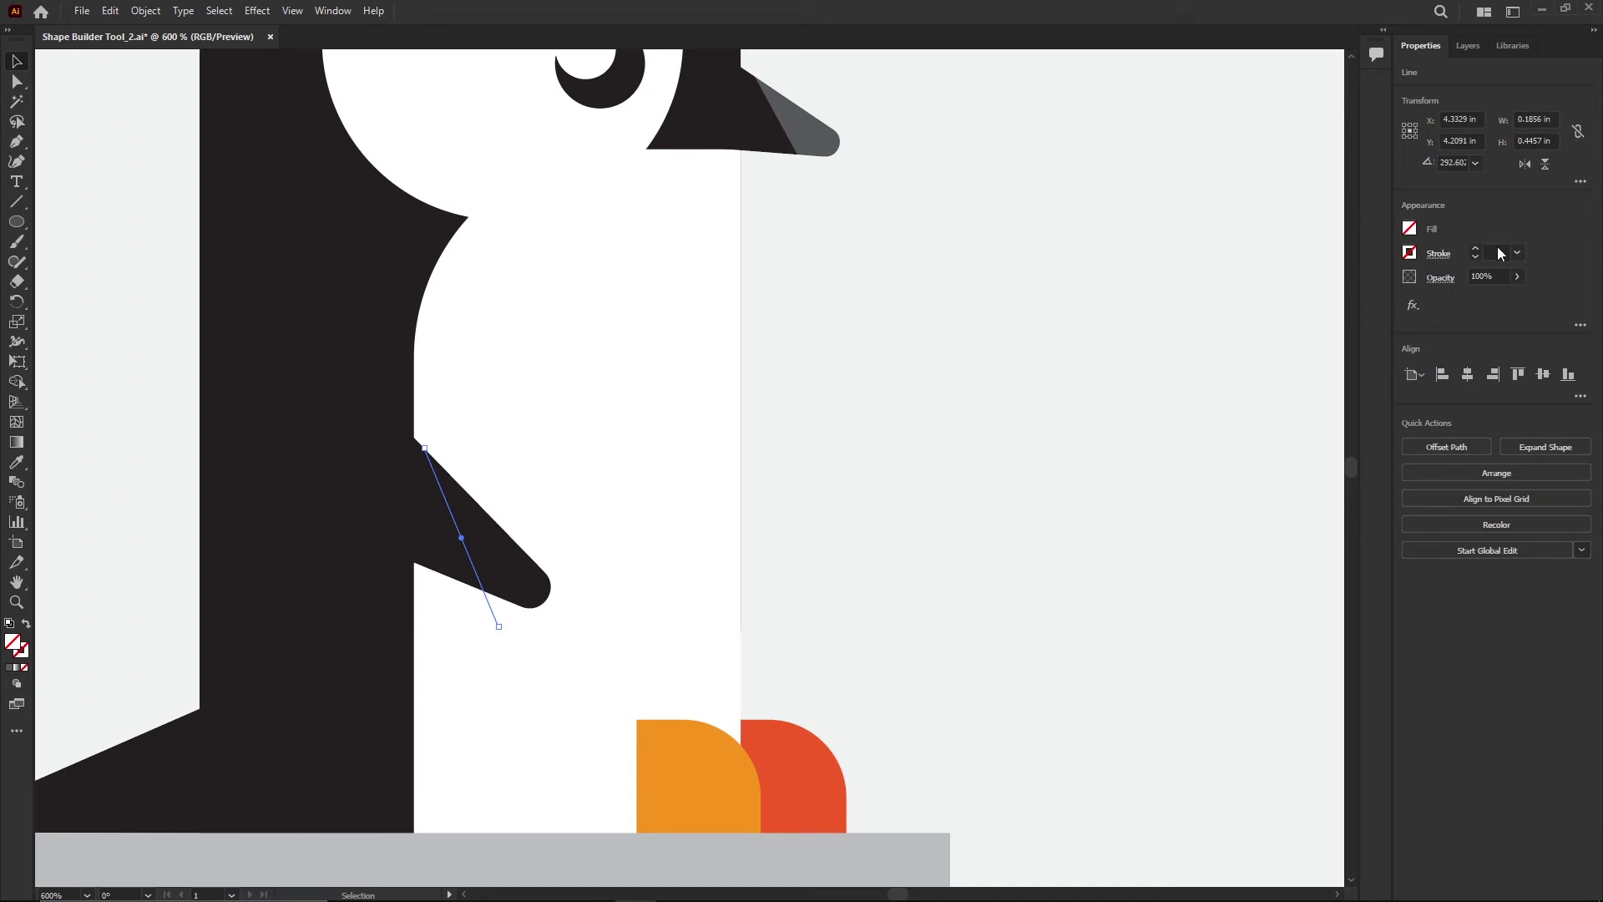
click(1516, 253)
click(1532, 325)
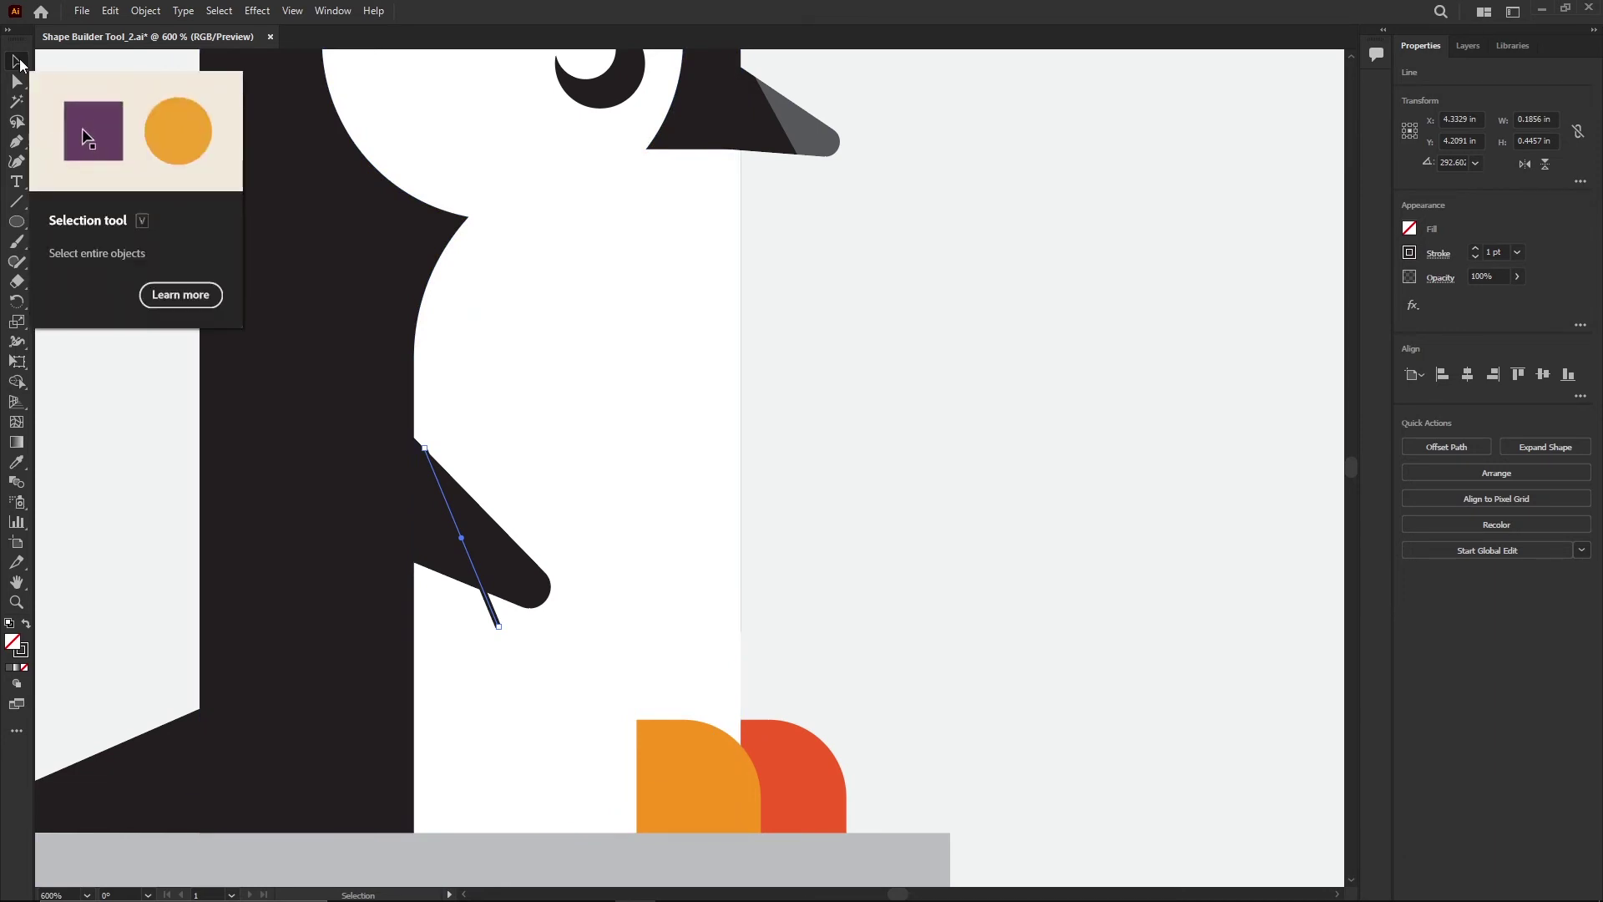
click(15, 201)
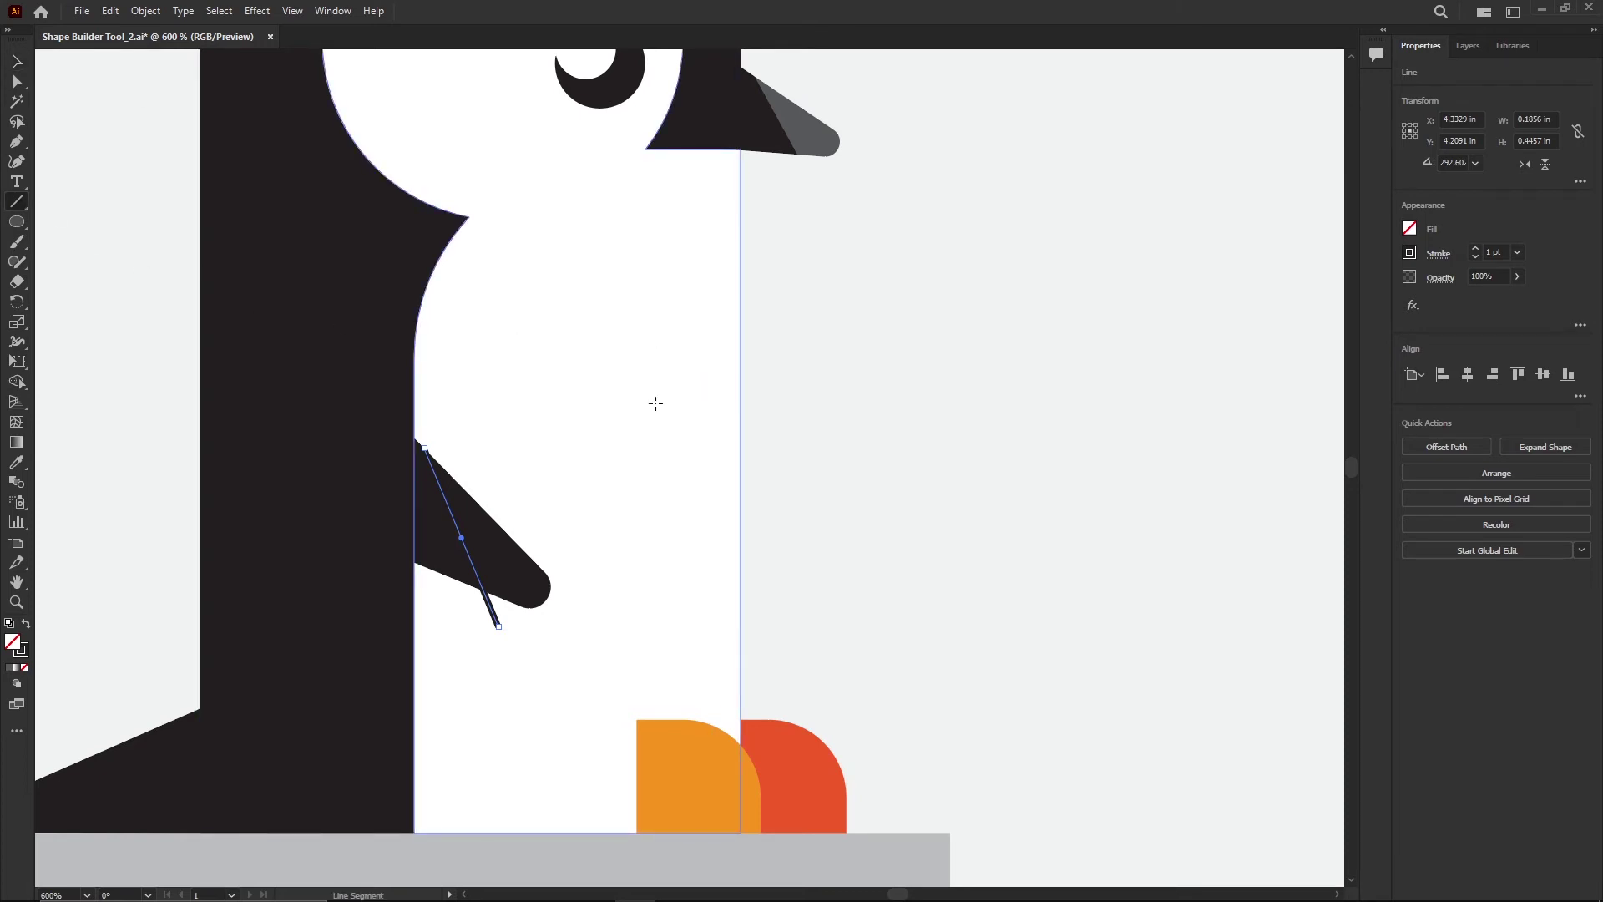
Step: Select the wing together with the stray line for Shape Builder
key(v)
click(17, 382)
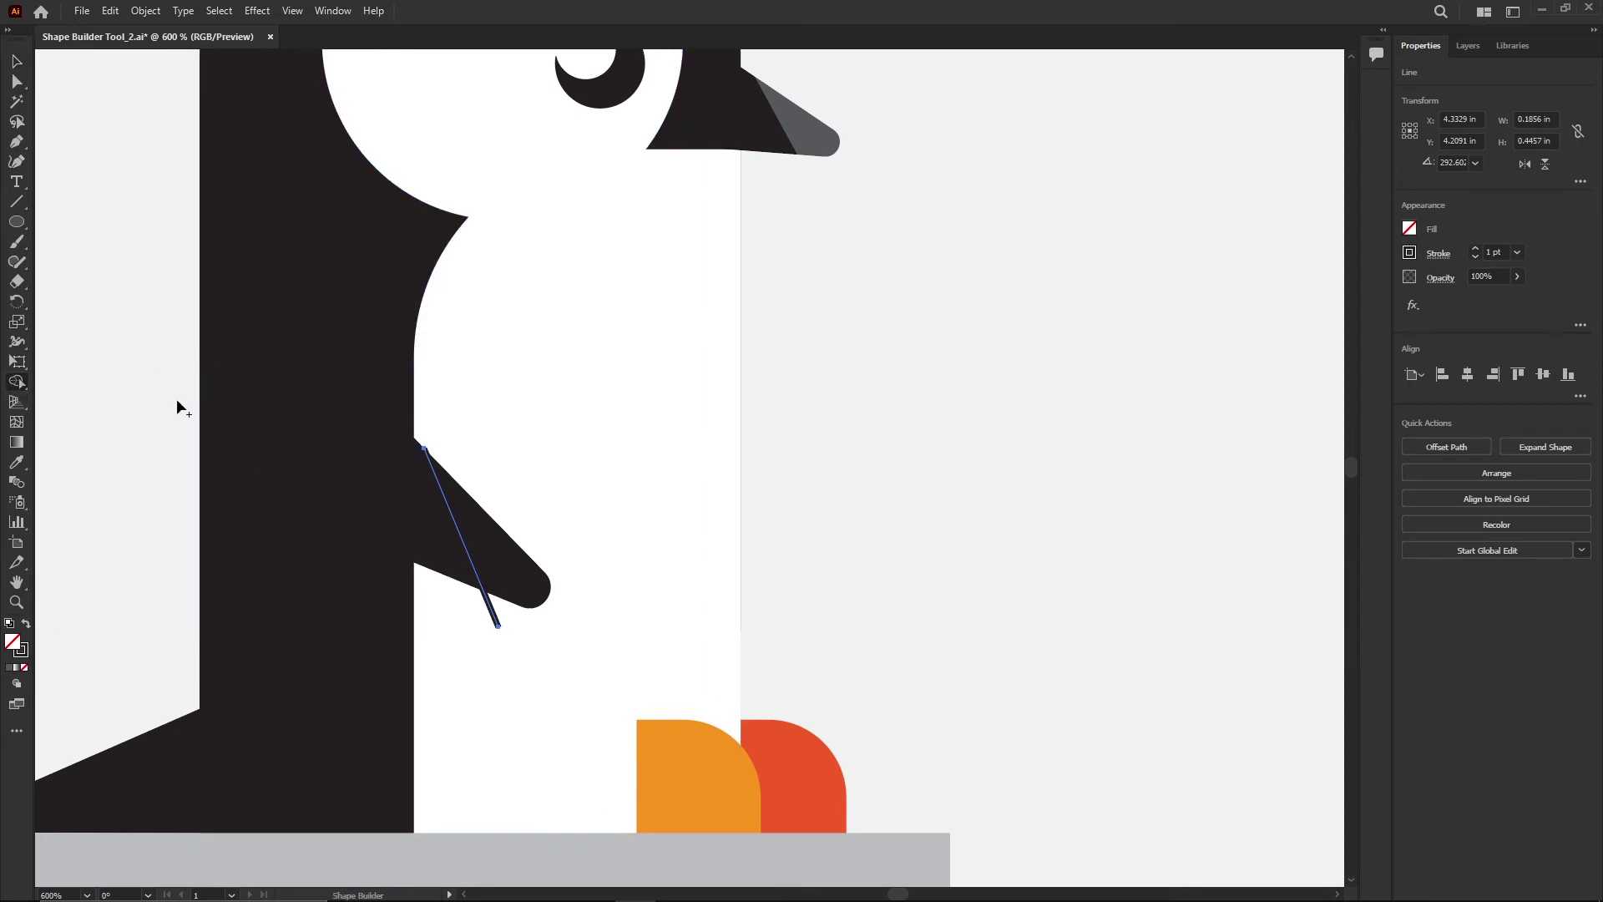
key(v)
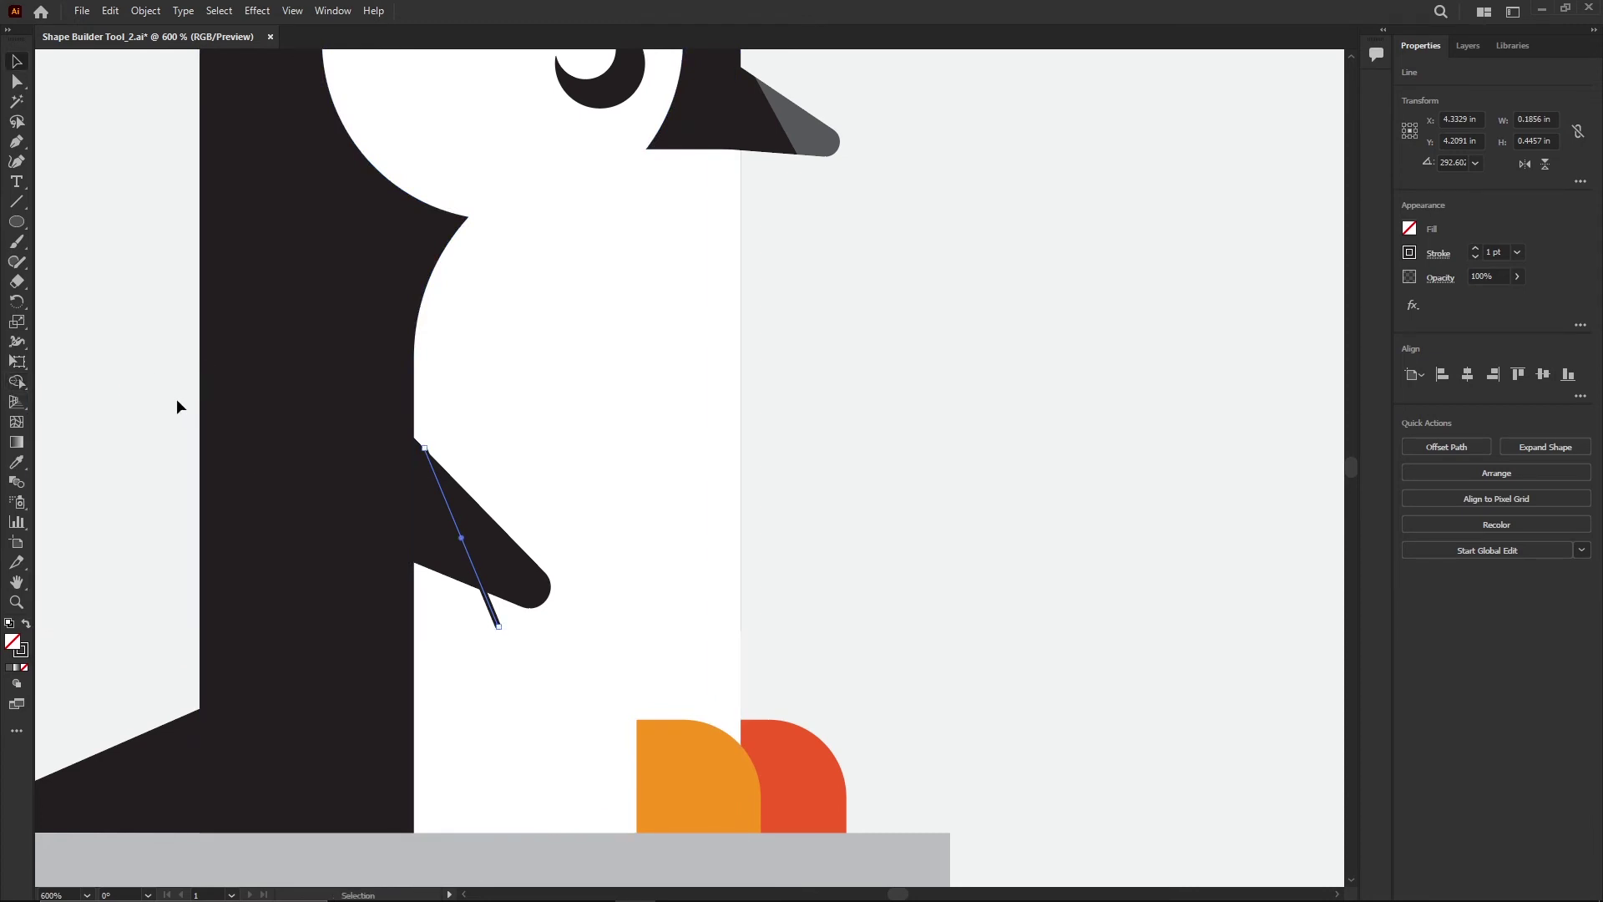
shift+click(525, 574)
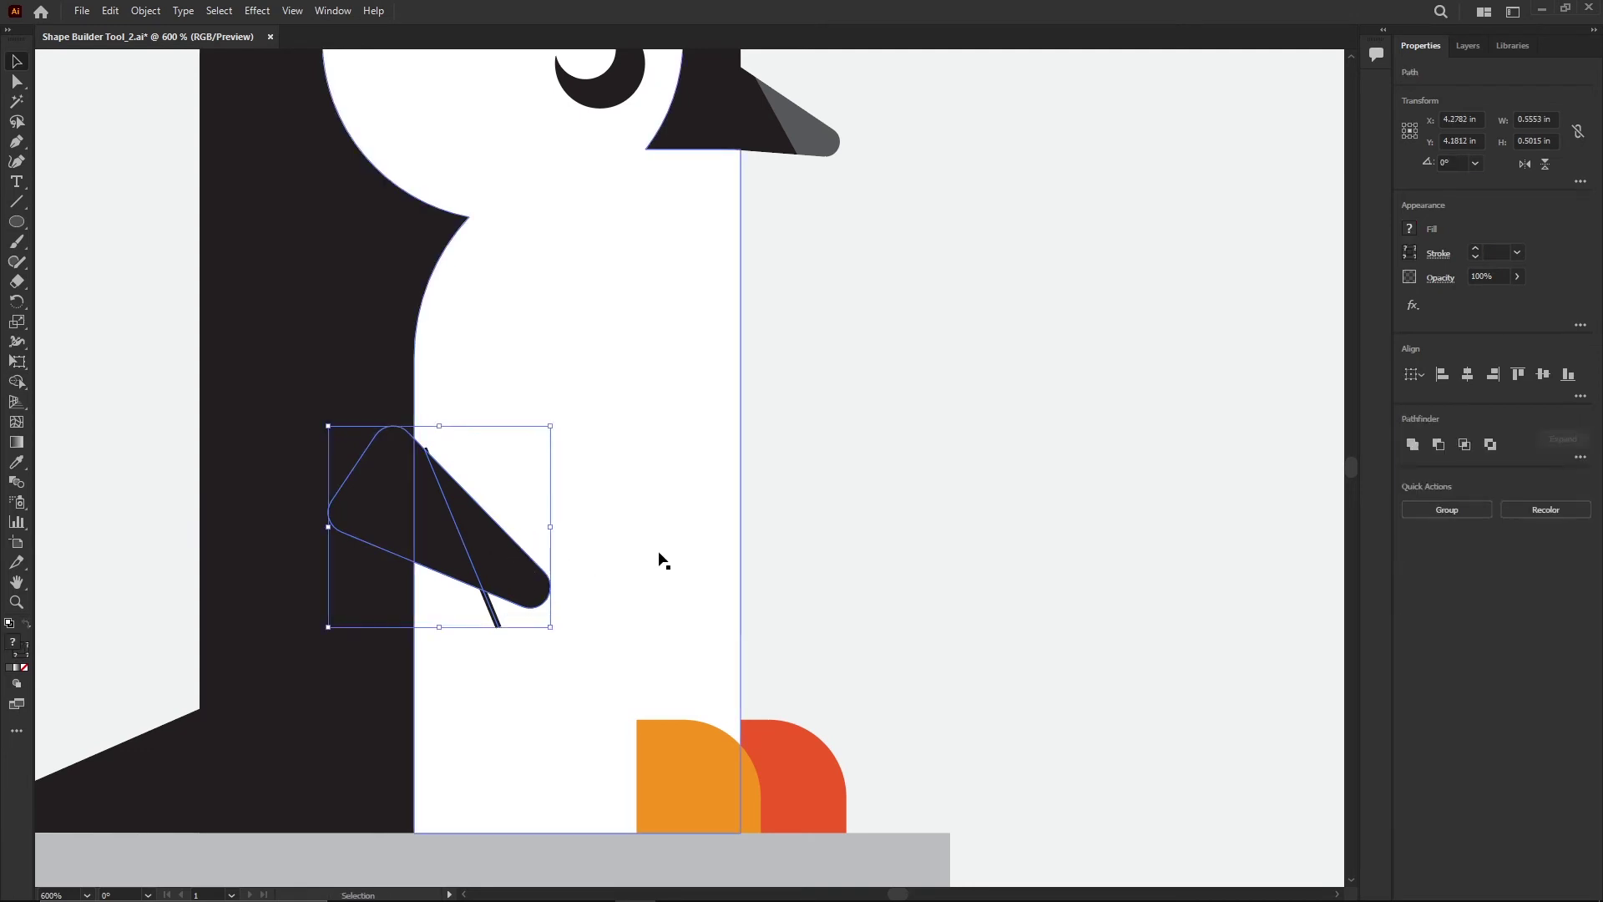
key(shift+m)
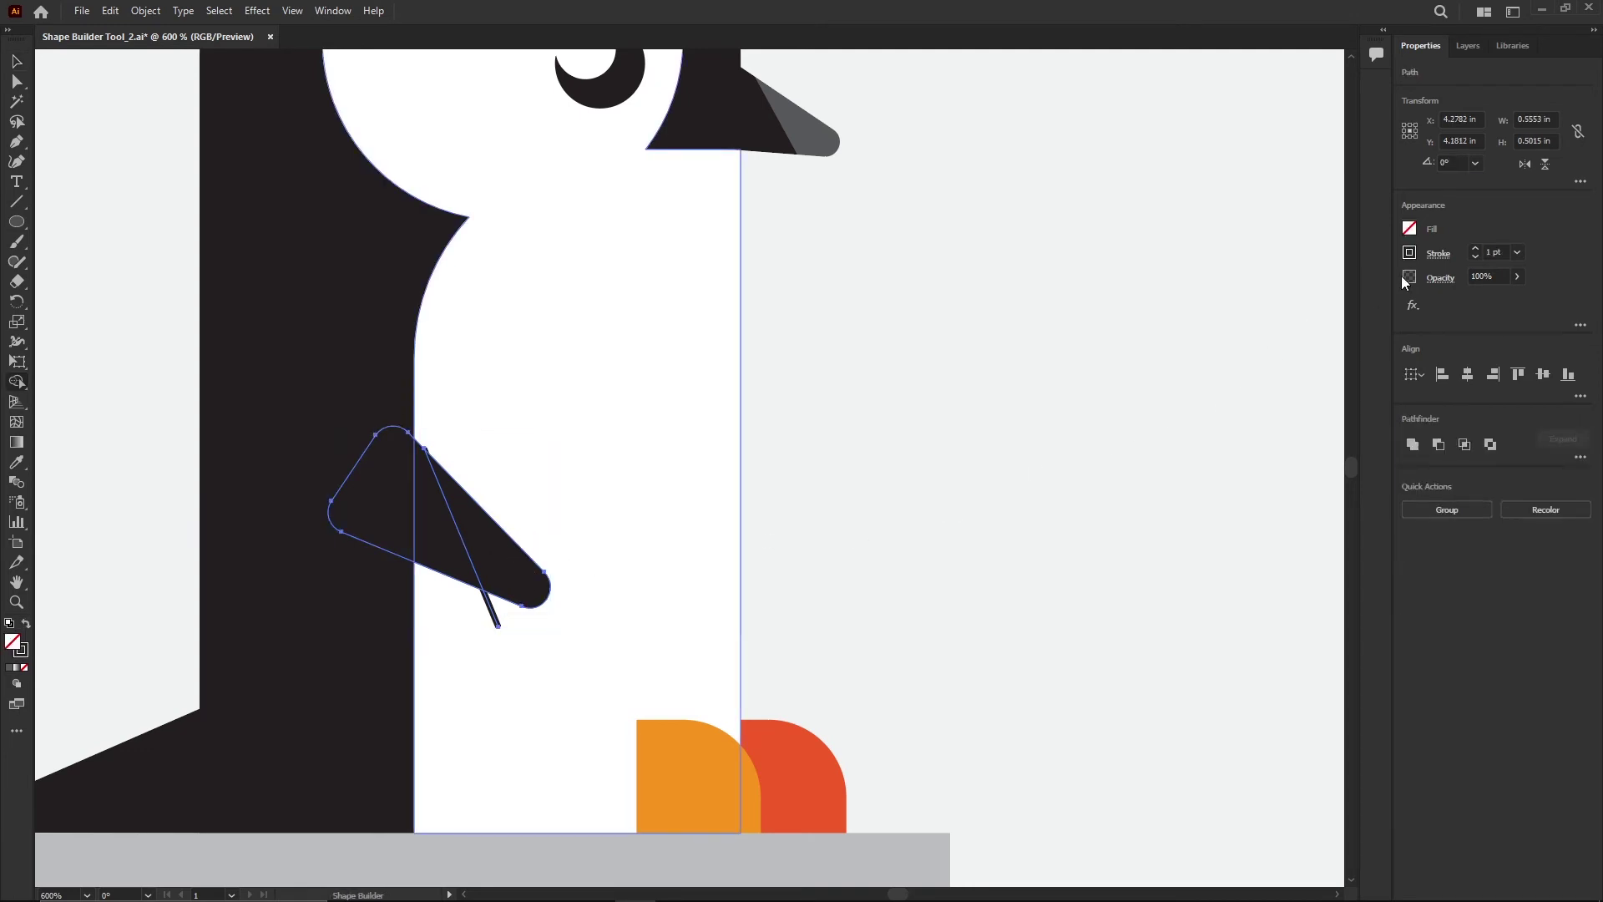
Step: Fill the wing's outer region dark grey and remove the leftover line stub
click(1410, 228)
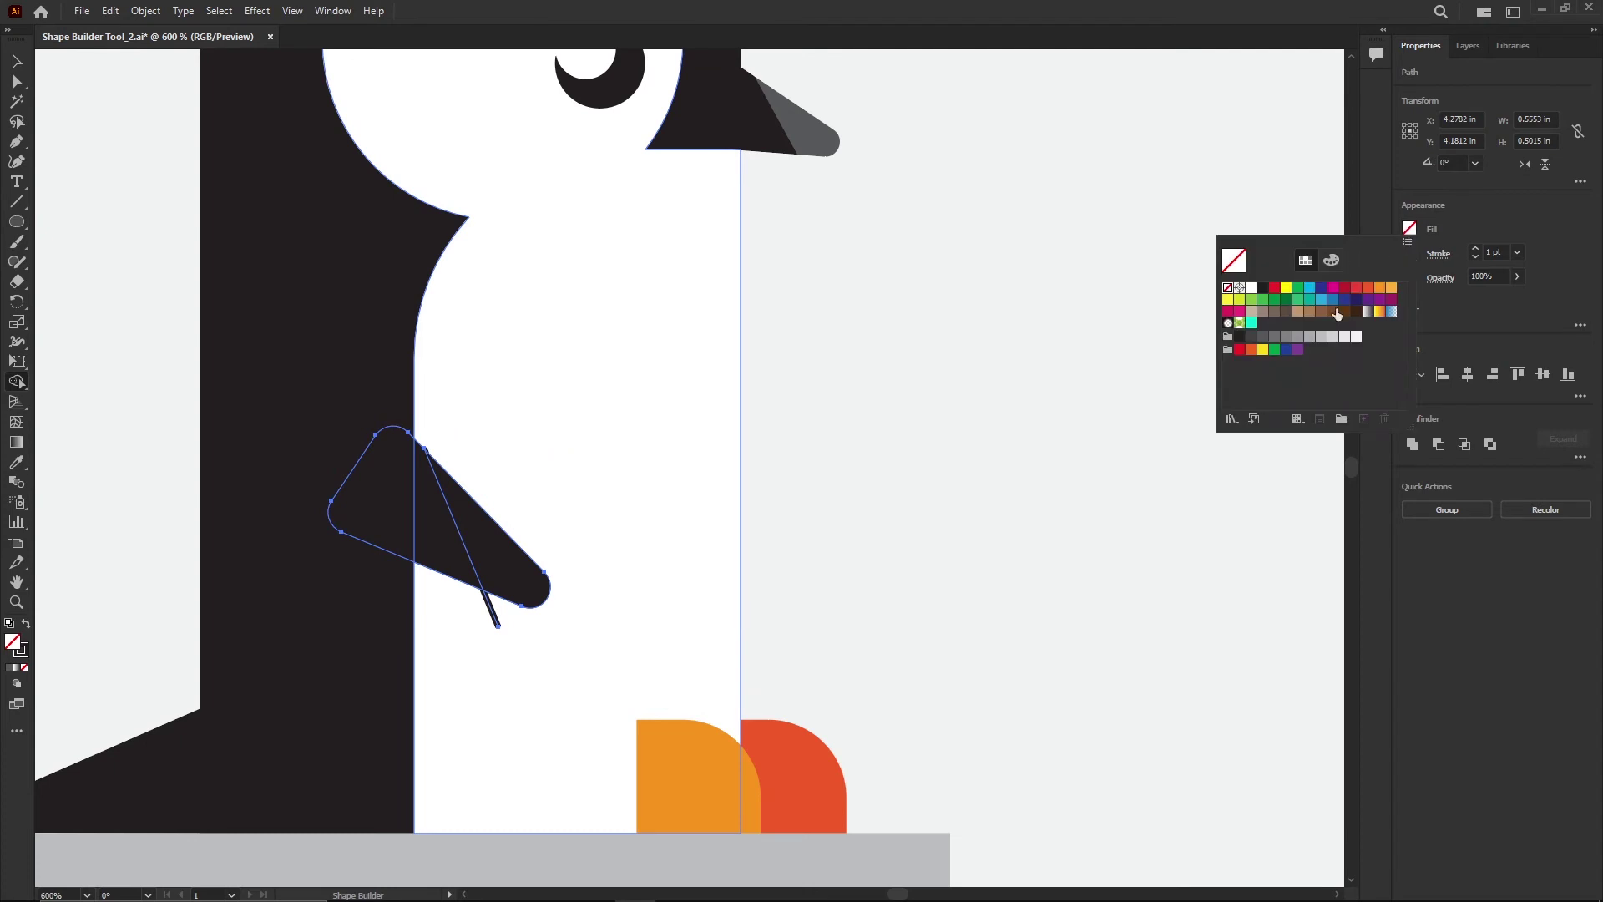
click(1262, 337)
click(500, 559)
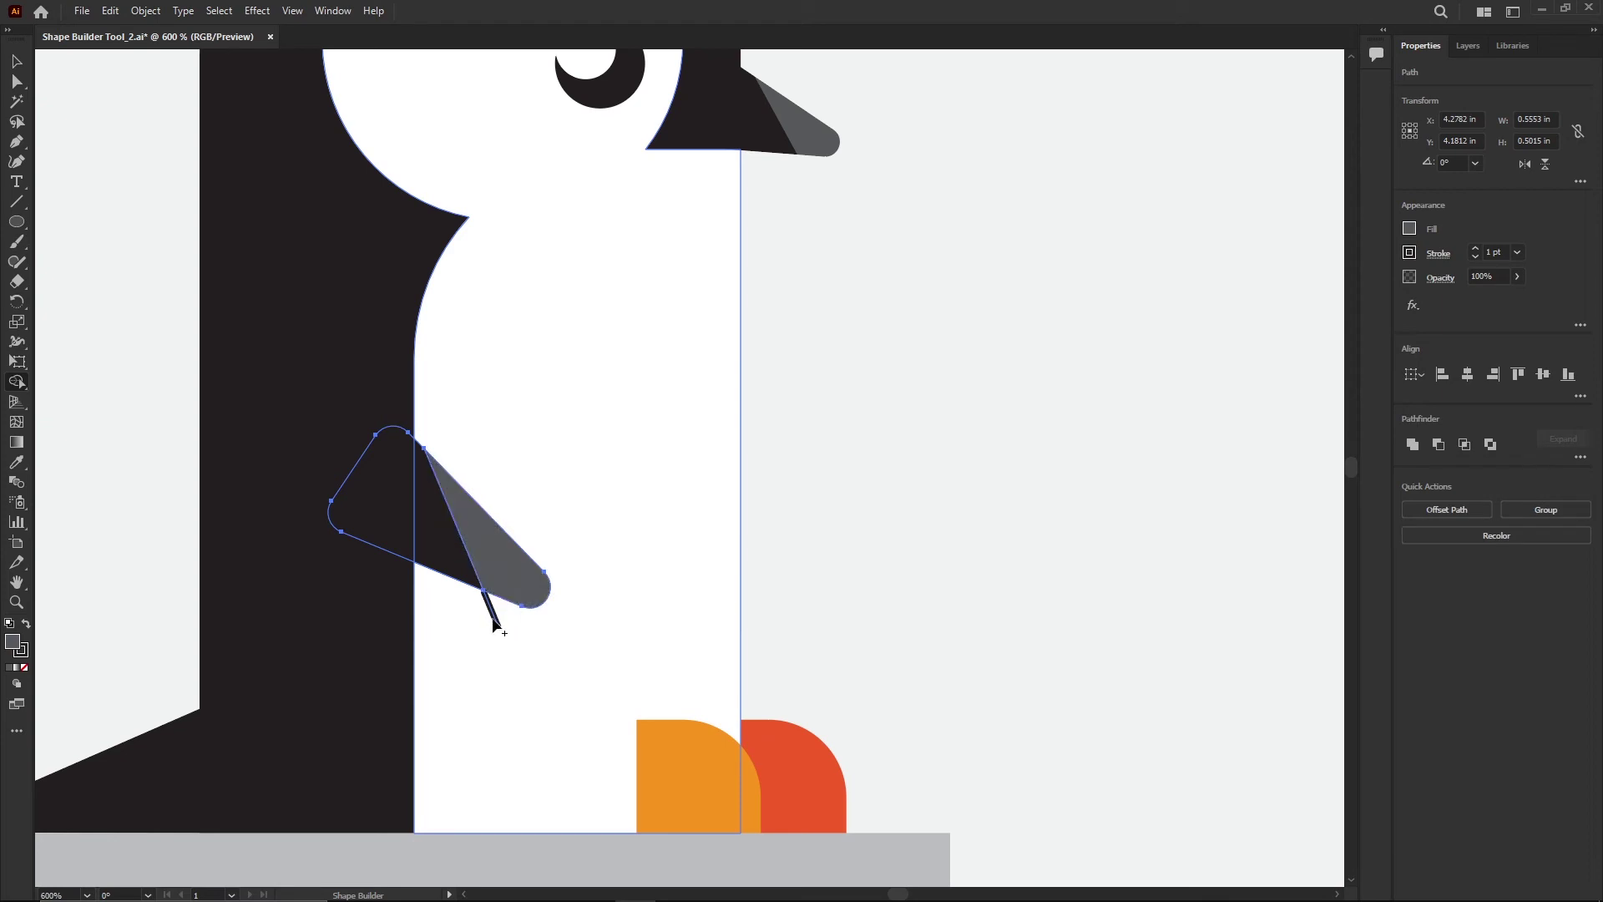
alt+drag(494, 622, 494, 622)
click(17, 62)
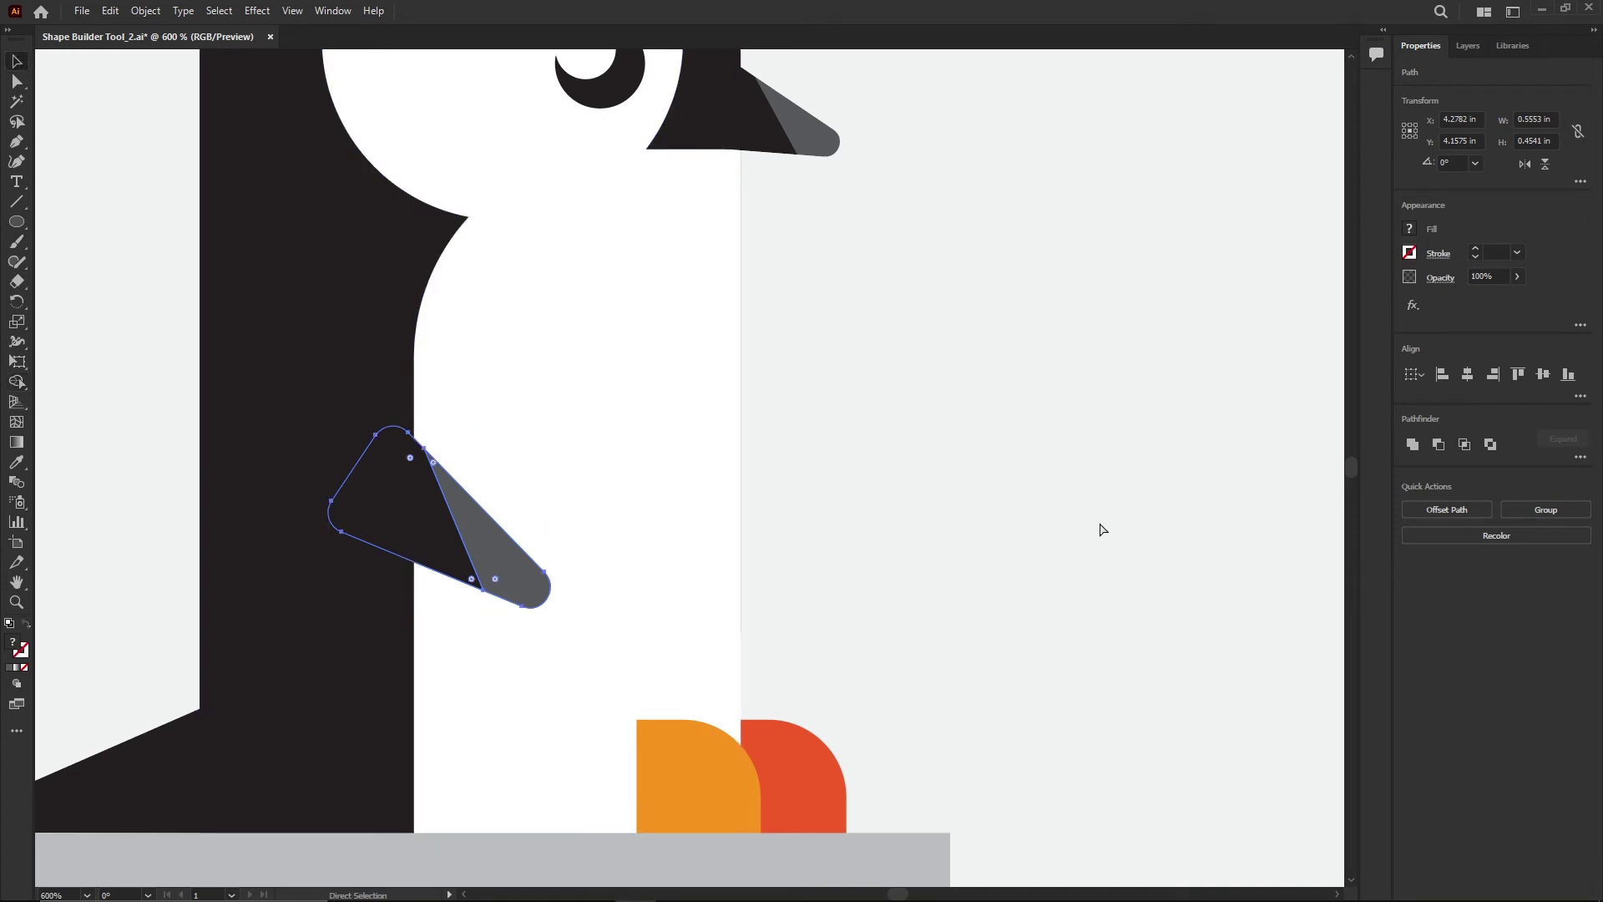
key(ctrl+0)
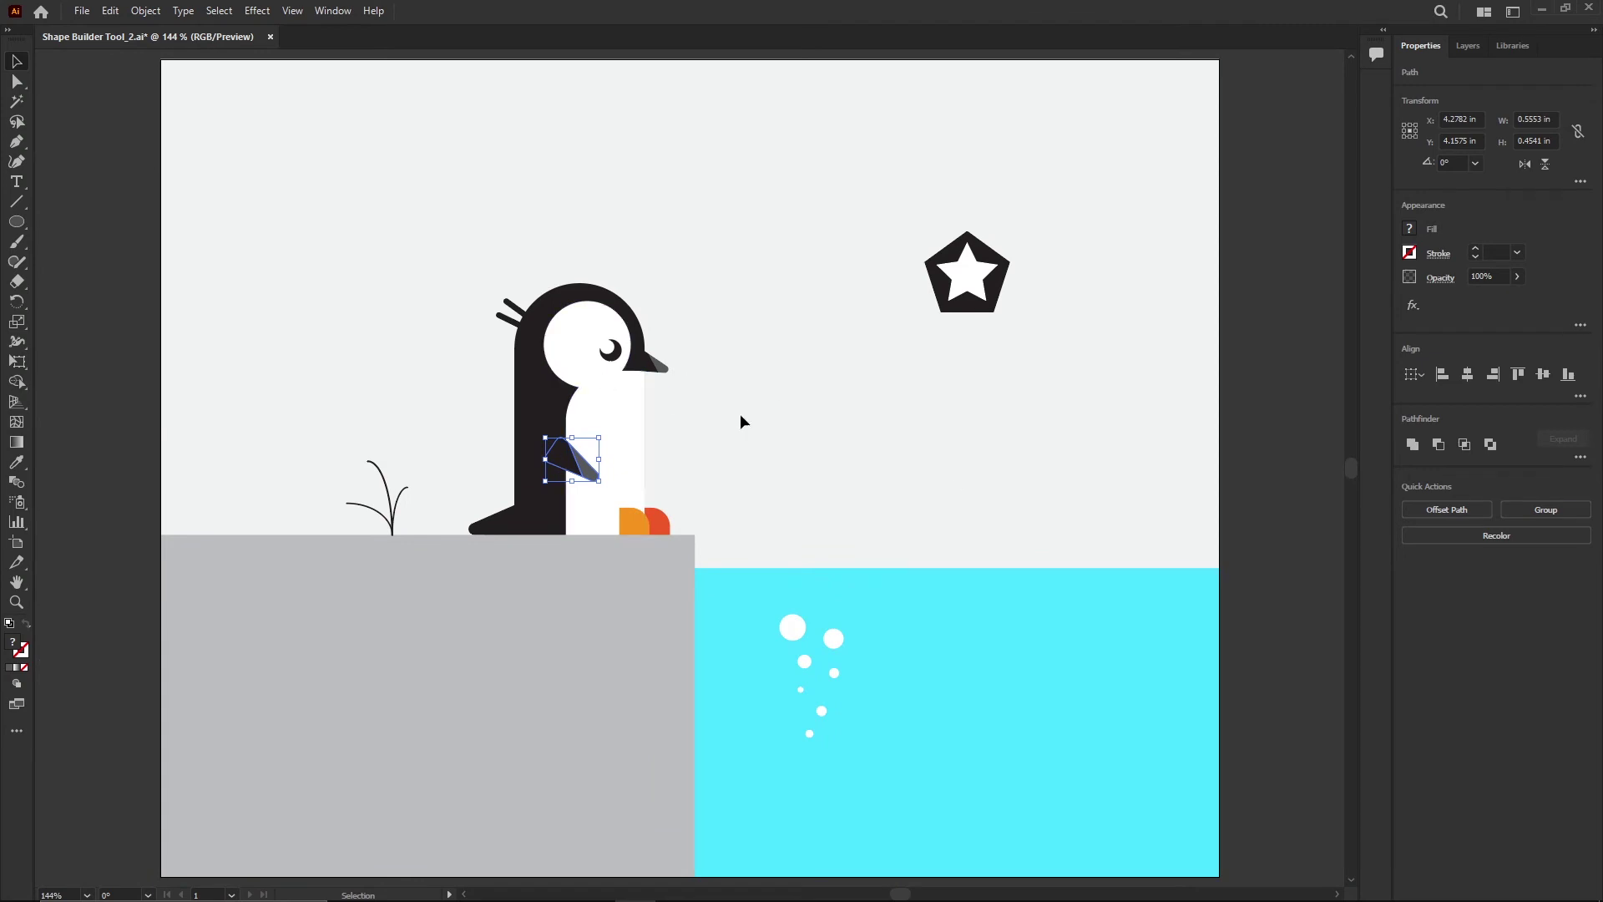
Step: Merge the black foot piece into the dark back shape with Shape Builder
click(739, 464)
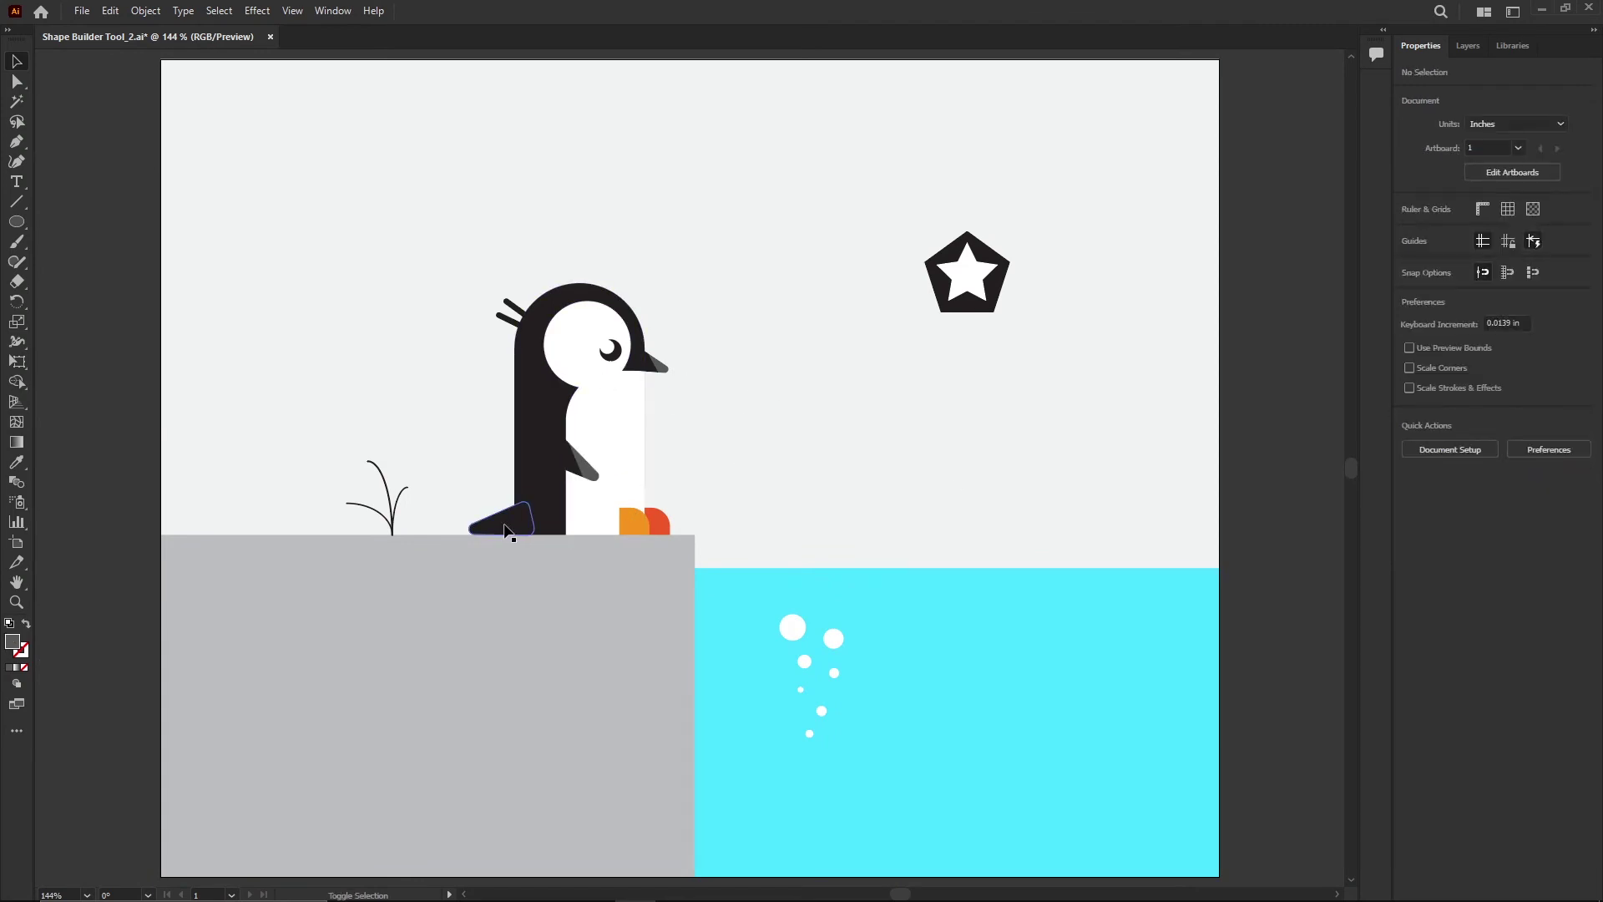
alt+scroll(506, 531, up, 5)
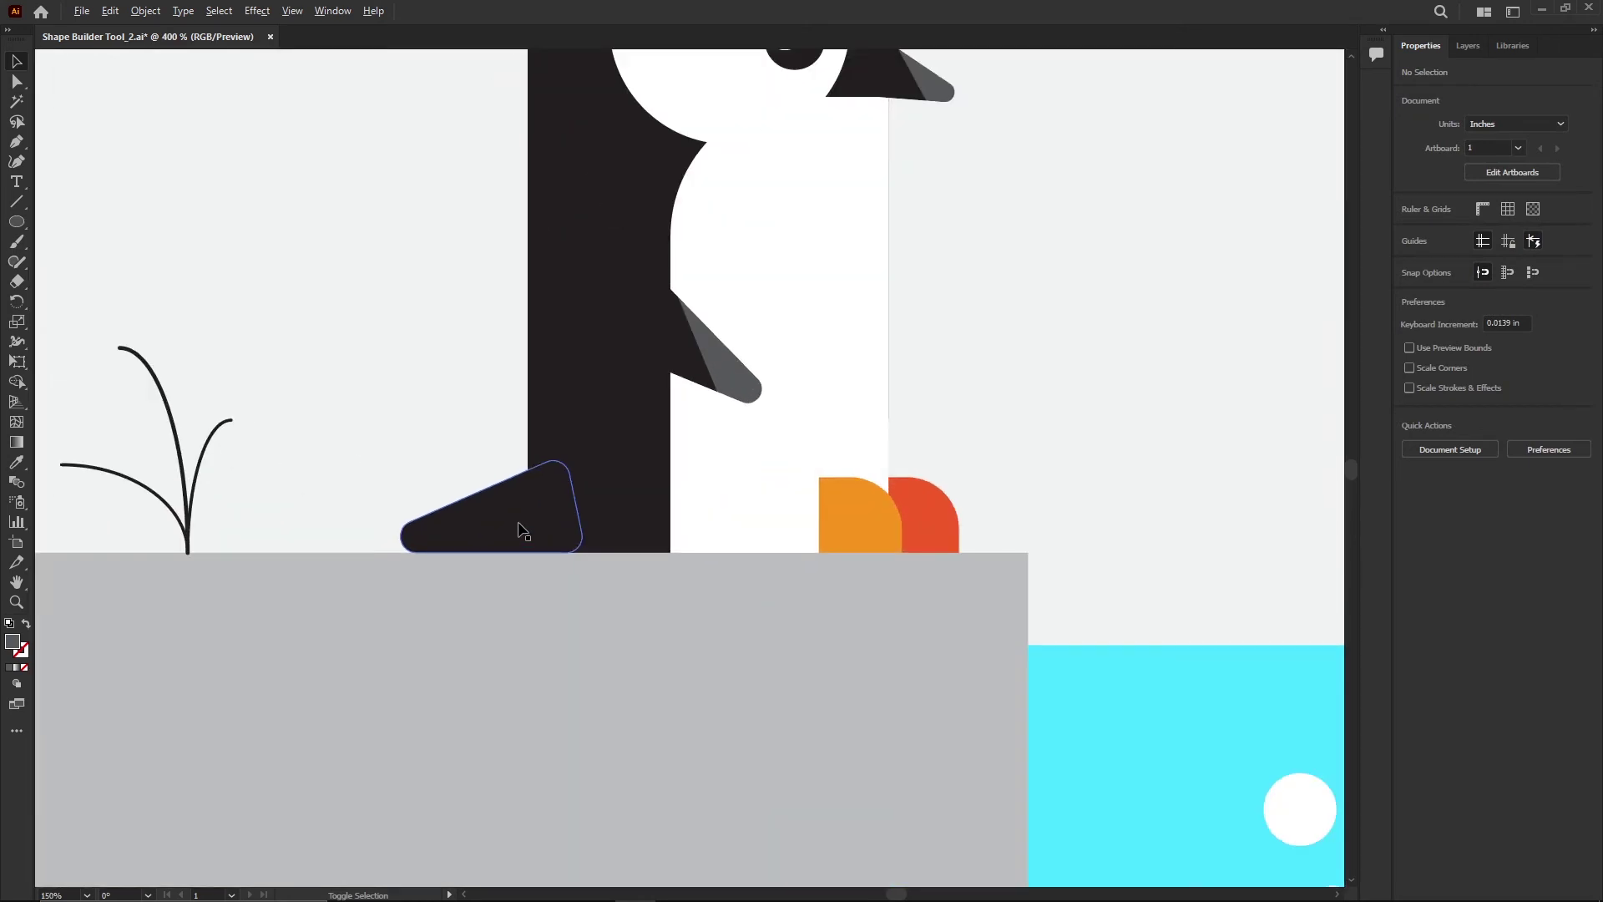
alt+scroll(523, 531, up, 1)
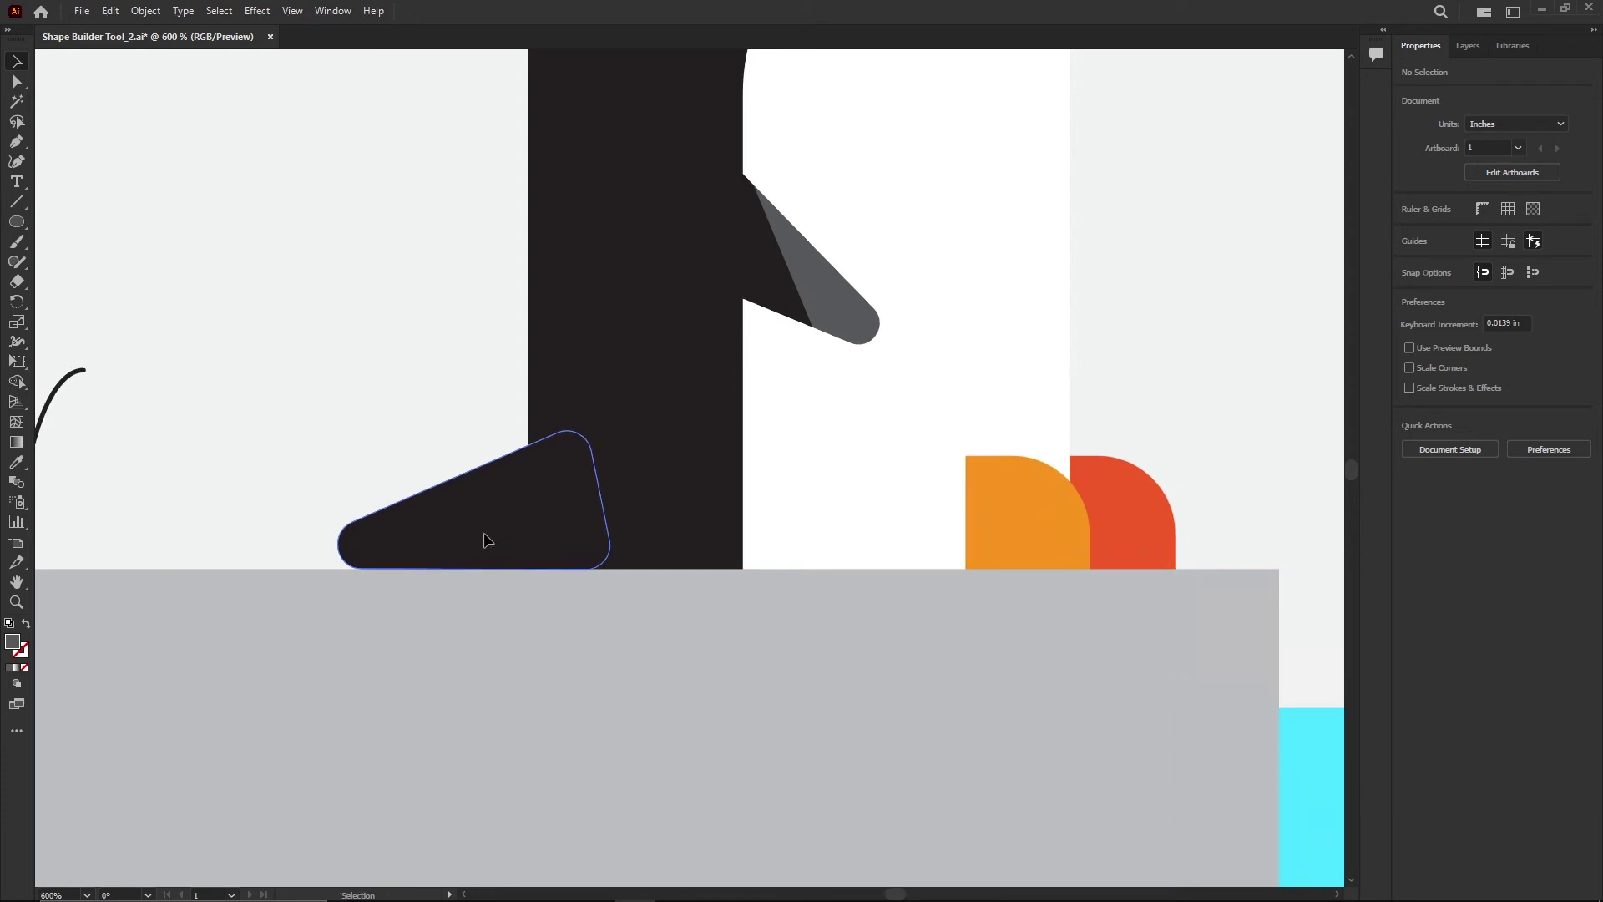
click(485, 538)
shift+click(654, 447)
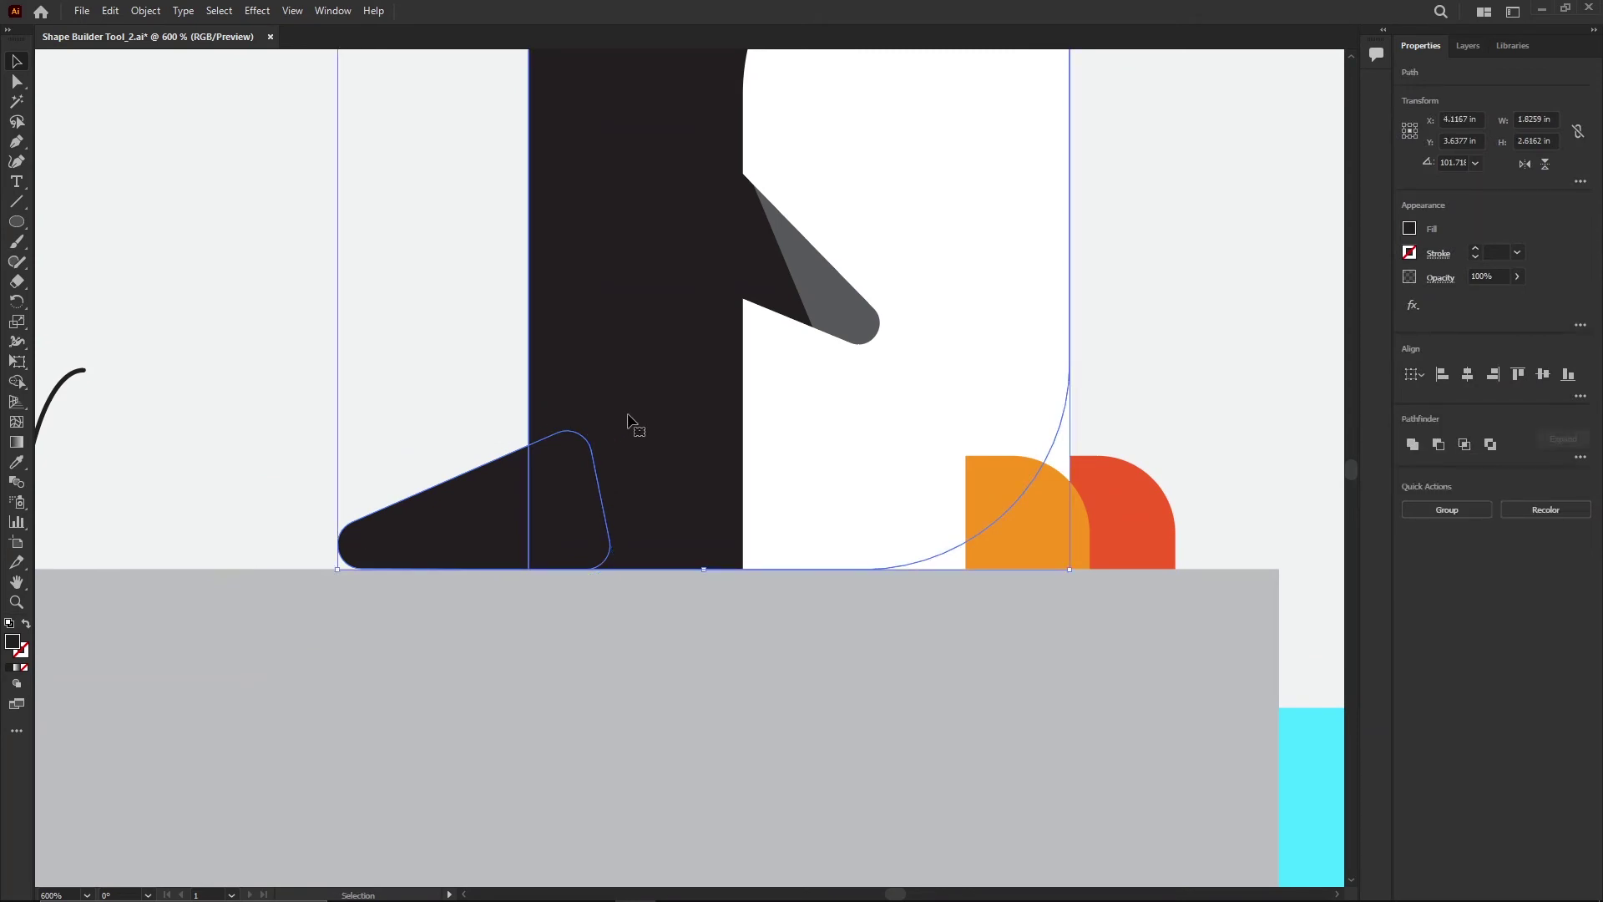
key(shift+m)
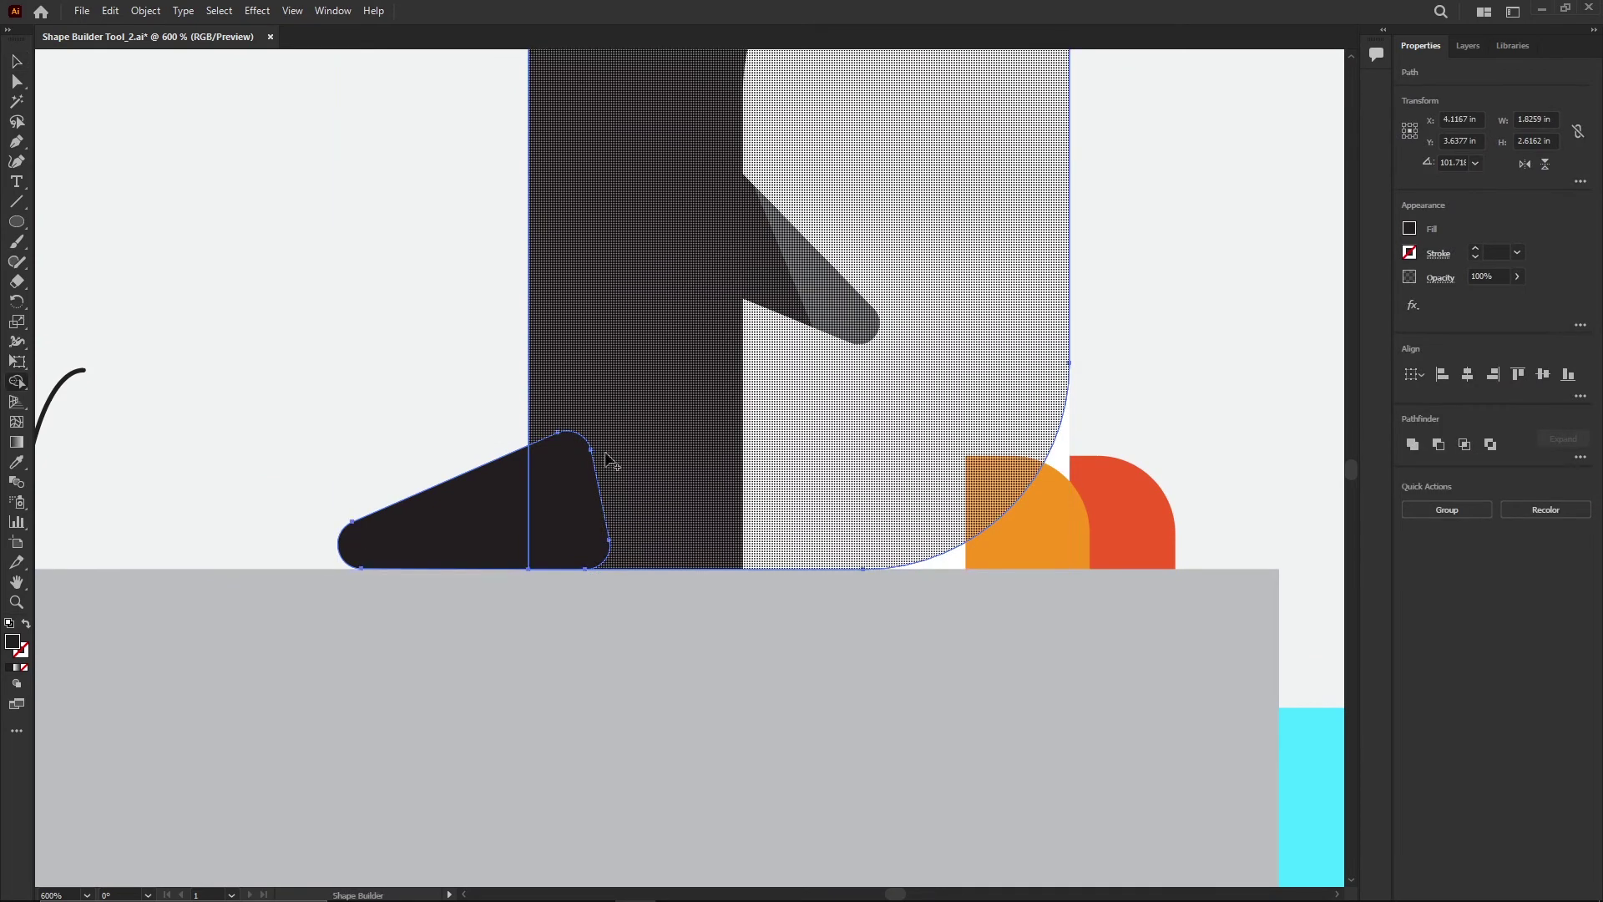
mouse_move(630, 487)
mouse_down()
mouse_move(584, 508)
mouse_move(480, 530)
mouse_up()
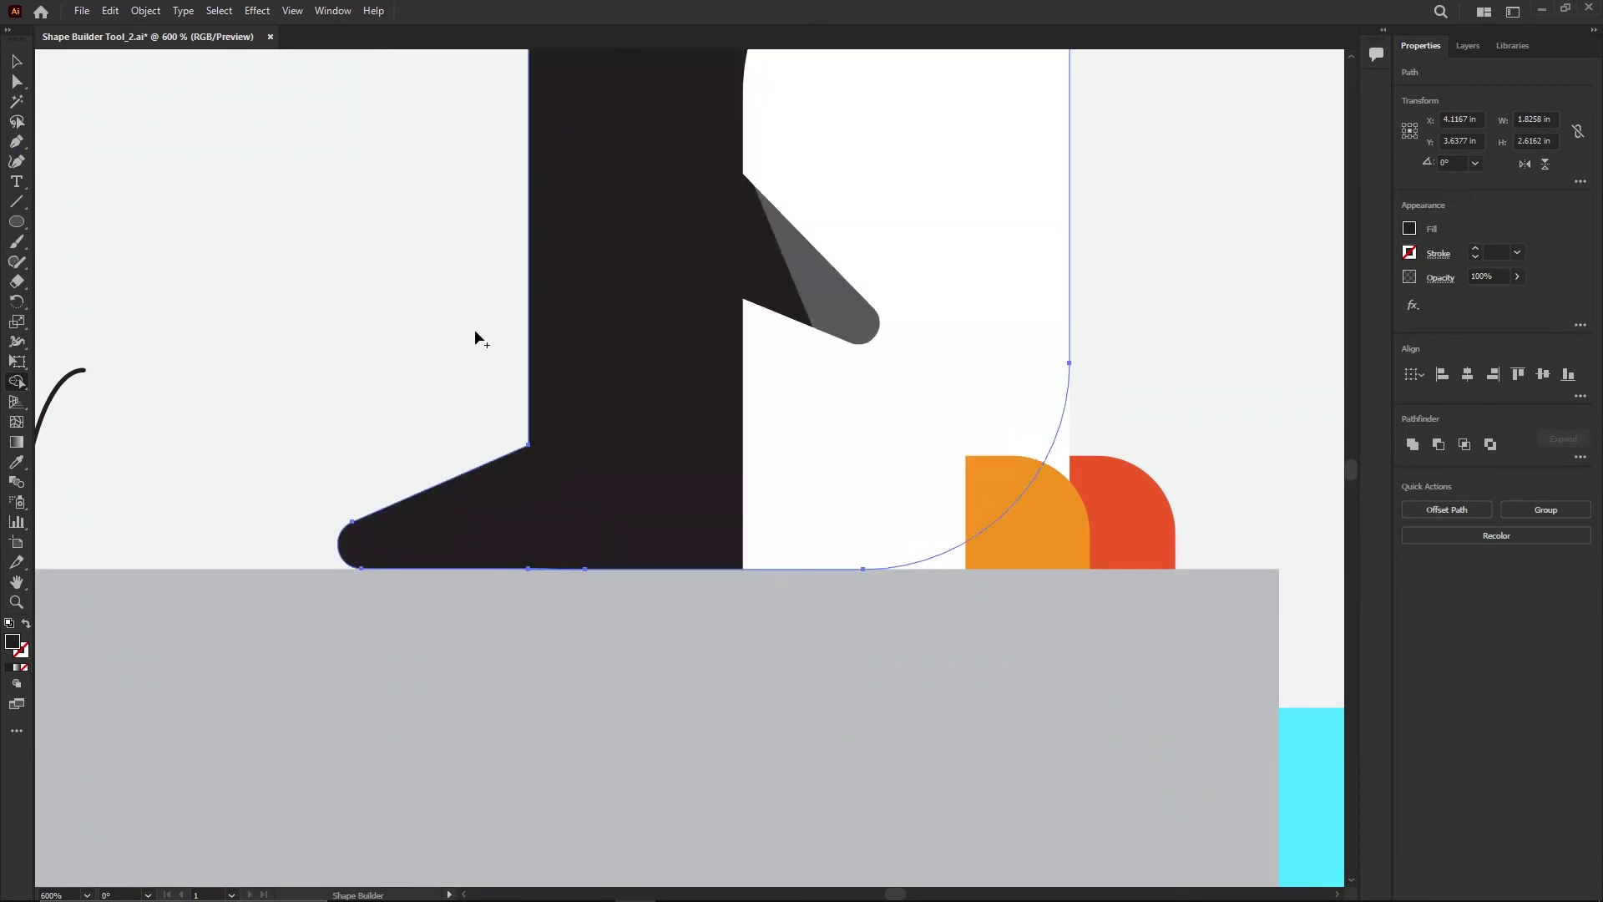
key(v)
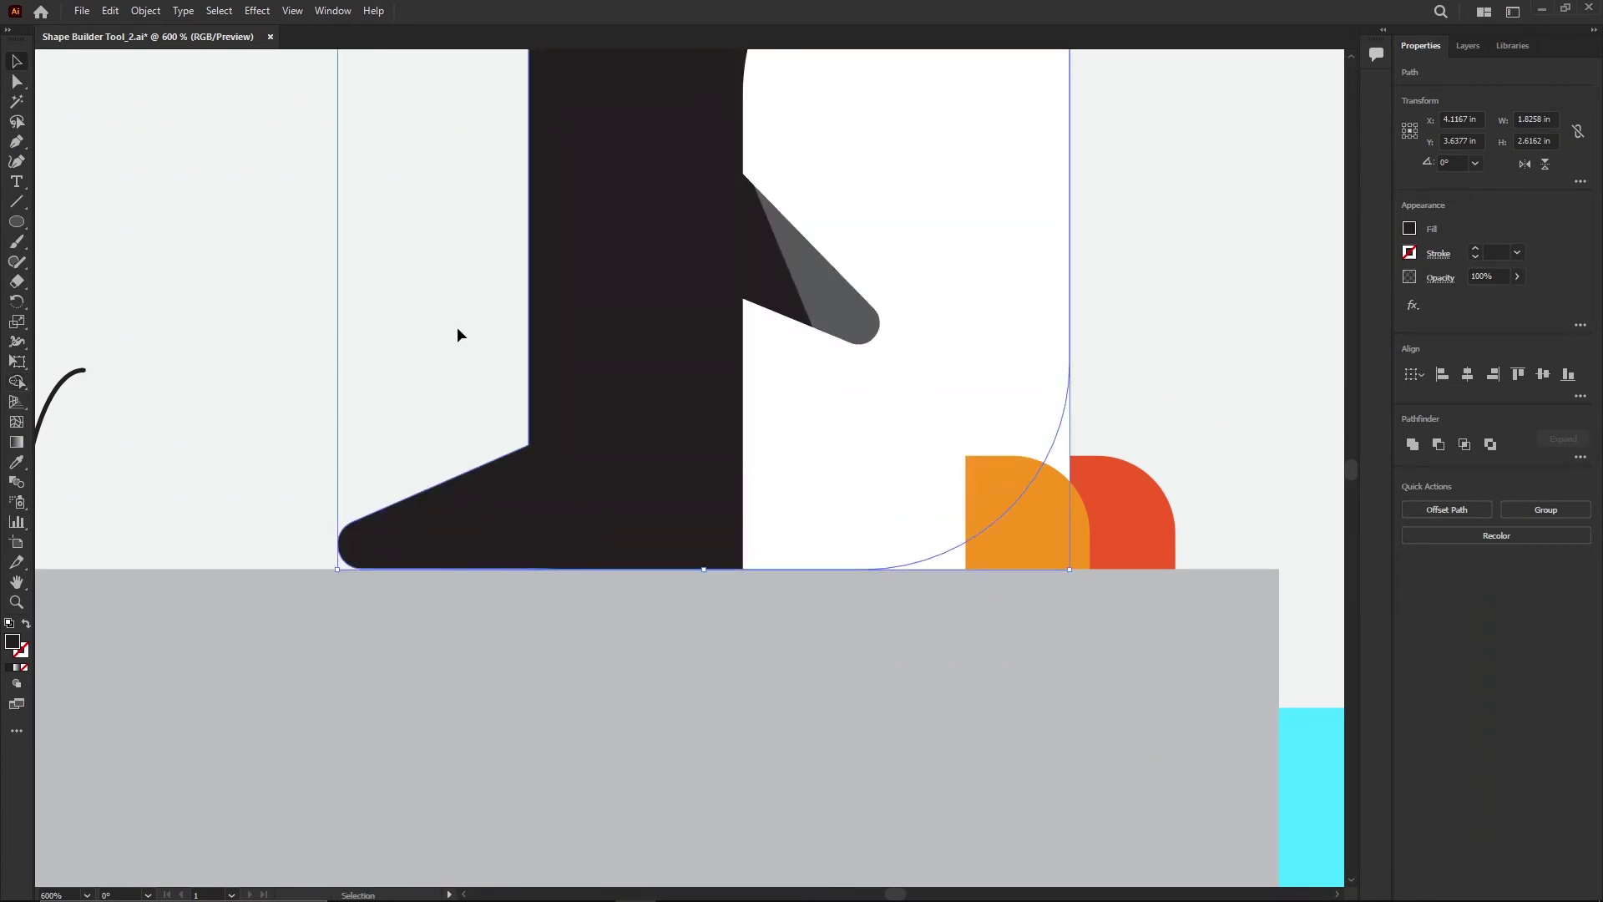
Step: Copy and paste the merged dark body shape, then place the copy over the penguin
click(109, 10)
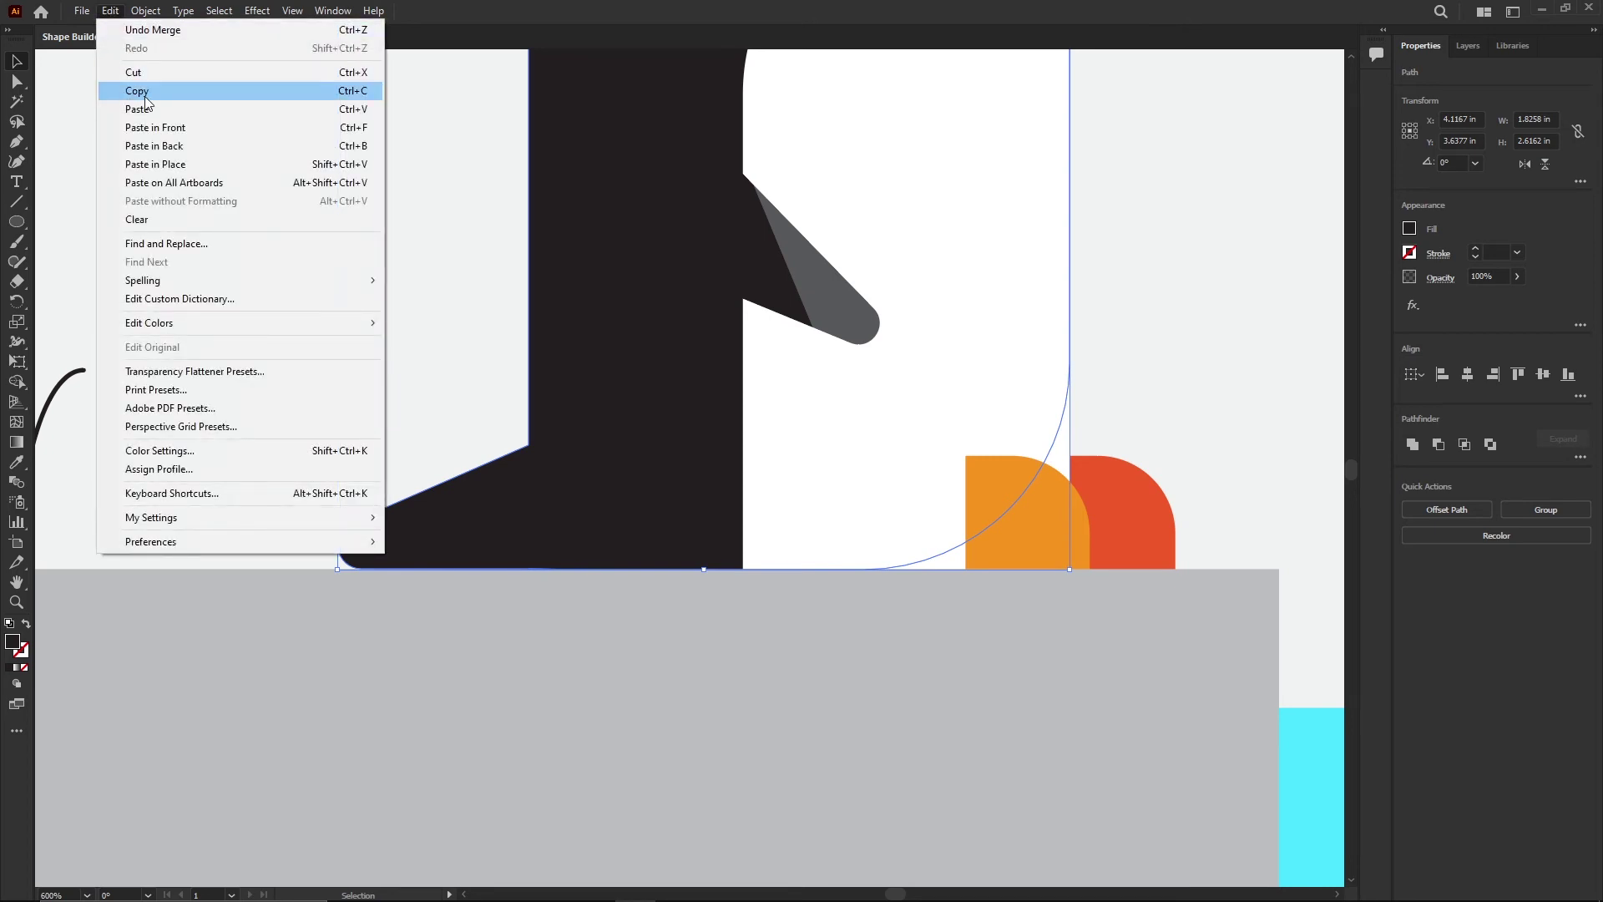
click(140, 90)
click(109, 10)
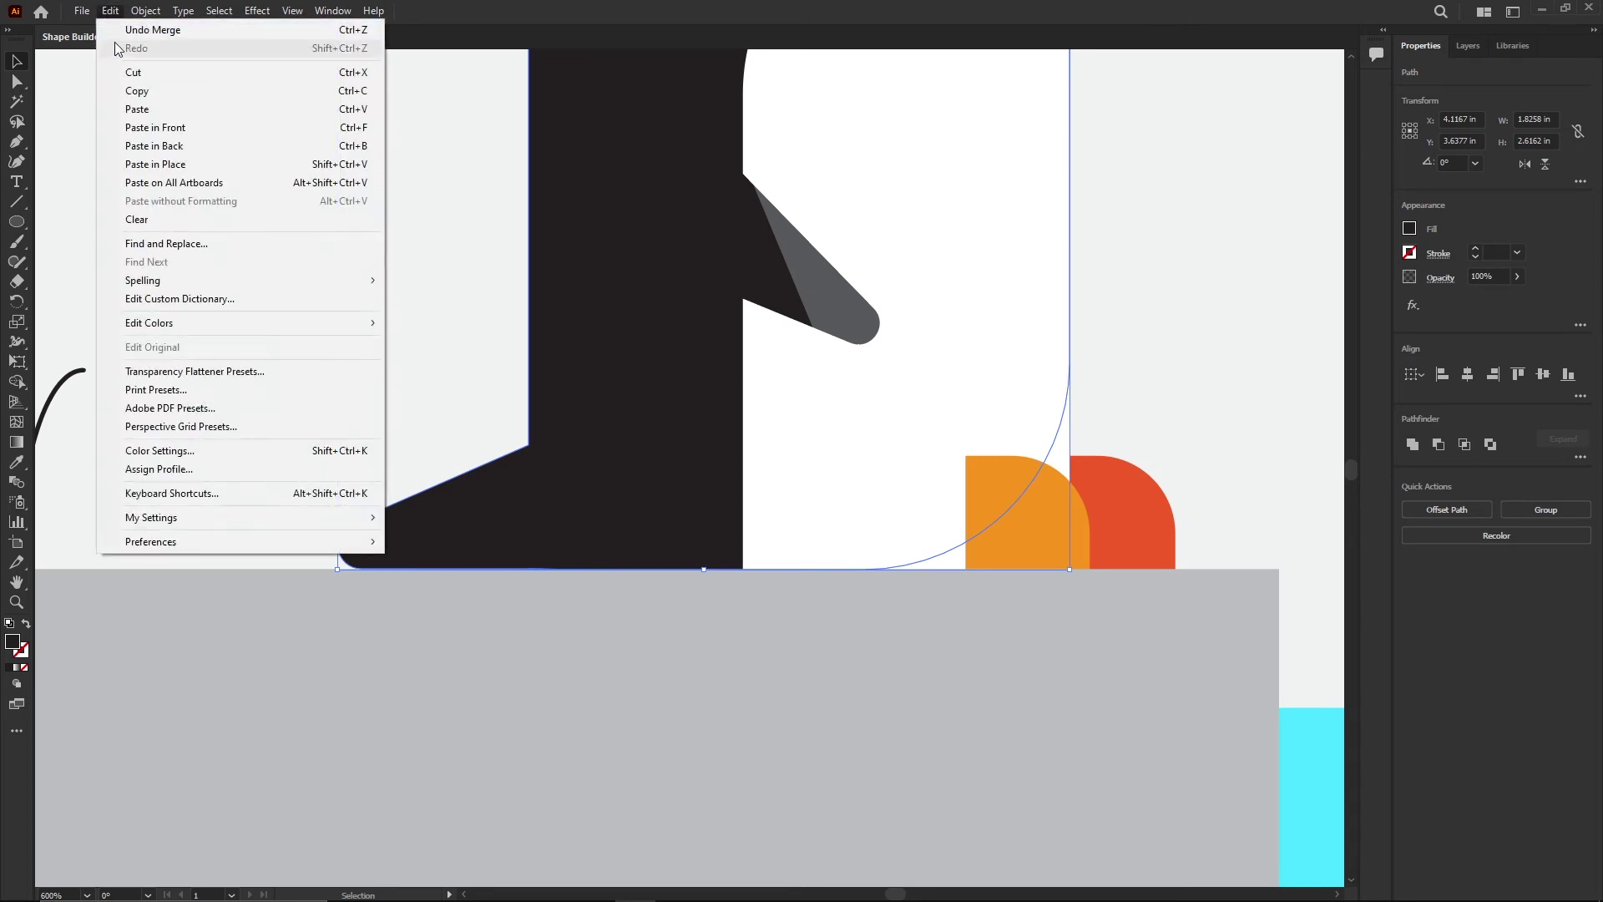
click(136, 109)
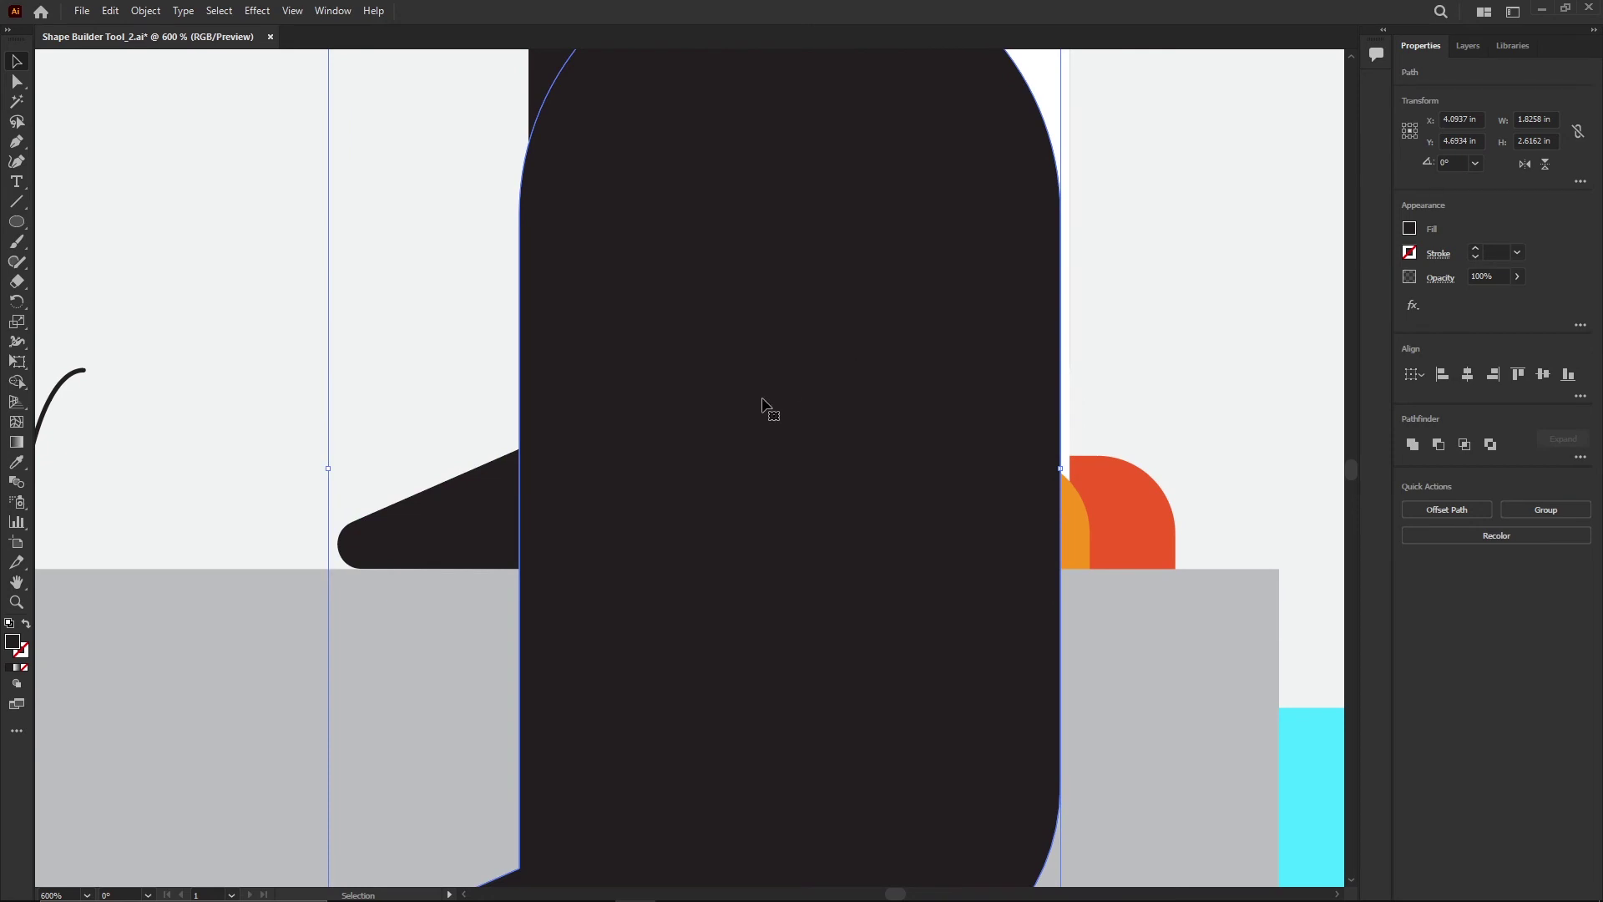
scroll(762, 401, down, 4)
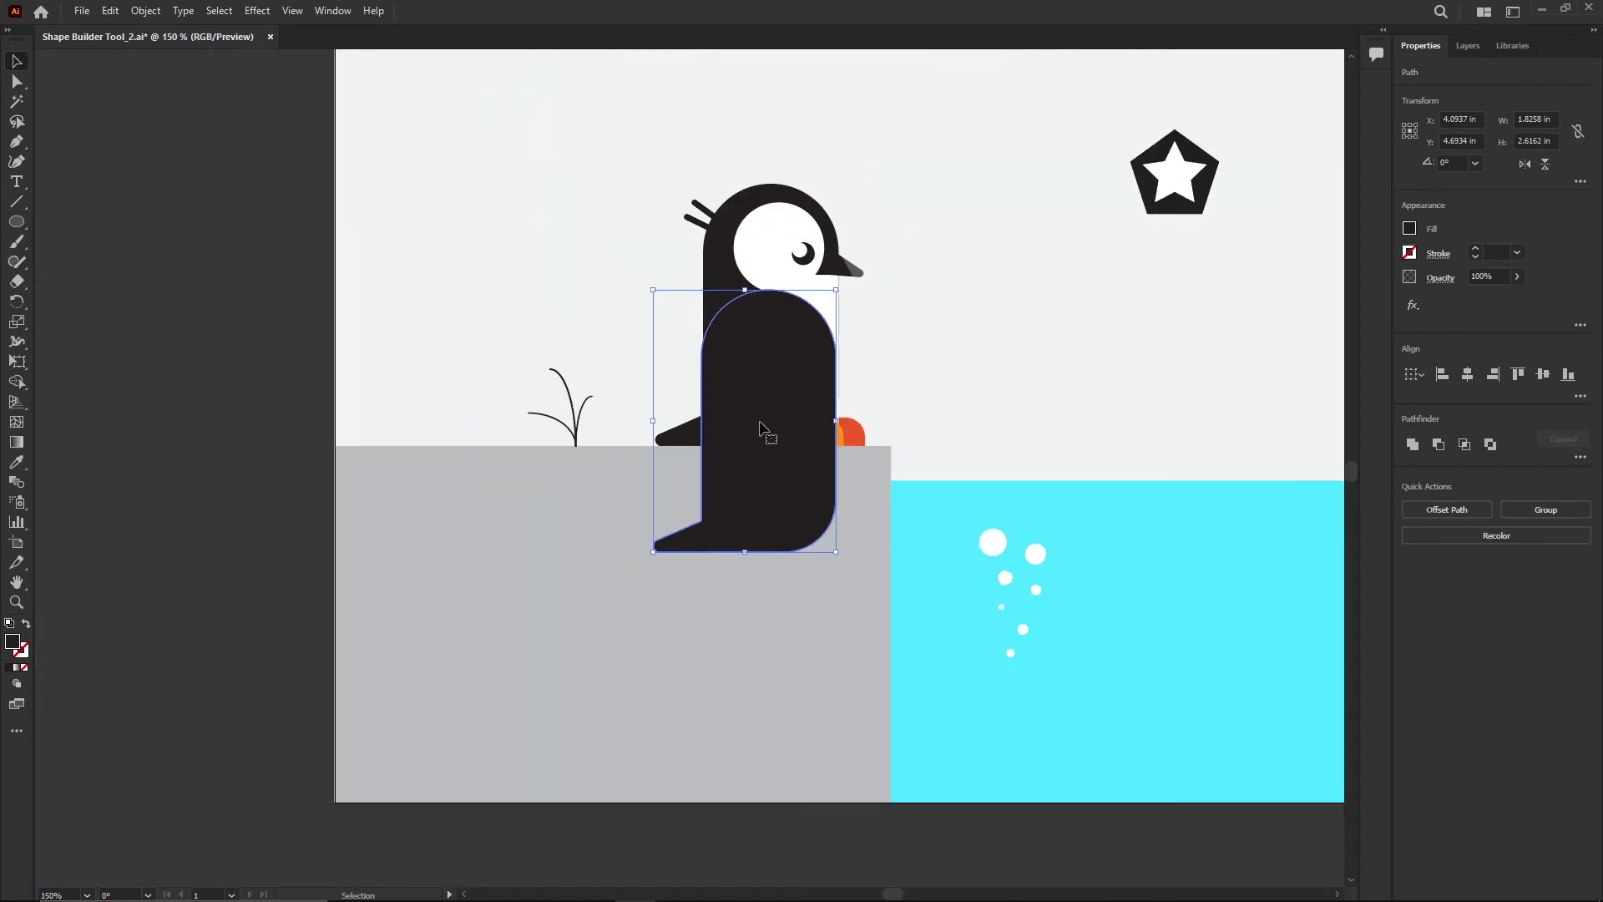
drag(761, 430, 789, 315)
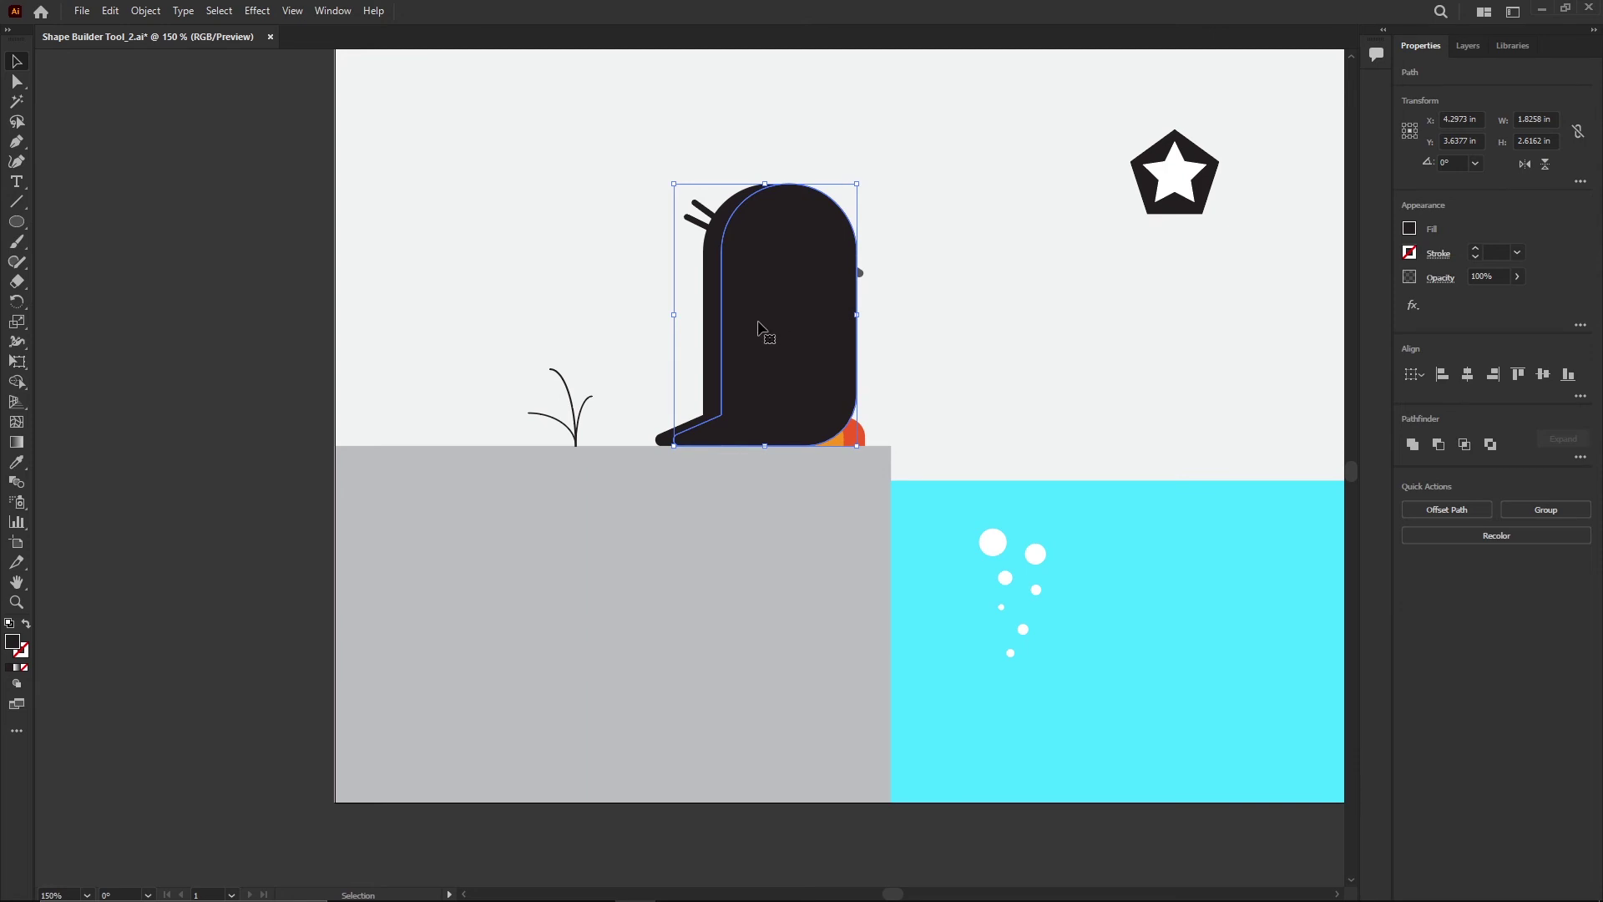
Step: Nudge the body copy down onto the ground line and select both dark shapes
key(ctrl+equal)
key(ctrl+equal)
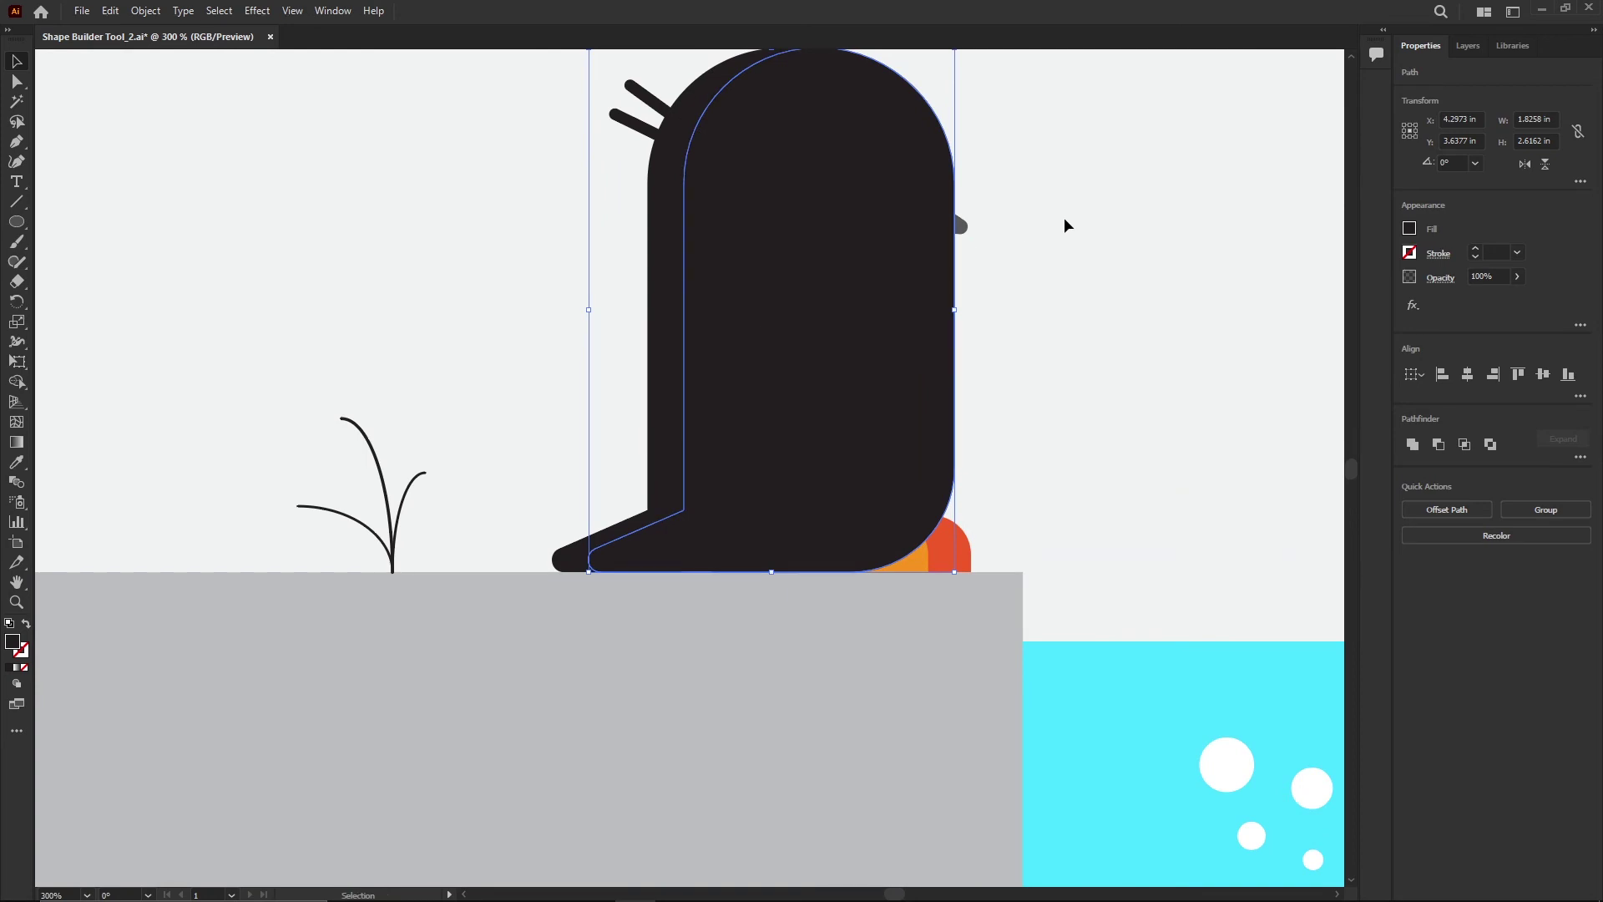
drag(1063, 226, 1000, 336)
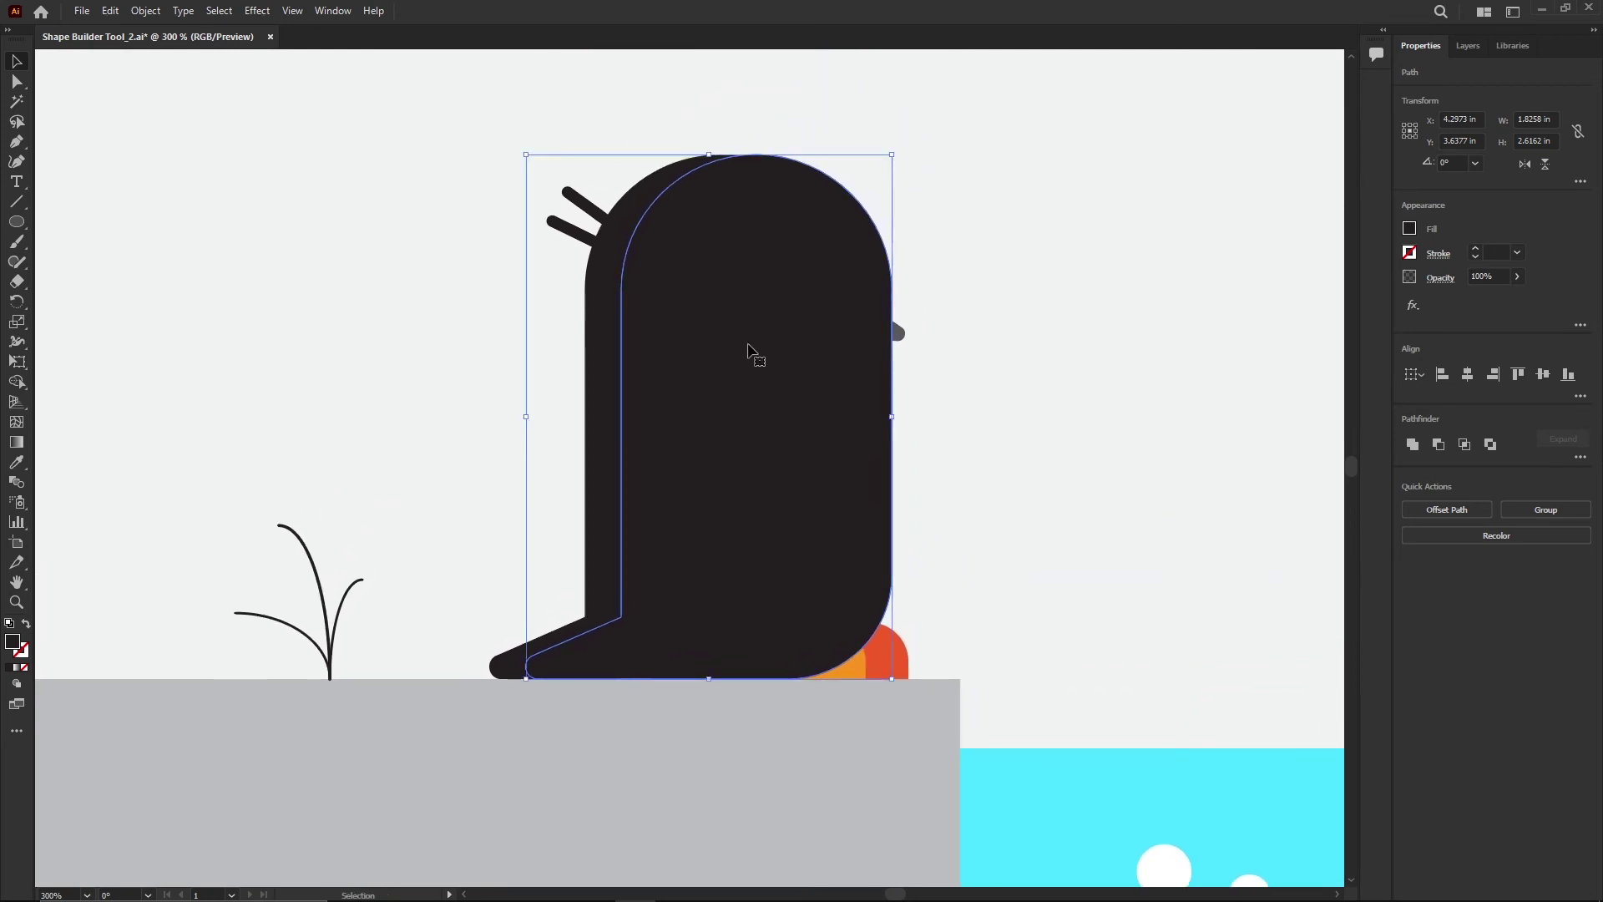
drag(716, 360, 716, 369)
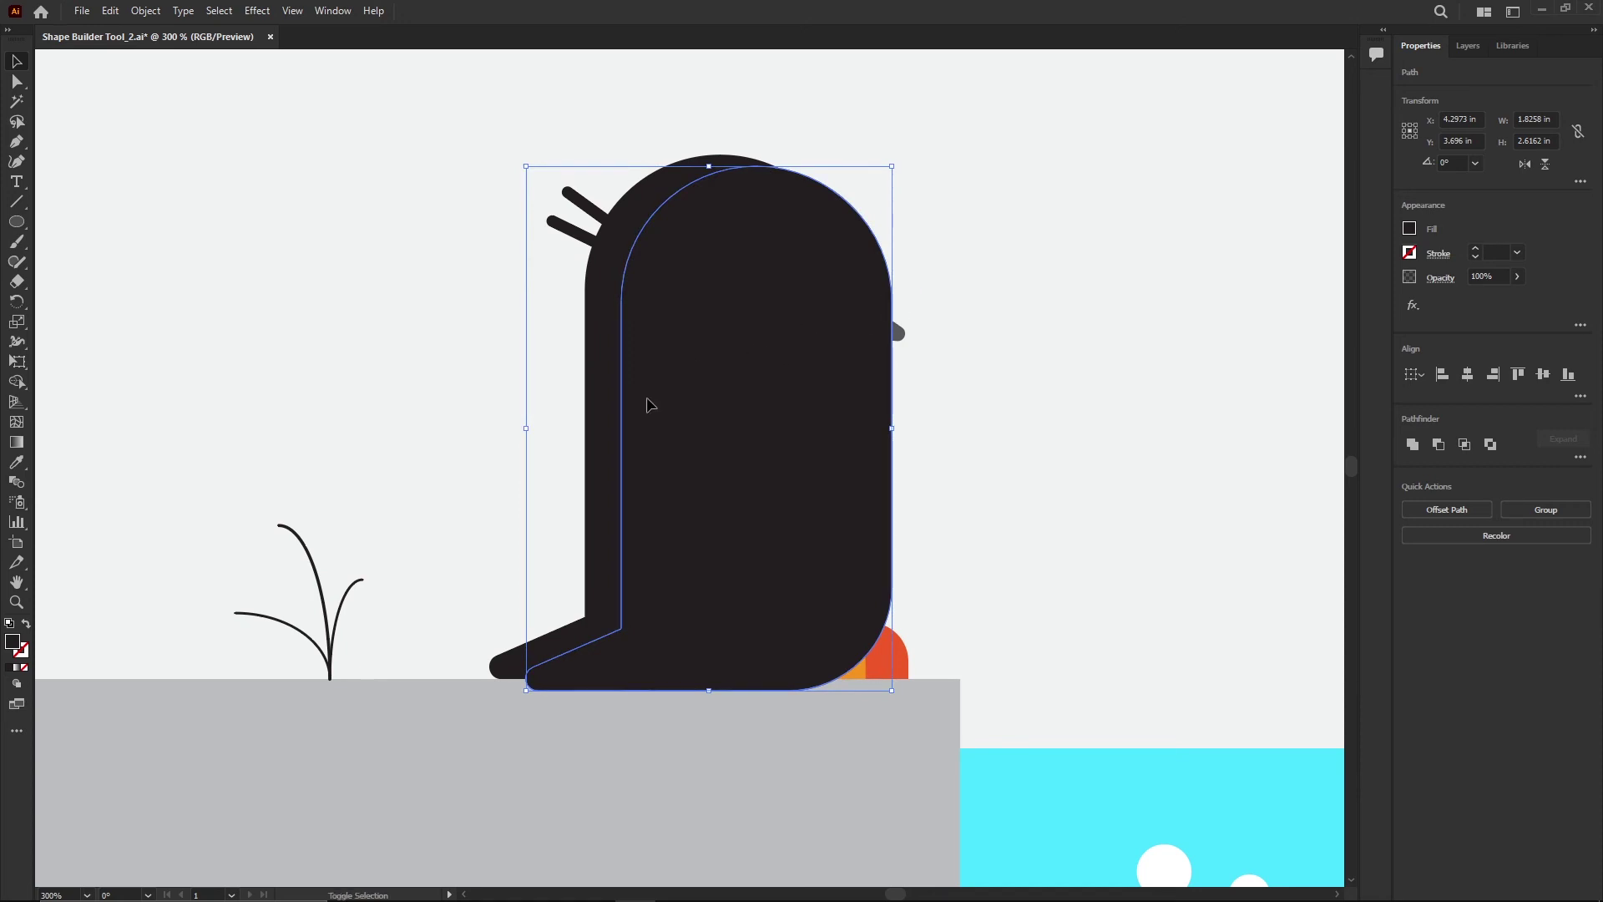
shift+click(603, 443)
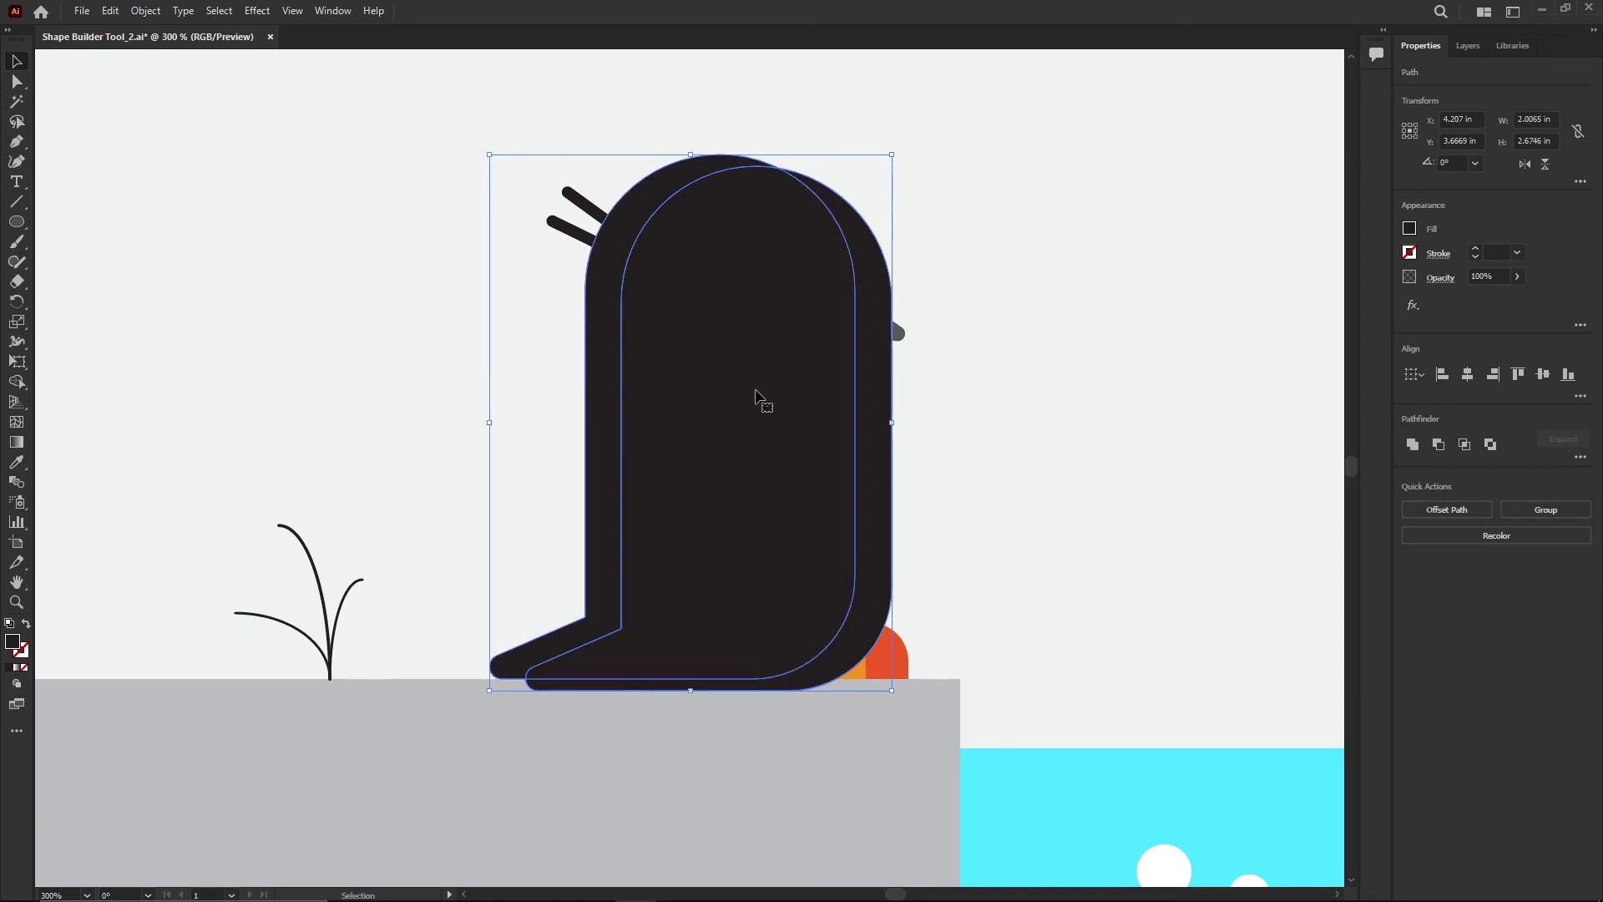
drag(708, 368, 923, 314)
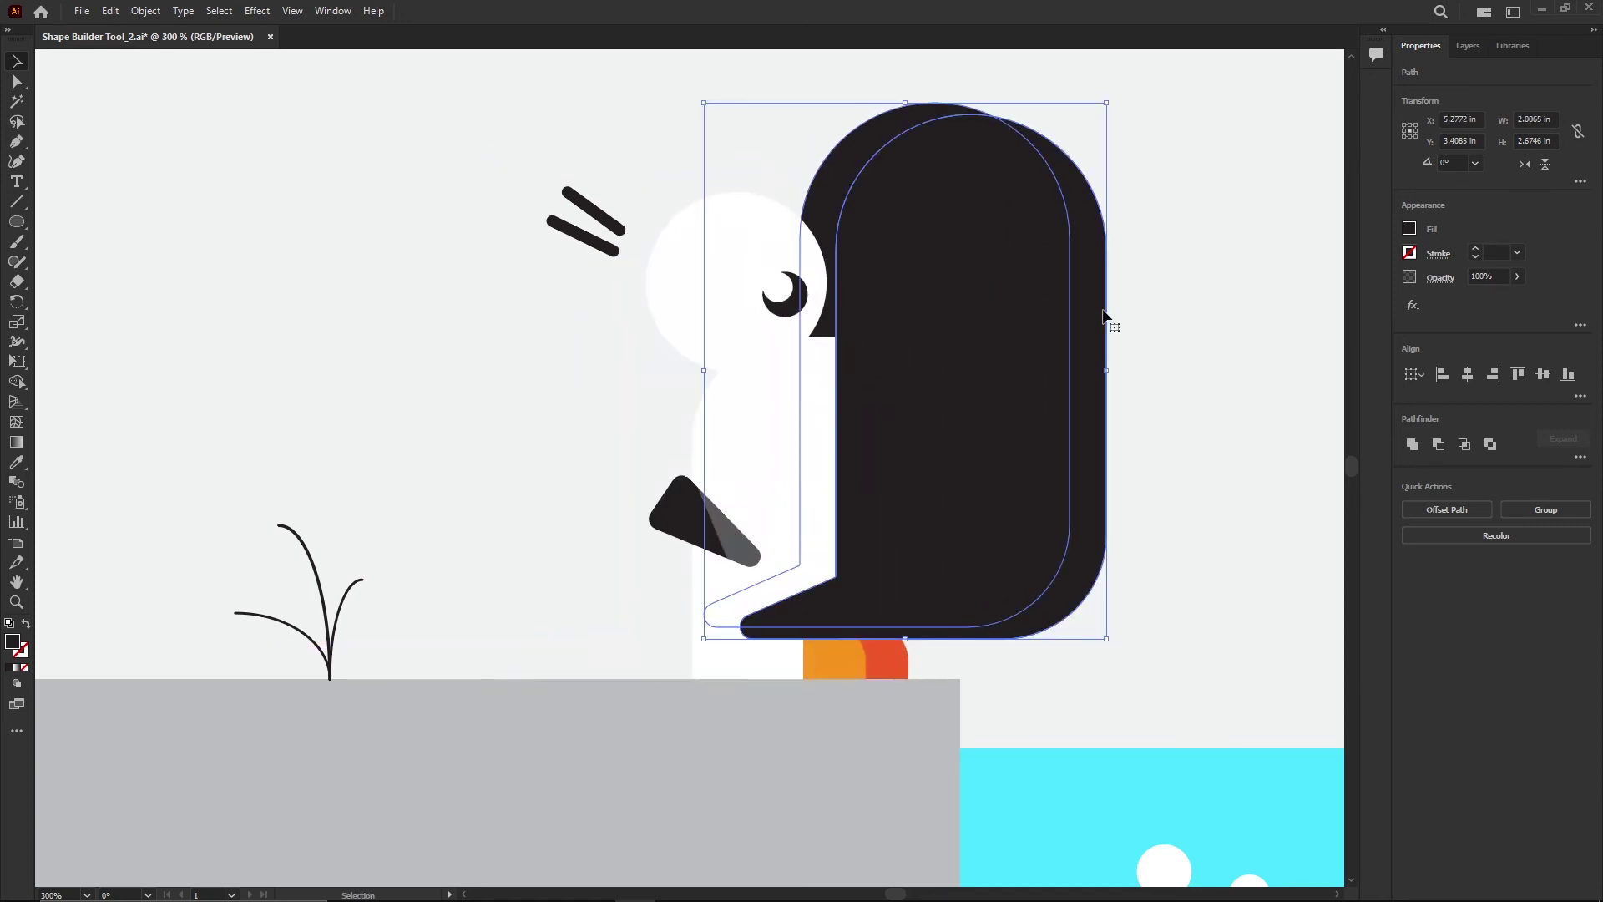
key(ctrl+z)
key(ctrl+z)
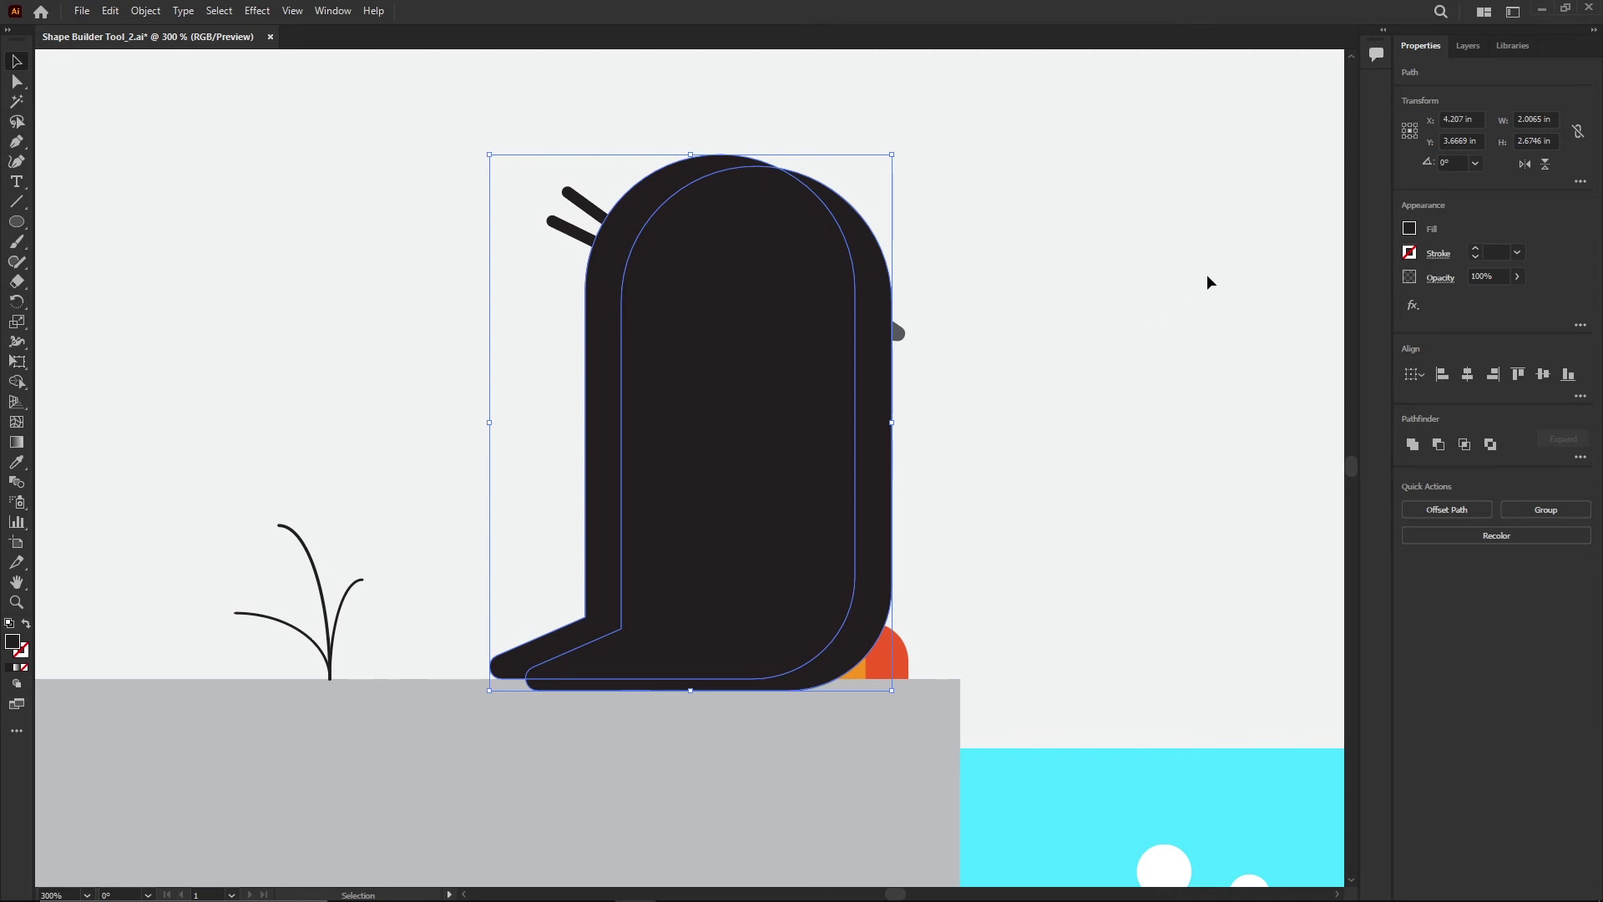
Step: Fill the exposed back strip with 80% grey using Shape Builder
click(1409, 231)
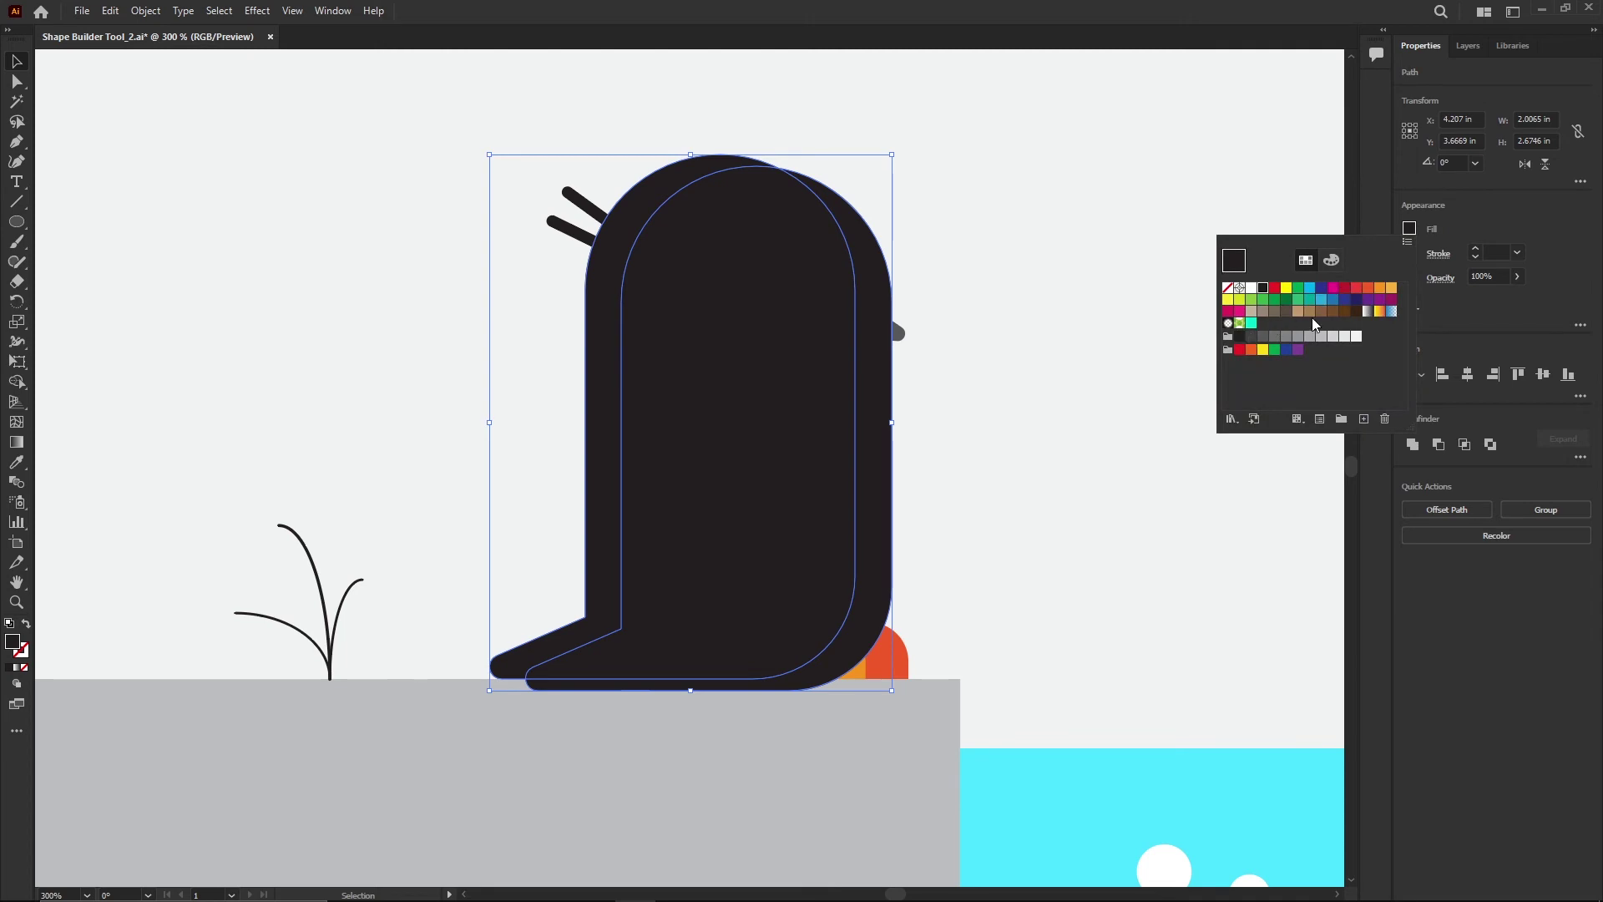
click(1262, 337)
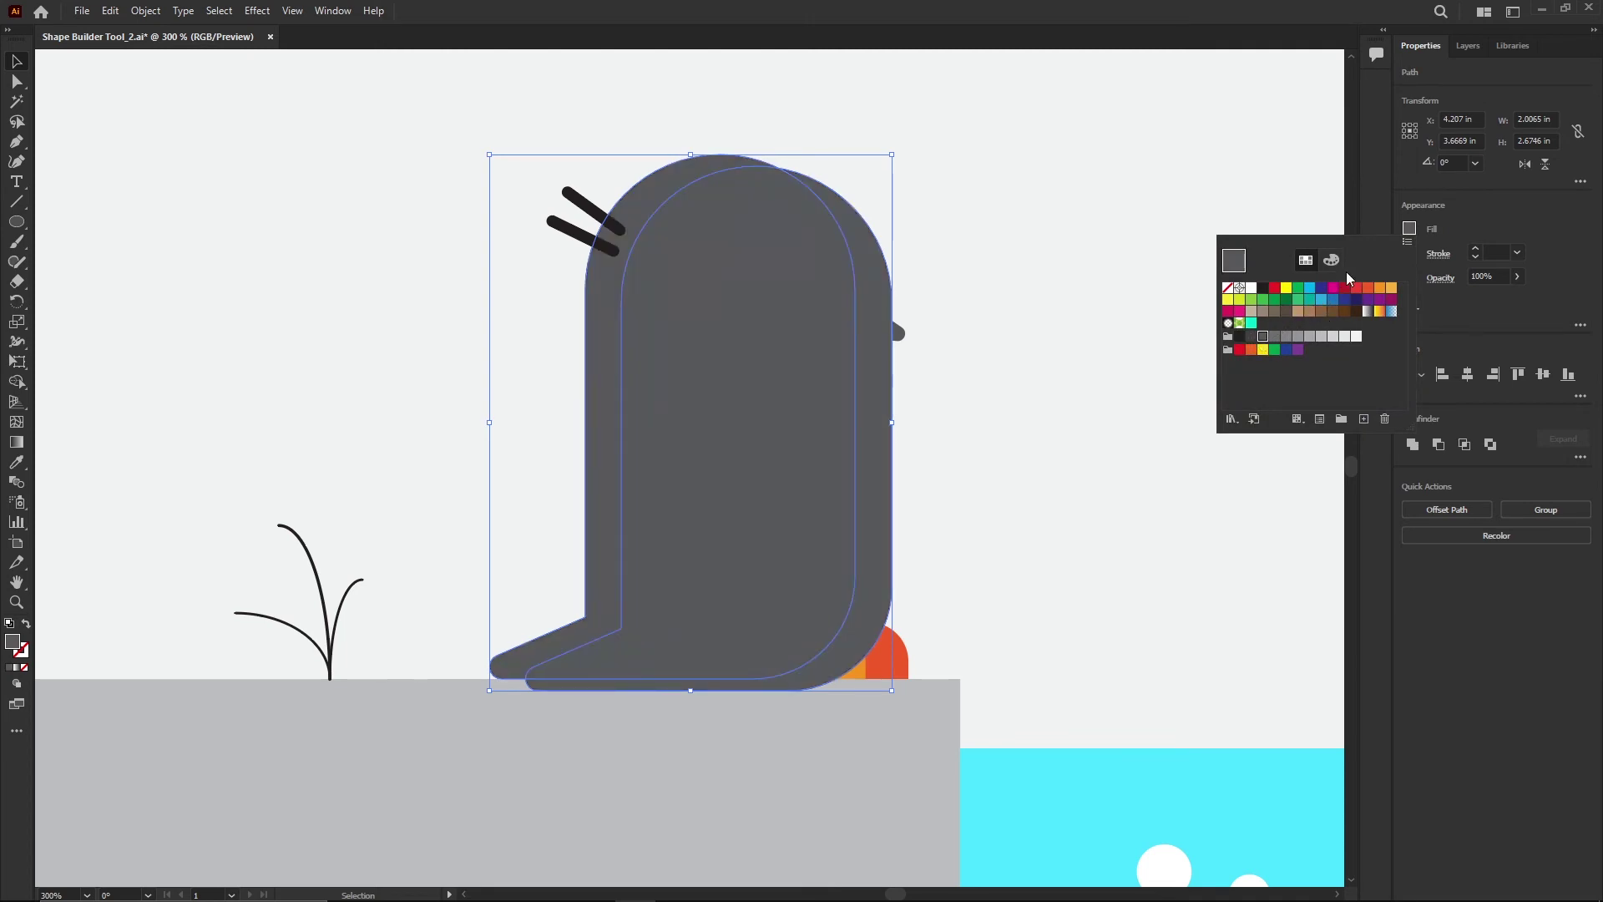
click(1413, 230)
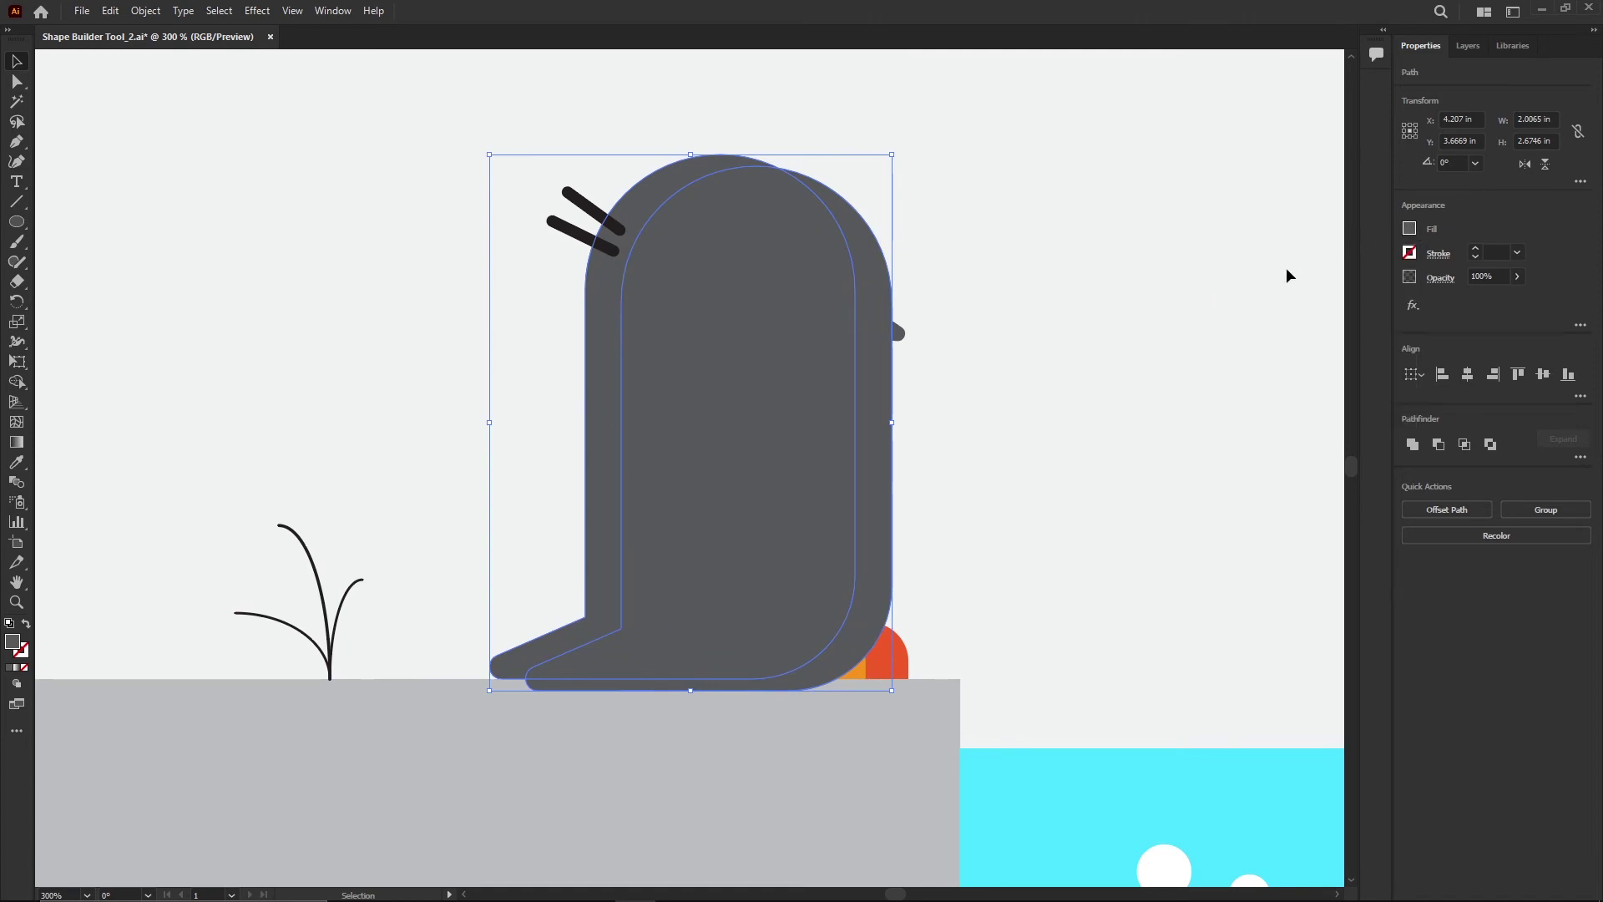
key(ctrl+z)
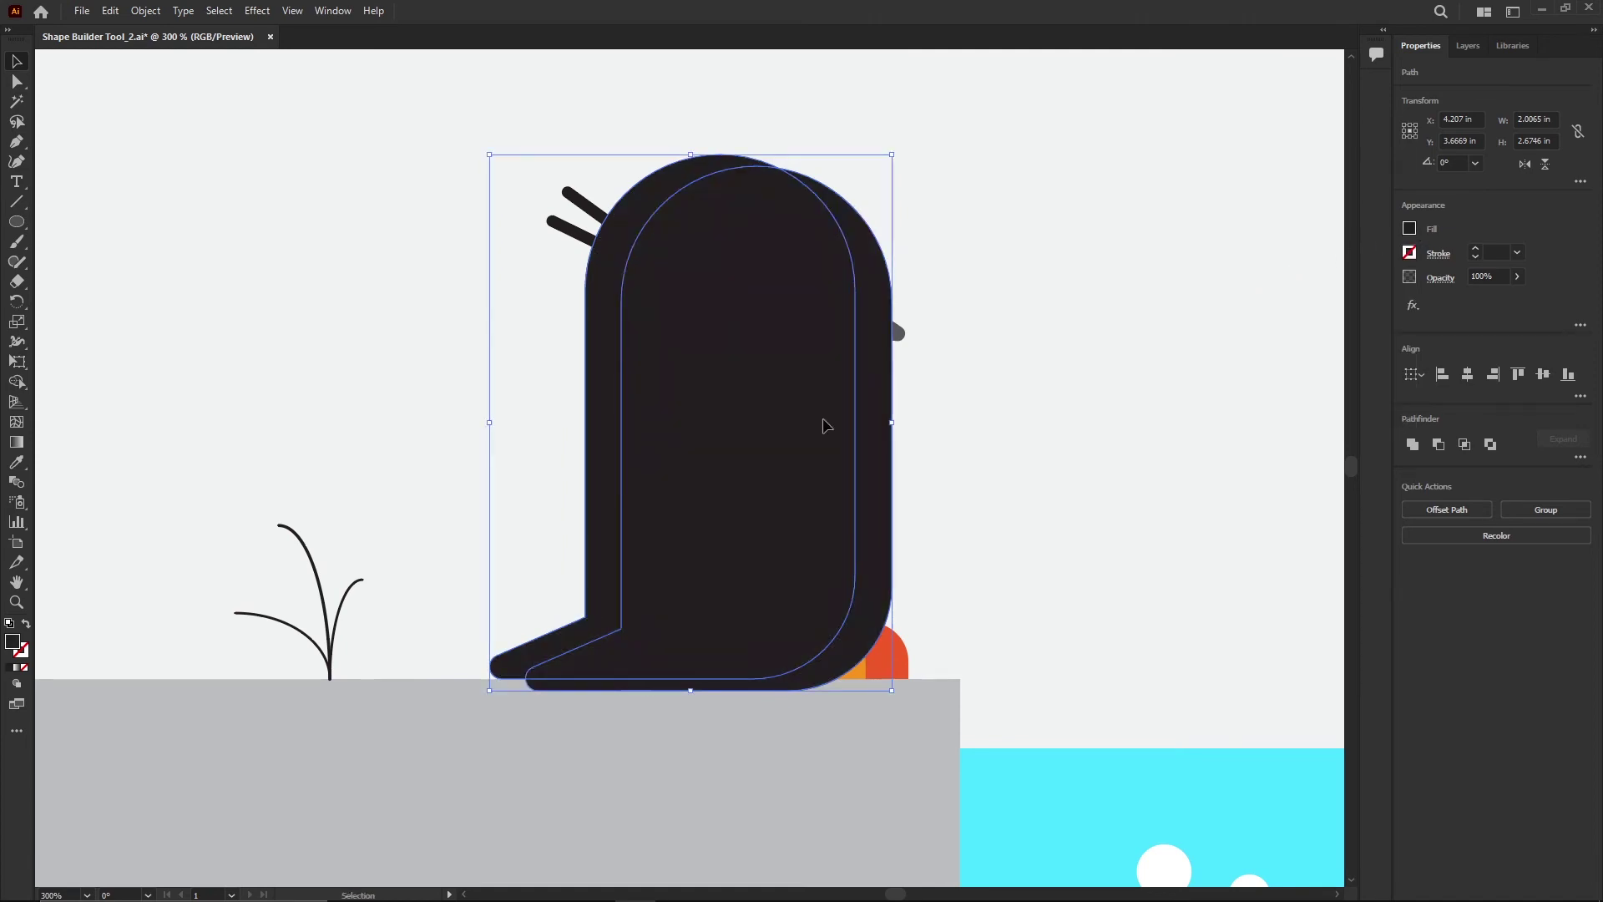
click(18, 383)
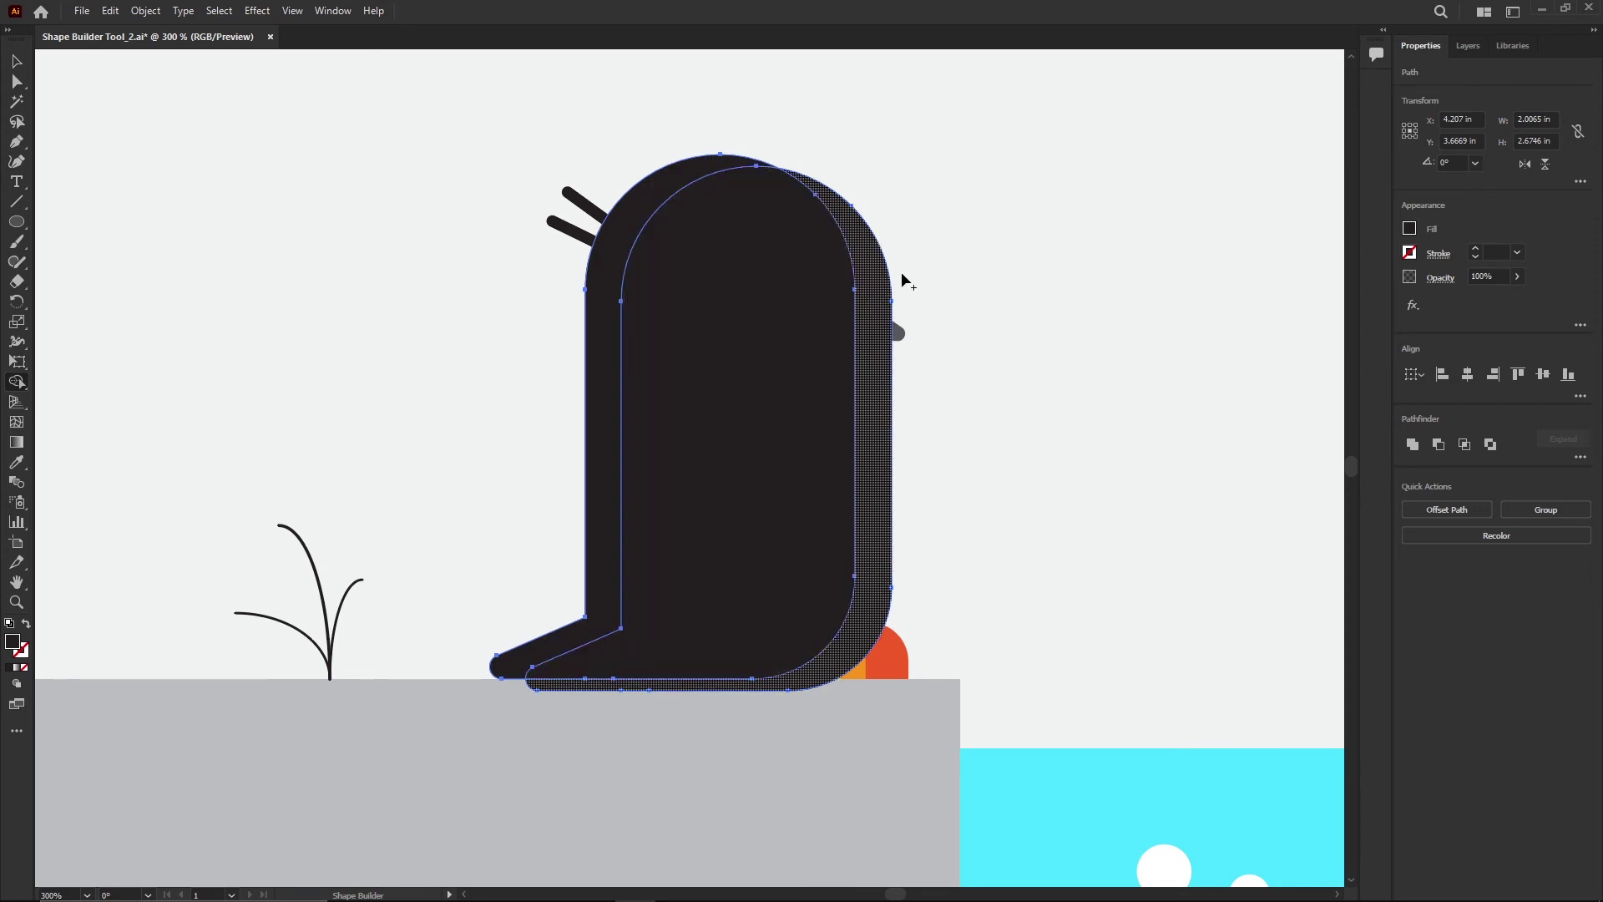
click(1408, 231)
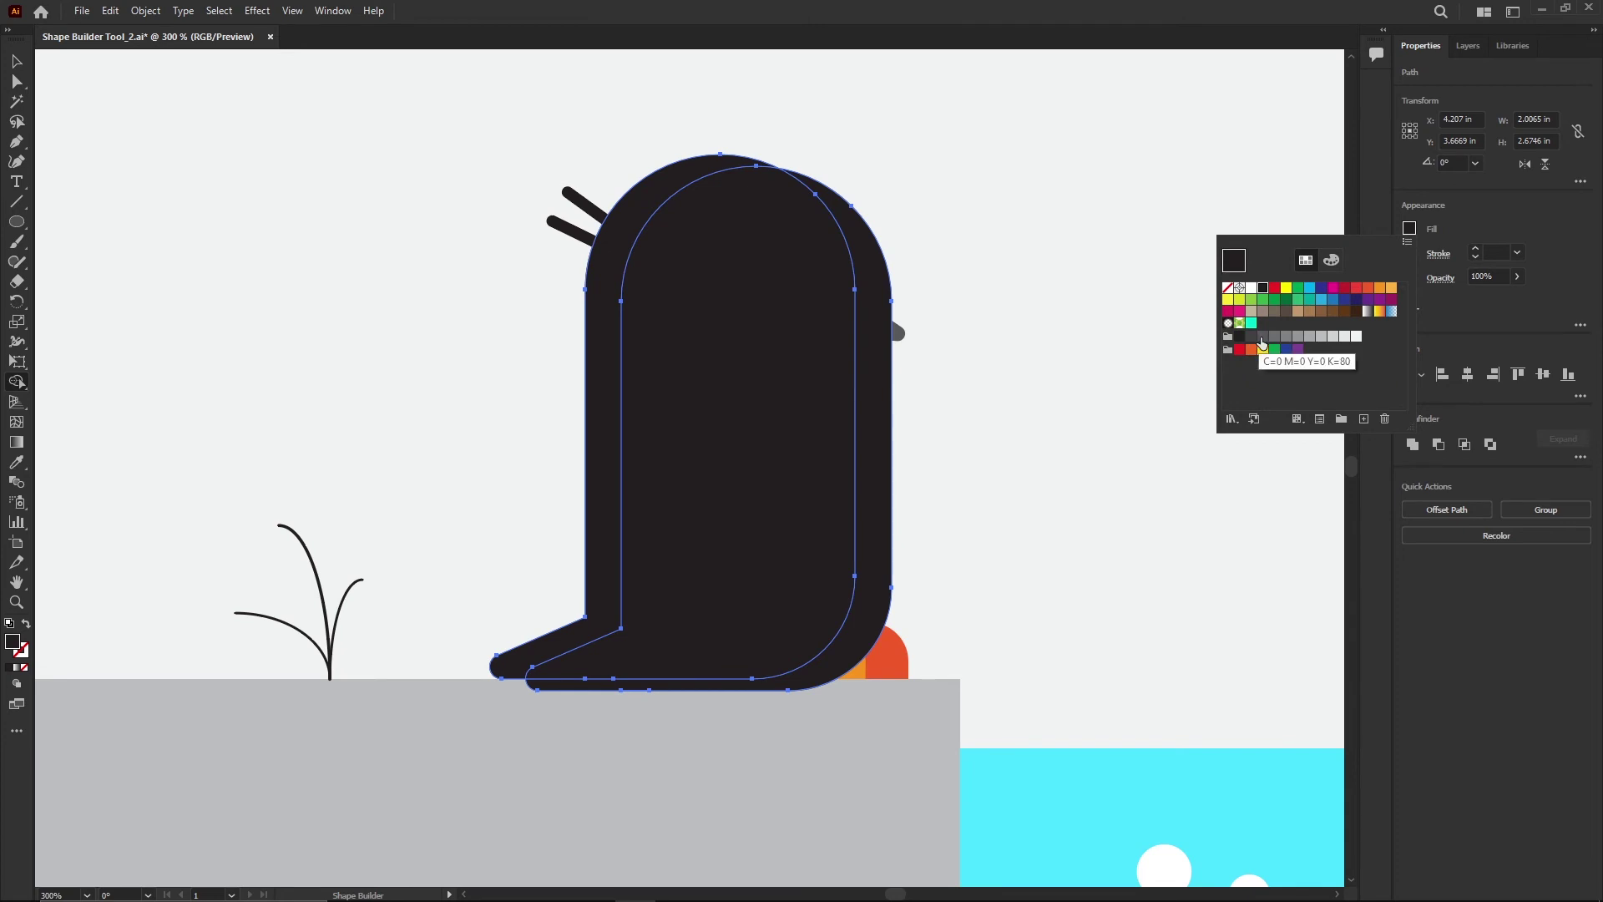
click(1262, 336)
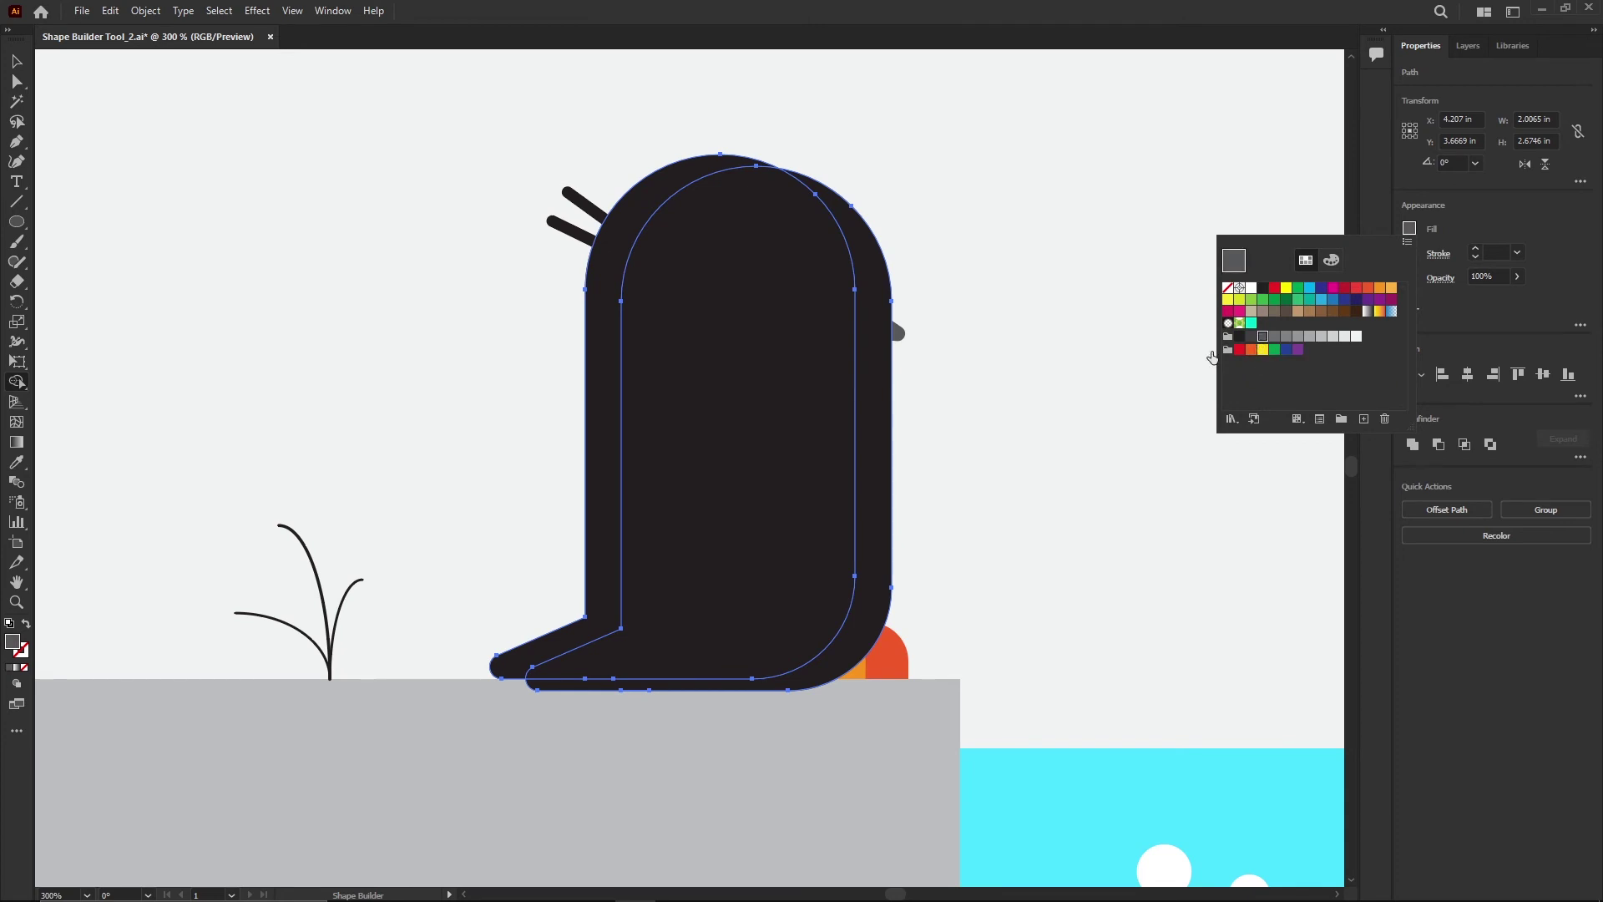
click(592, 482)
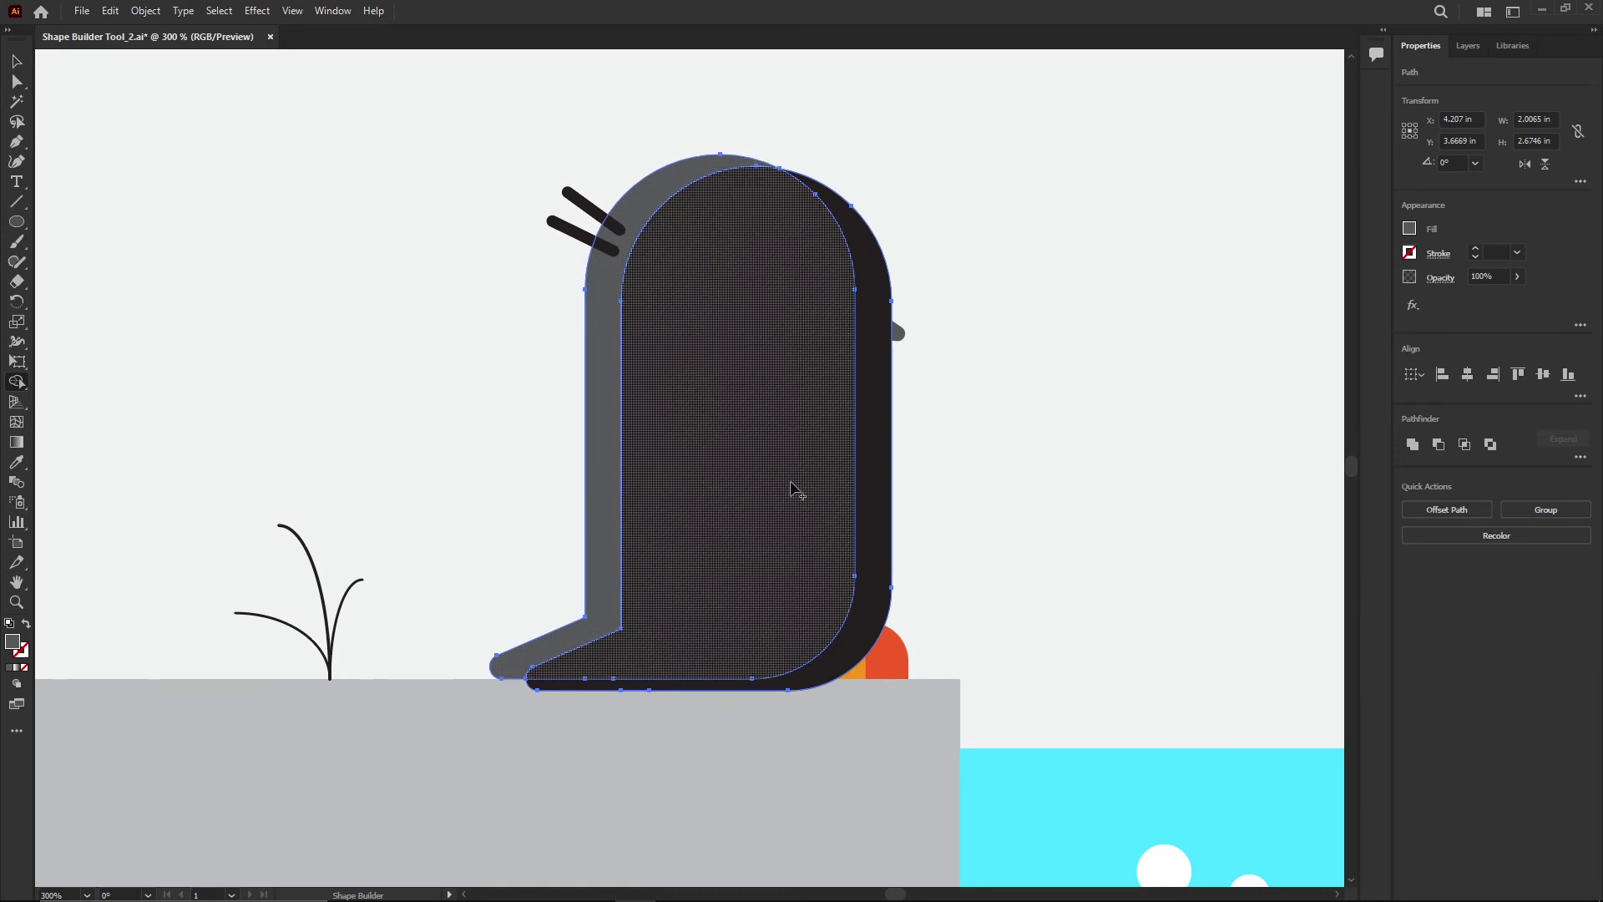
Step: Select the dark body copy lying on top
key(v)
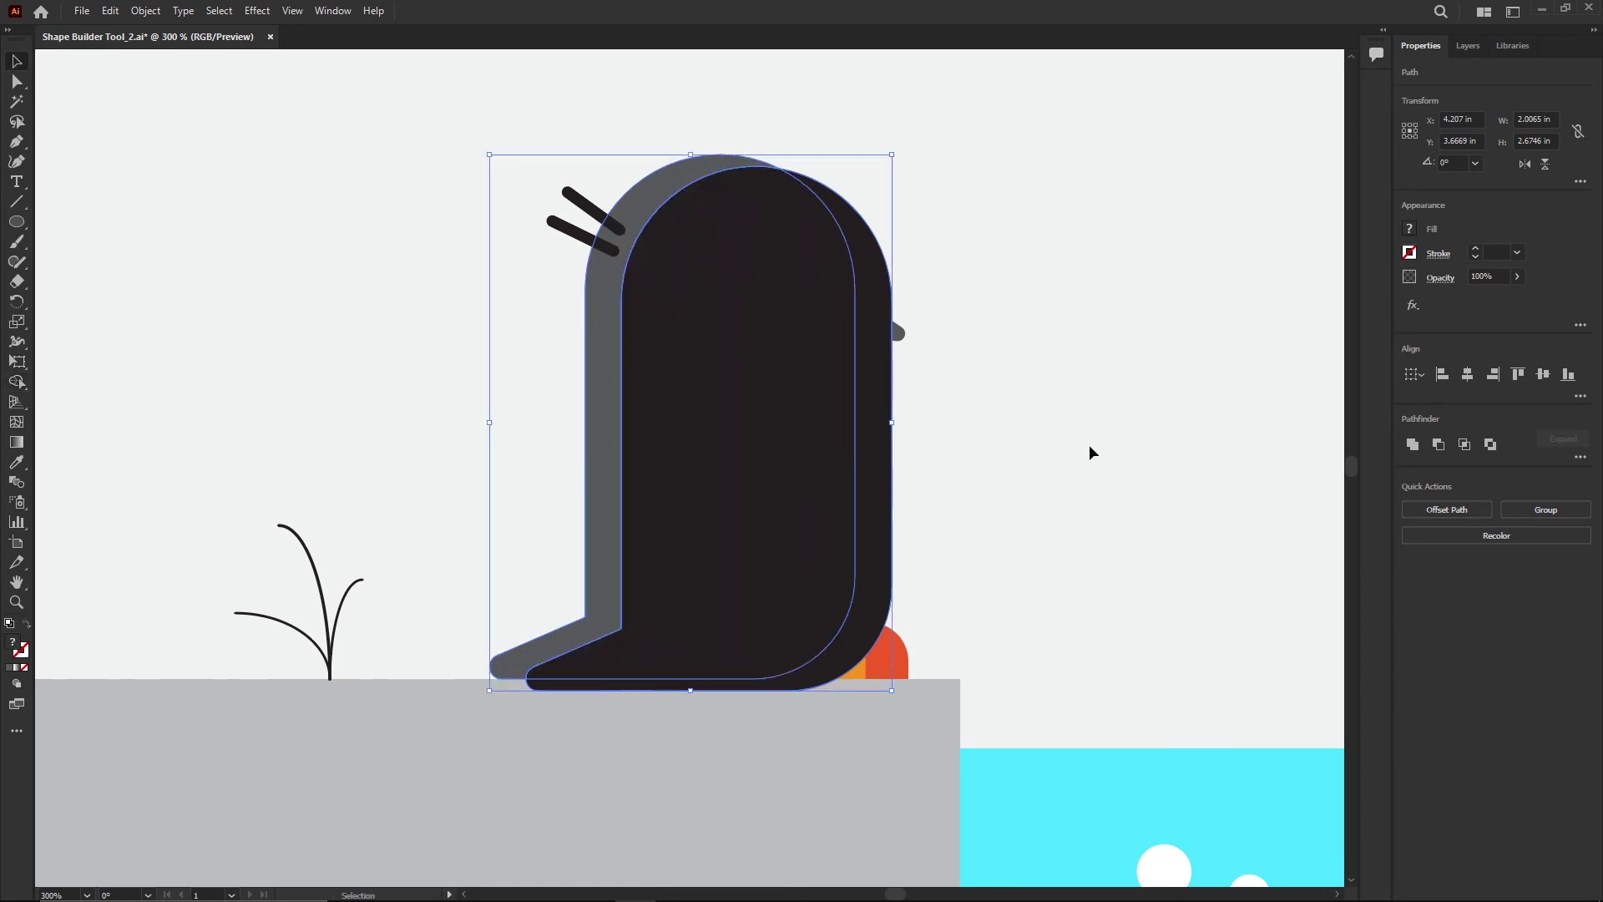
click(1036, 400)
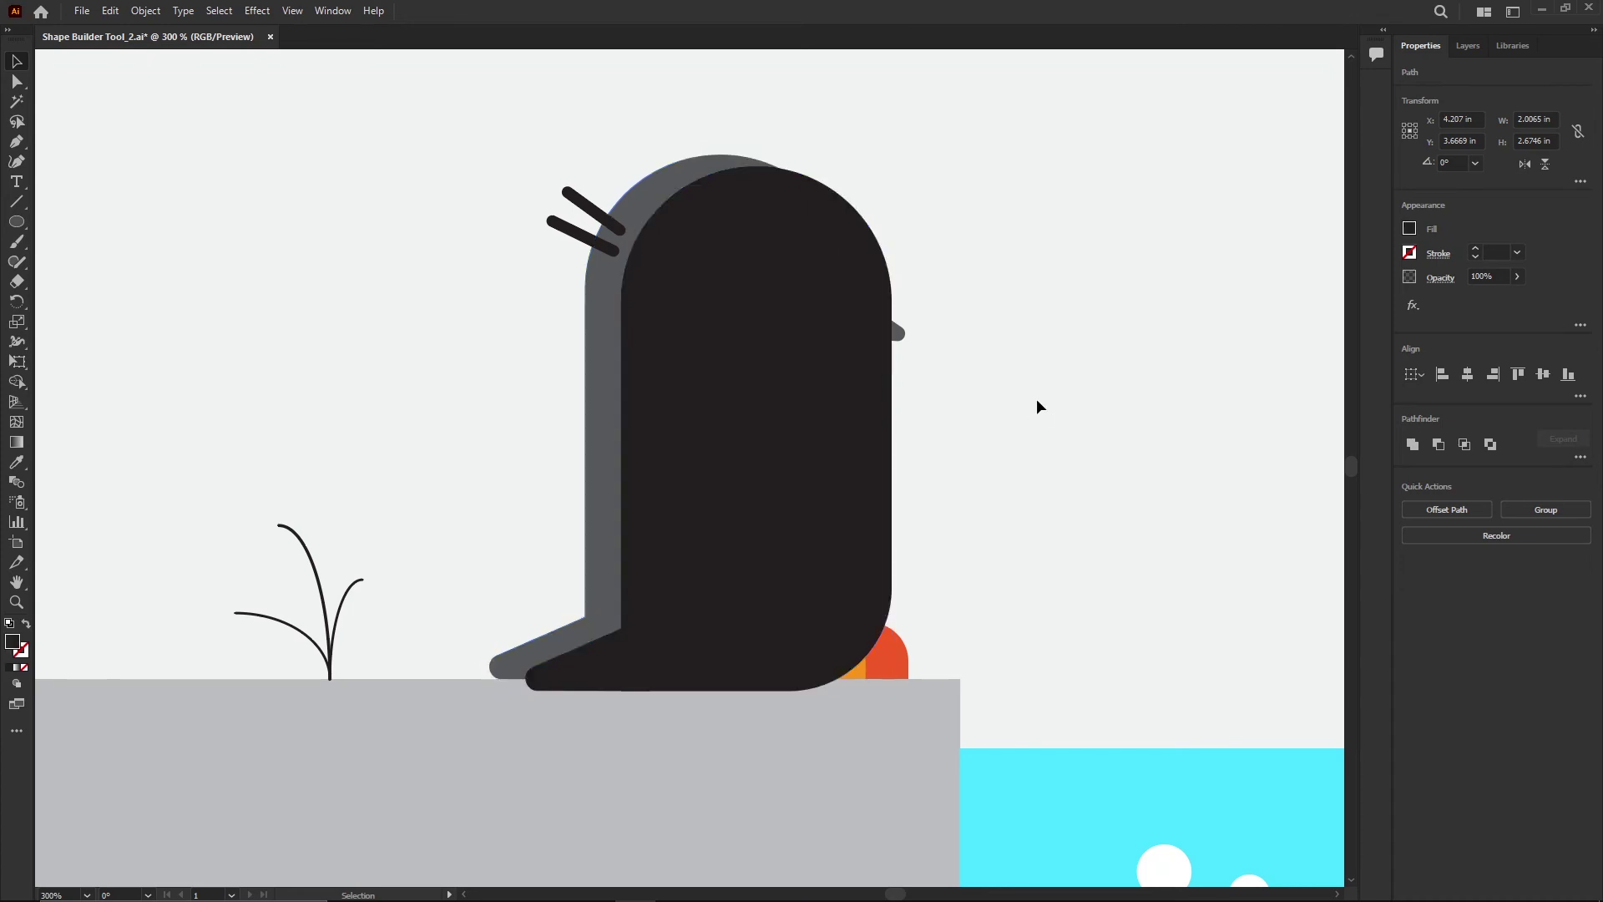
click(773, 425)
Step: Delete the duplicate dark body and check the small path beneath the penguin
drag(730, 443, 1117, 386)
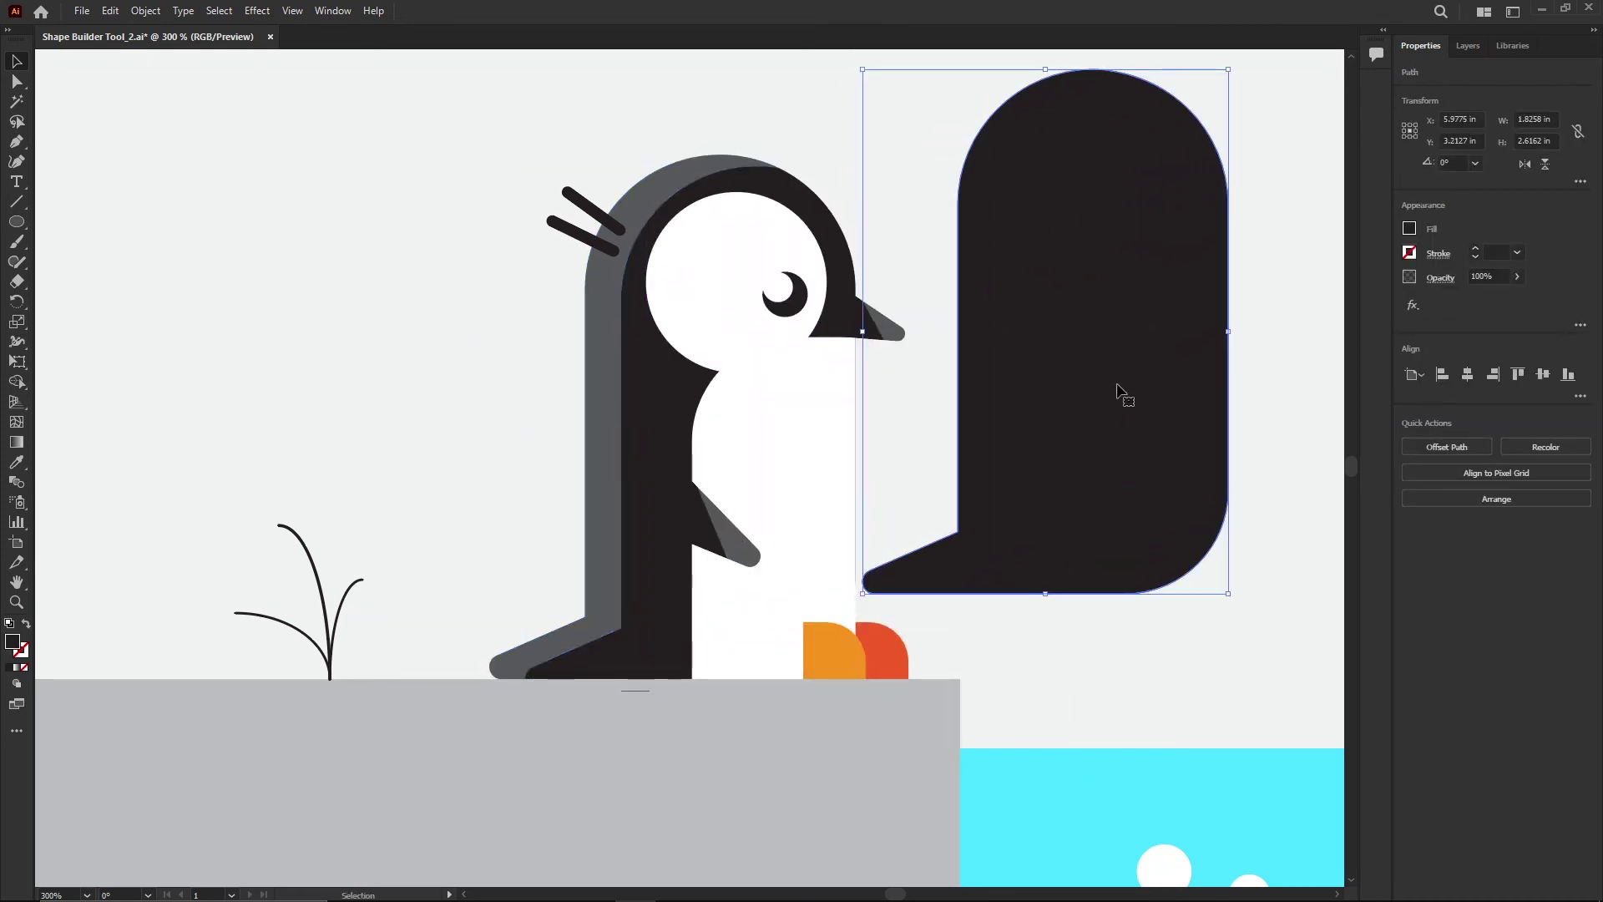
key(Delete)
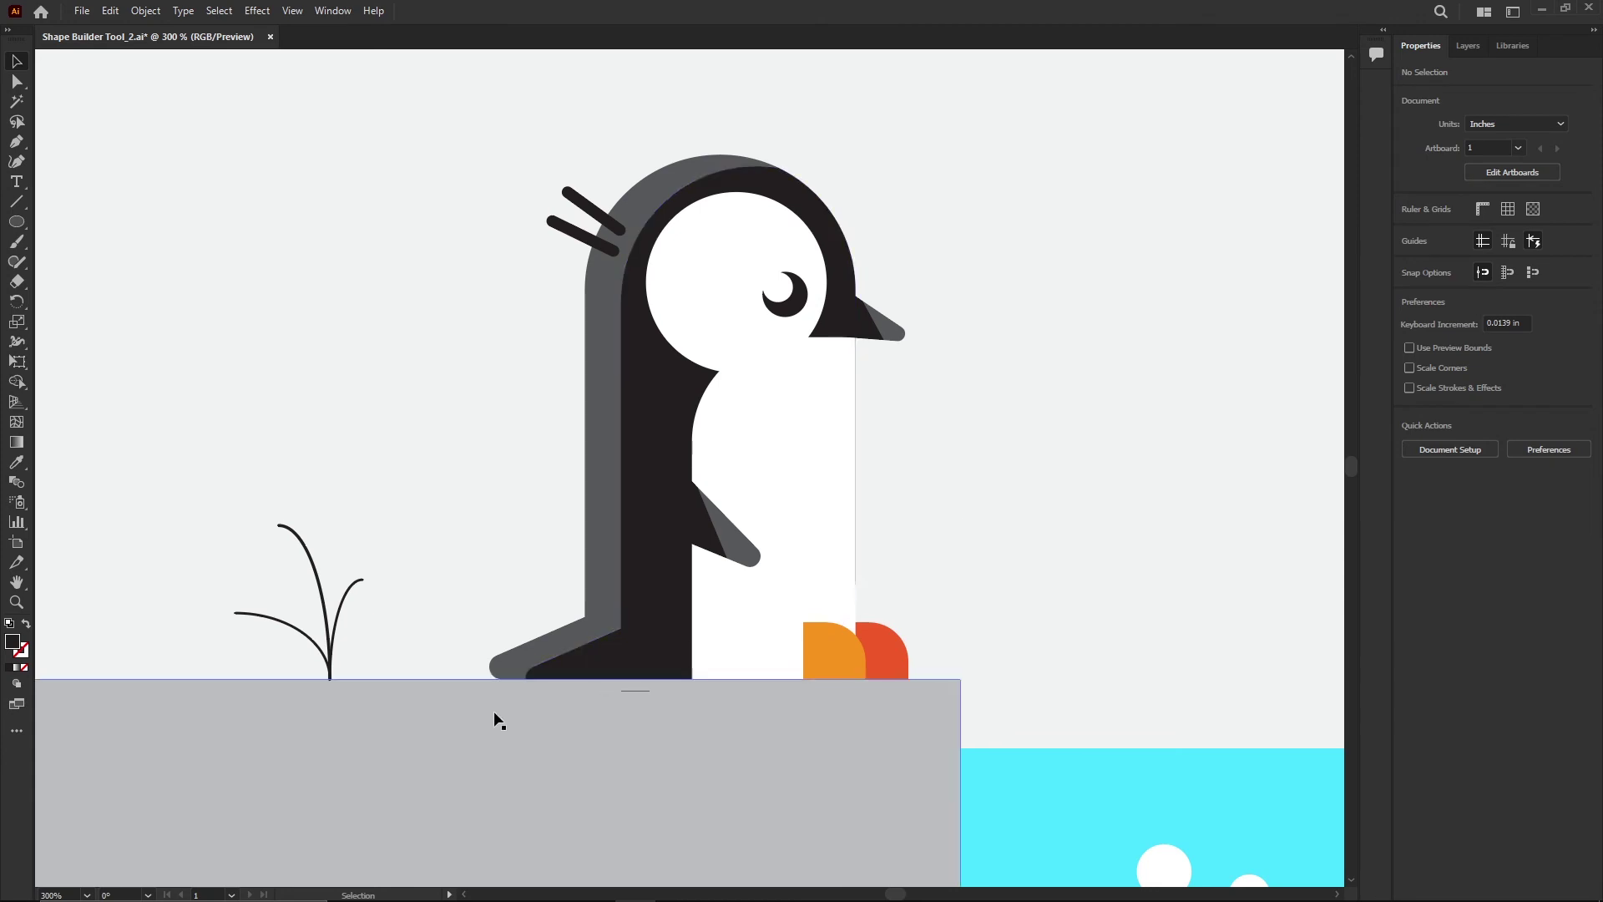
click(642, 689)
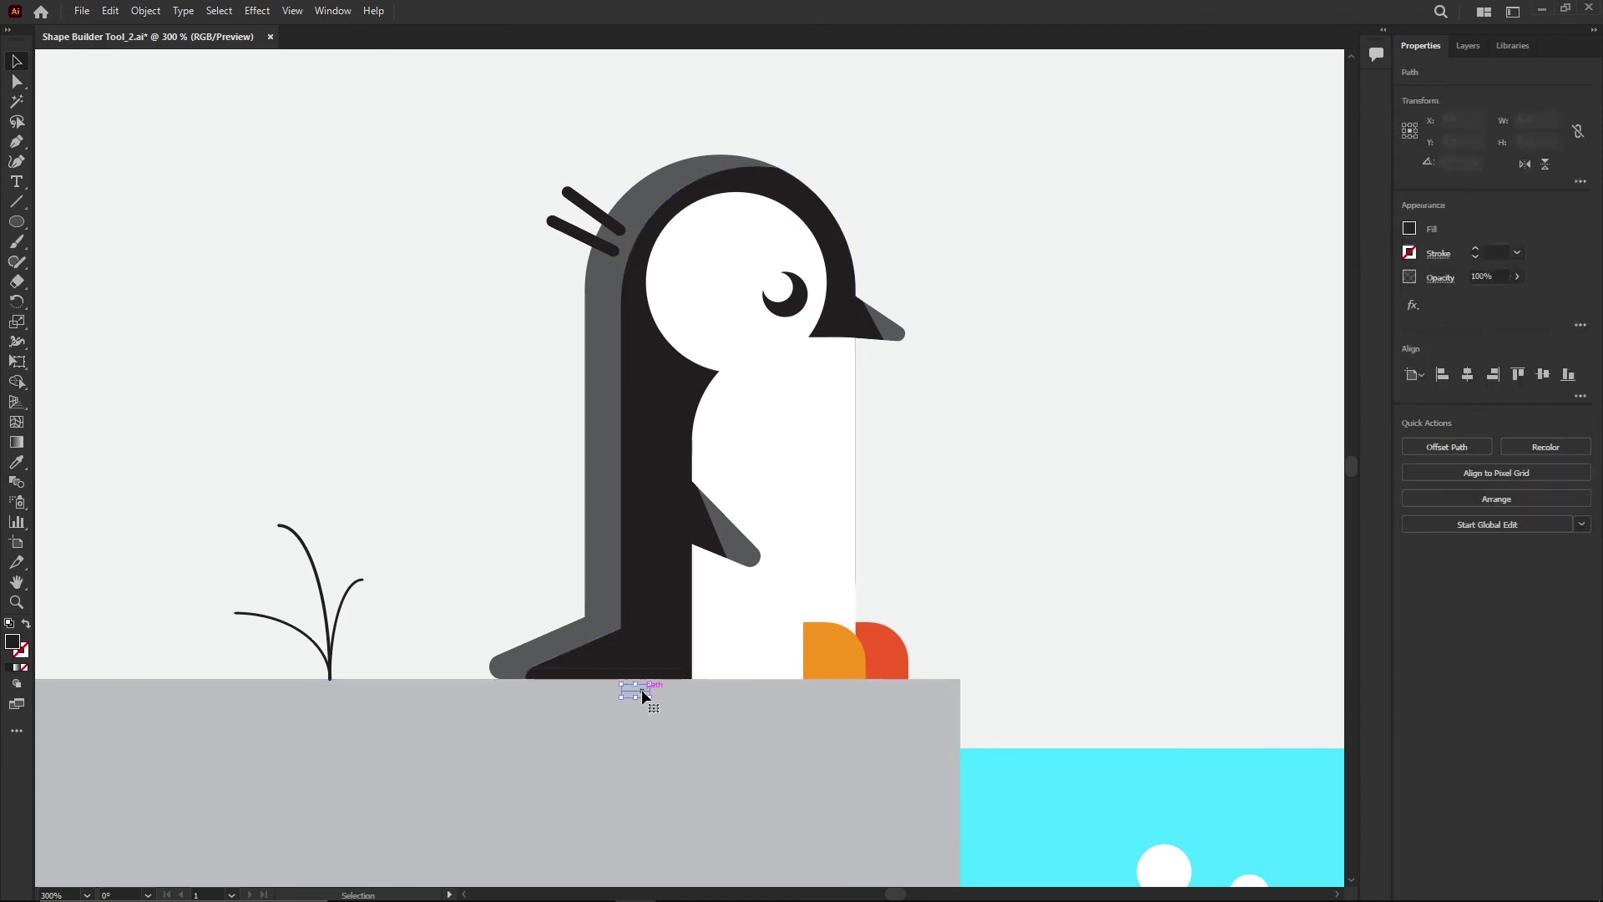
click(1087, 589)
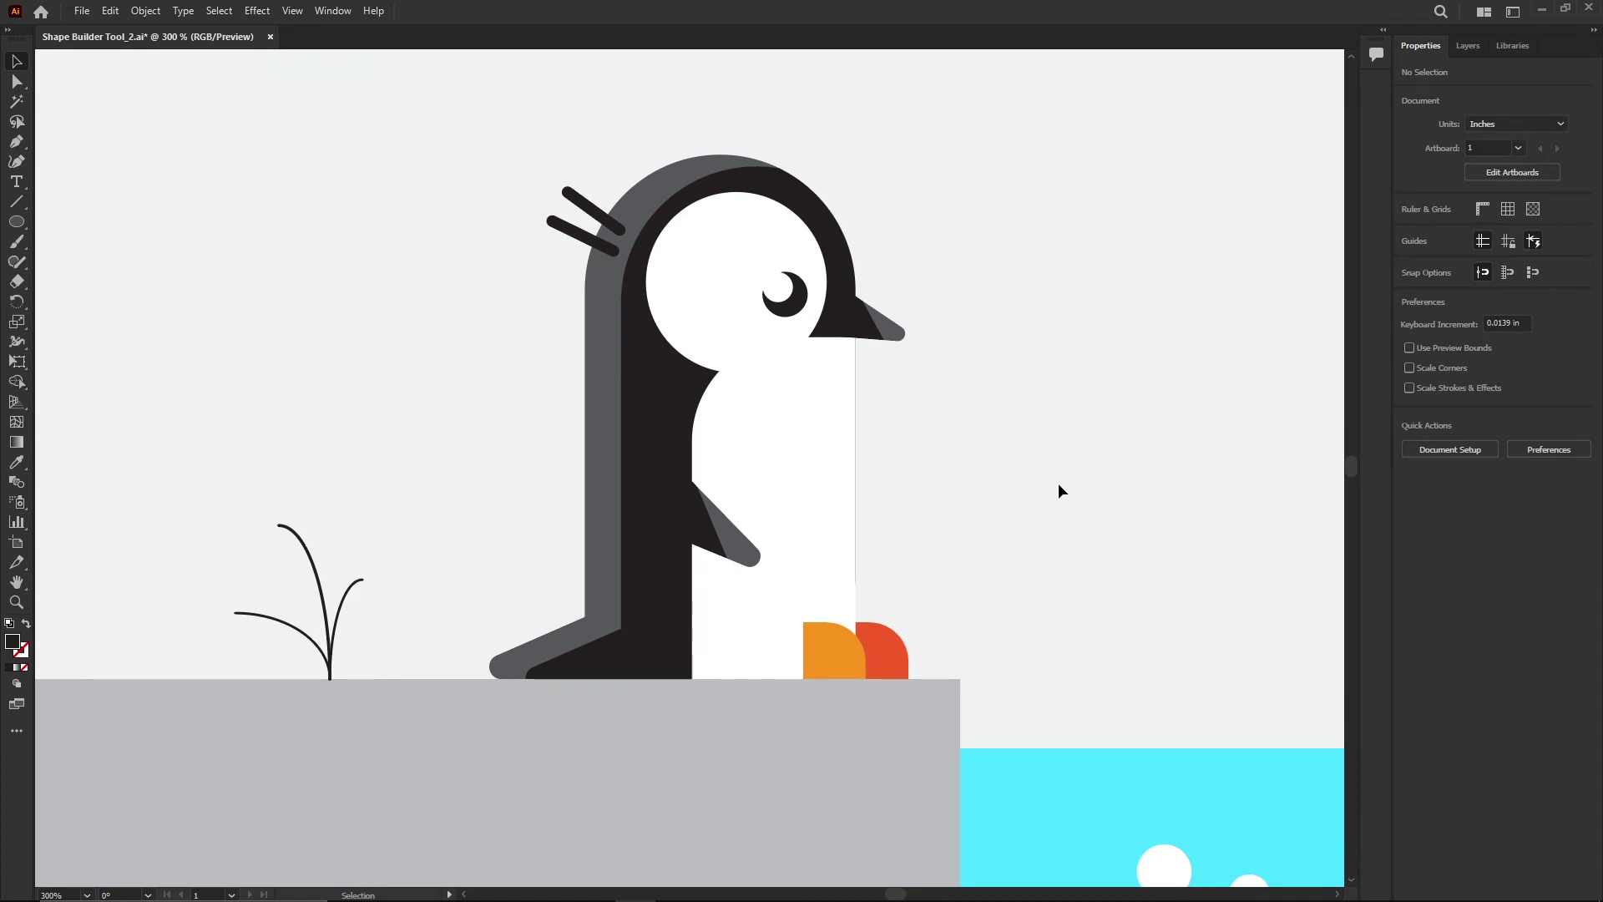
scroll(1058, 484, right, 3)
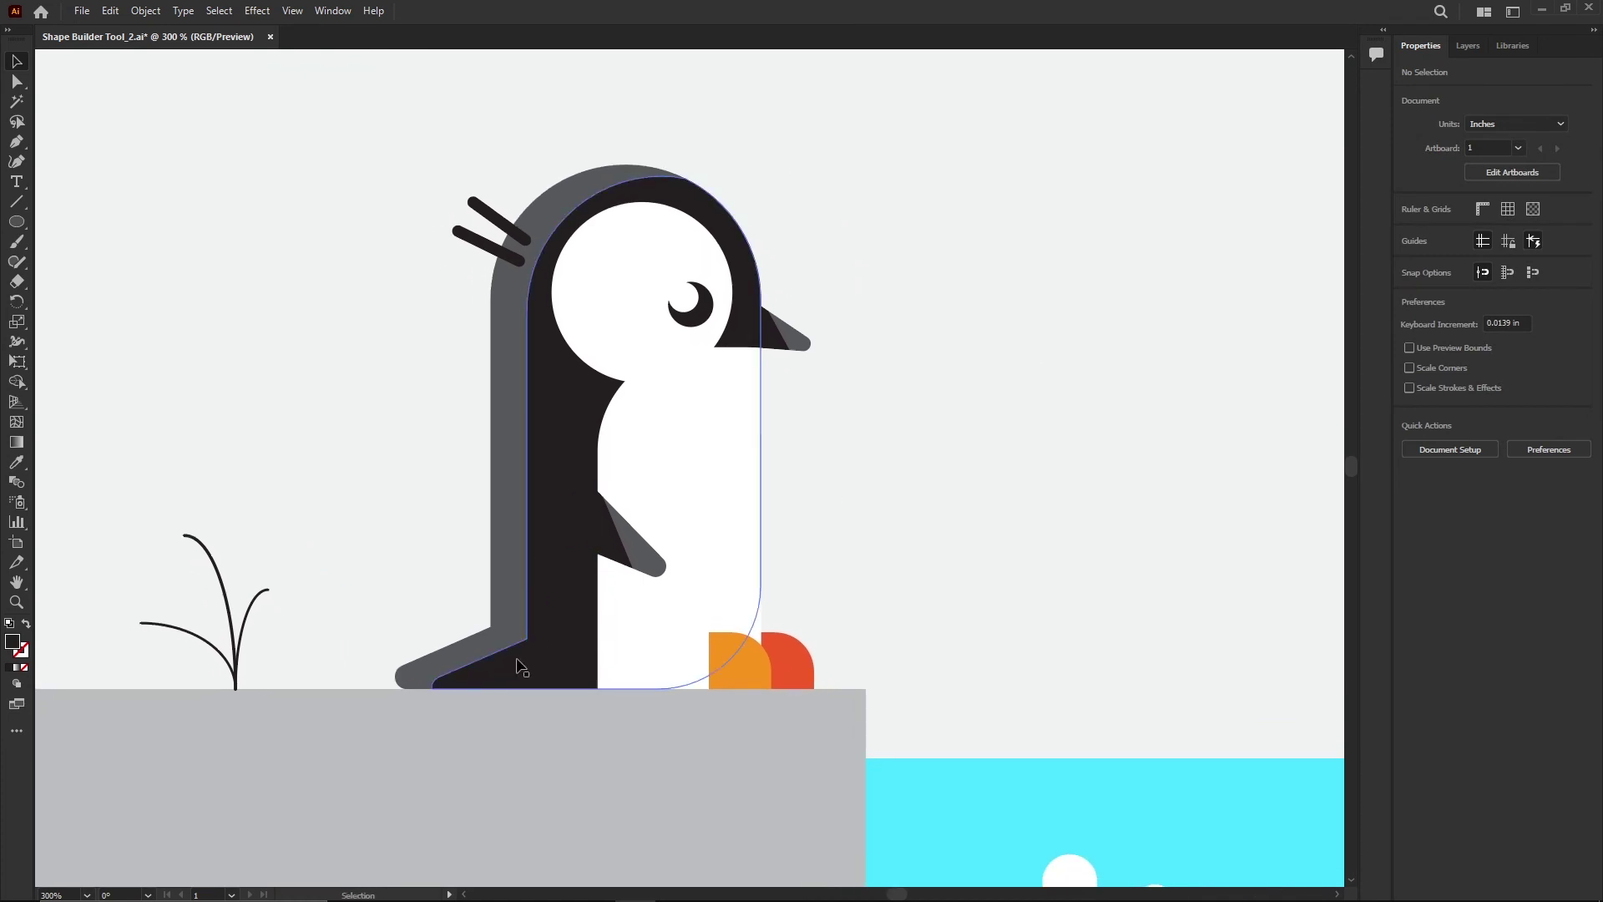
Step: Select the penguin body path and compare the earlier and latest artwork
click(515, 619)
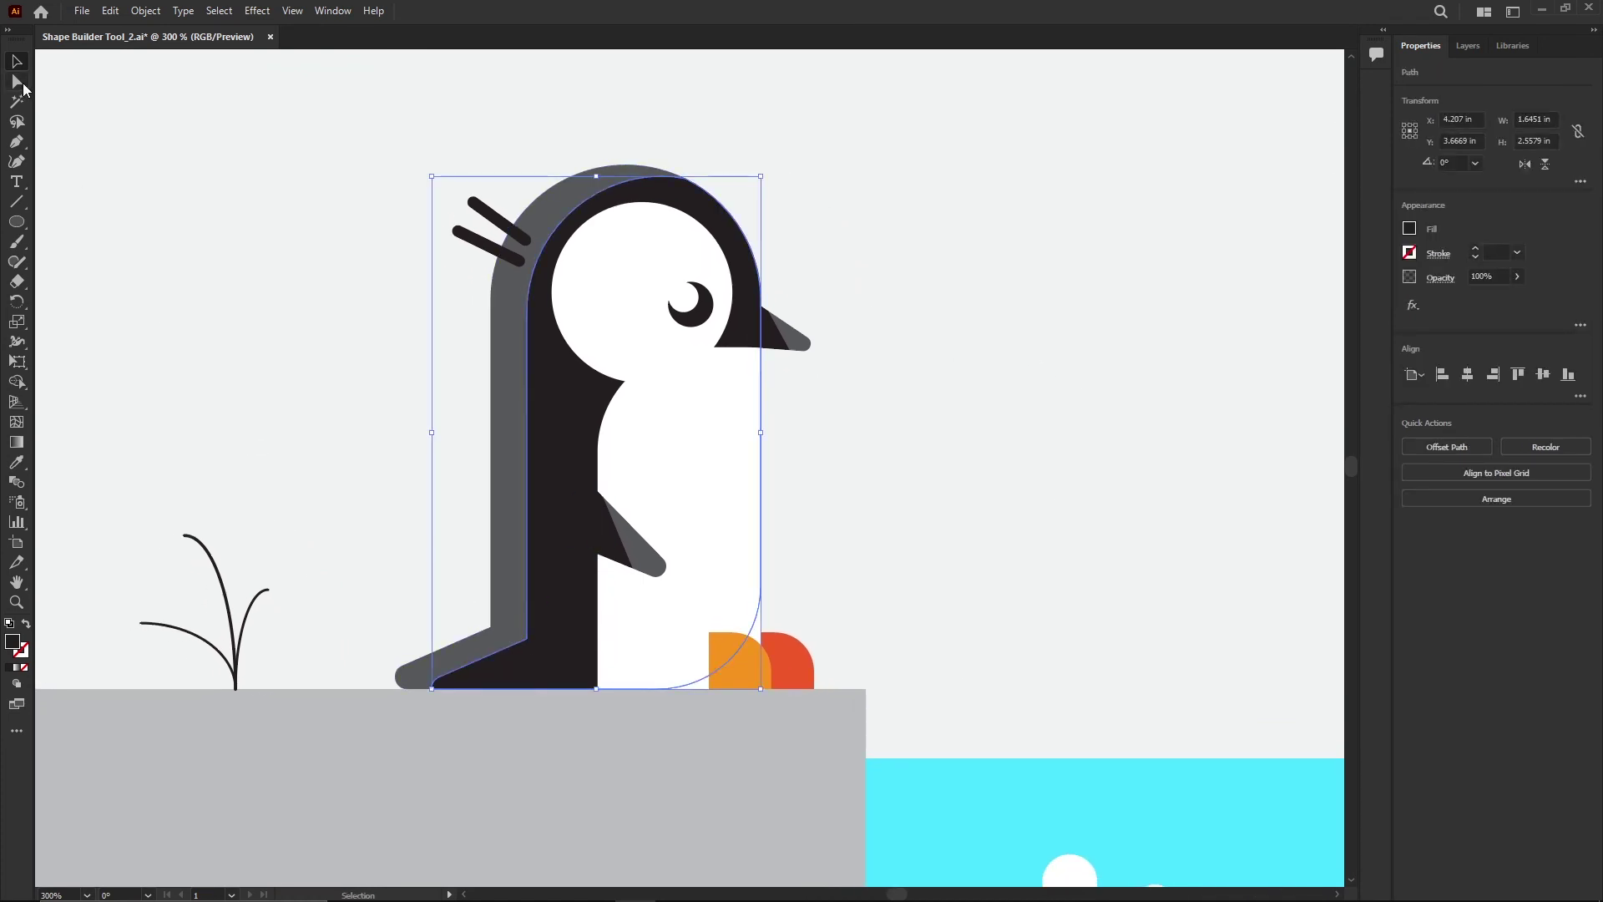
click(20, 84)
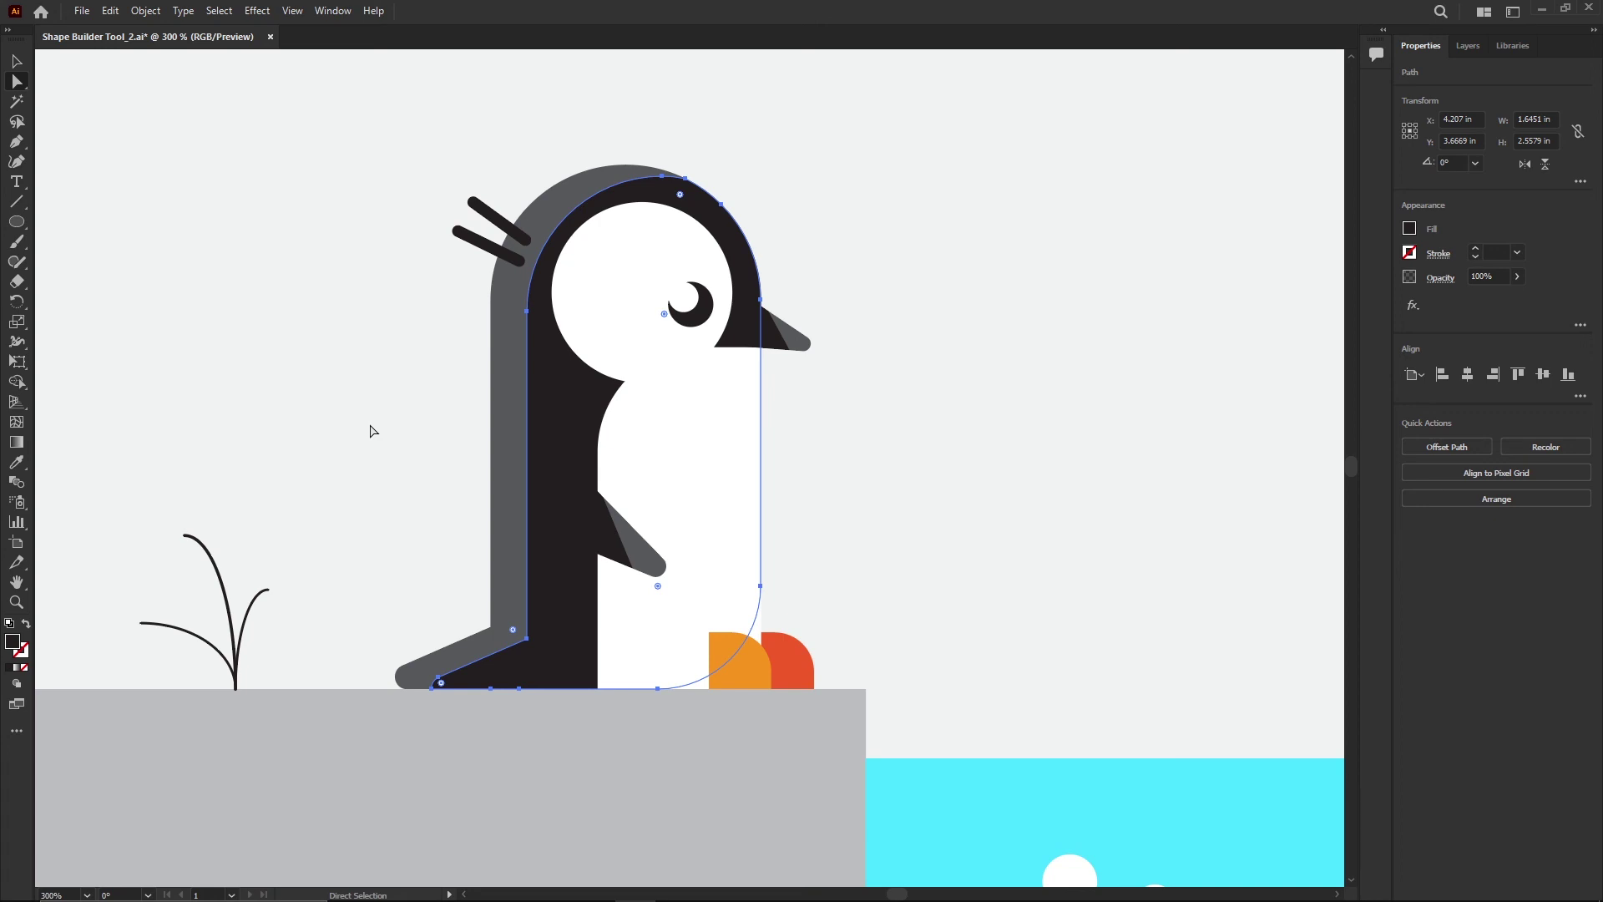
key(v)
key(ctrl+z)
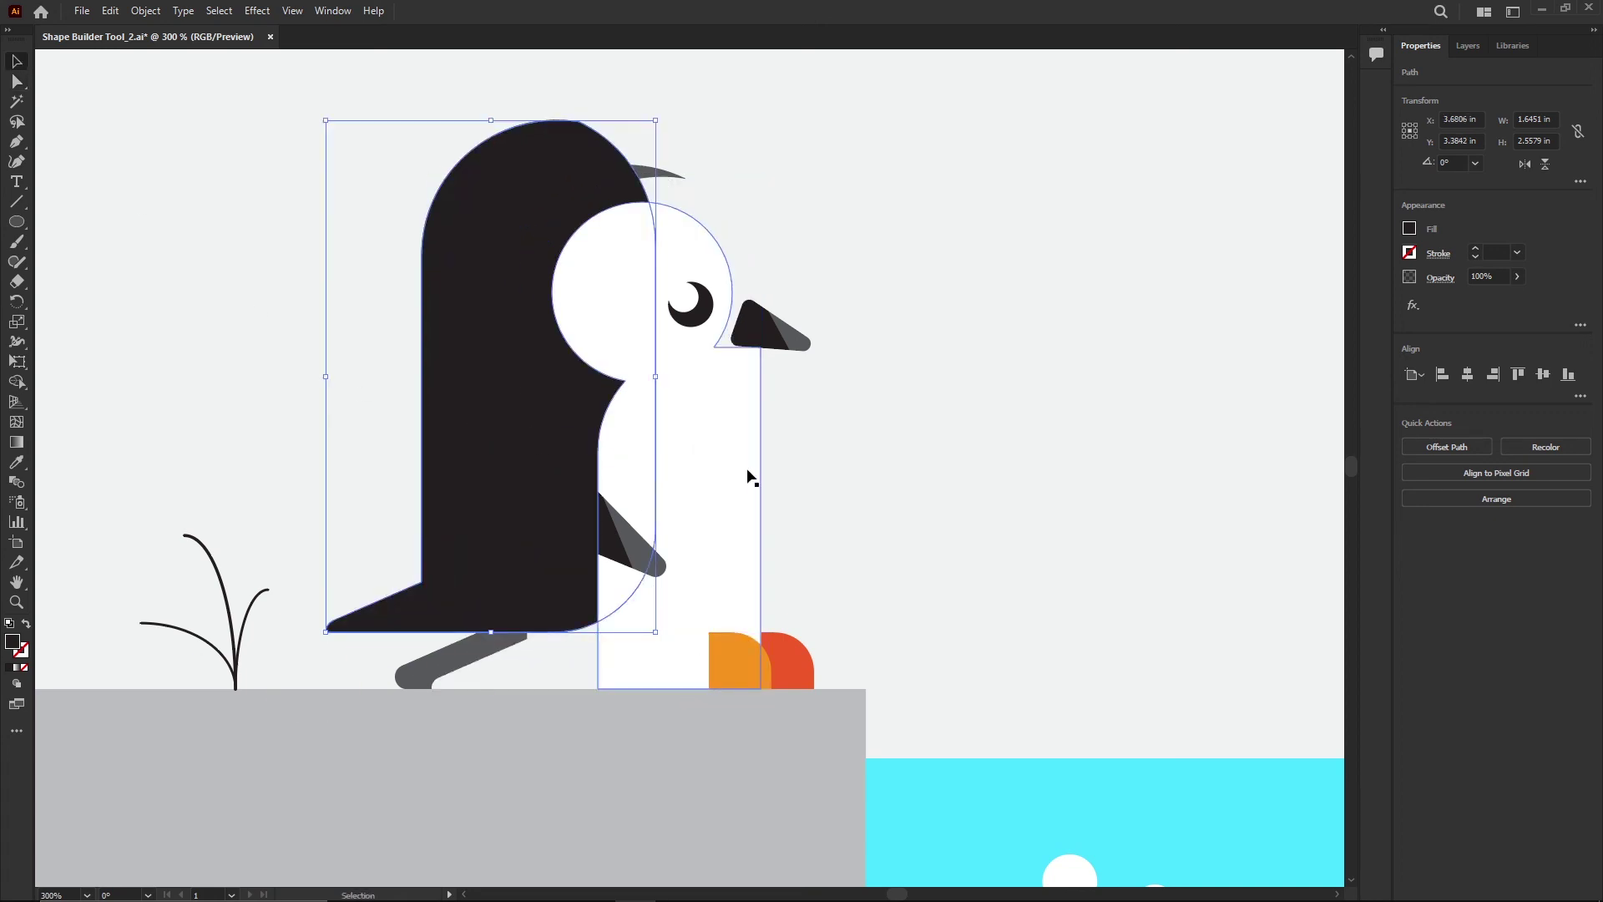
key(ctrl+shift+z)
click(17, 82)
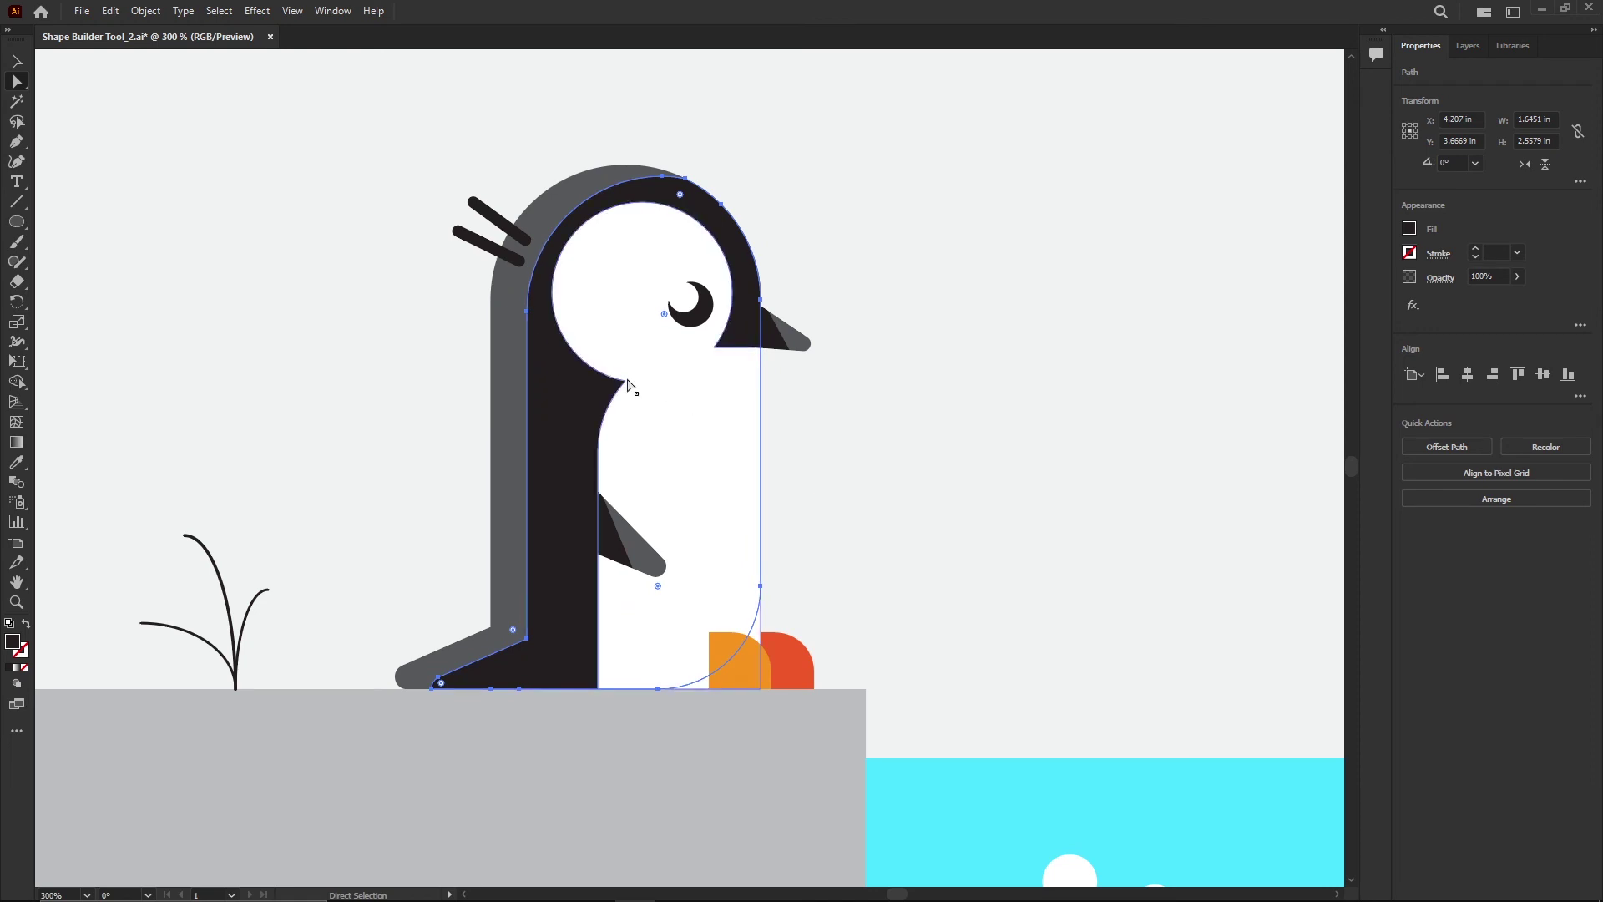
key(v)
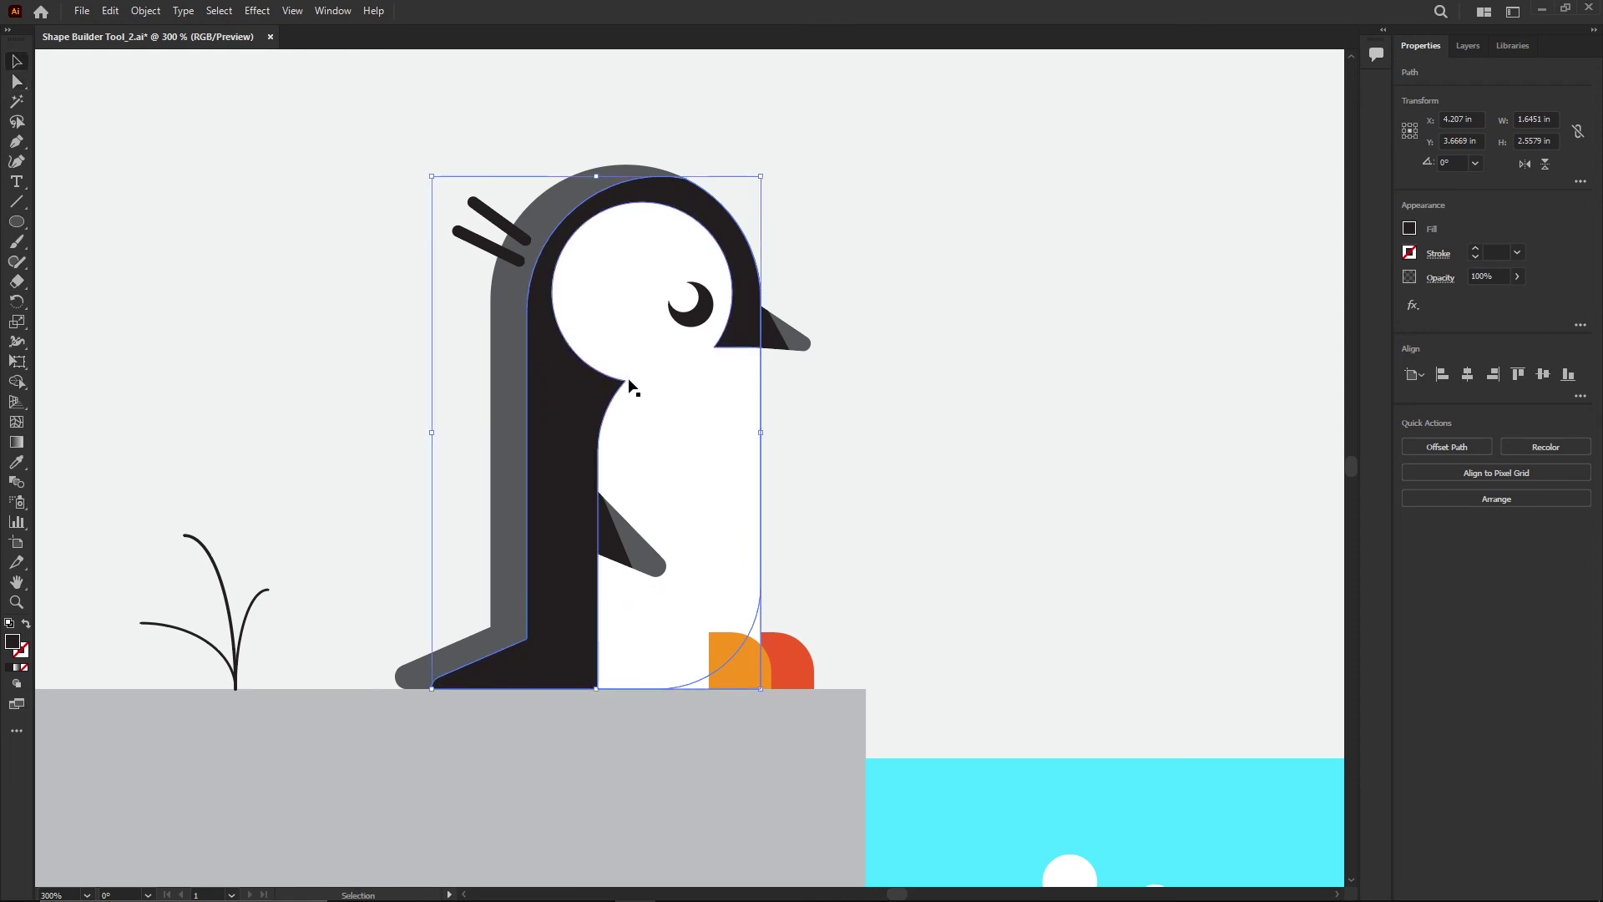
Step: Try moving the white belly and its neck anchor, undoing both changes
scroll(625, 392, up, 1)
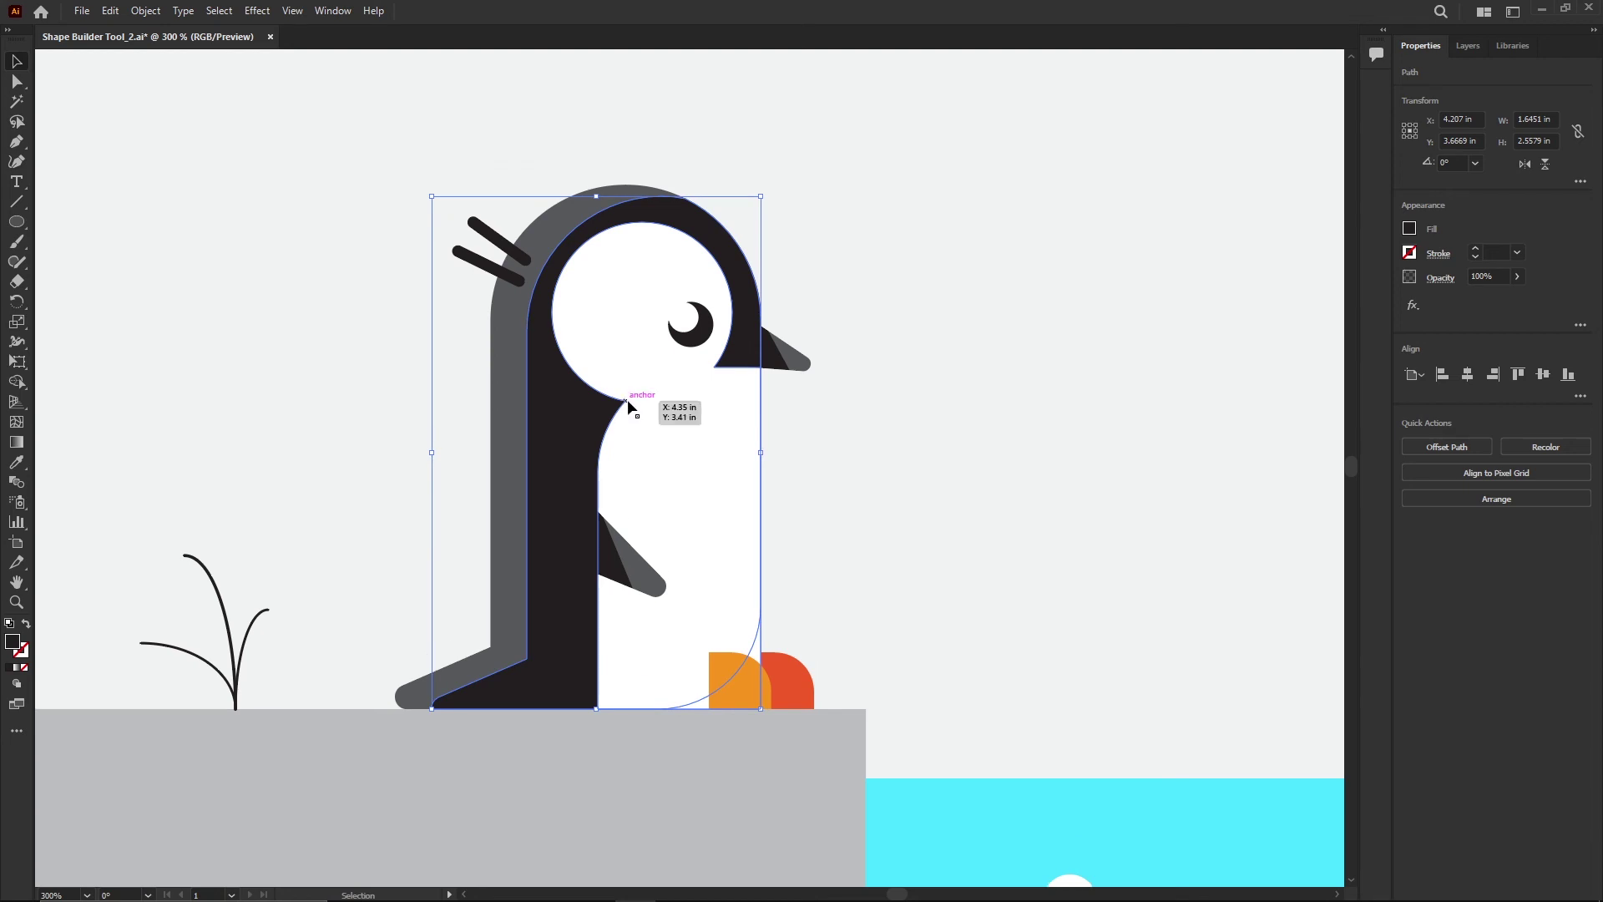
click(628, 403)
drag(630, 404, 651, 404)
key(ctrl+z)
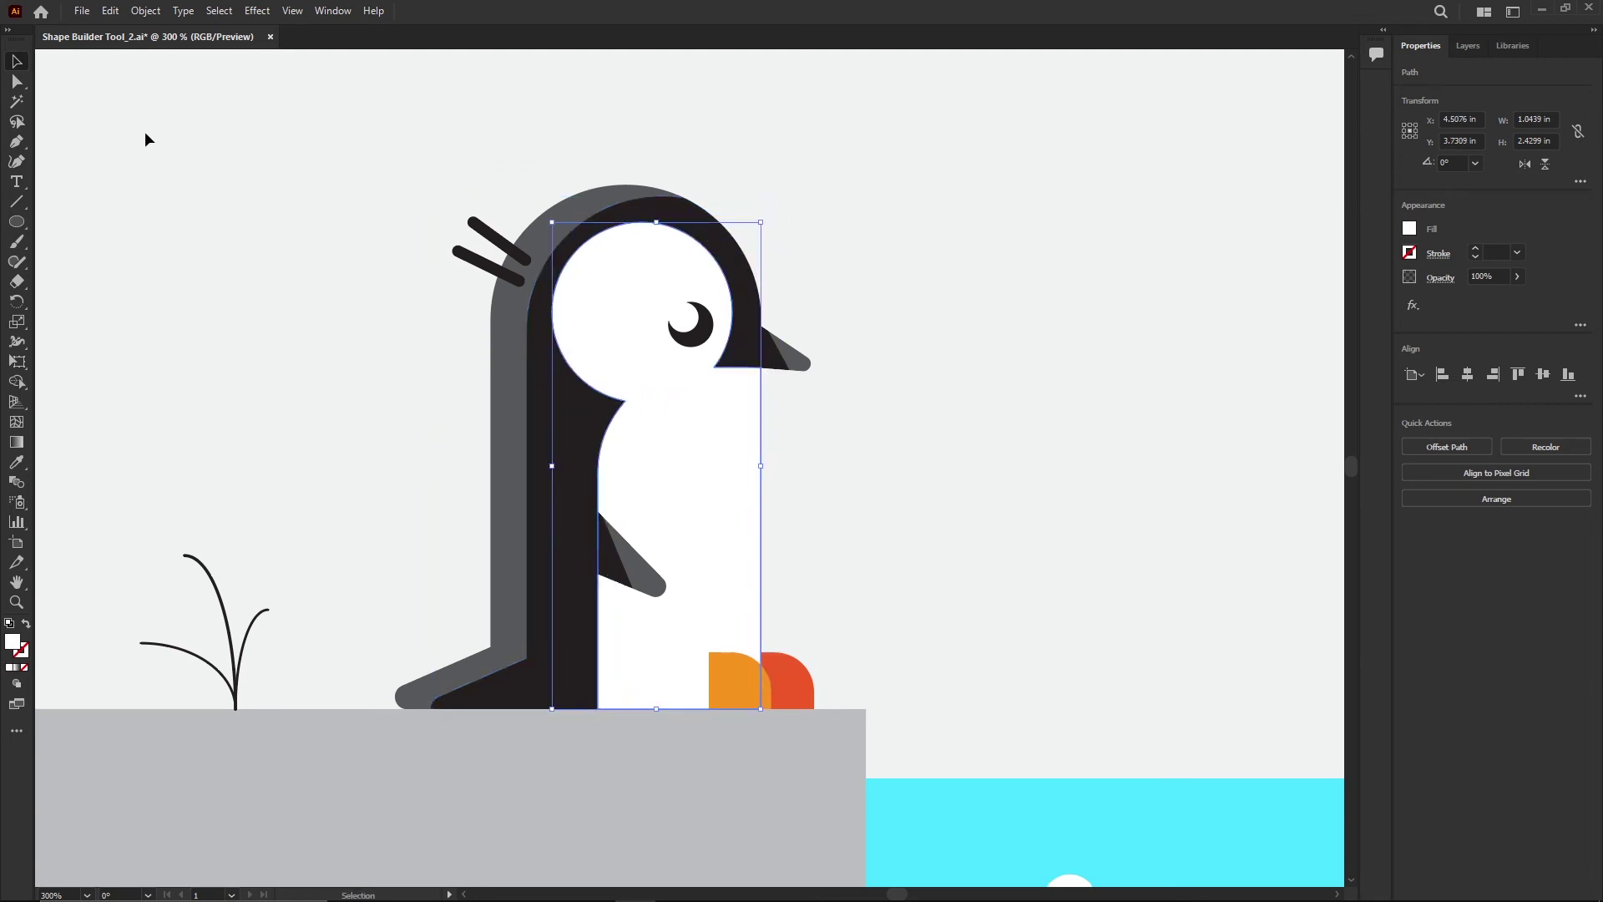
click(17, 83)
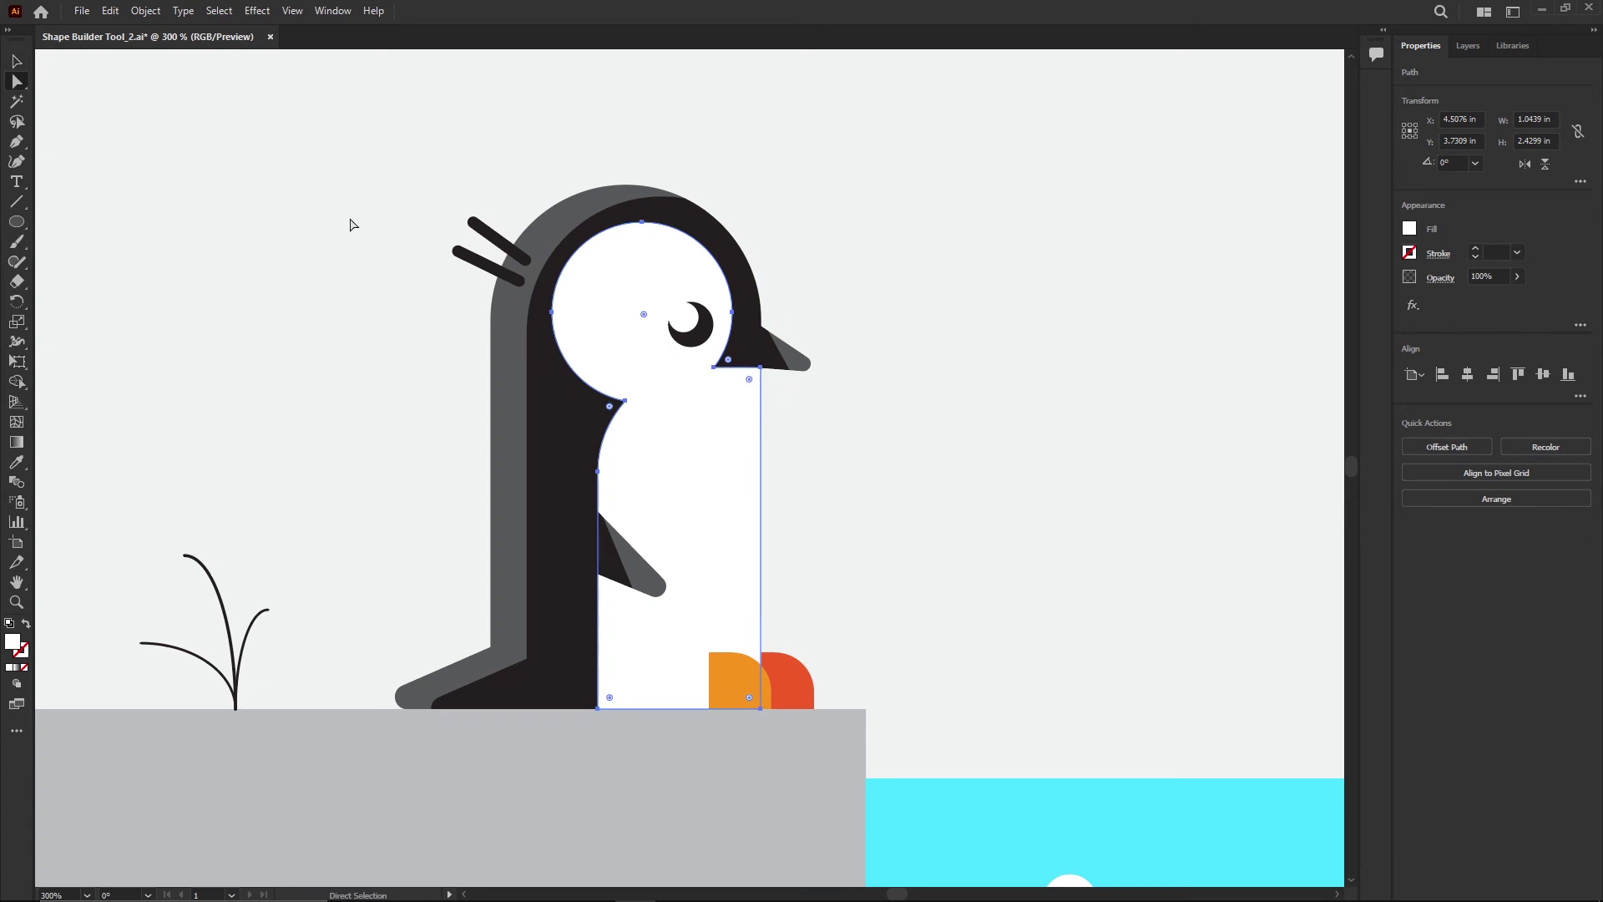
click(626, 400)
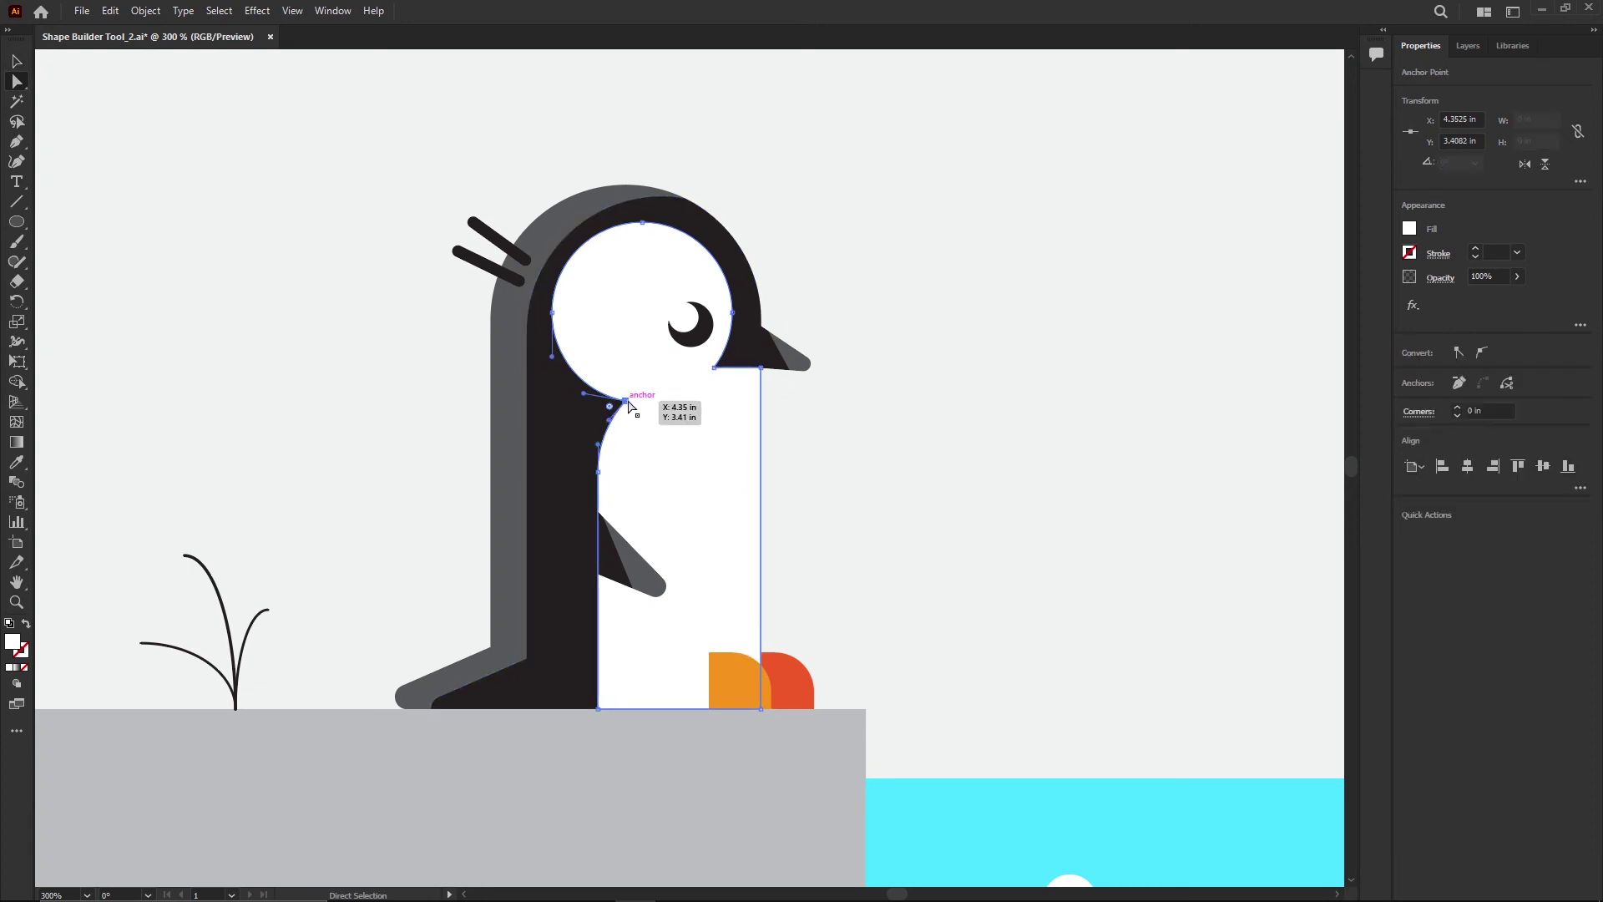
drag(627, 401, 625, 345)
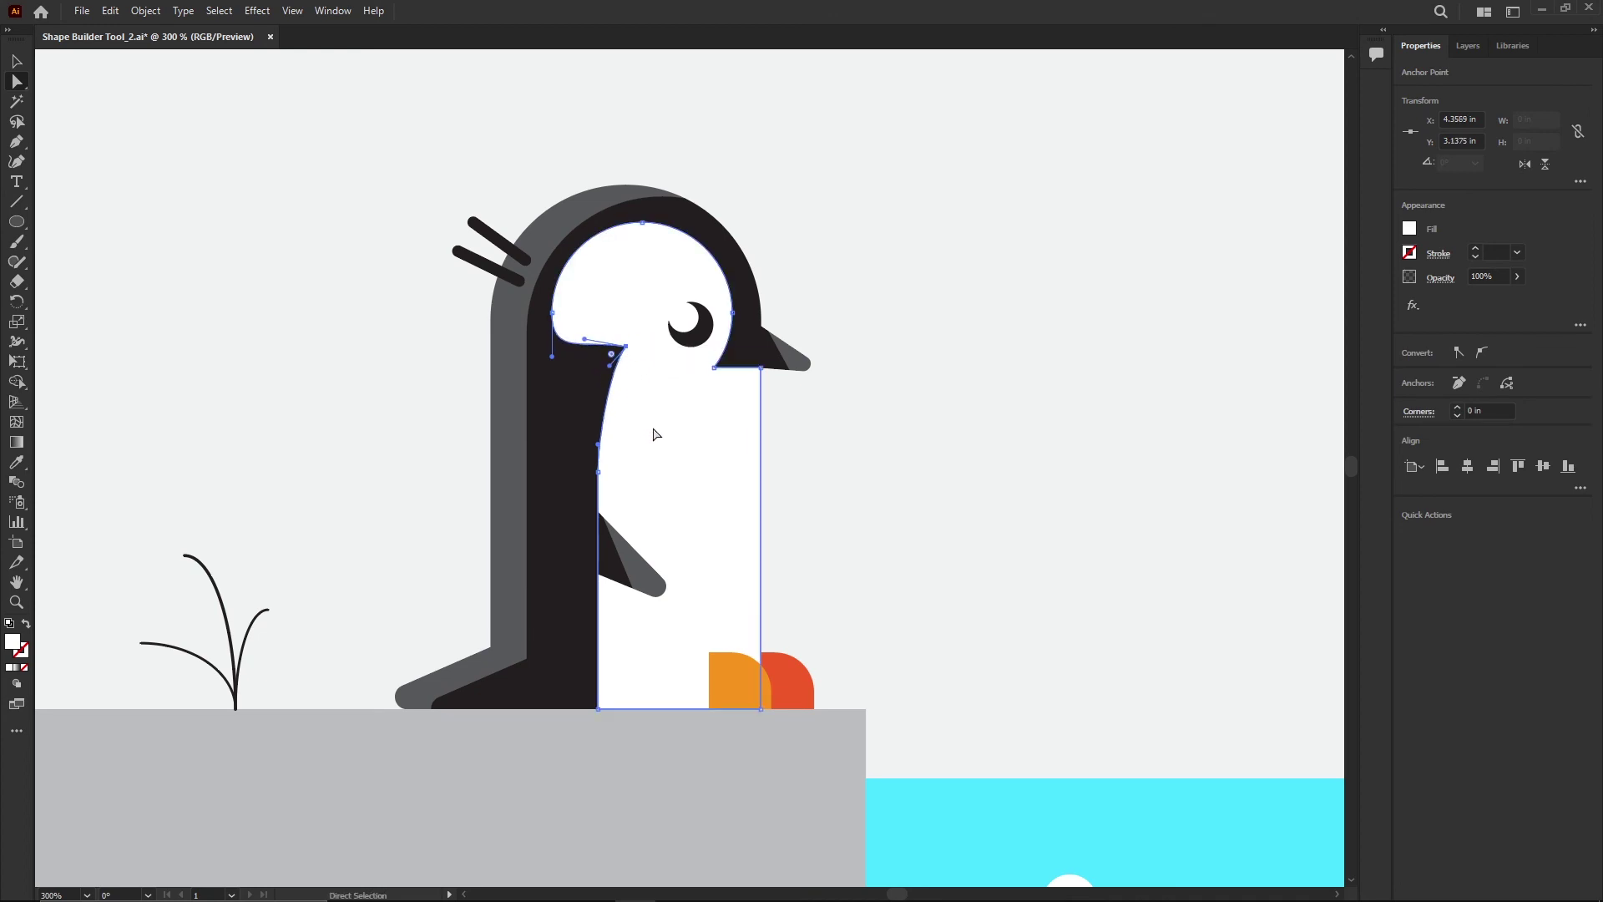
key(ctrl+z)
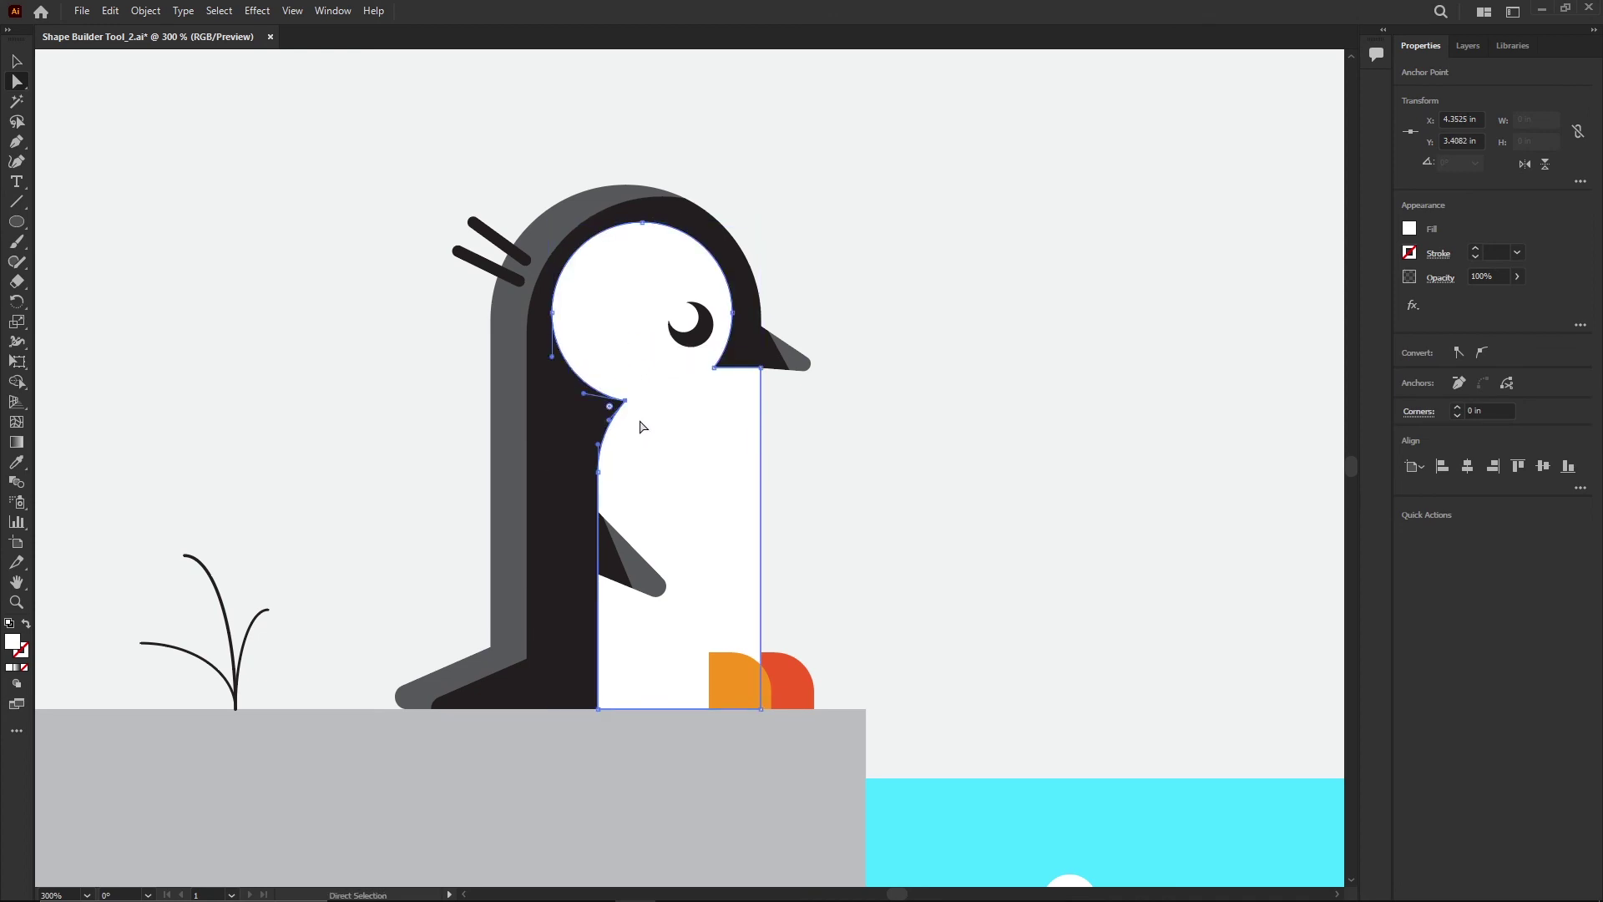
Step: Round the dark body's lower back corner to about 0.18 in
click(527, 661)
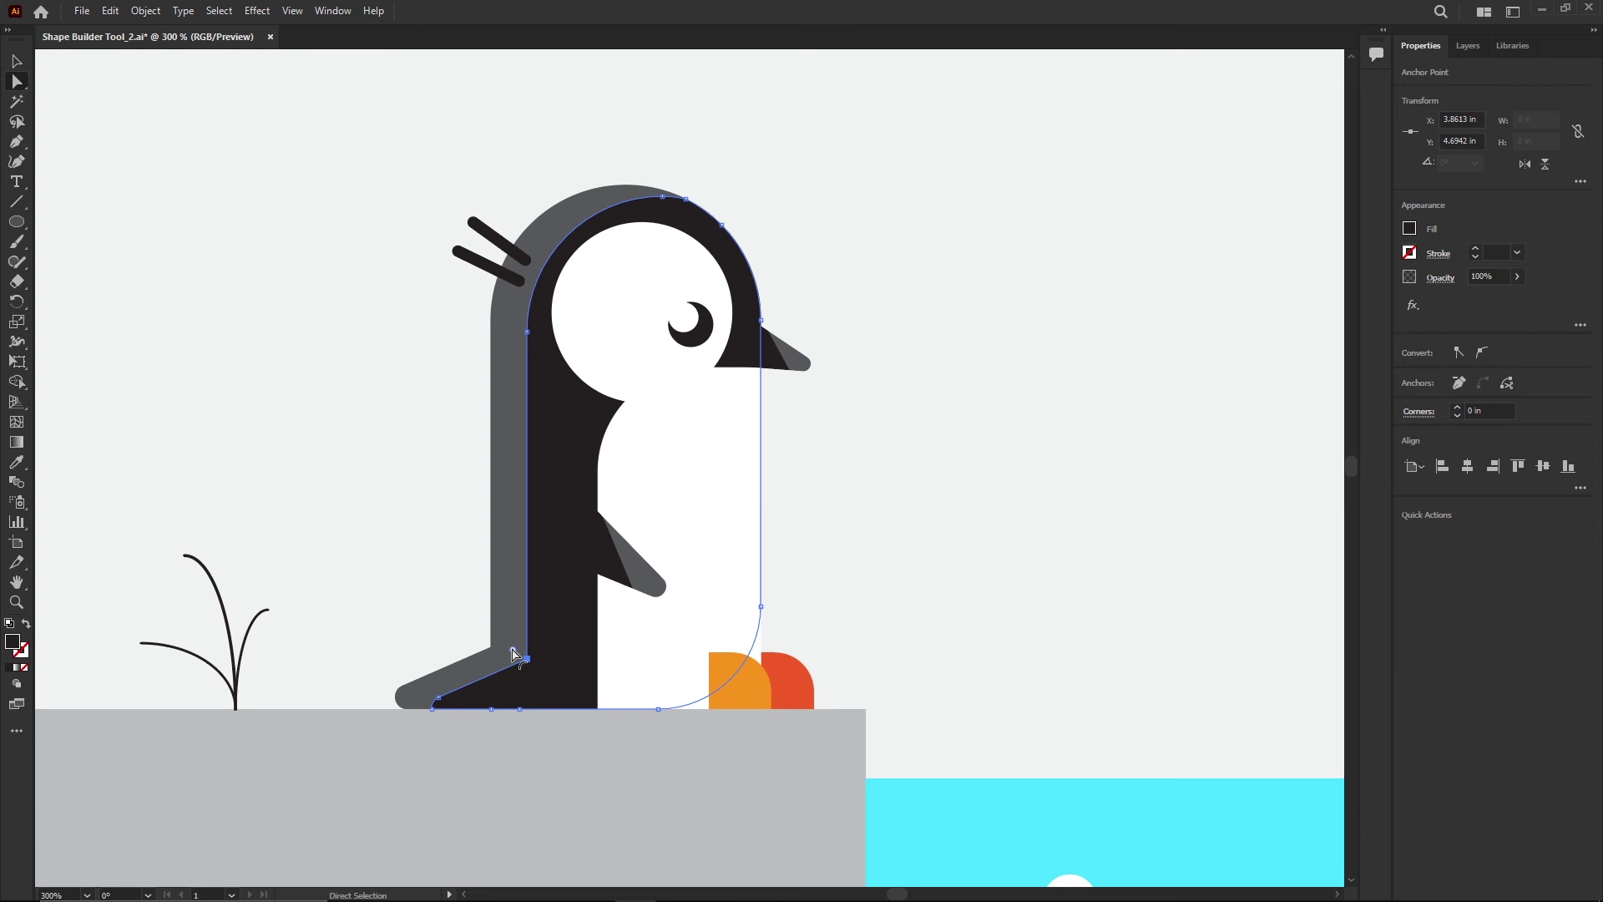
drag(513, 652, 492, 642)
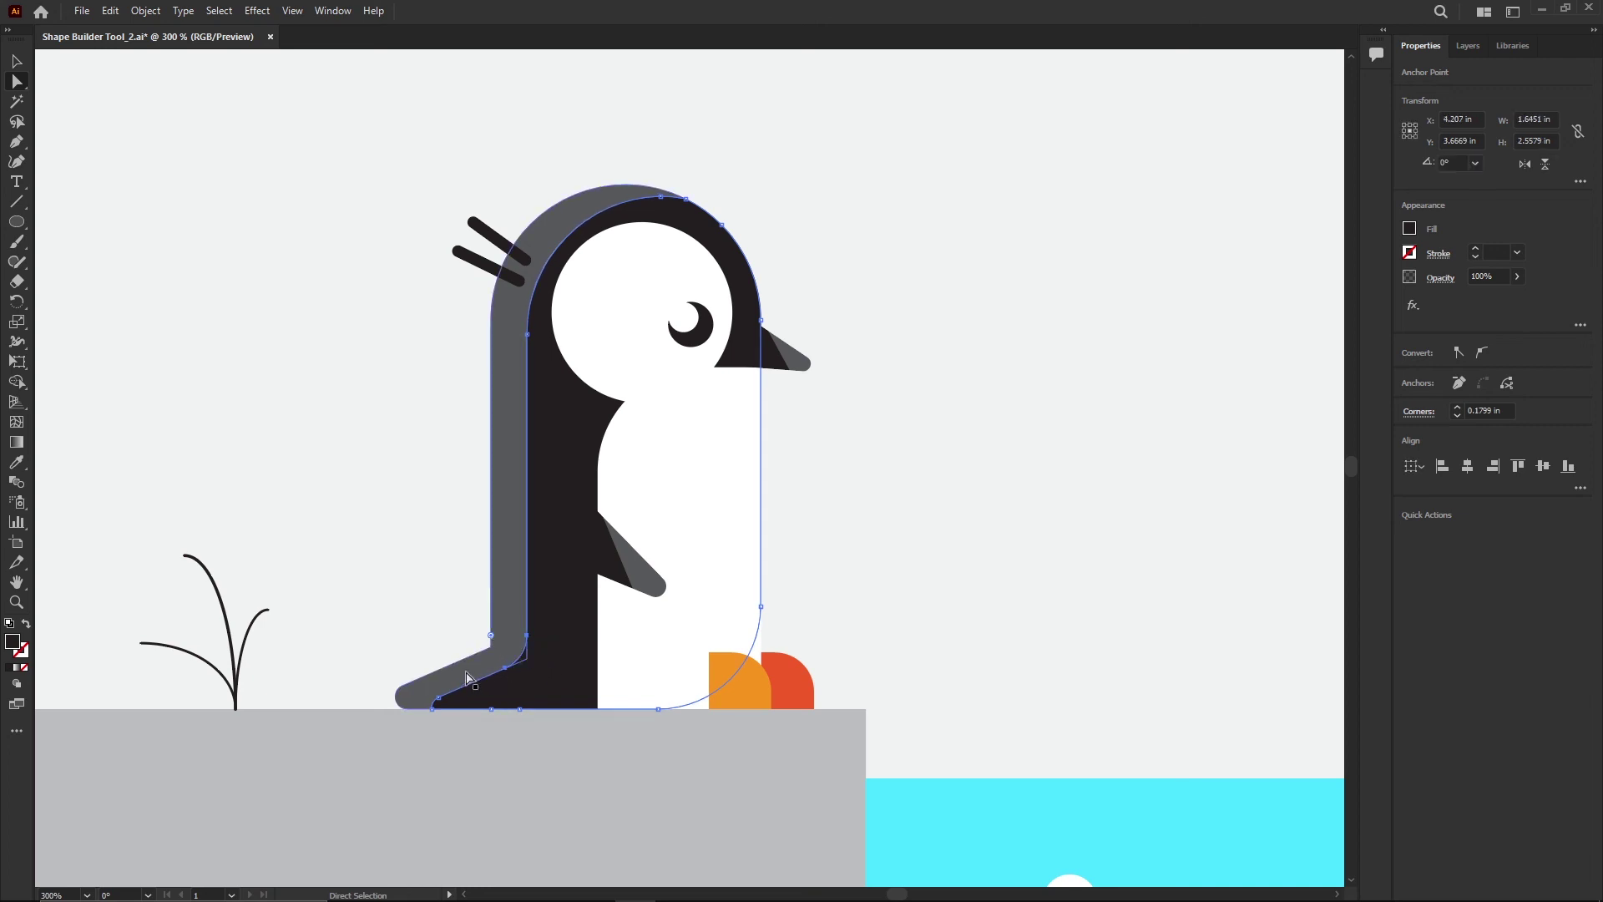
drag(491, 649, 454, 629)
shift+click(618, 639)
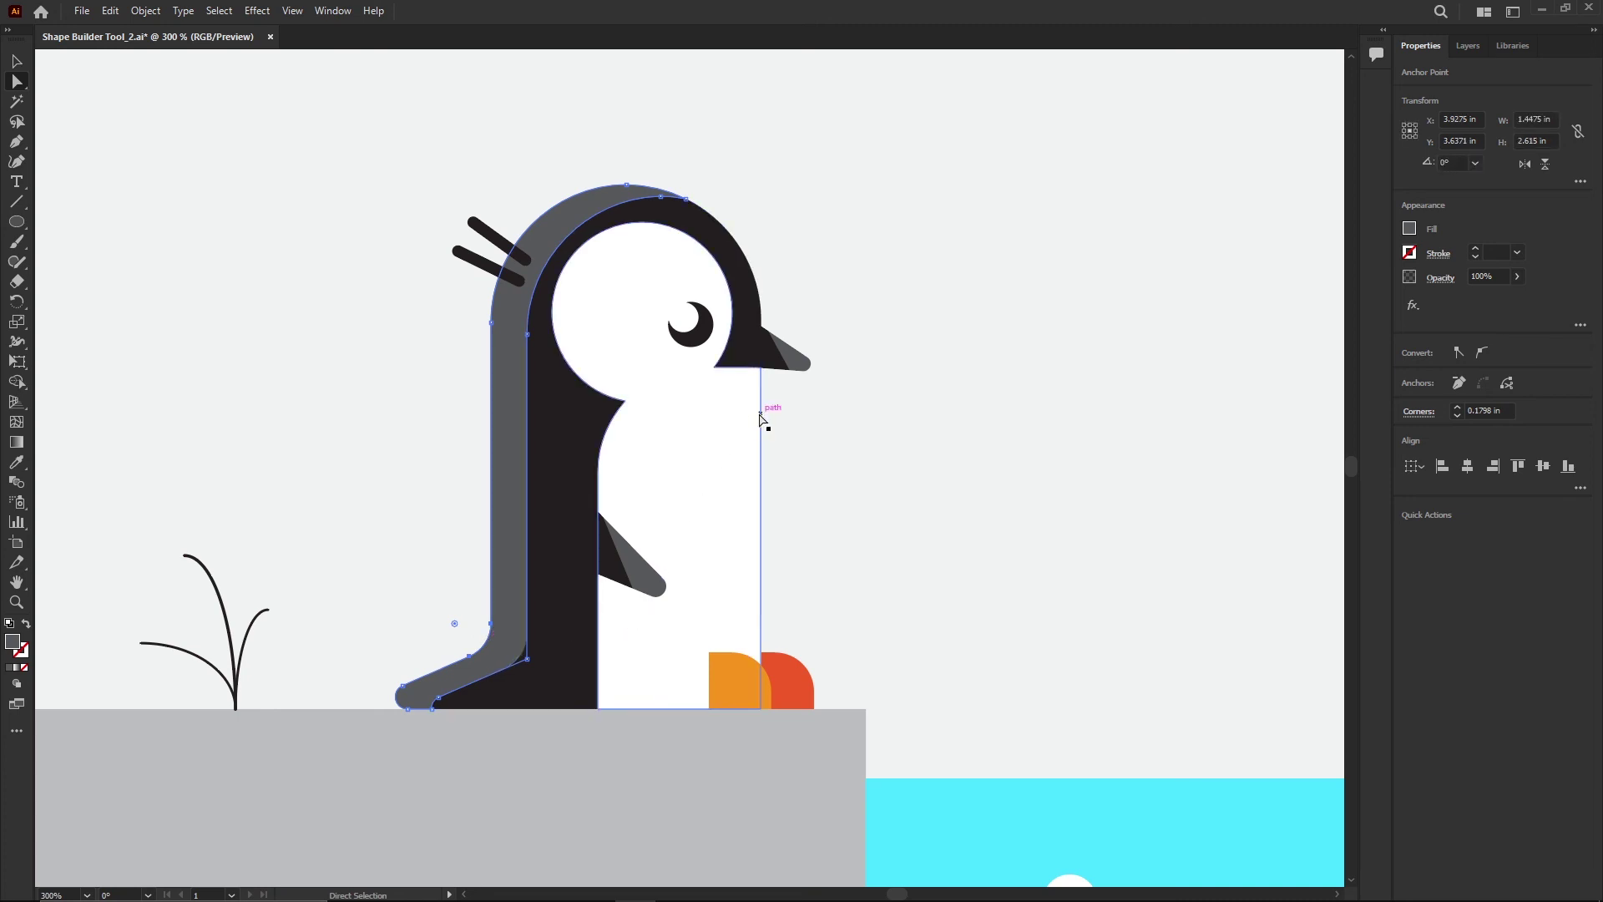
drag(717, 371, 715, 372)
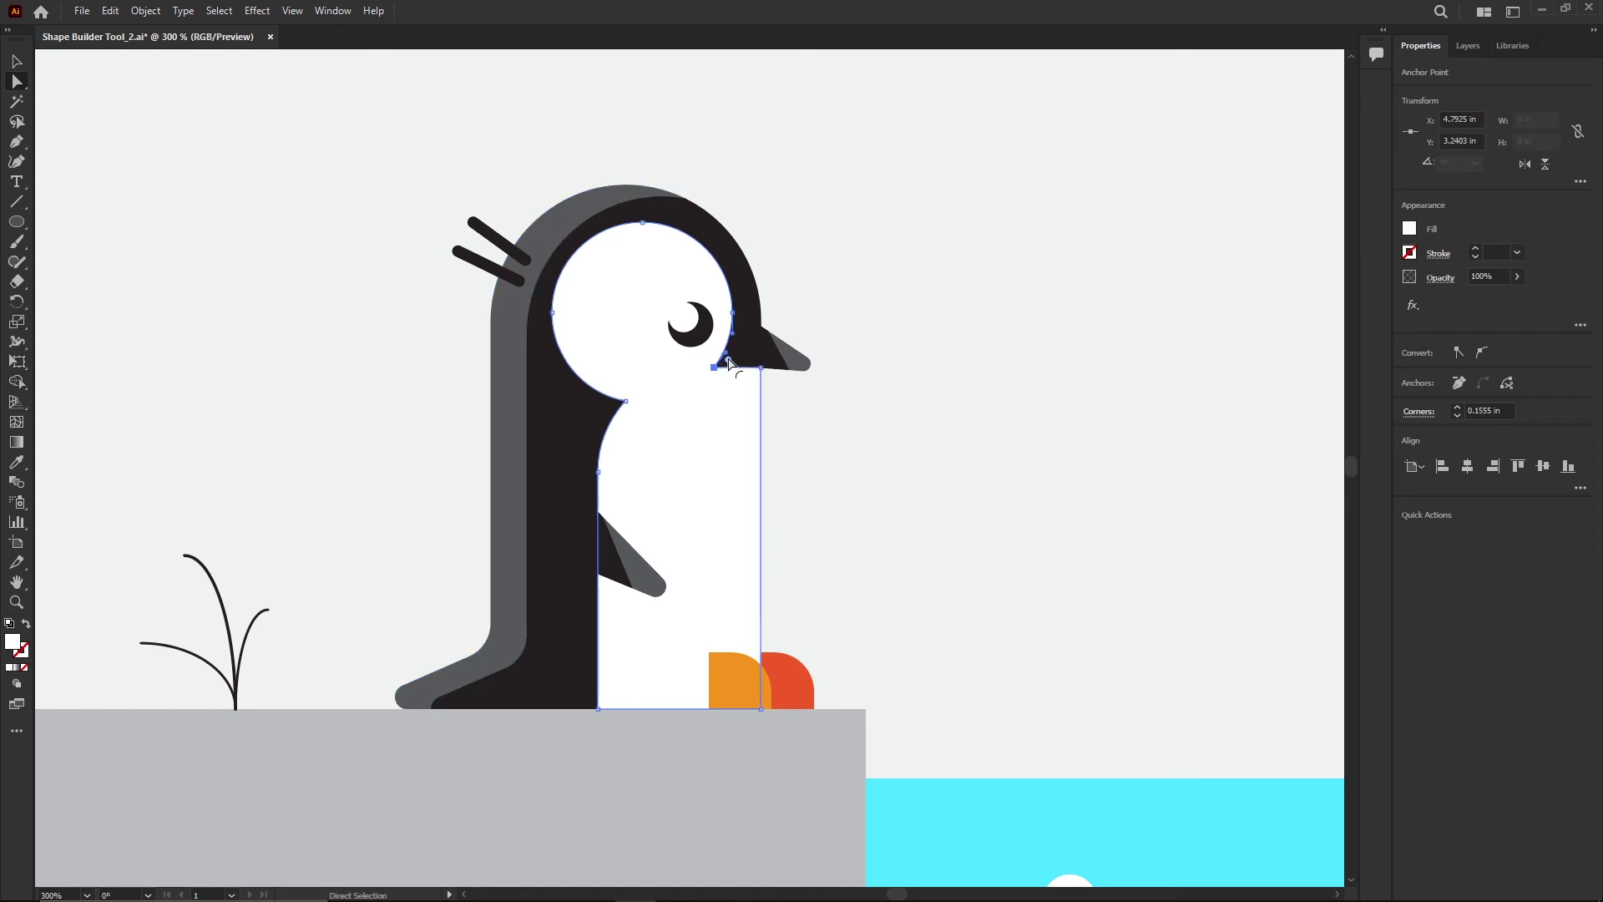
Step: Reduce the beak-corner rounding to about 0.03 in and round the neck corner to 0.04 in
alt+scroll(728, 363, up, 4)
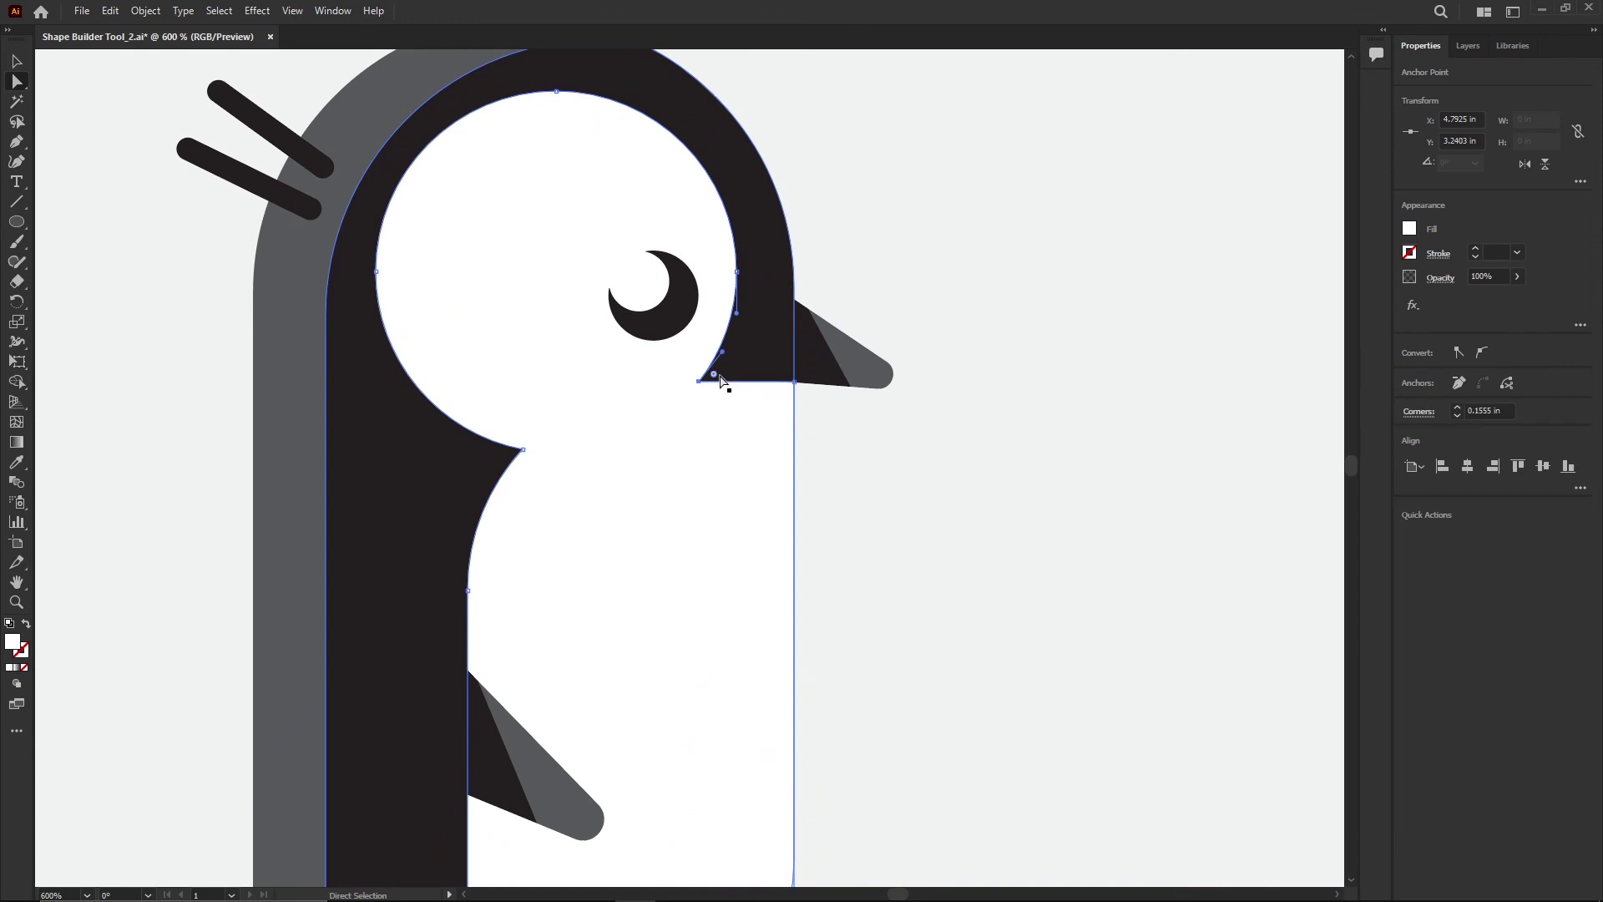
drag(720, 376, 700, 404)
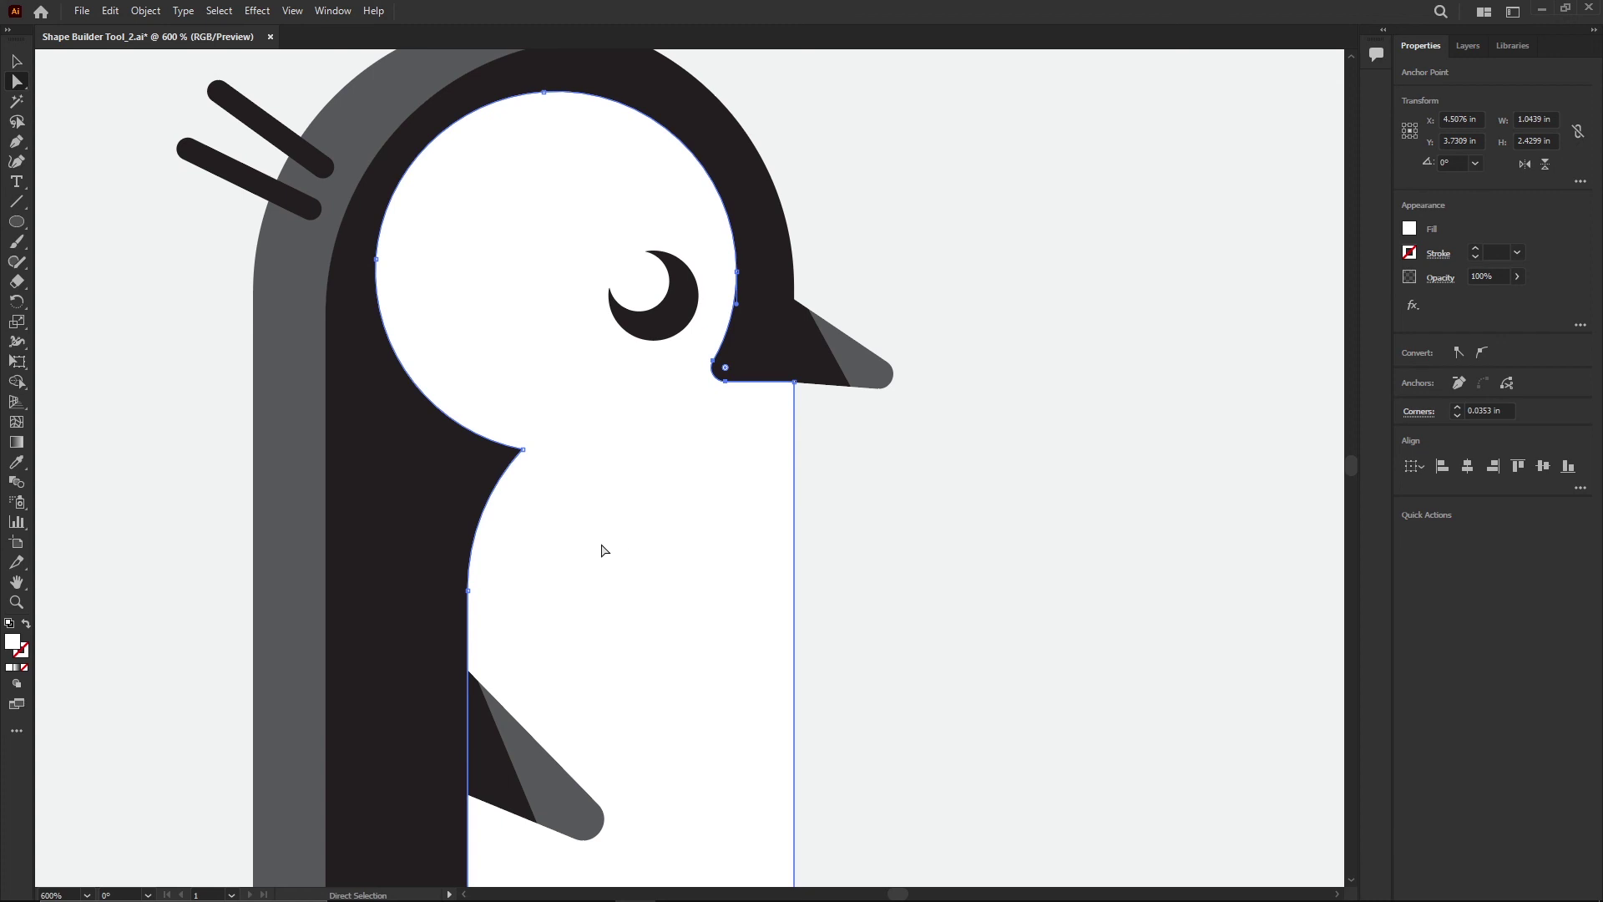
click(522, 449)
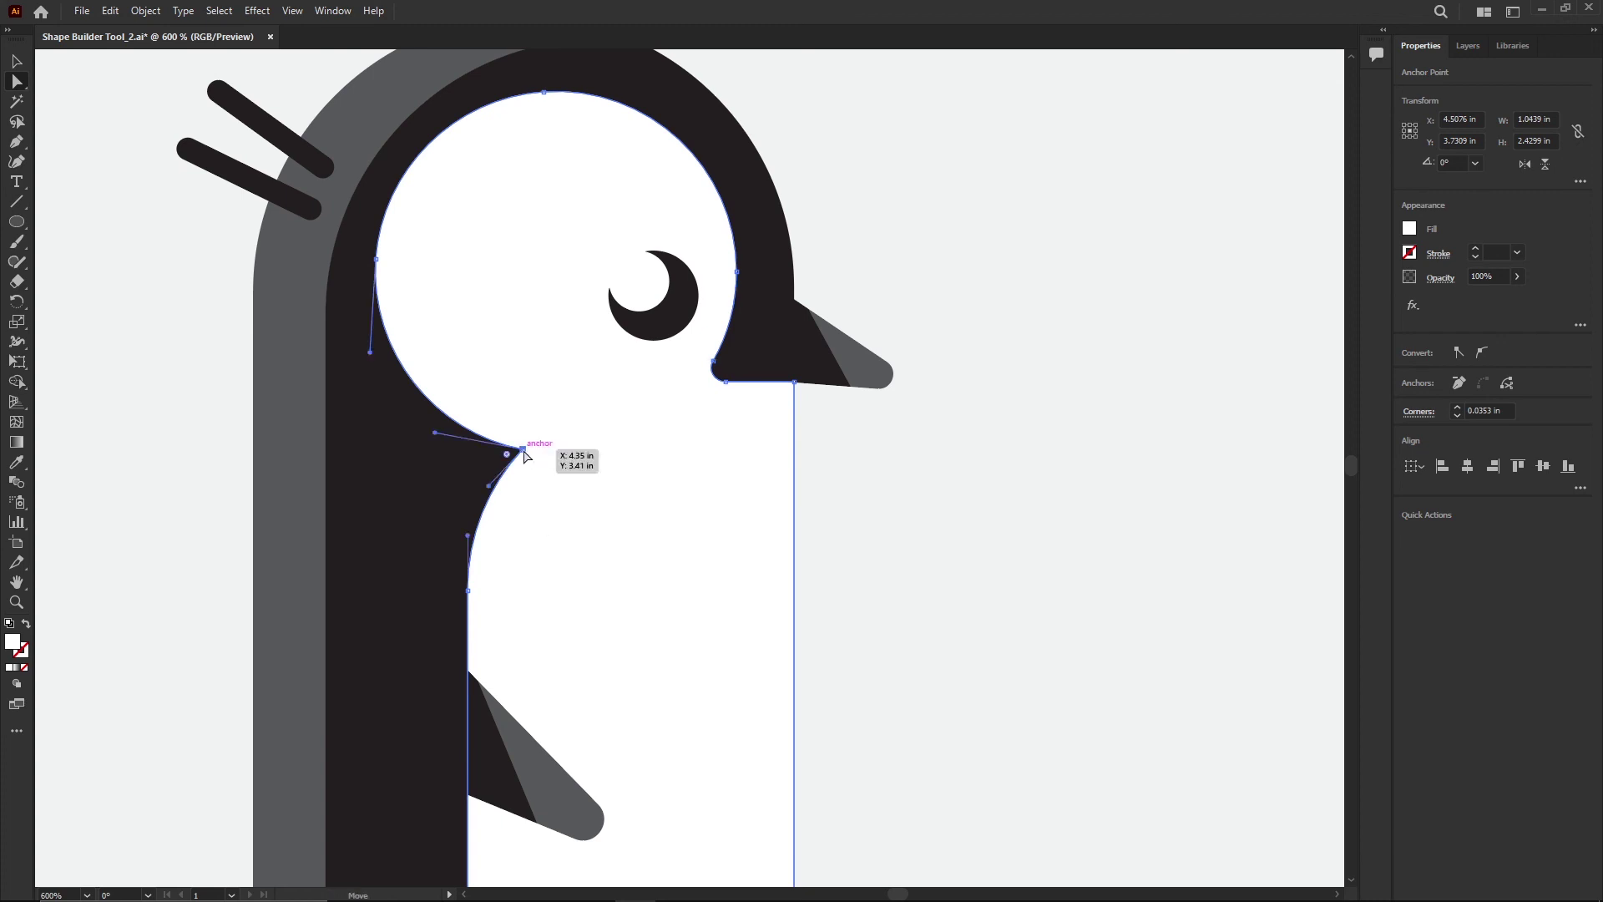
drag(508, 457, 496, 463)
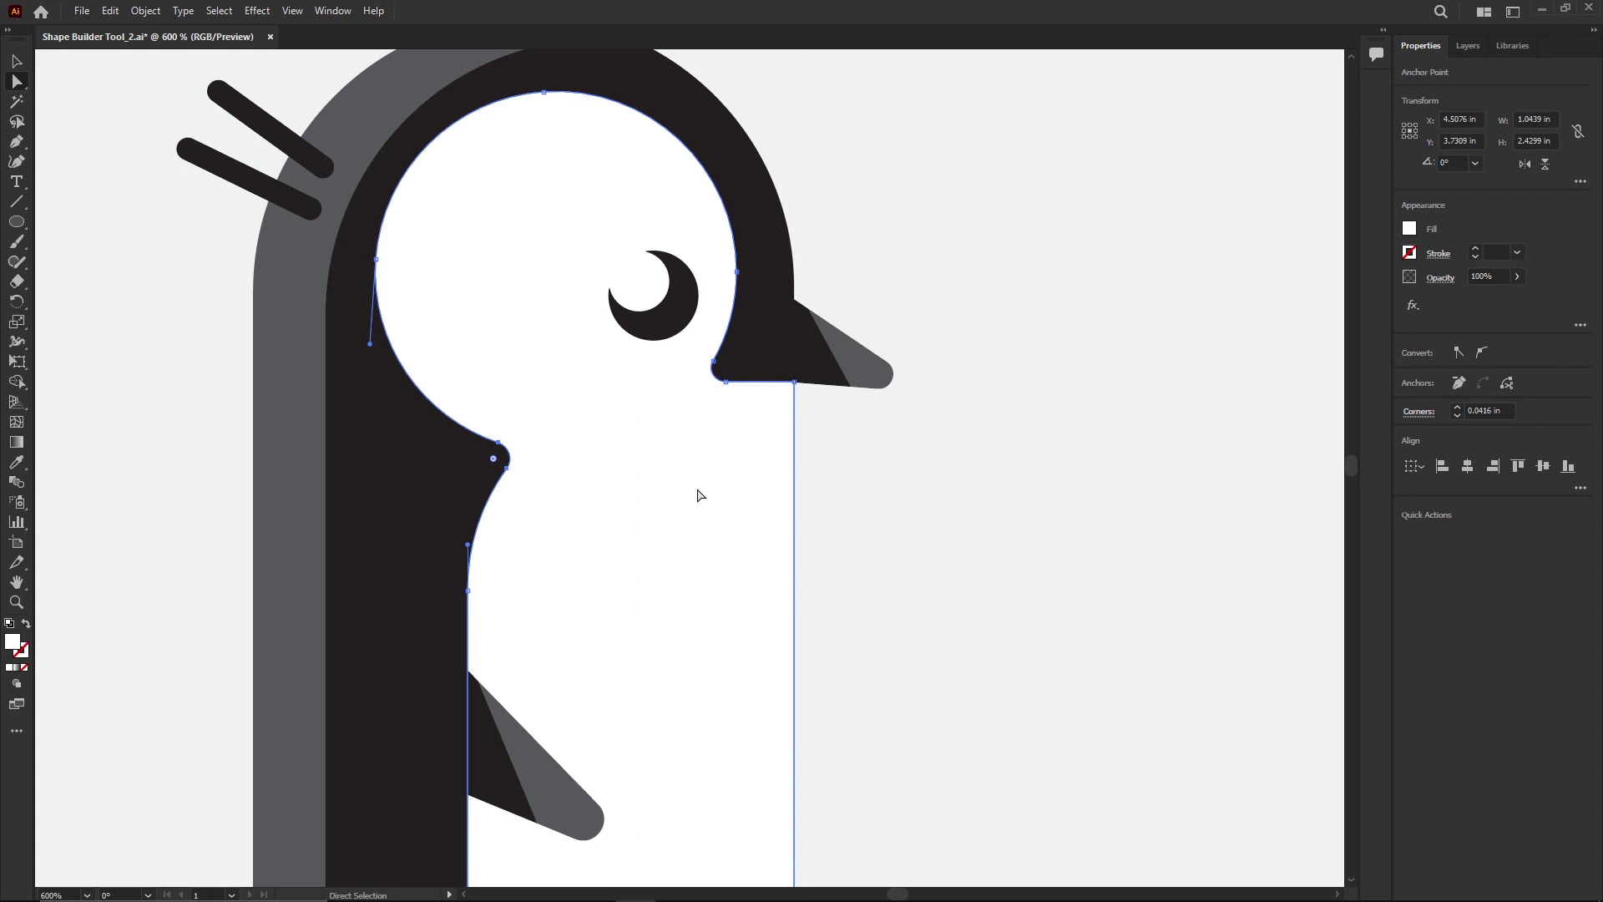
key(ctrl+0)
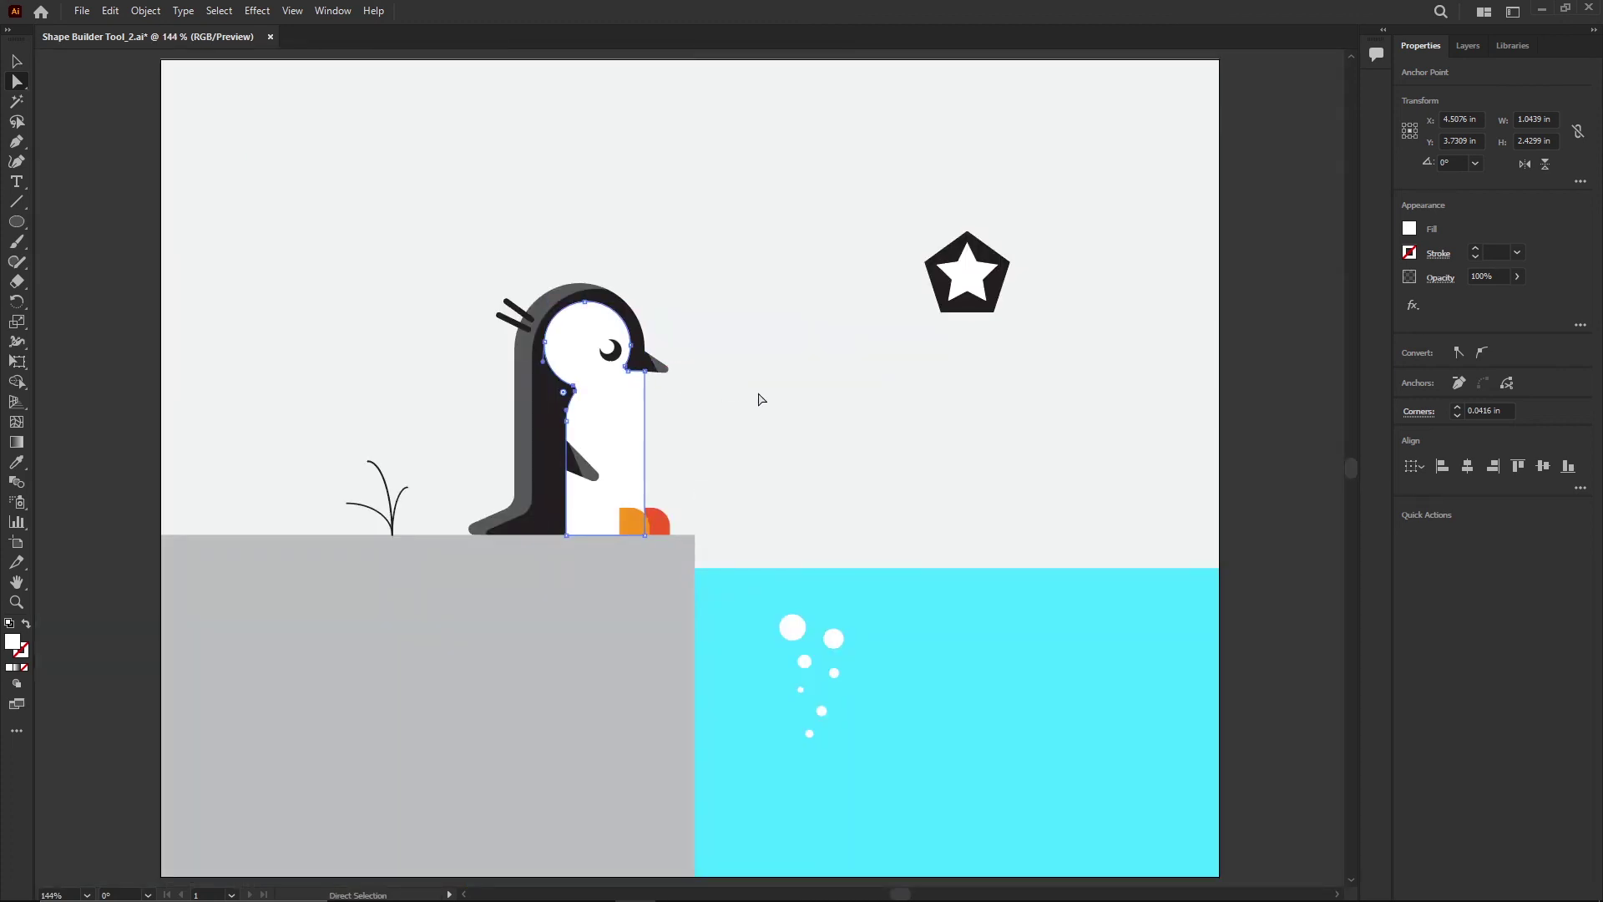
Step: Draw a slanted line across the water's left side from top edge to bottom
click(1095, 423)
key(v)
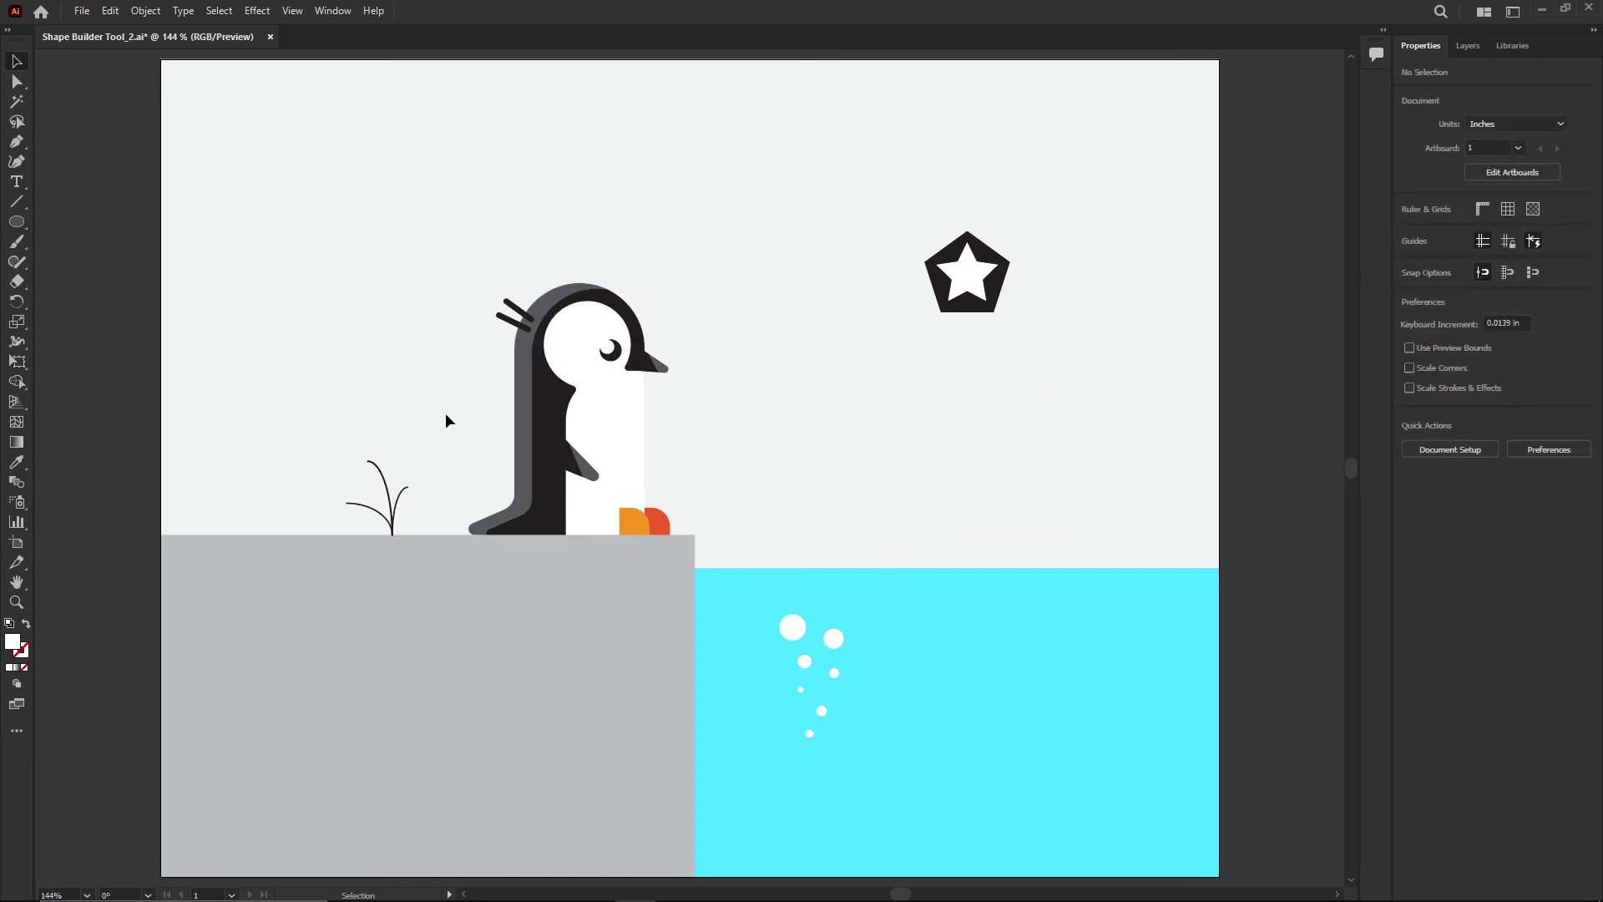
click(17, 201)
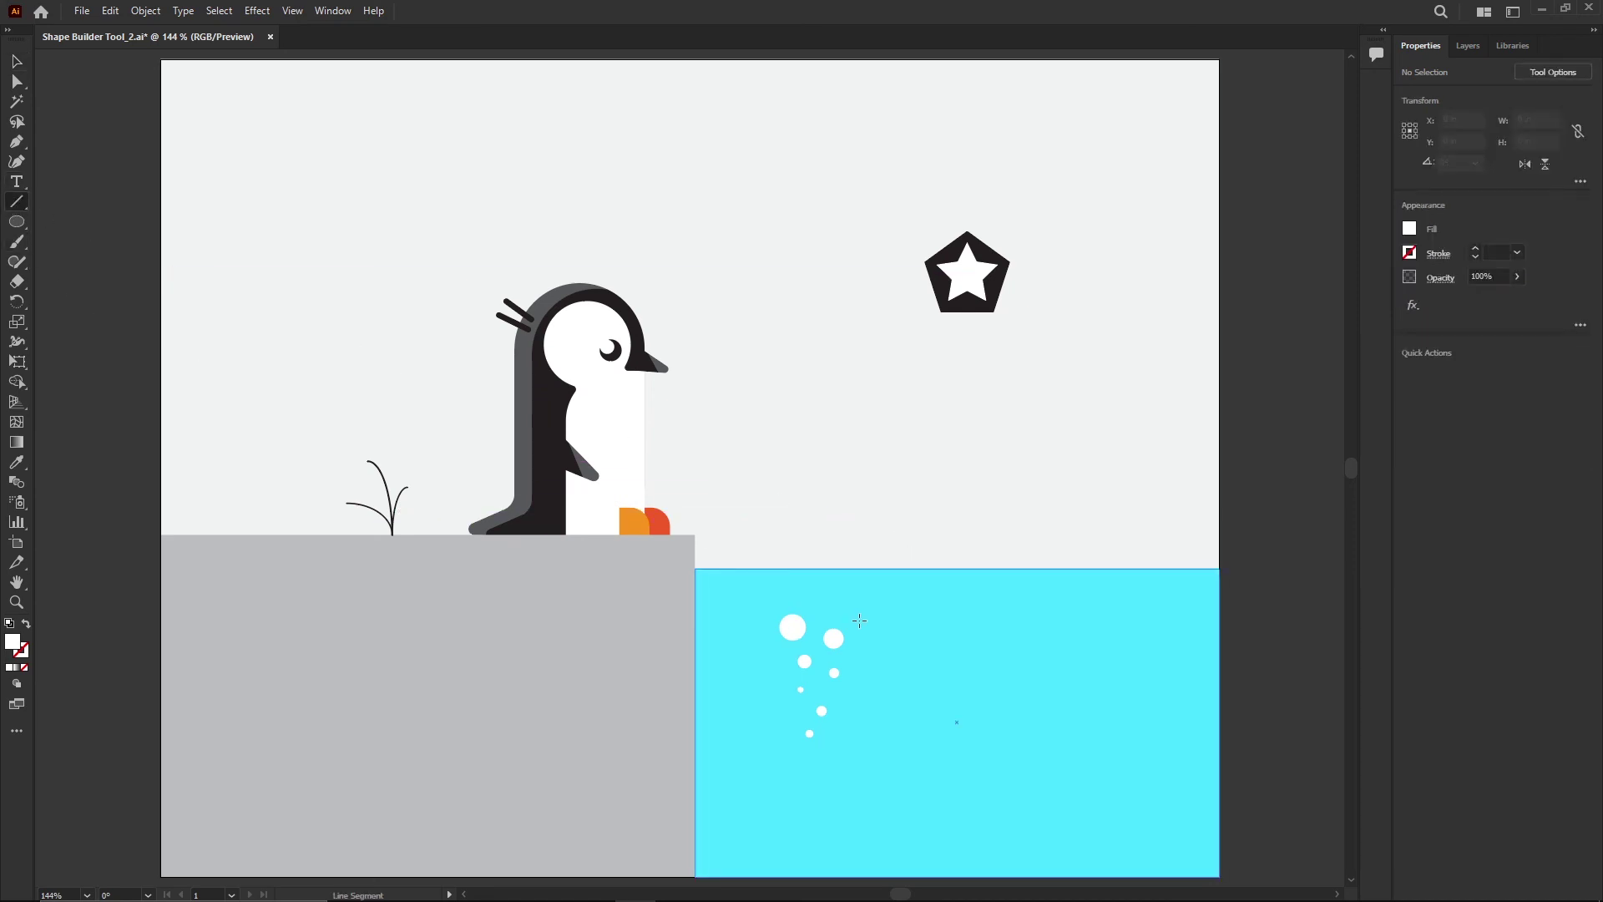
drag(718, 569, 786, 876)
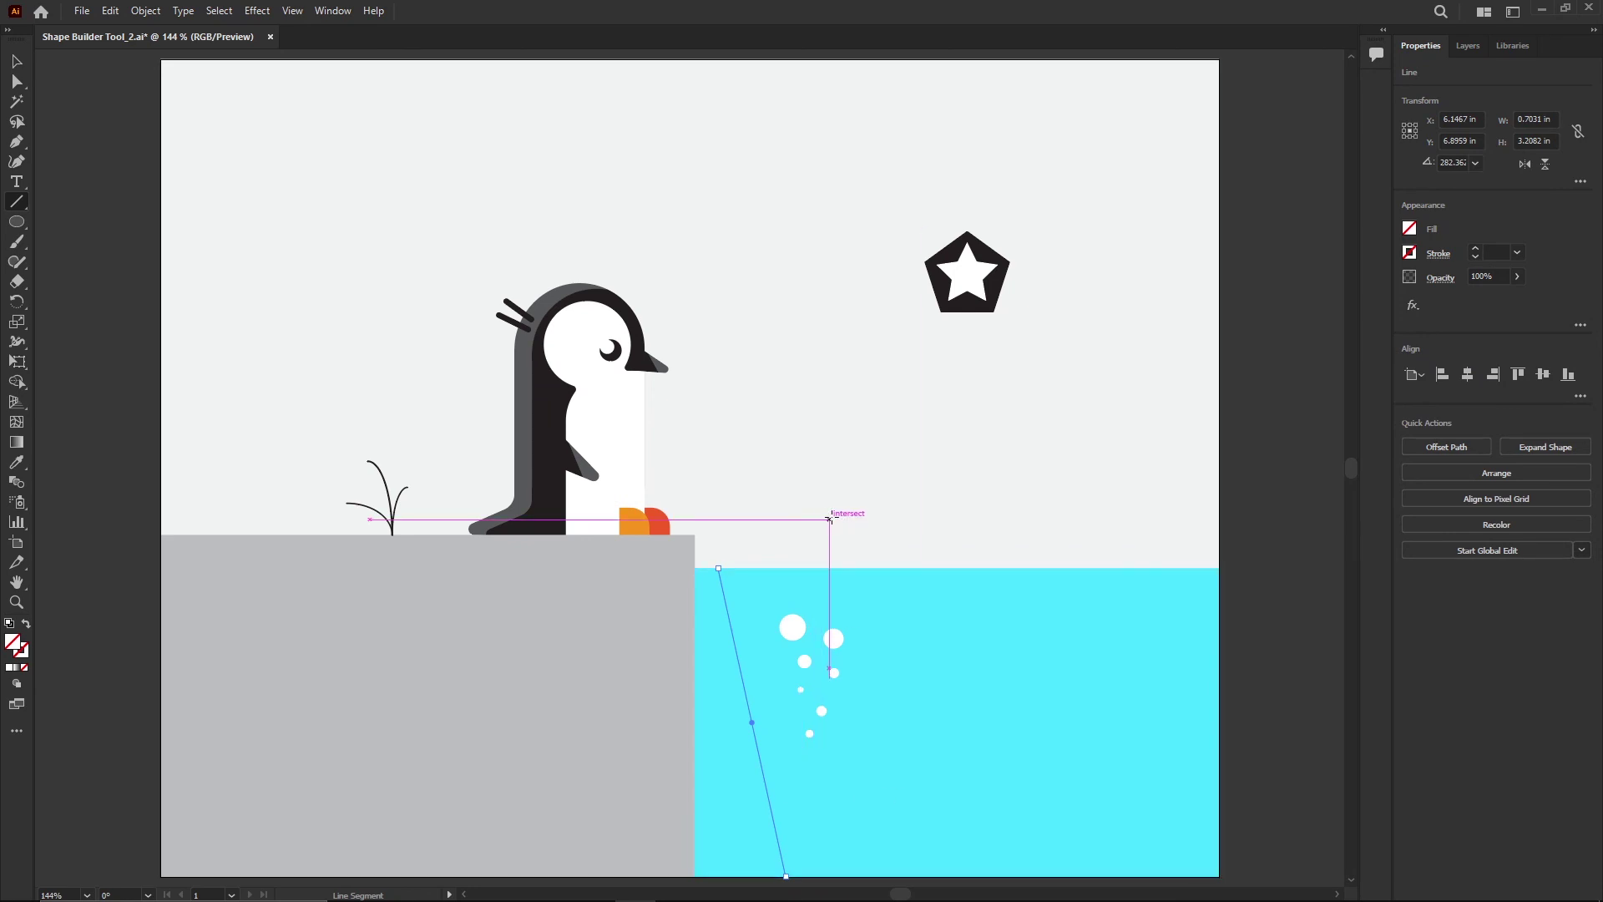
Step: Fill the water's left wedge with C=85 M=50 Y=0 K=0 blue via Shape Builder
key(v)
shift+click(903, 793)
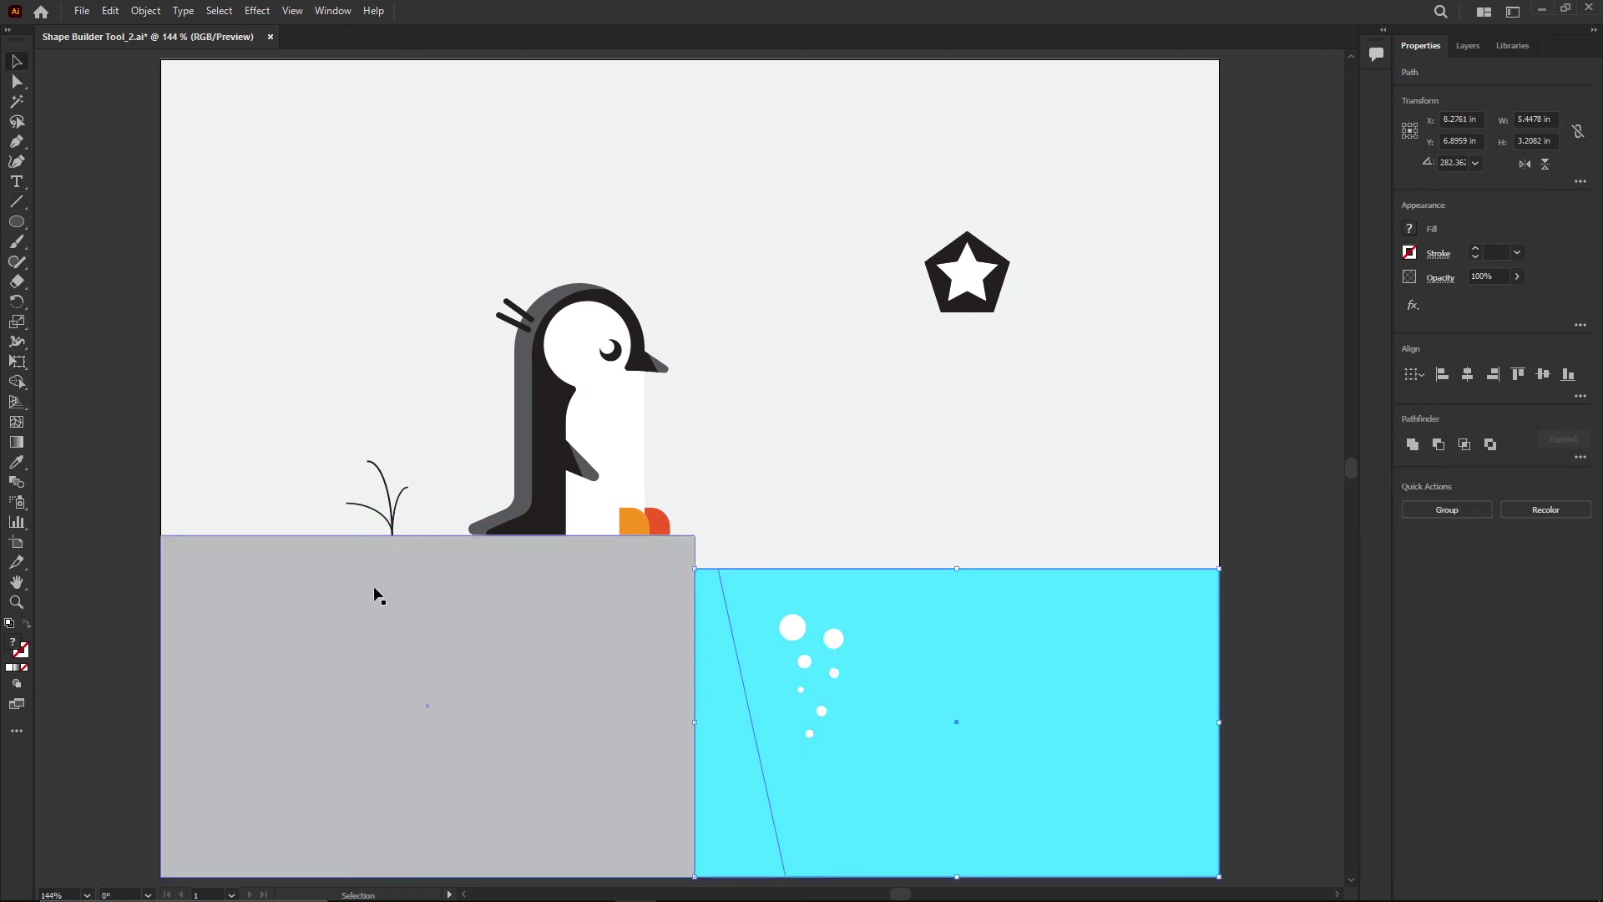
click(16, 382)
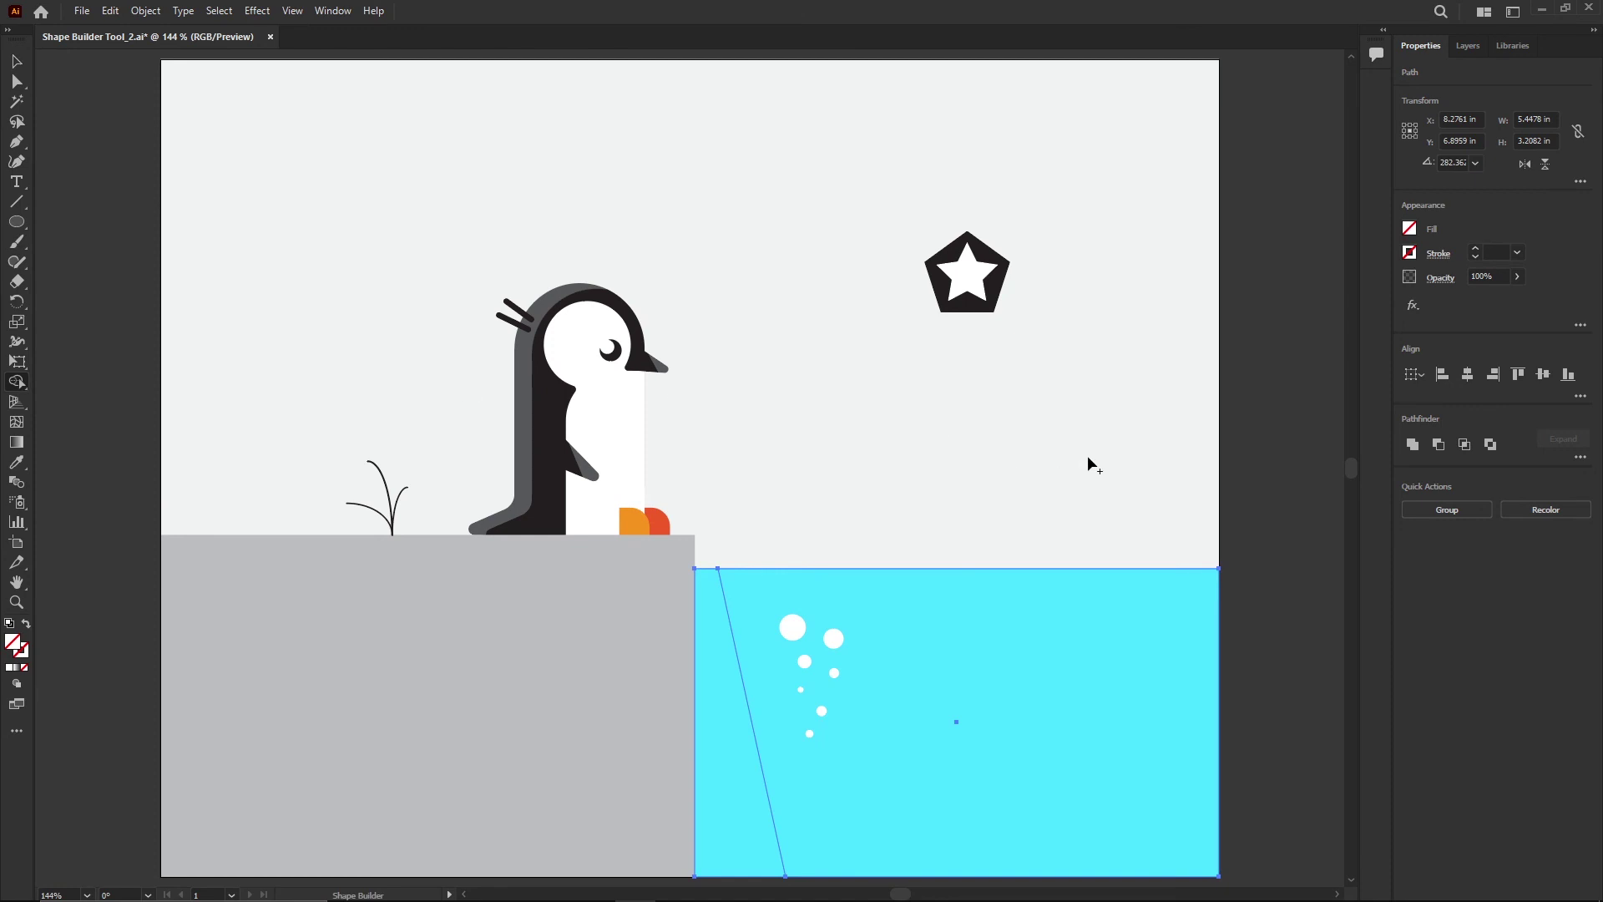
click(1409, 232)
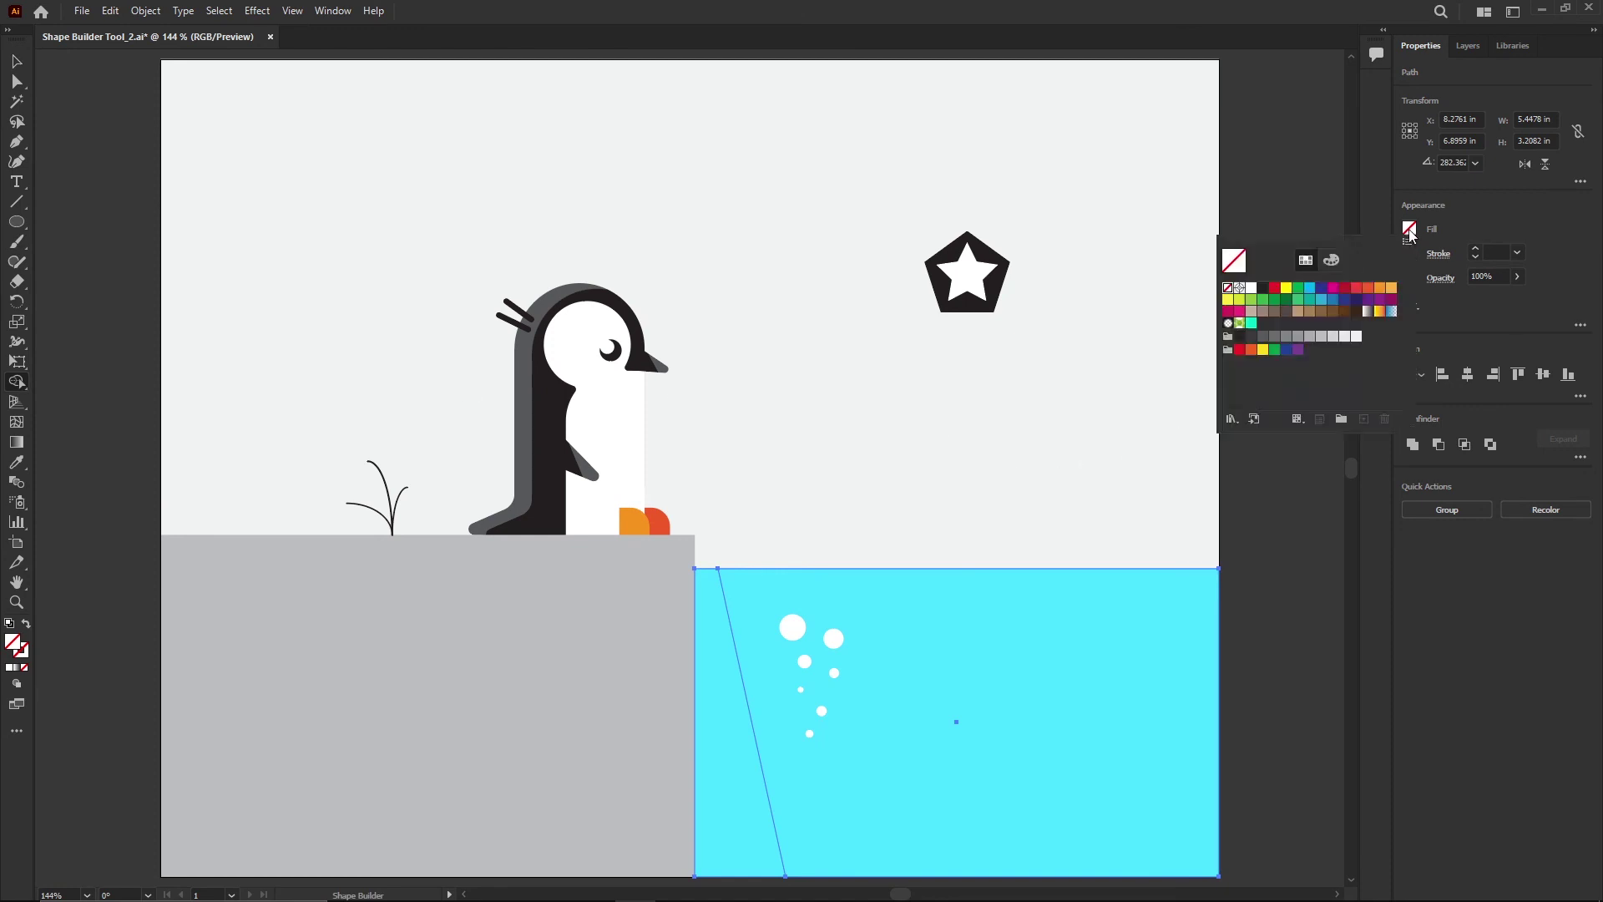
click(1334, 301)
click(728, 780)
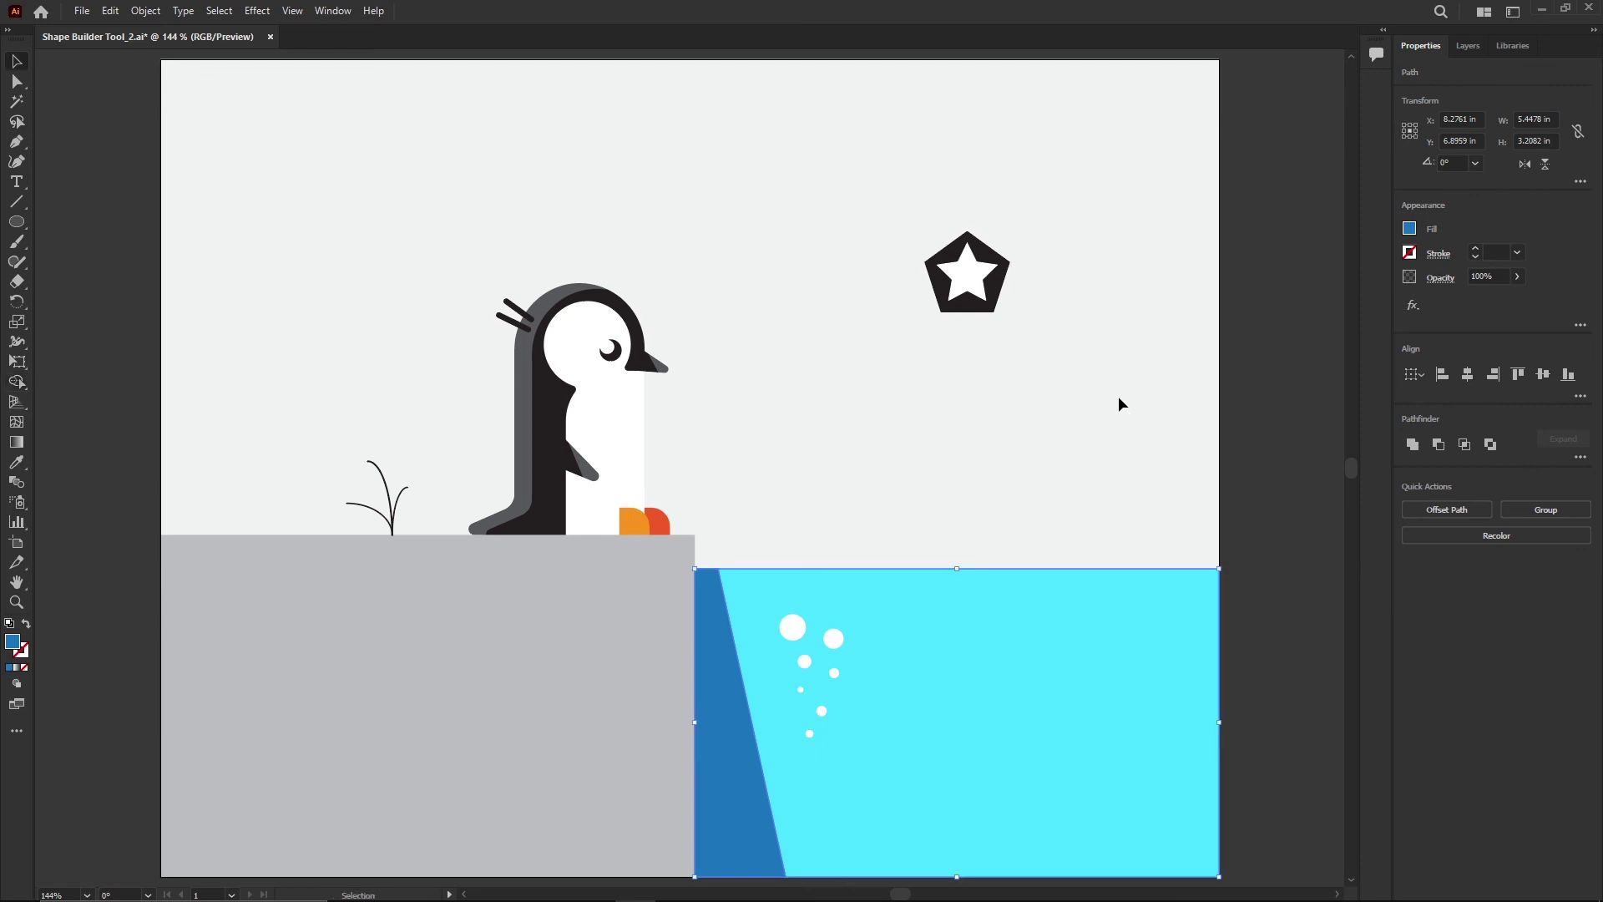
Step: Deselect and check the remaining cyan water area
key(v)
click(1169, 398)
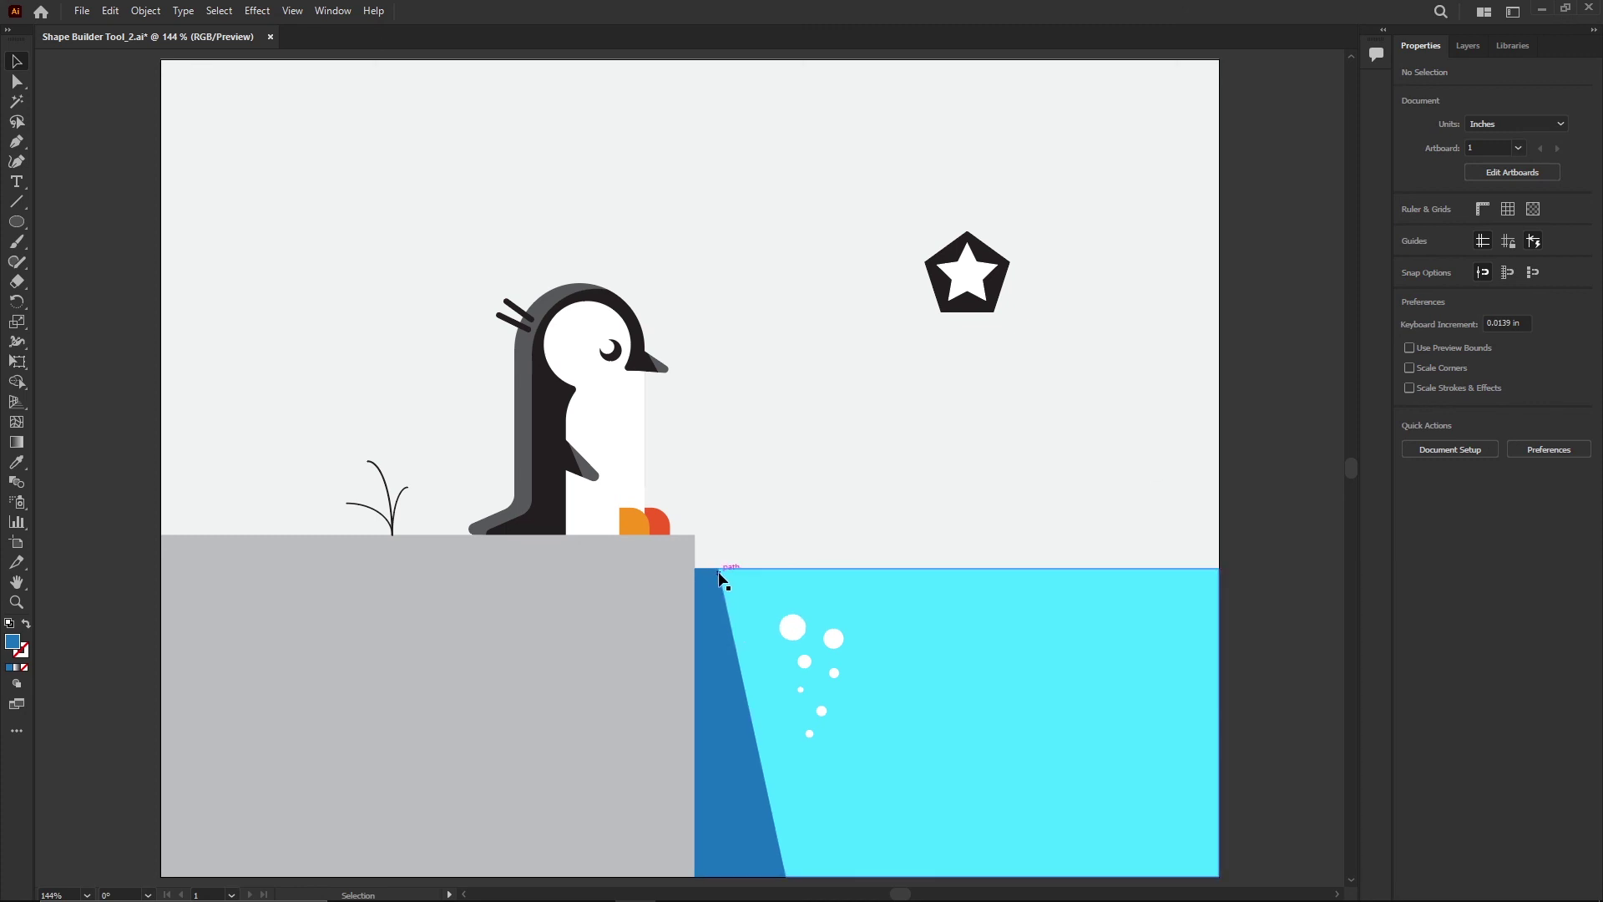
click(736, 647)
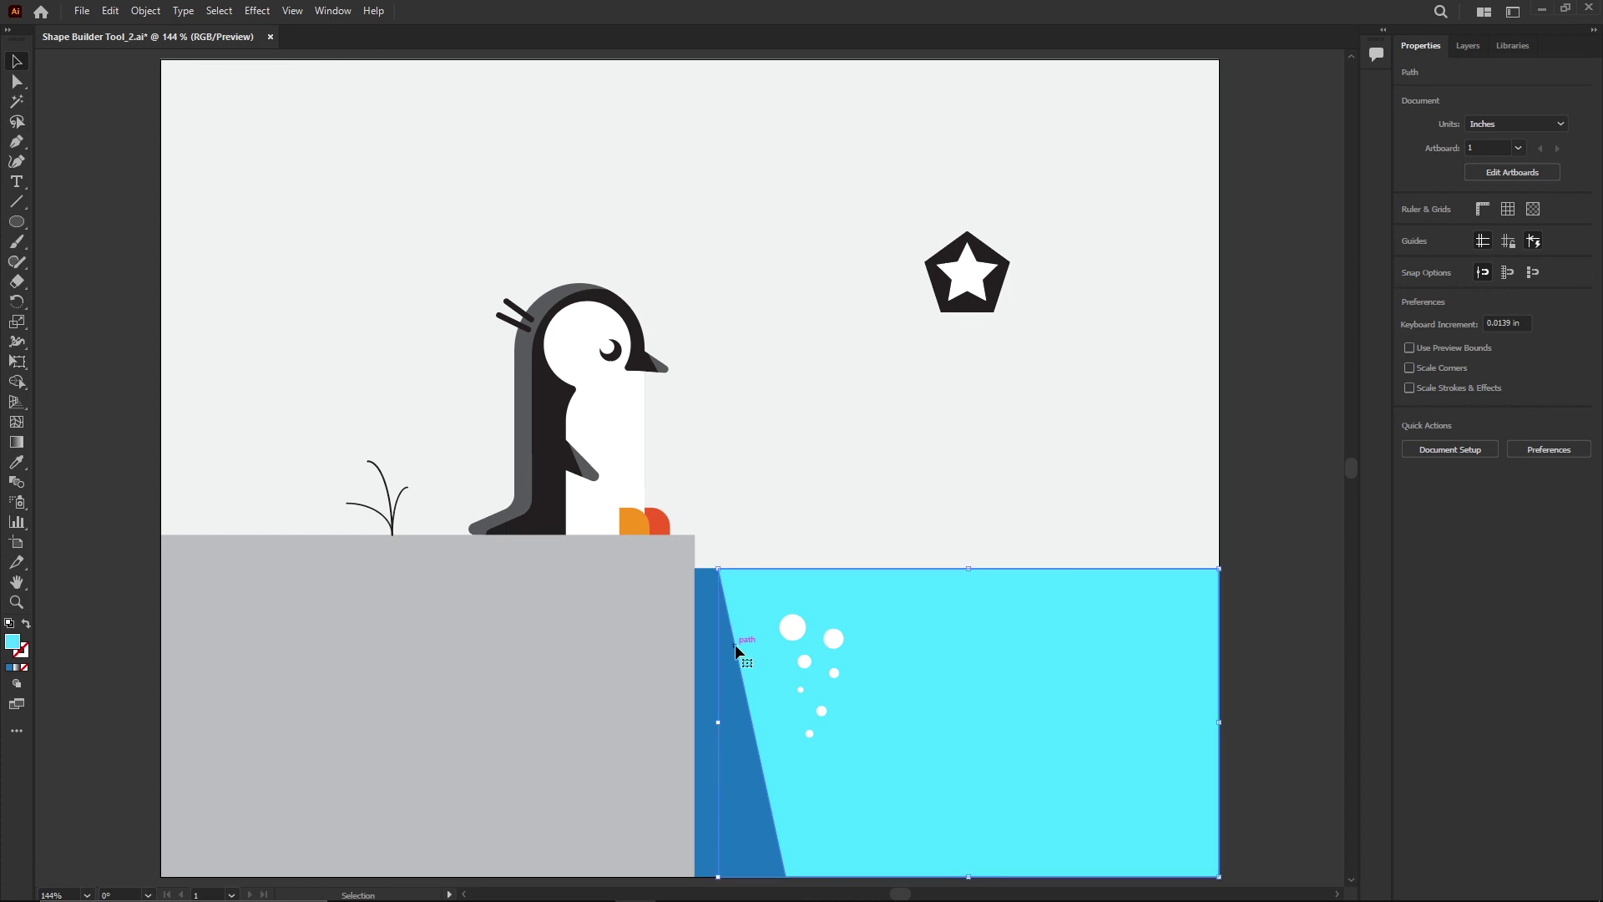
click(1260, 432)
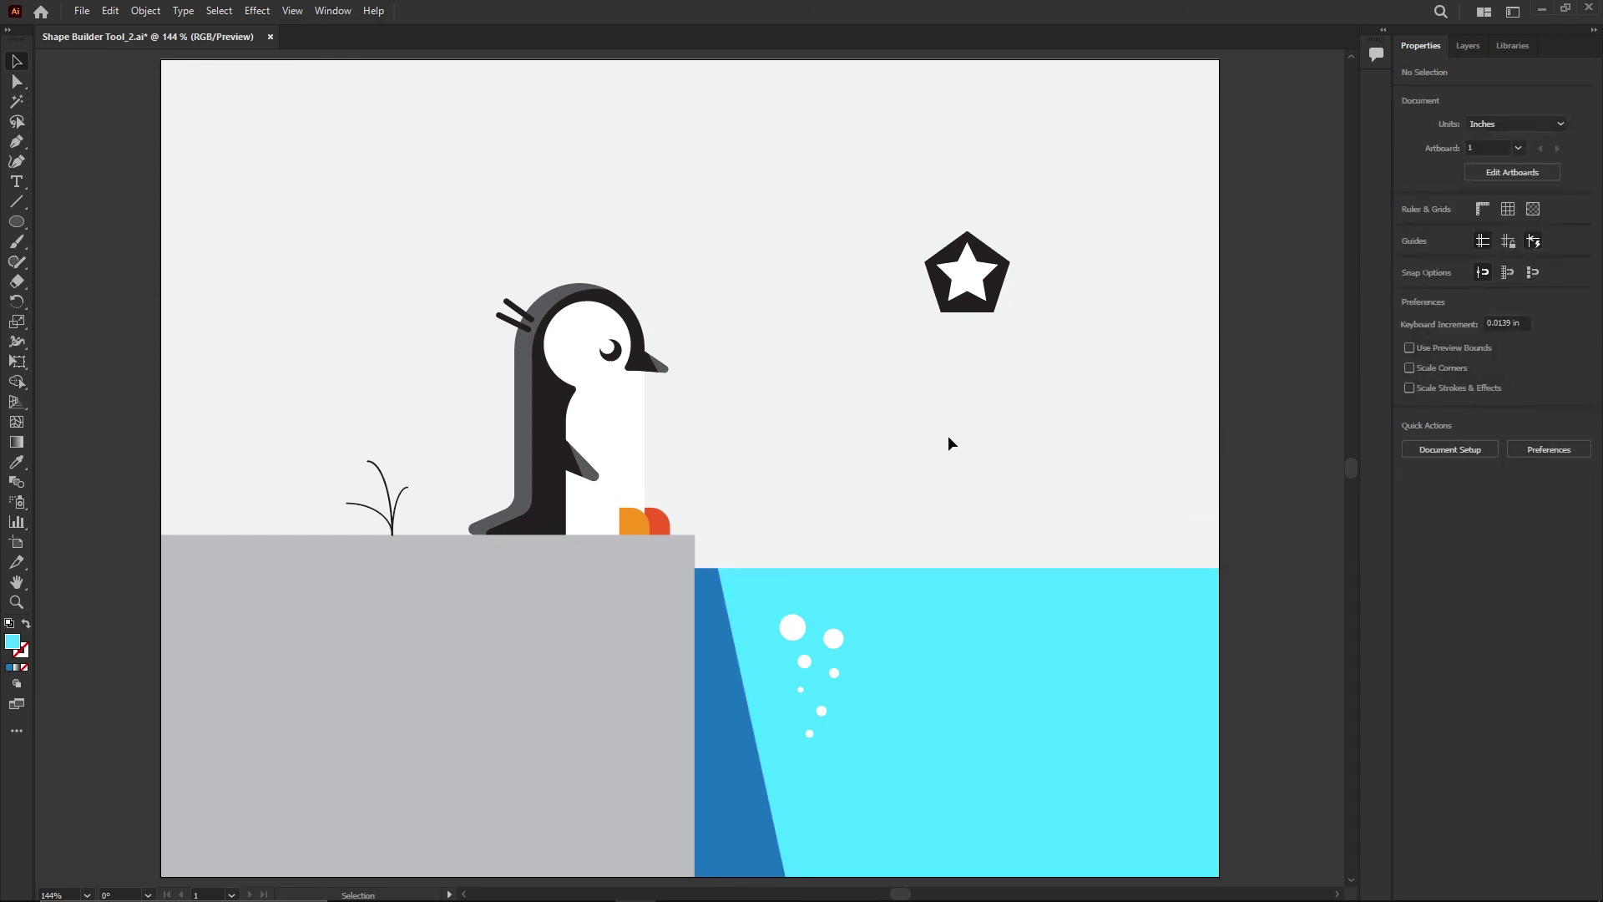